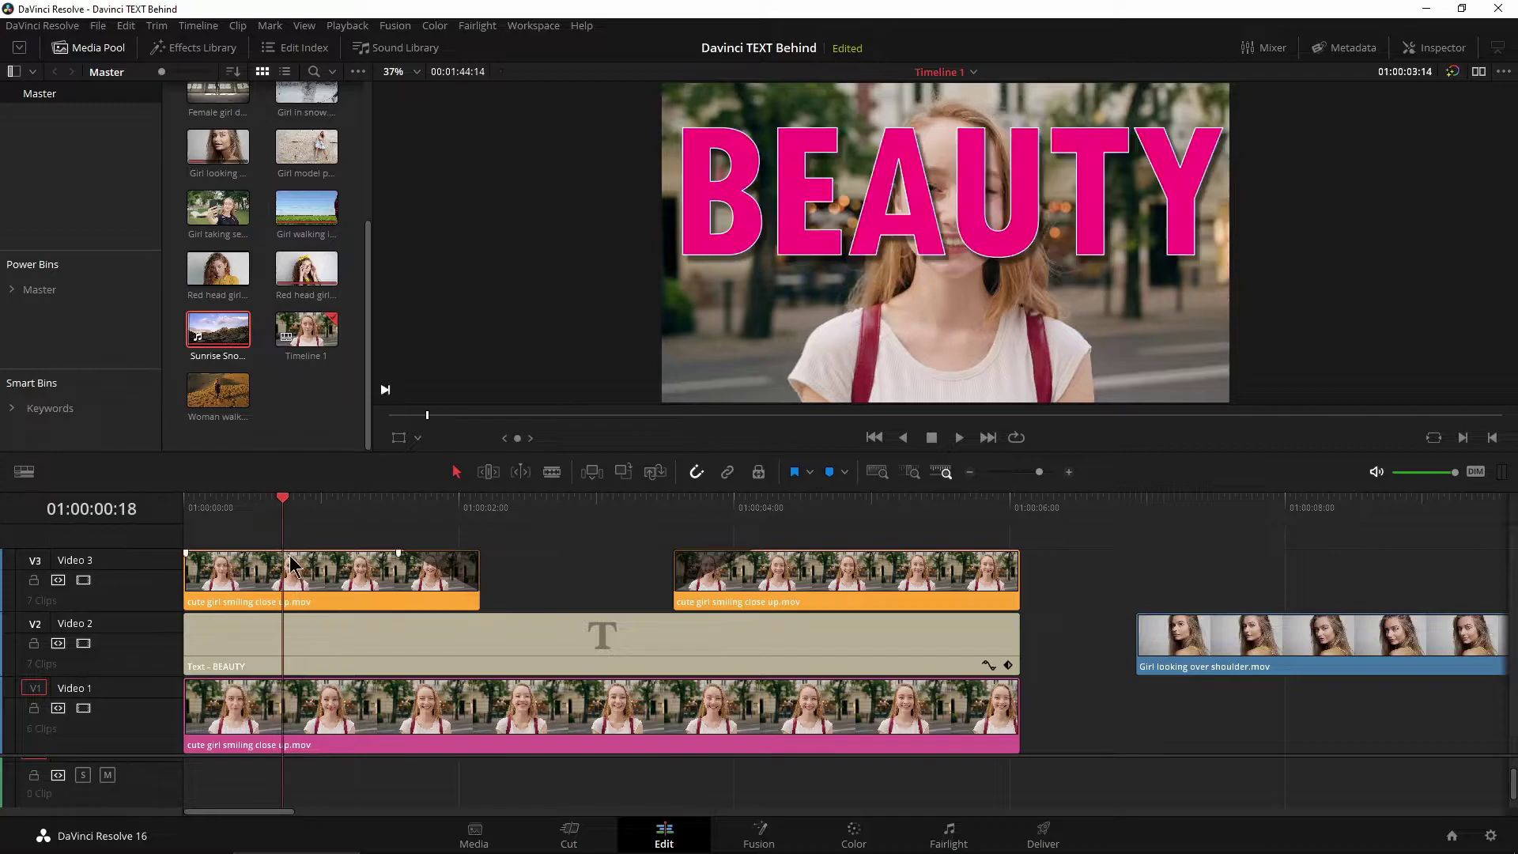
Delete the existing BEAUTY text and girl clips, and place cute girl smiling close up.mov at the start of Video 1.
left_click_drag(1048, 553, 265, 728)
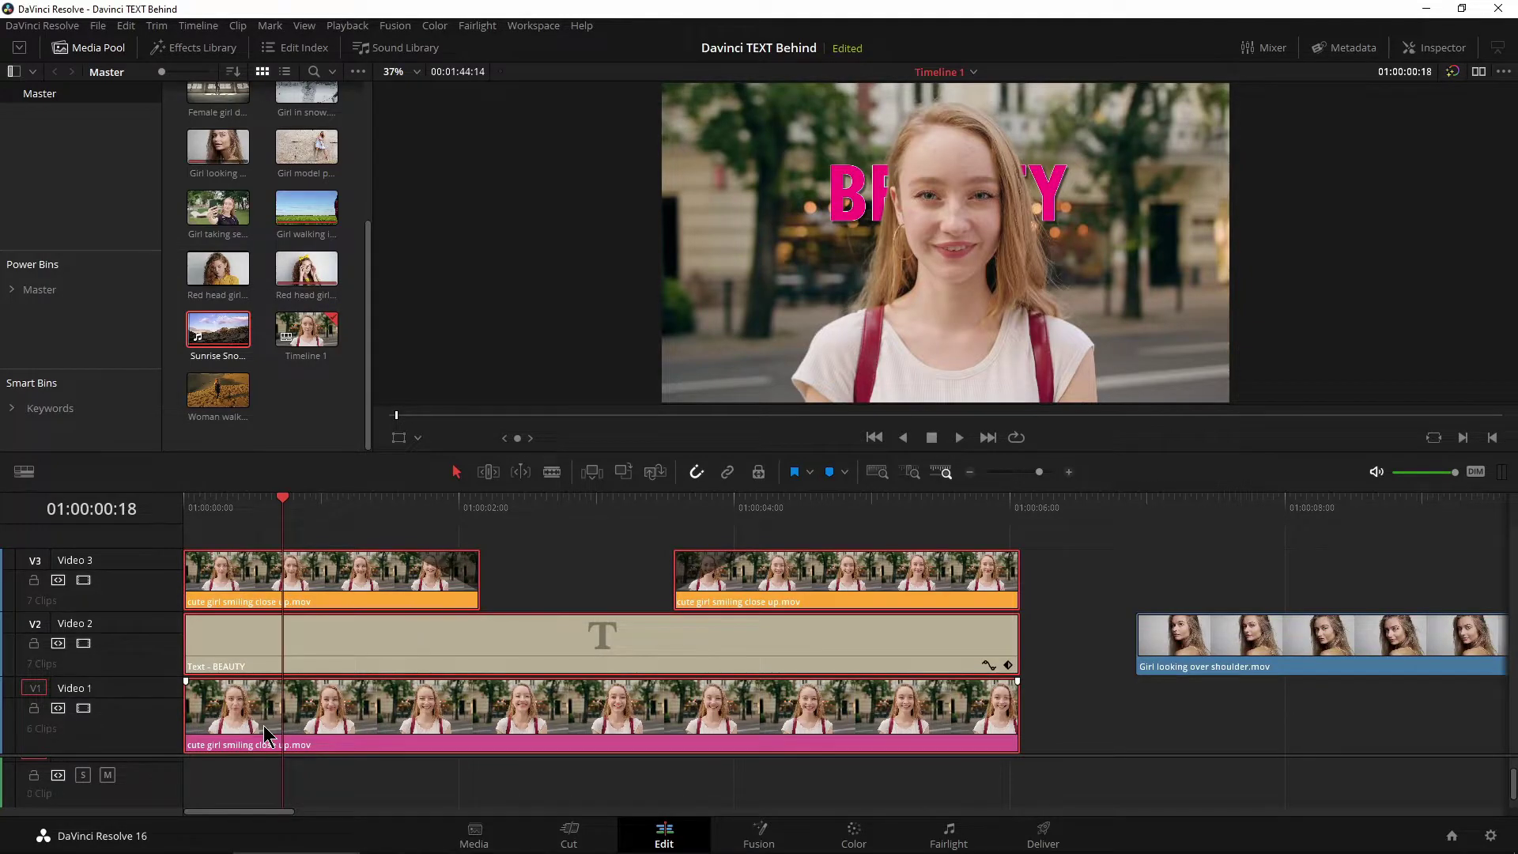
key("BackSpace")
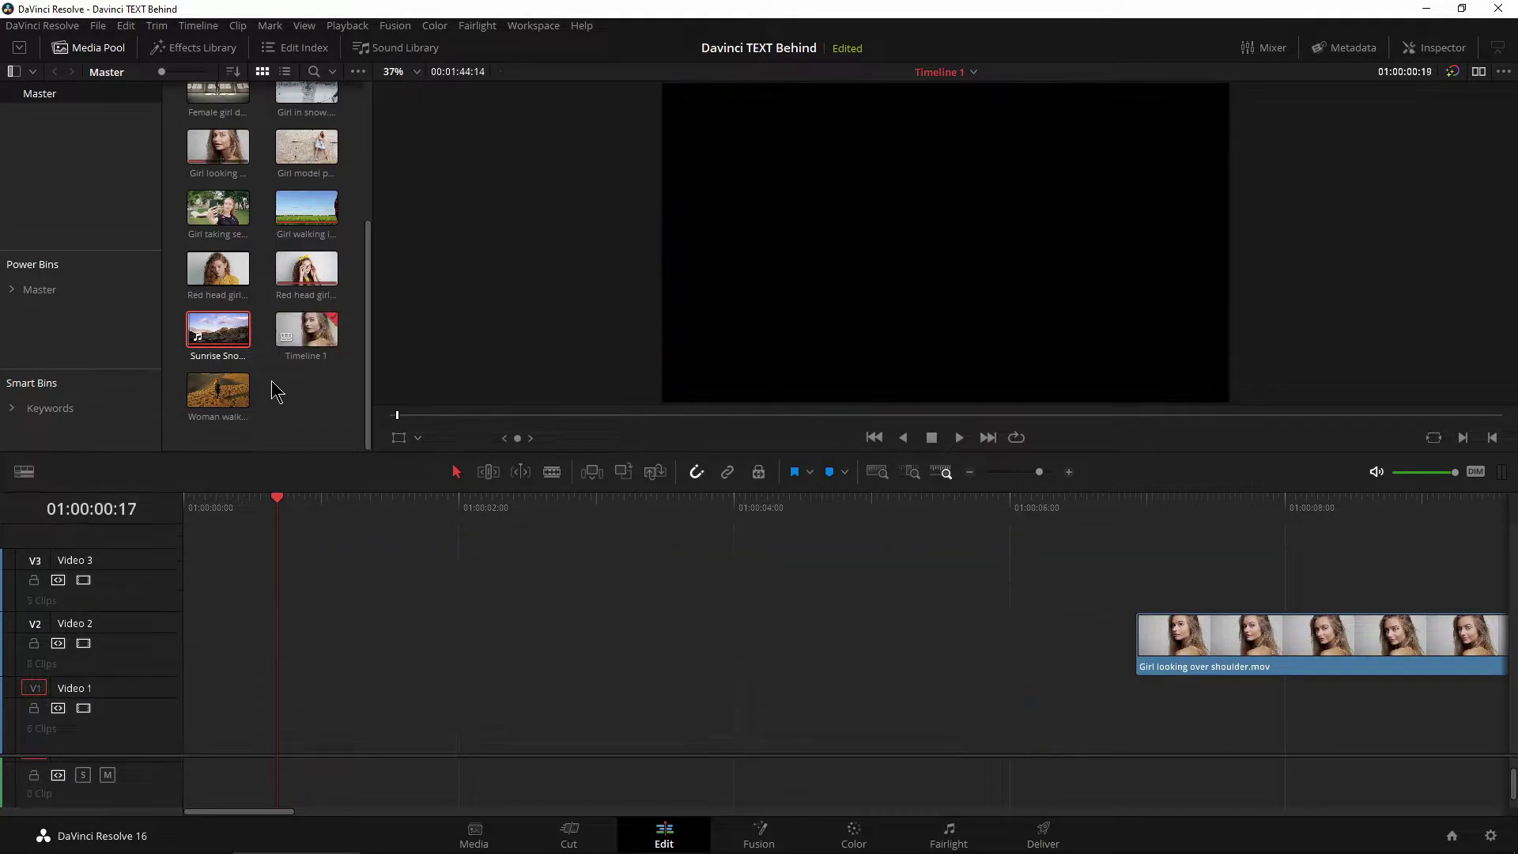
scroll(271, 388, "up", 4)
left_click_drag(226, 241, 178, 700)
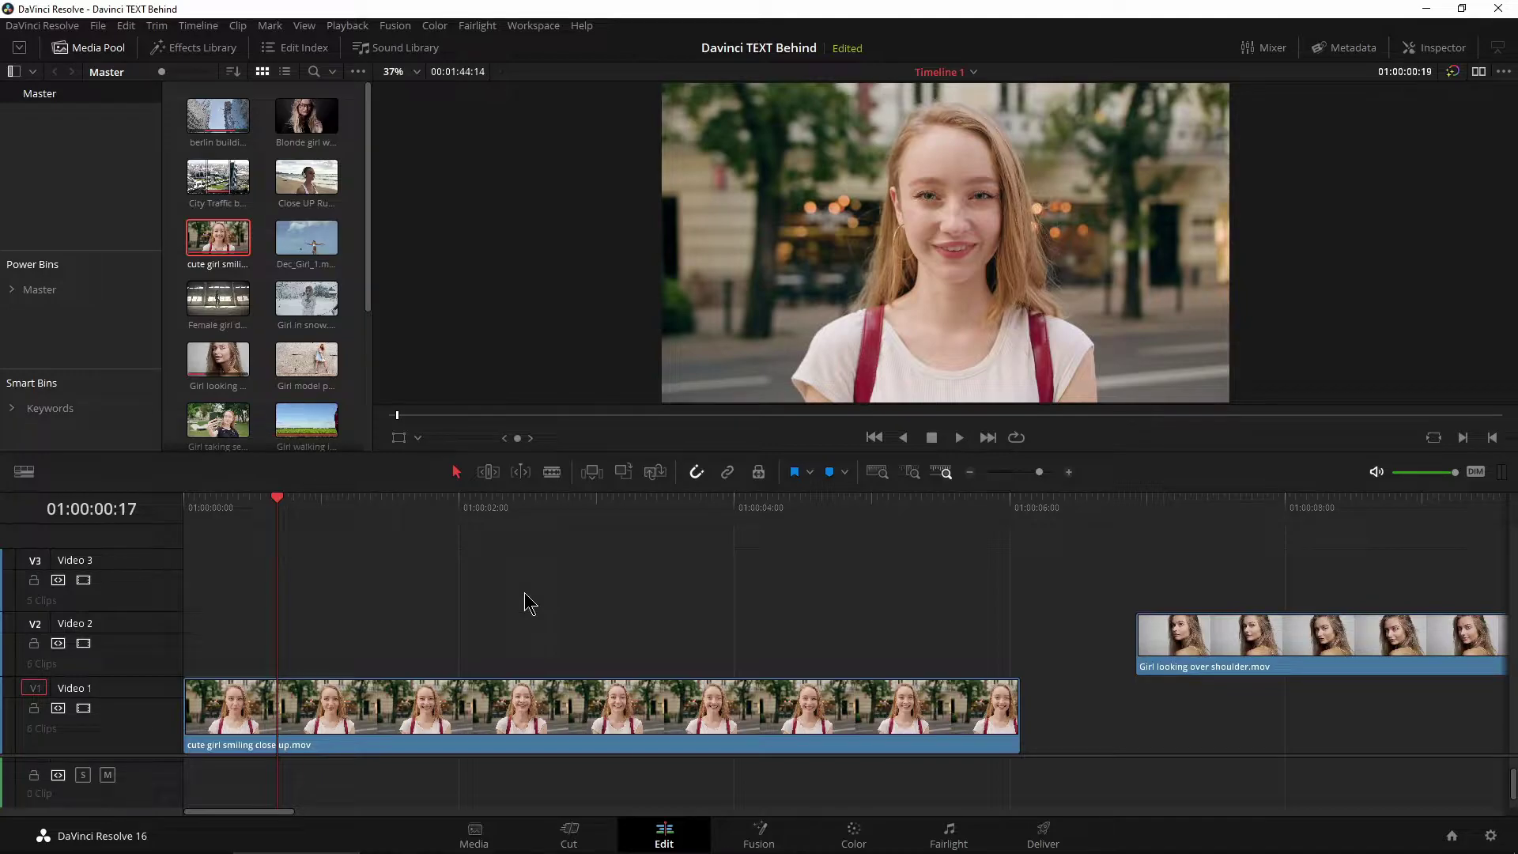
Duplicate the cute girl smiling close up.mov clip from Video 1 onto Video 3, aligned at the timeline start with Video 2 empty between.
left_click_drag(275, 521, 186, 542)
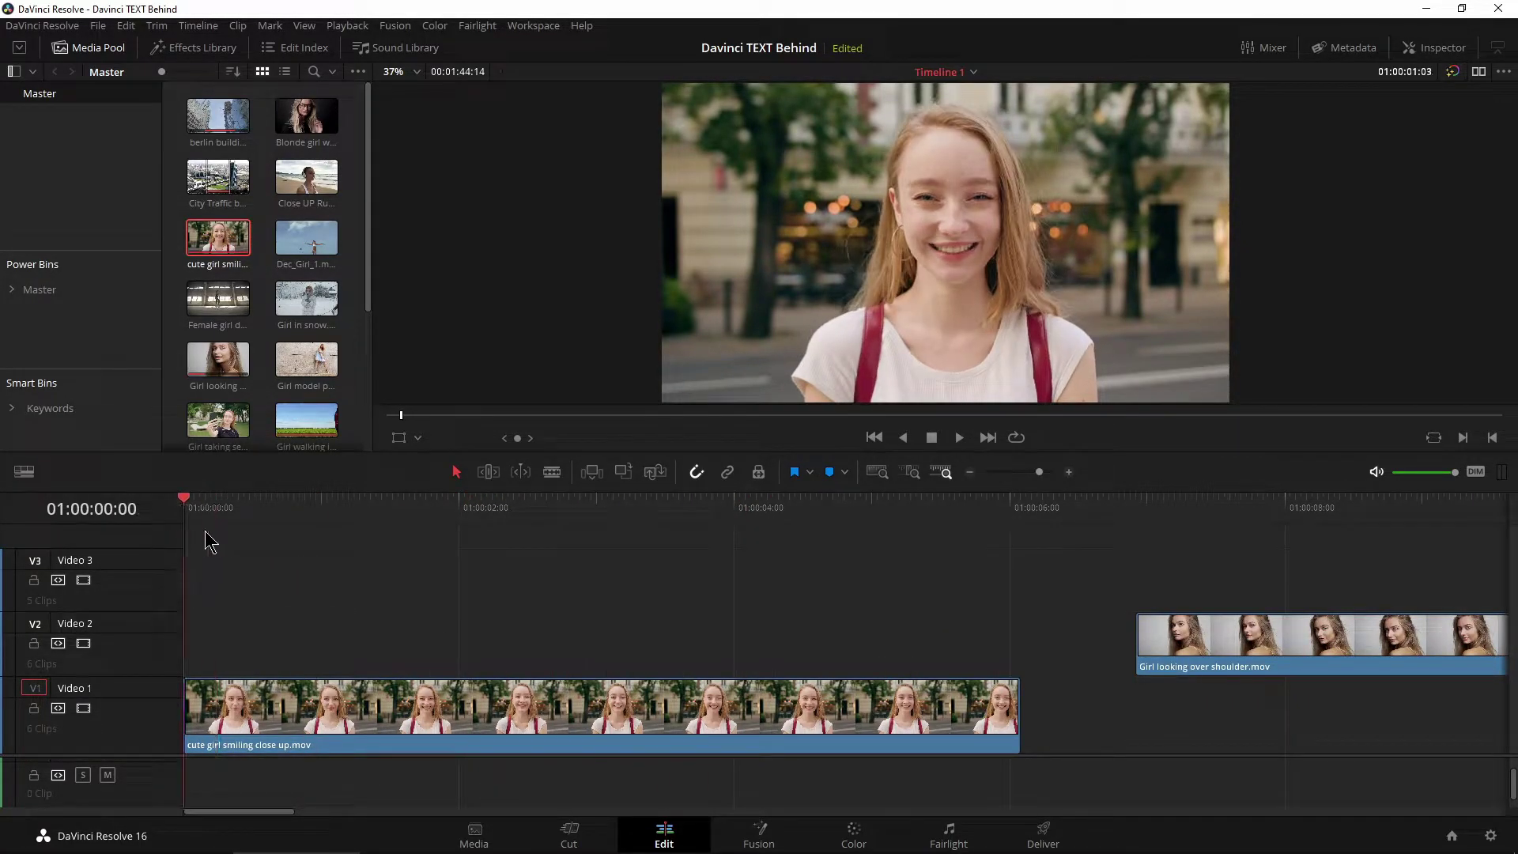
left_click(307, 719)
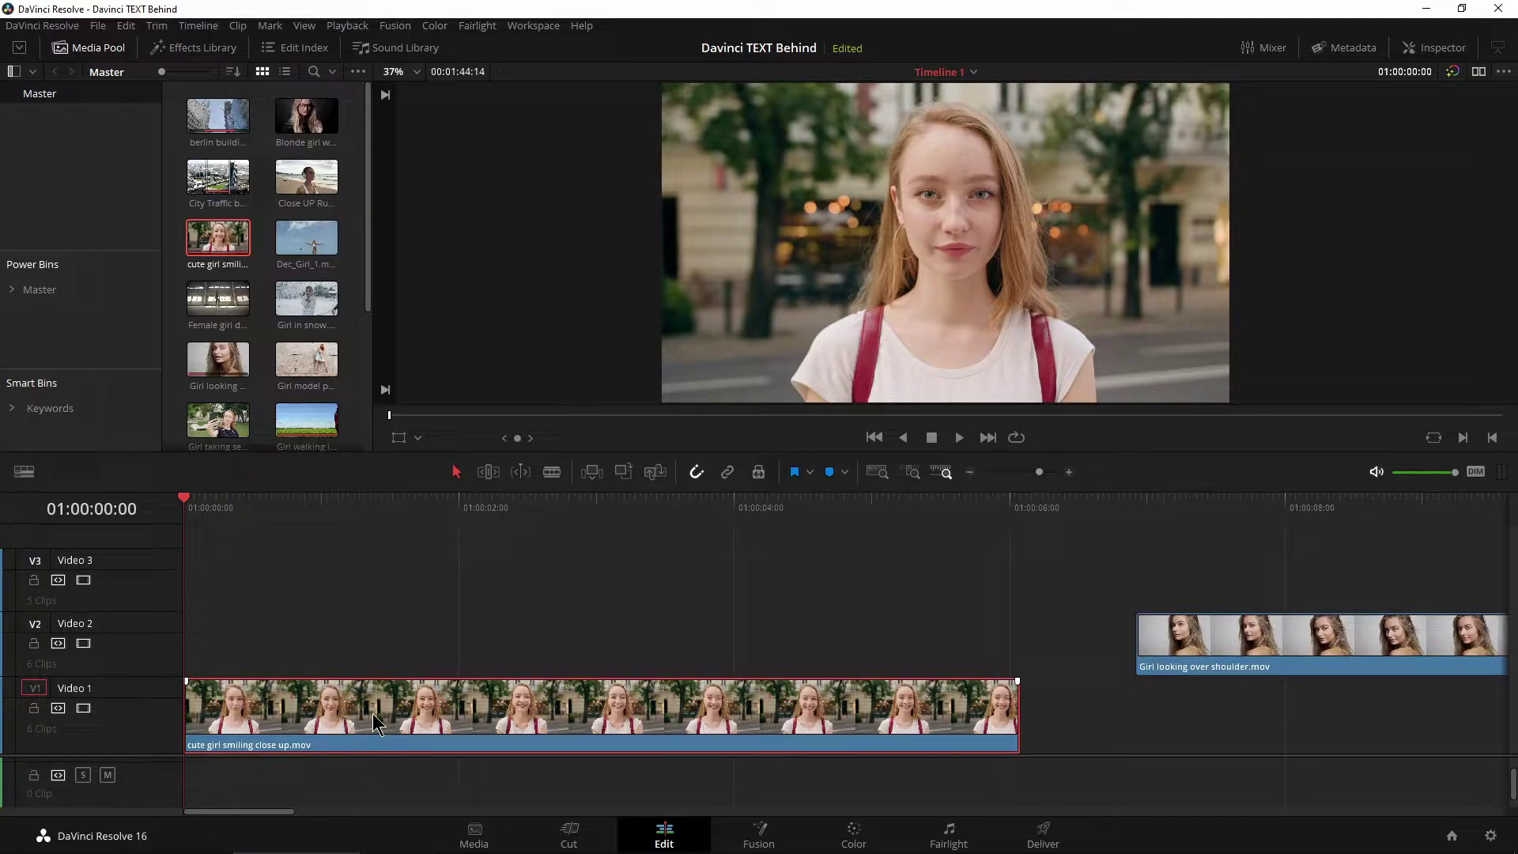
key("alt")
left_click_drag(369, 709, 386, 585)
left_click(375, 652)
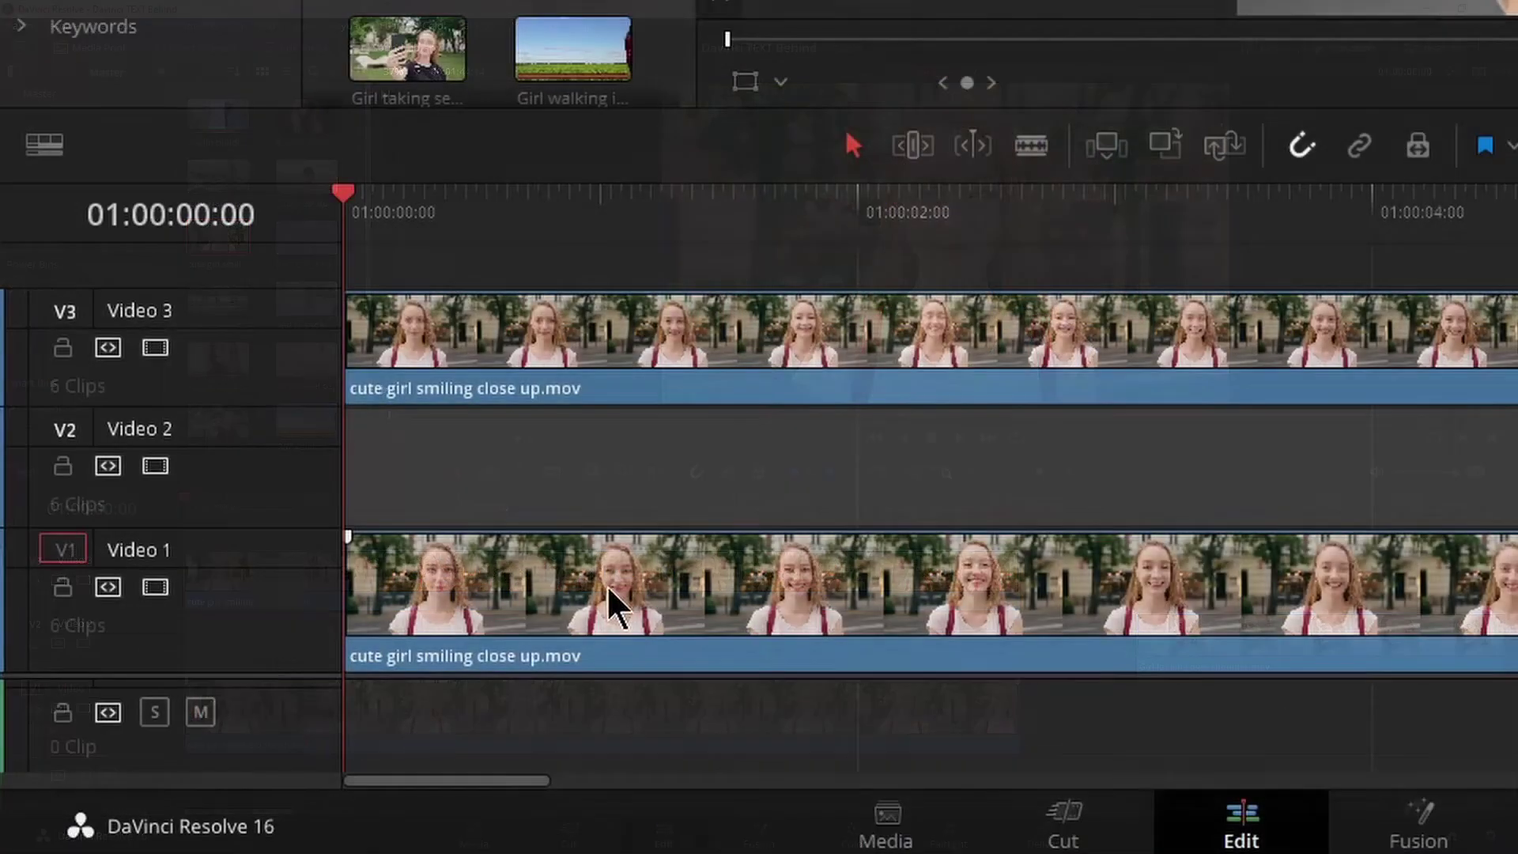
left_click(361, 706)
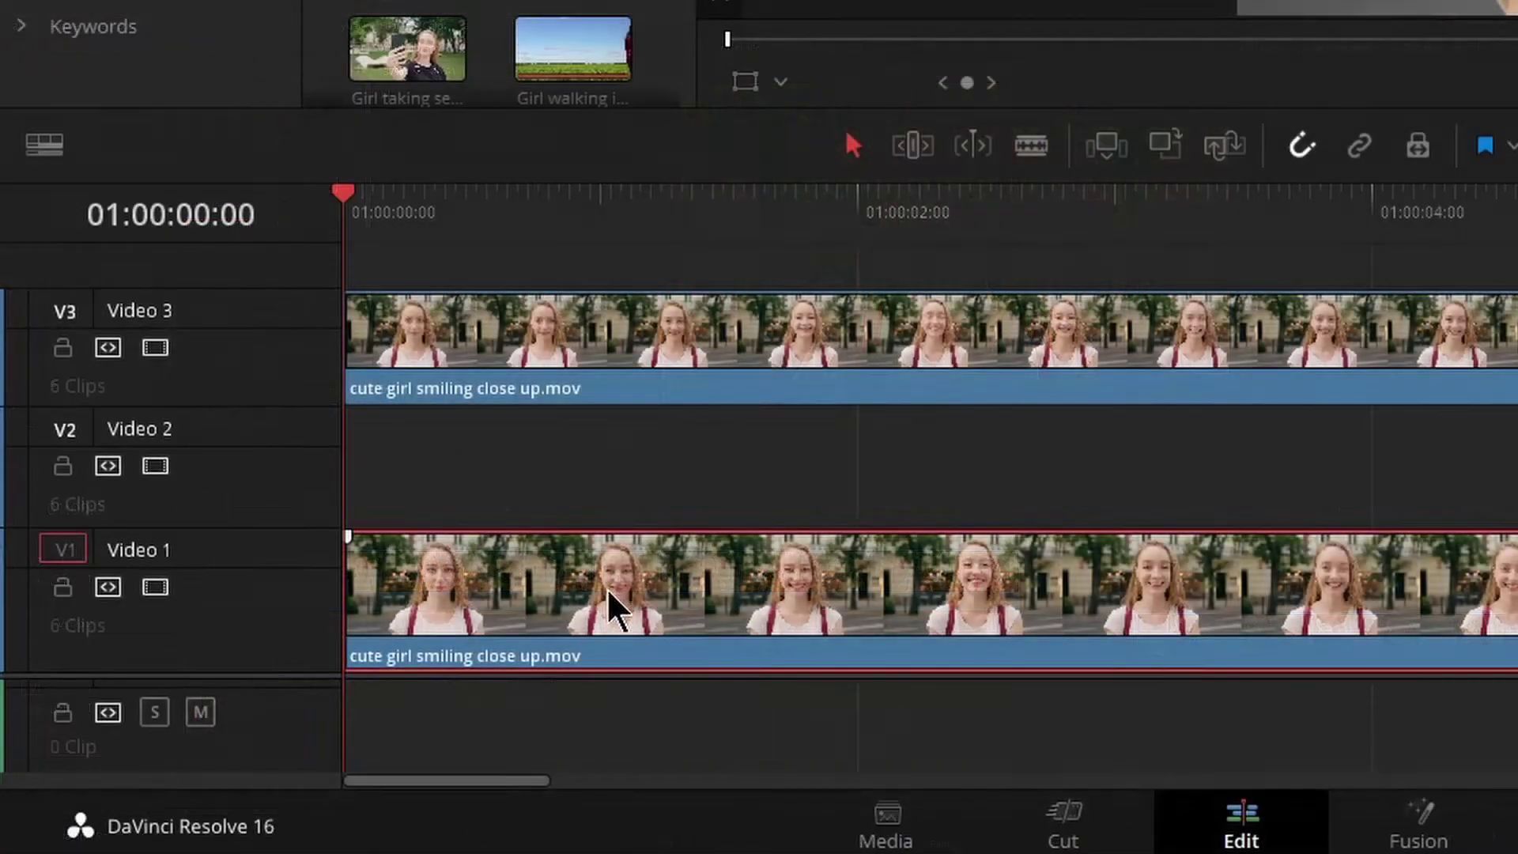
left_click(604, 461)
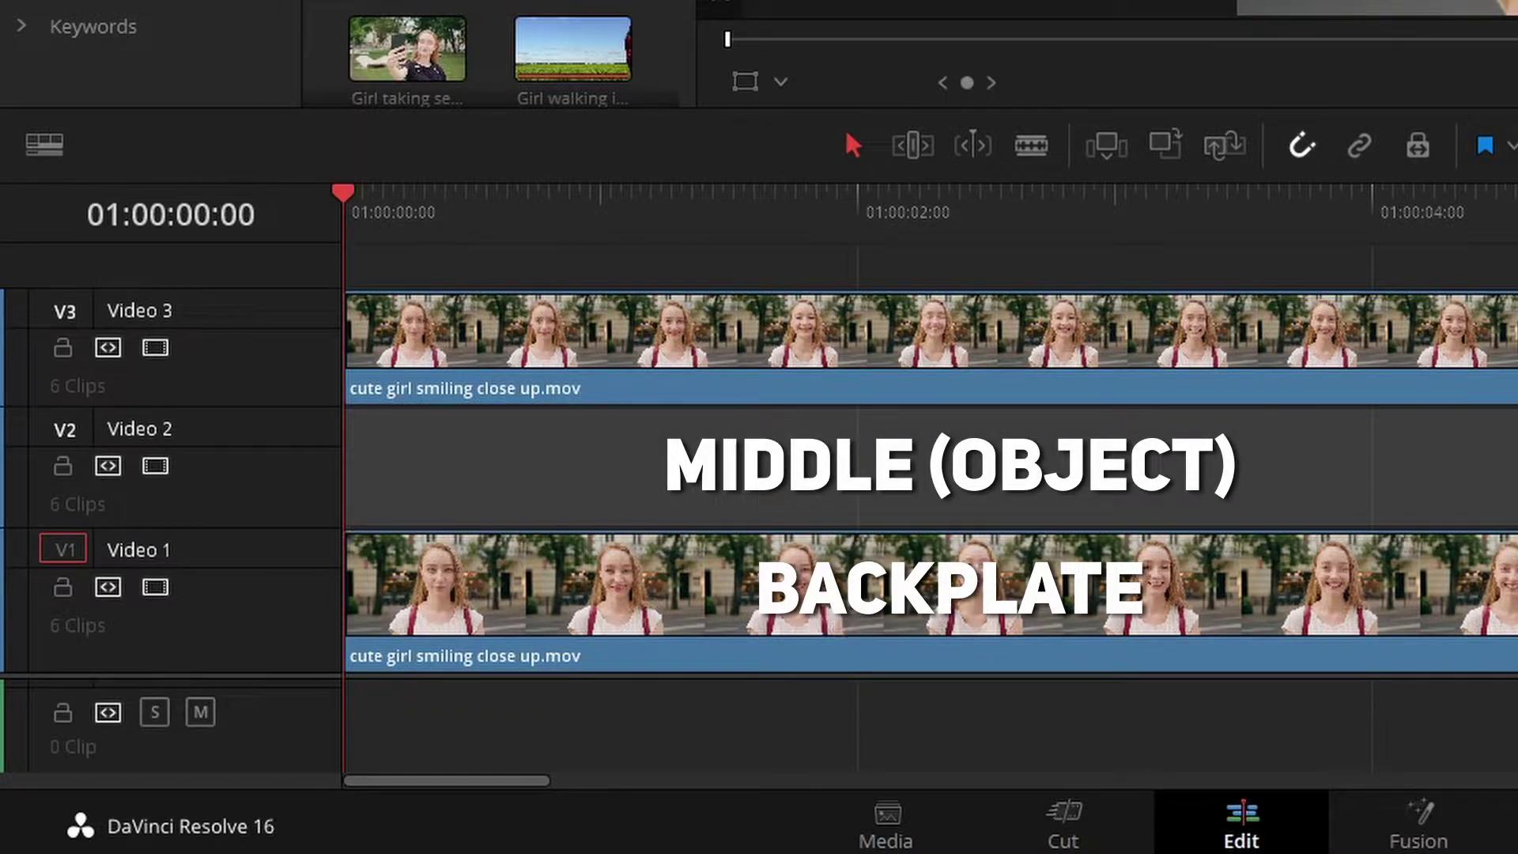
left_click(850, 354)
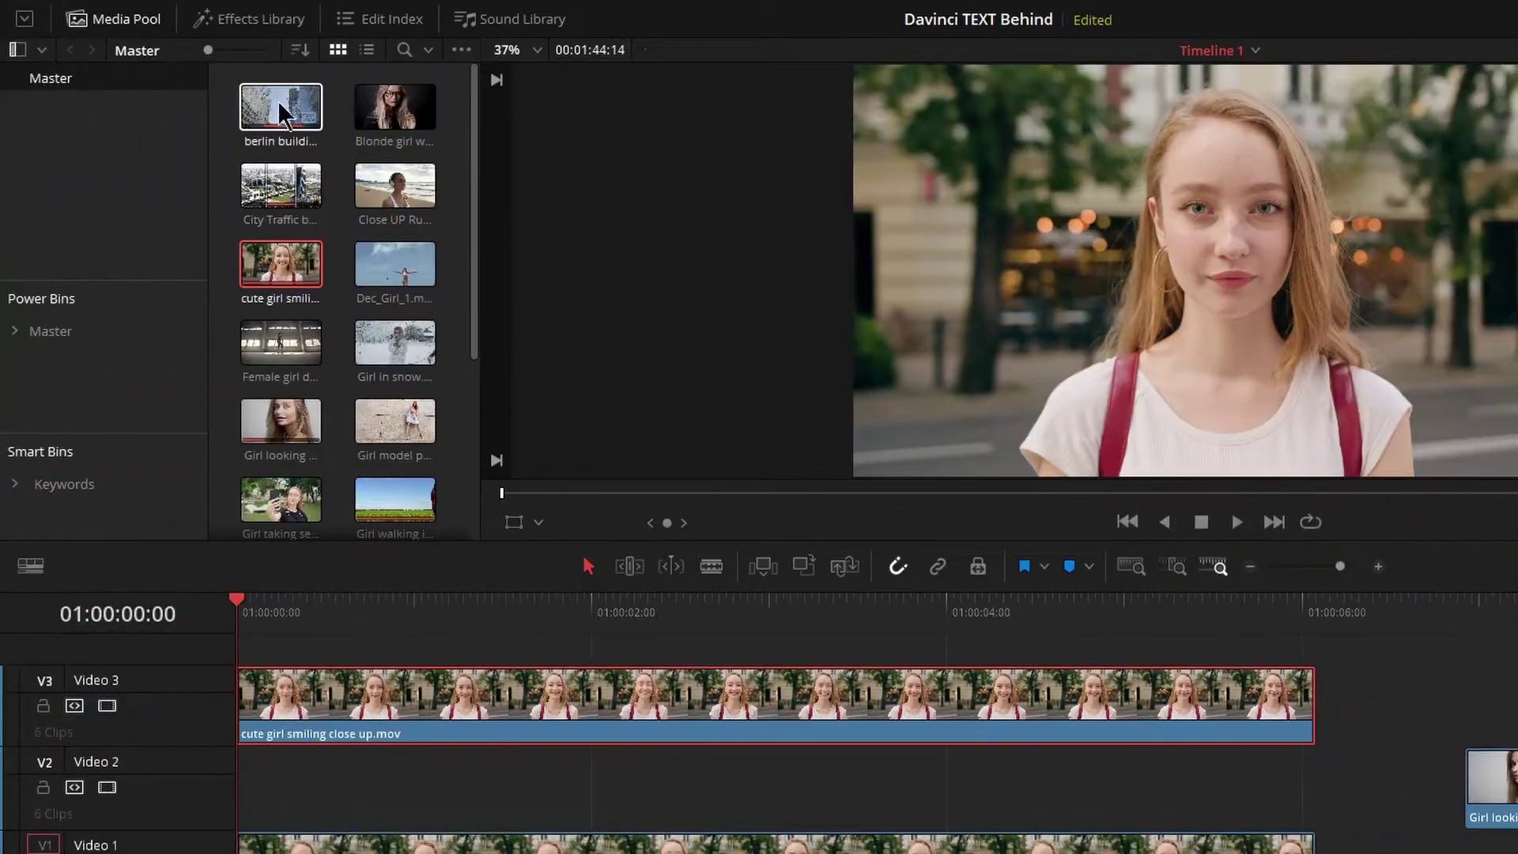
Add a basic Text title at the start of Video 2 and extend it to match the length of the girl clips.
left_click(199, 49)
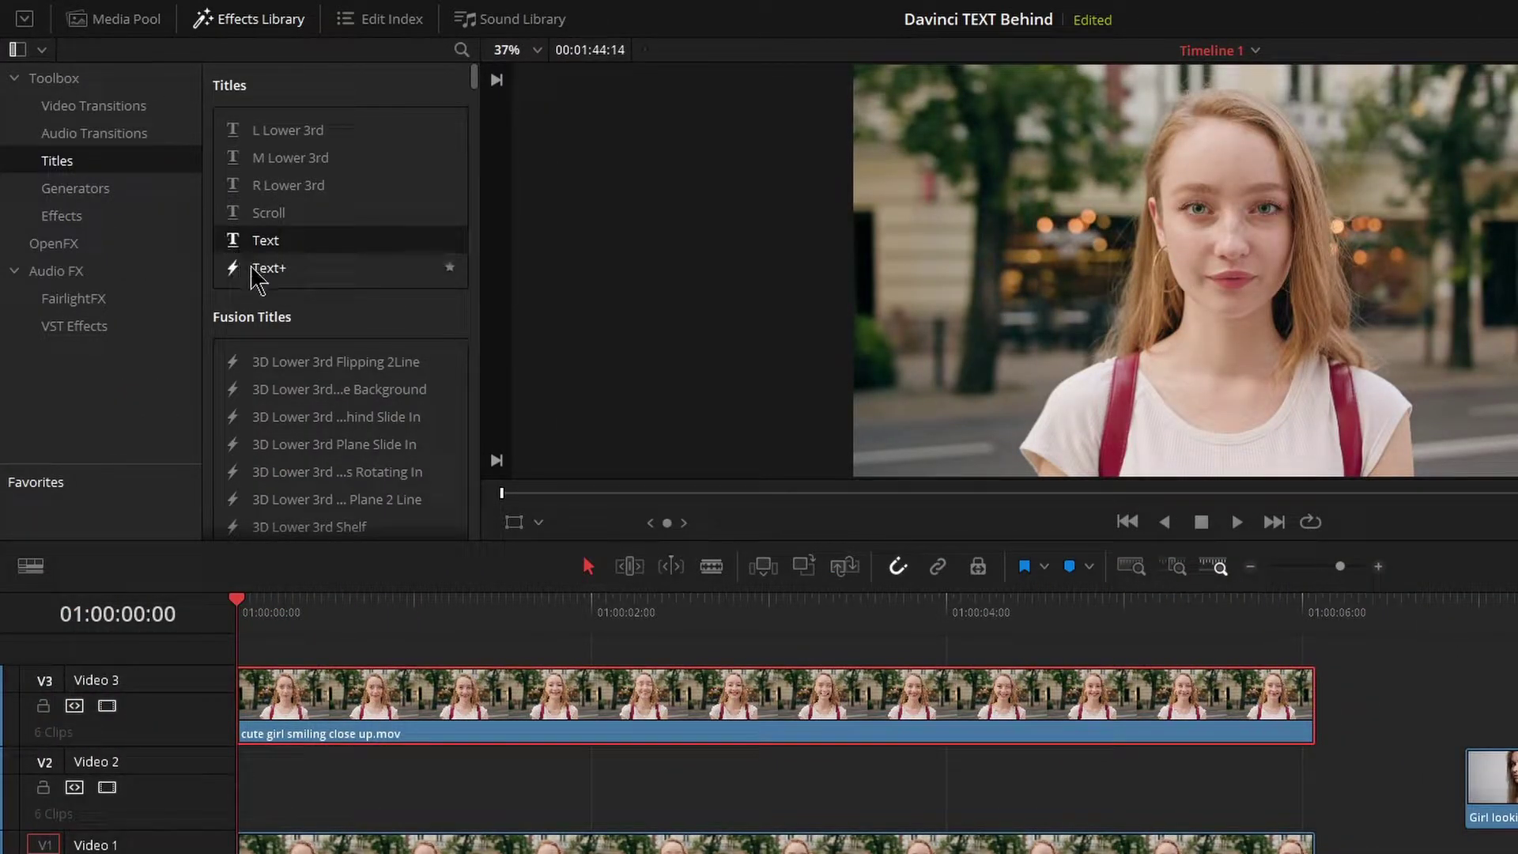
left_click_drag(238, 251, 242, 807)
left_click_drag(1126, 785, 1312, 785)
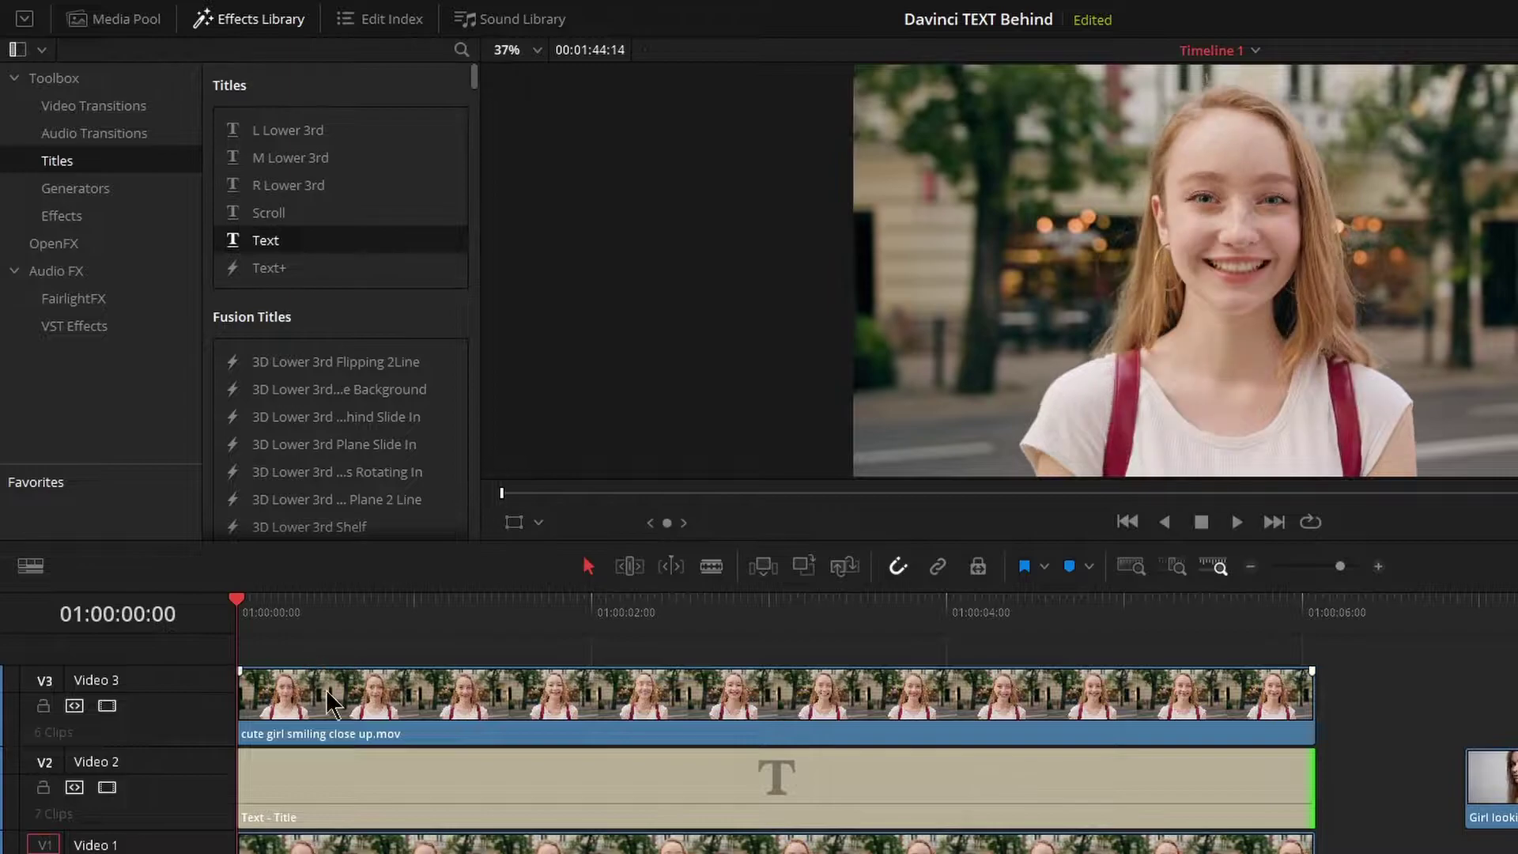
Disable the Video 3 track and select the text title on Video 2.
left_click(344, 715)
left_click(107, 705)
left_click(387, 629)
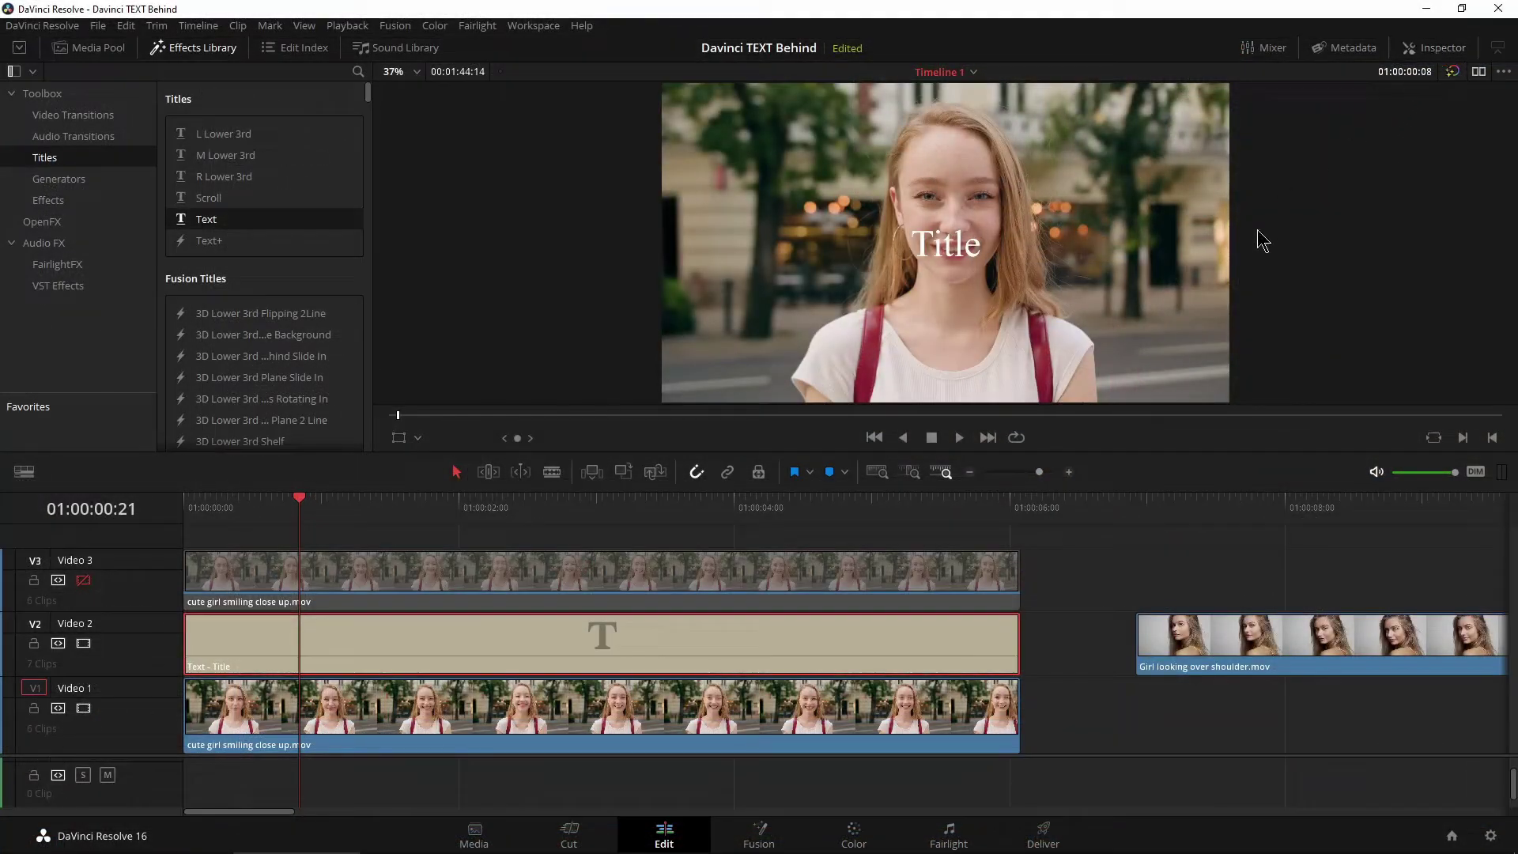
Change the title's wording to BEAUTY and set its font family to Tw Cen MT Condensed Extra Bold.
left_click(1434, 48)
double_click(1267, 165)
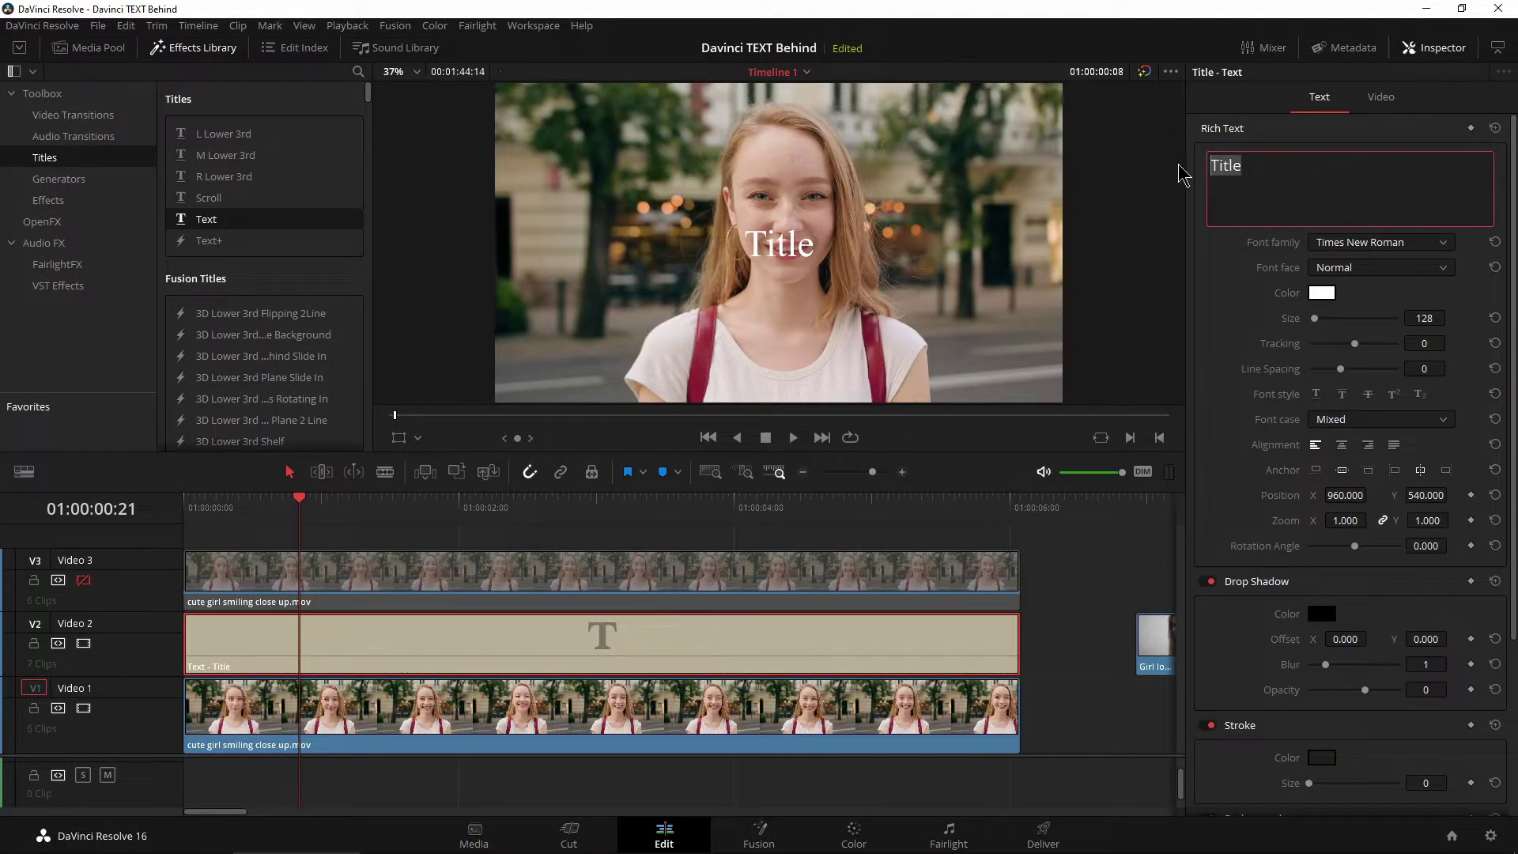
type("BEAUTY")
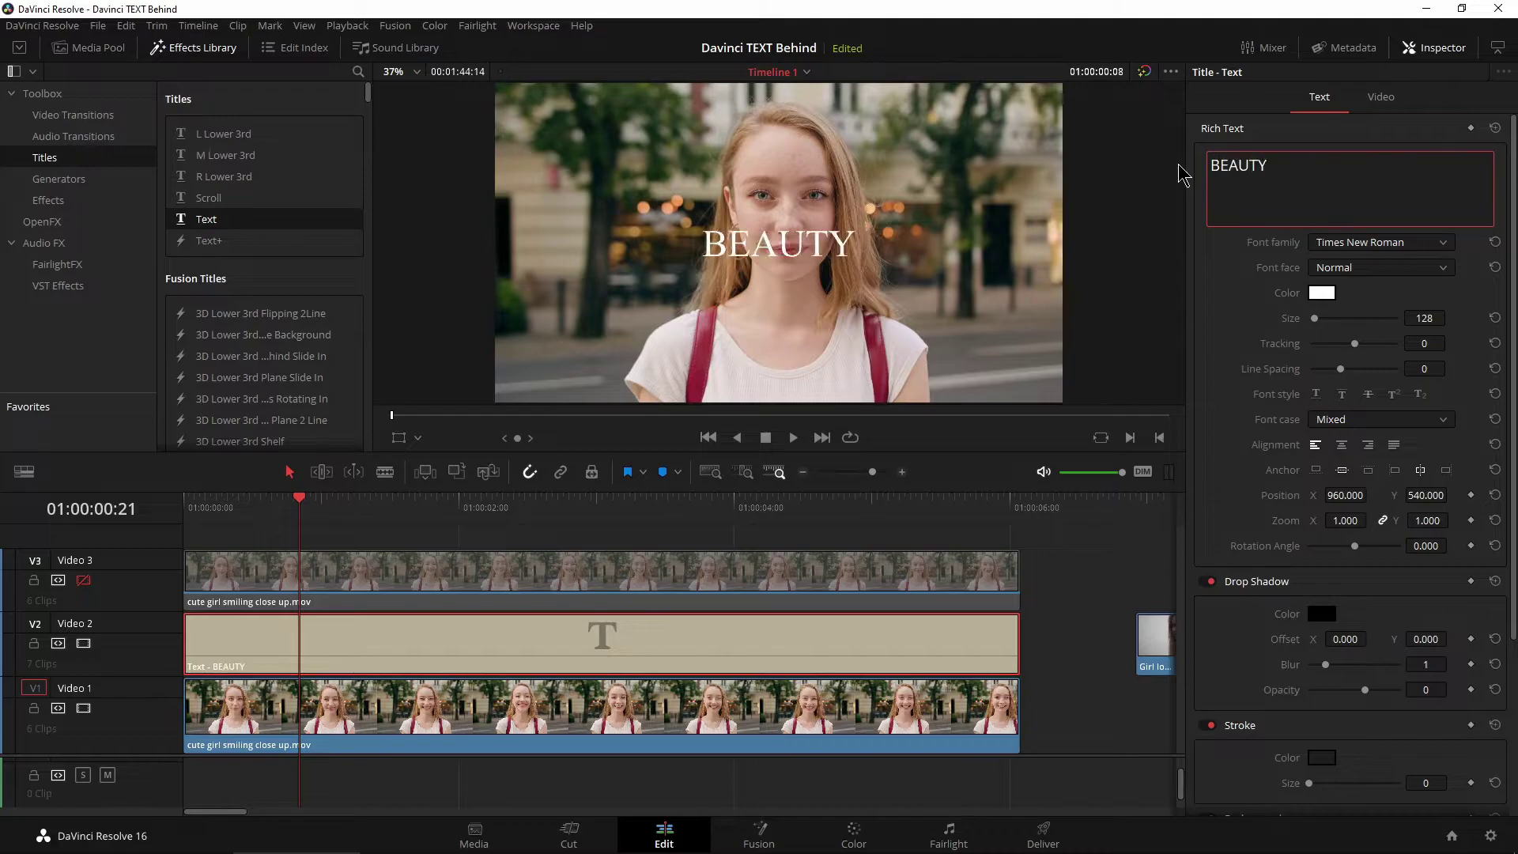
left_click(1427, 244)
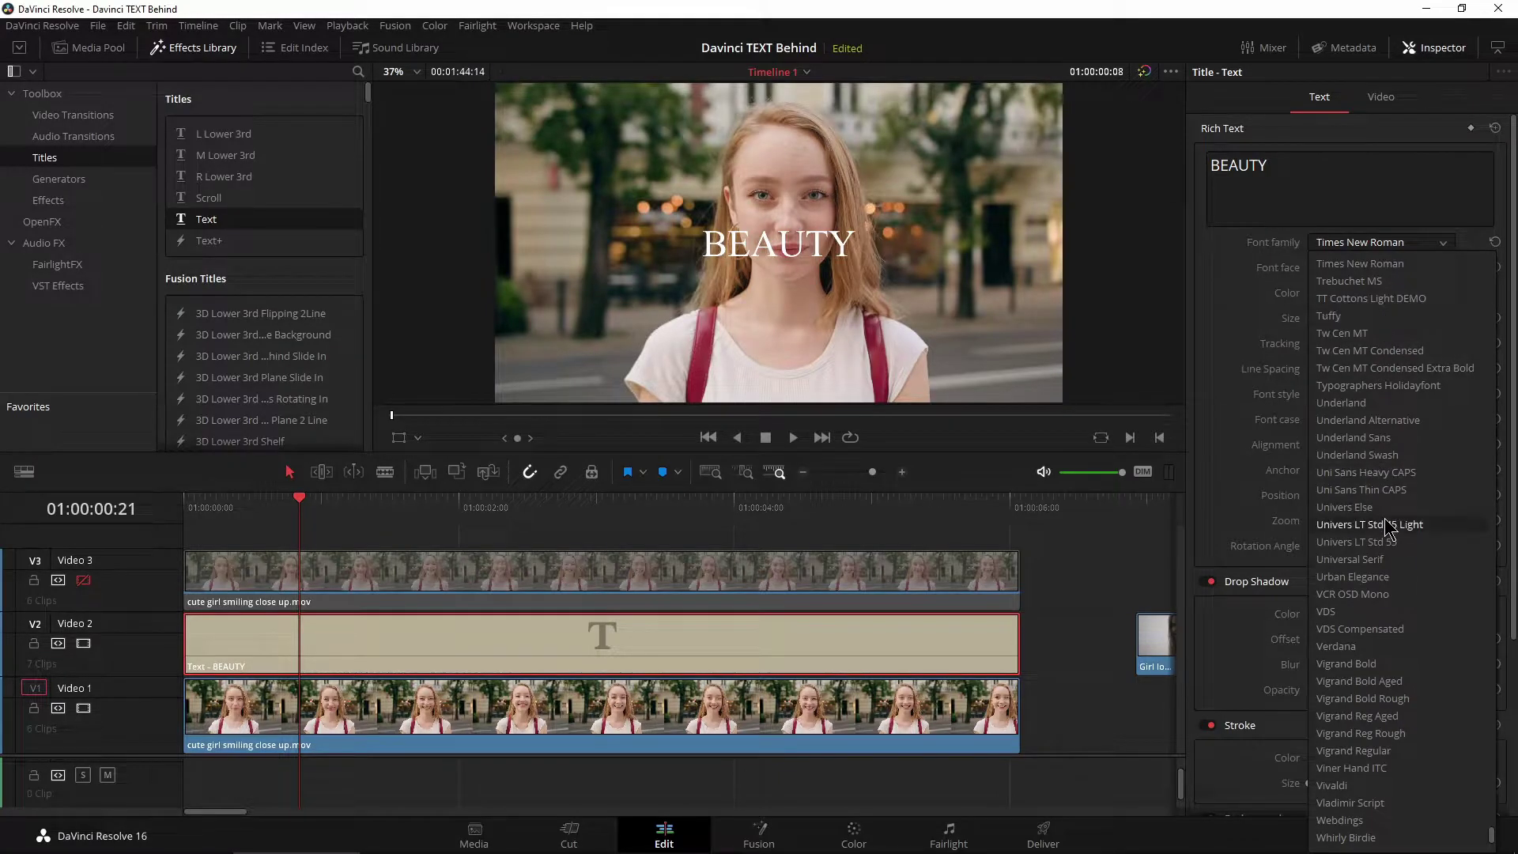
left_click(1387, 369)
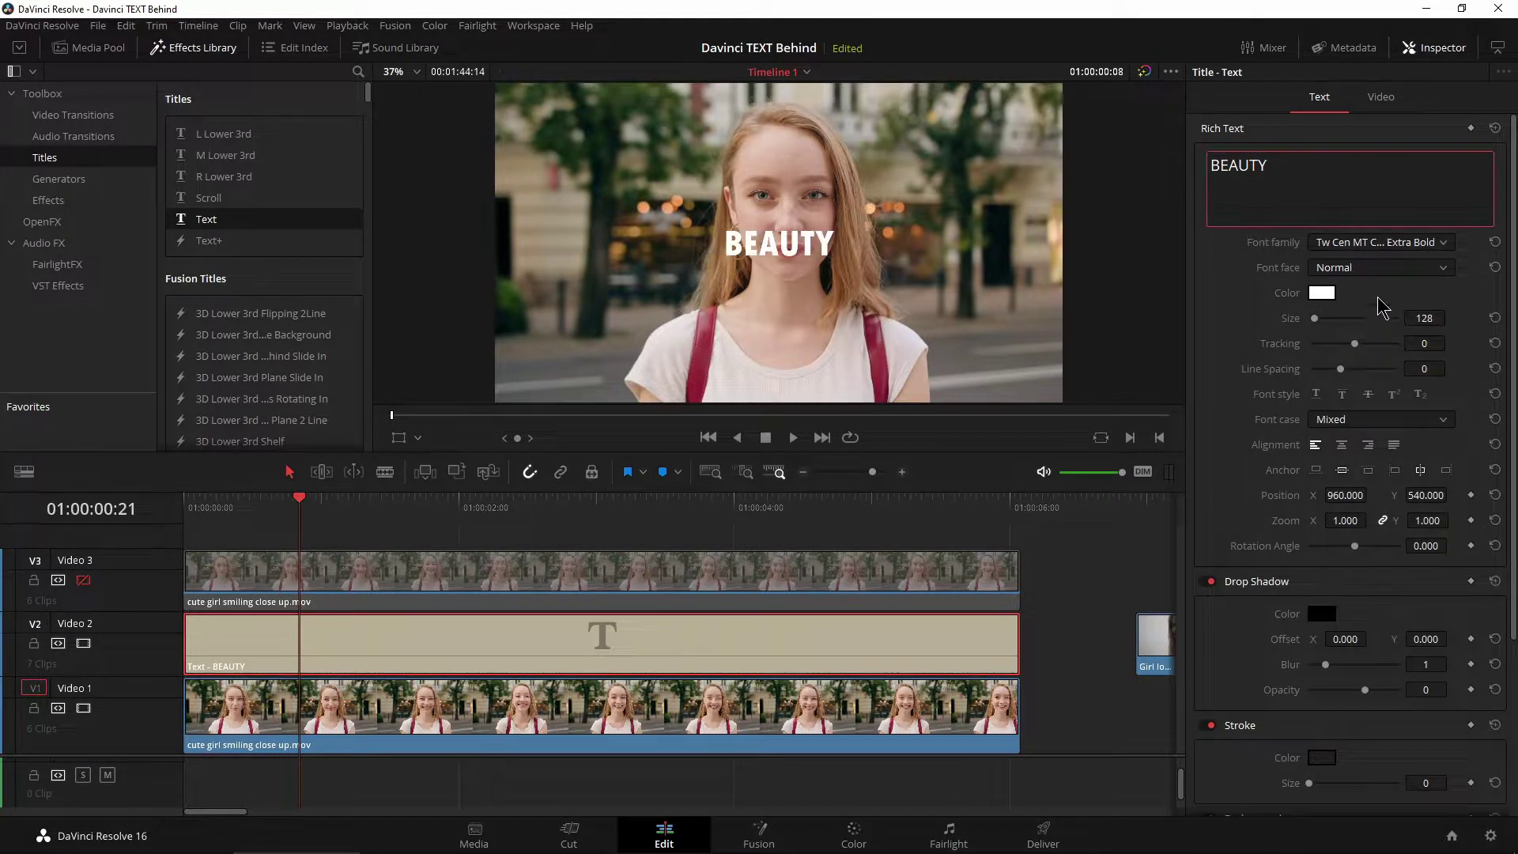
Enlarge the BEAUTY title to size 384 and raise it to a Y position of 674.
left_click_drag(1315, 324, 1325, 332)
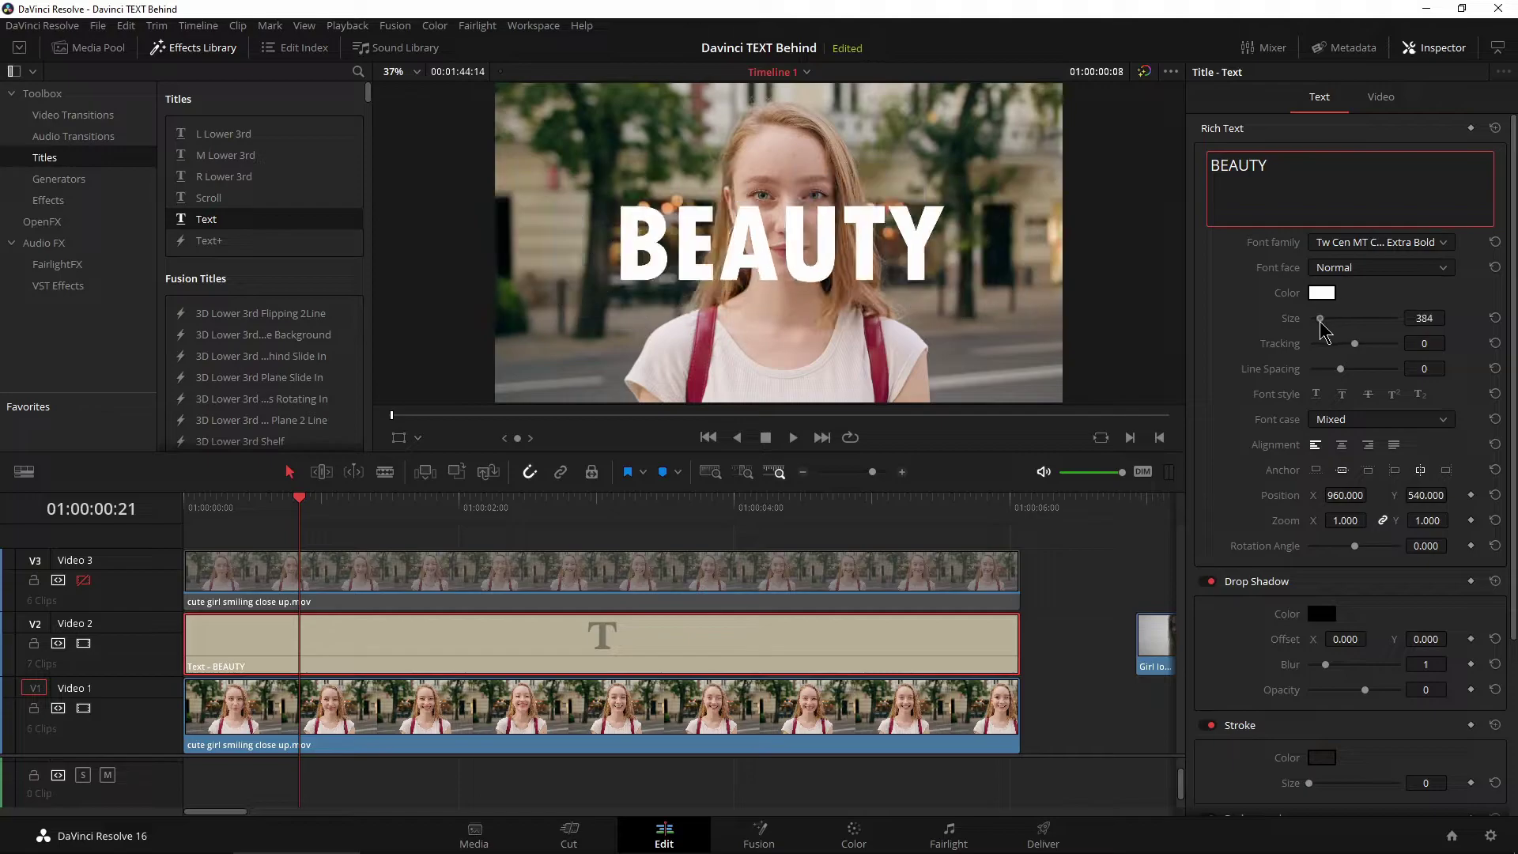
left_click_drag(1409, 494, 1451, 495)
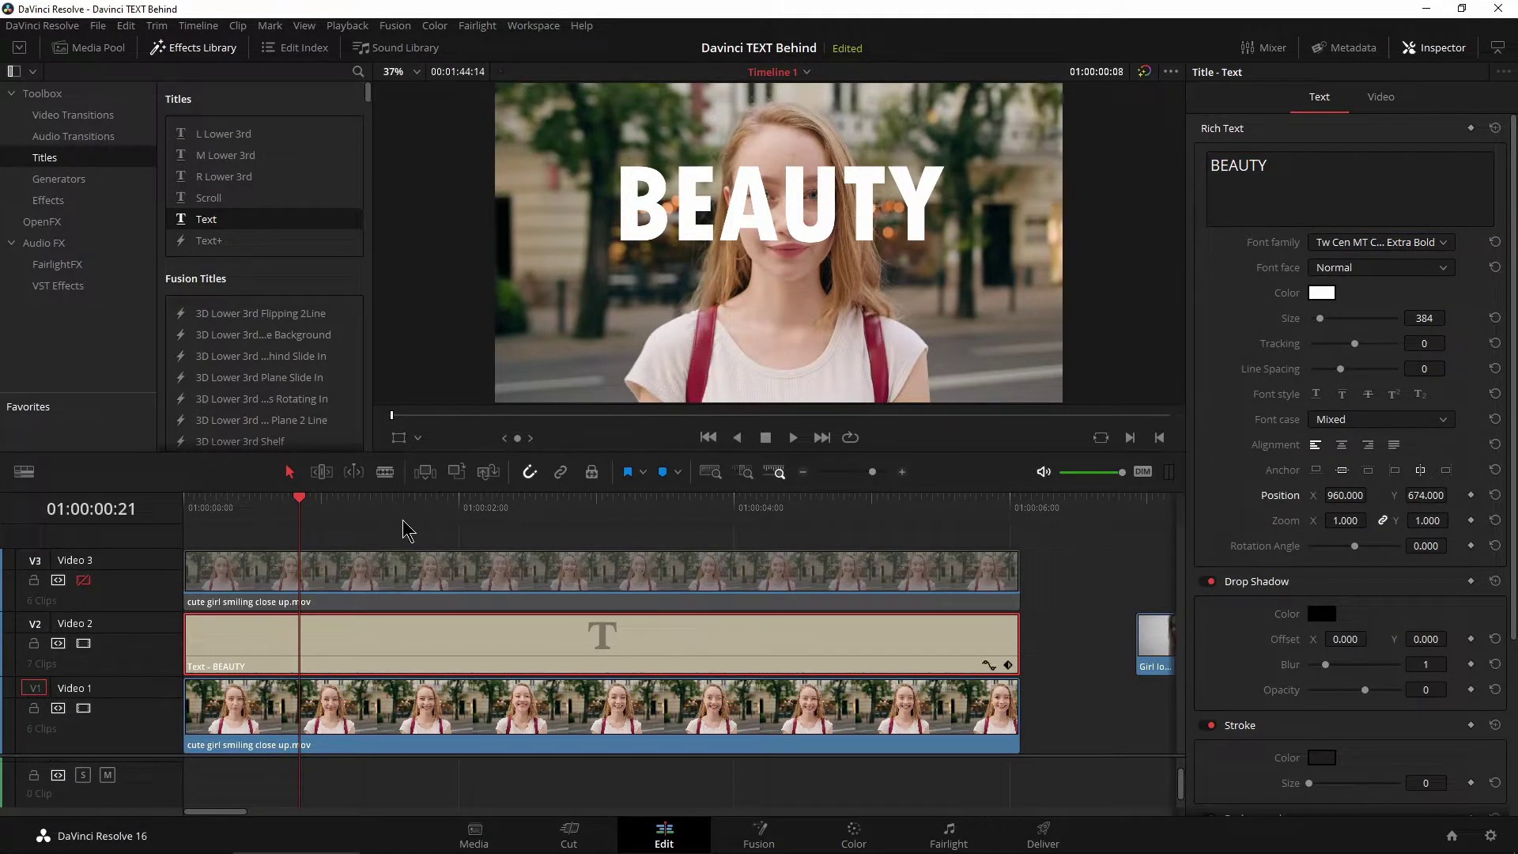
Re-enable the Video 3 track and open its girl clip on the Color page.
left_click(363, 581)
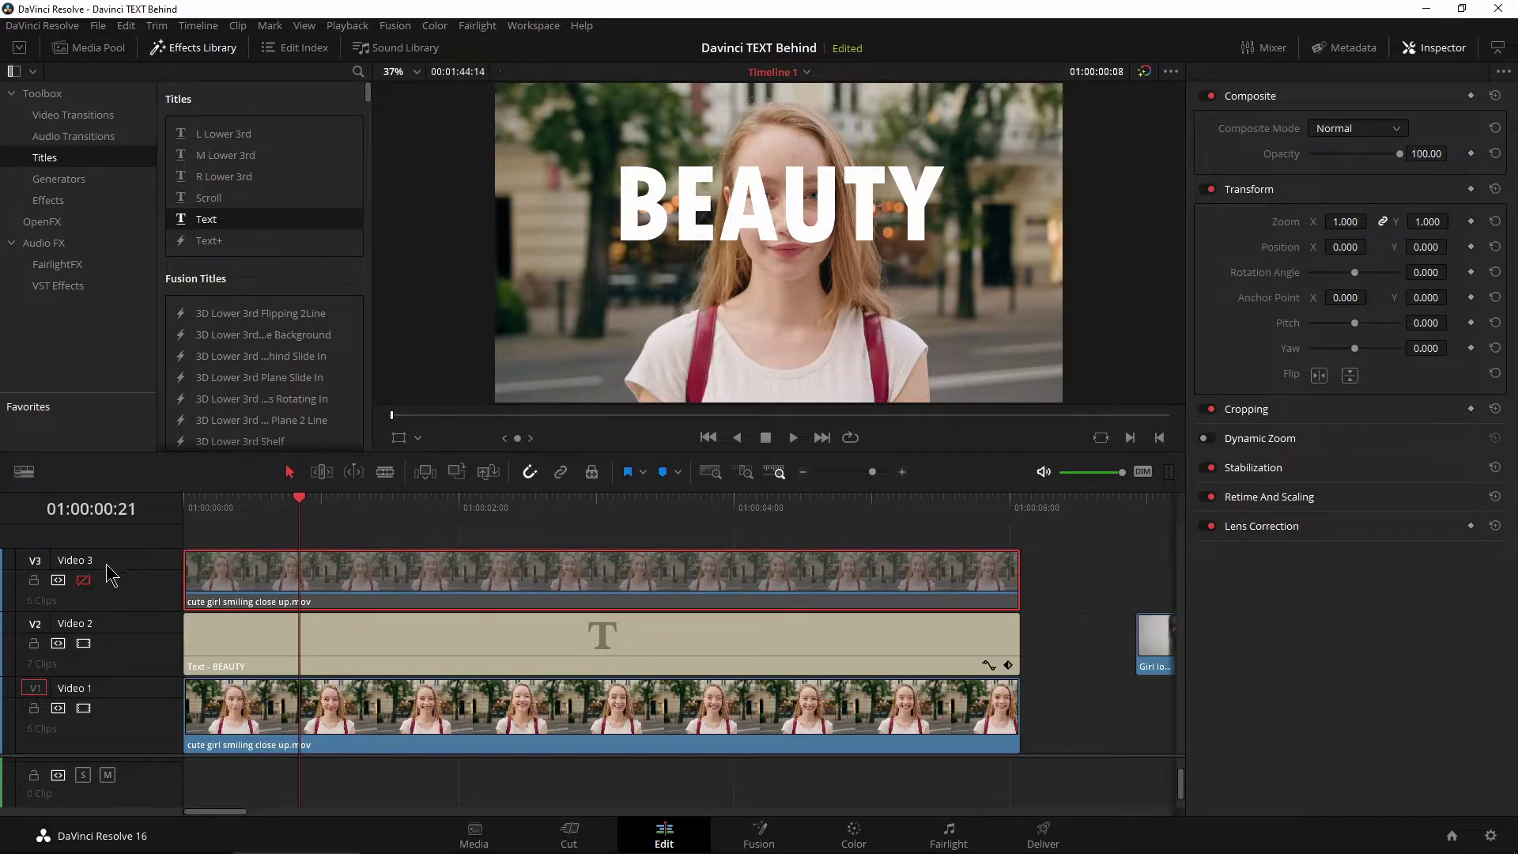
left_click(83, 579)
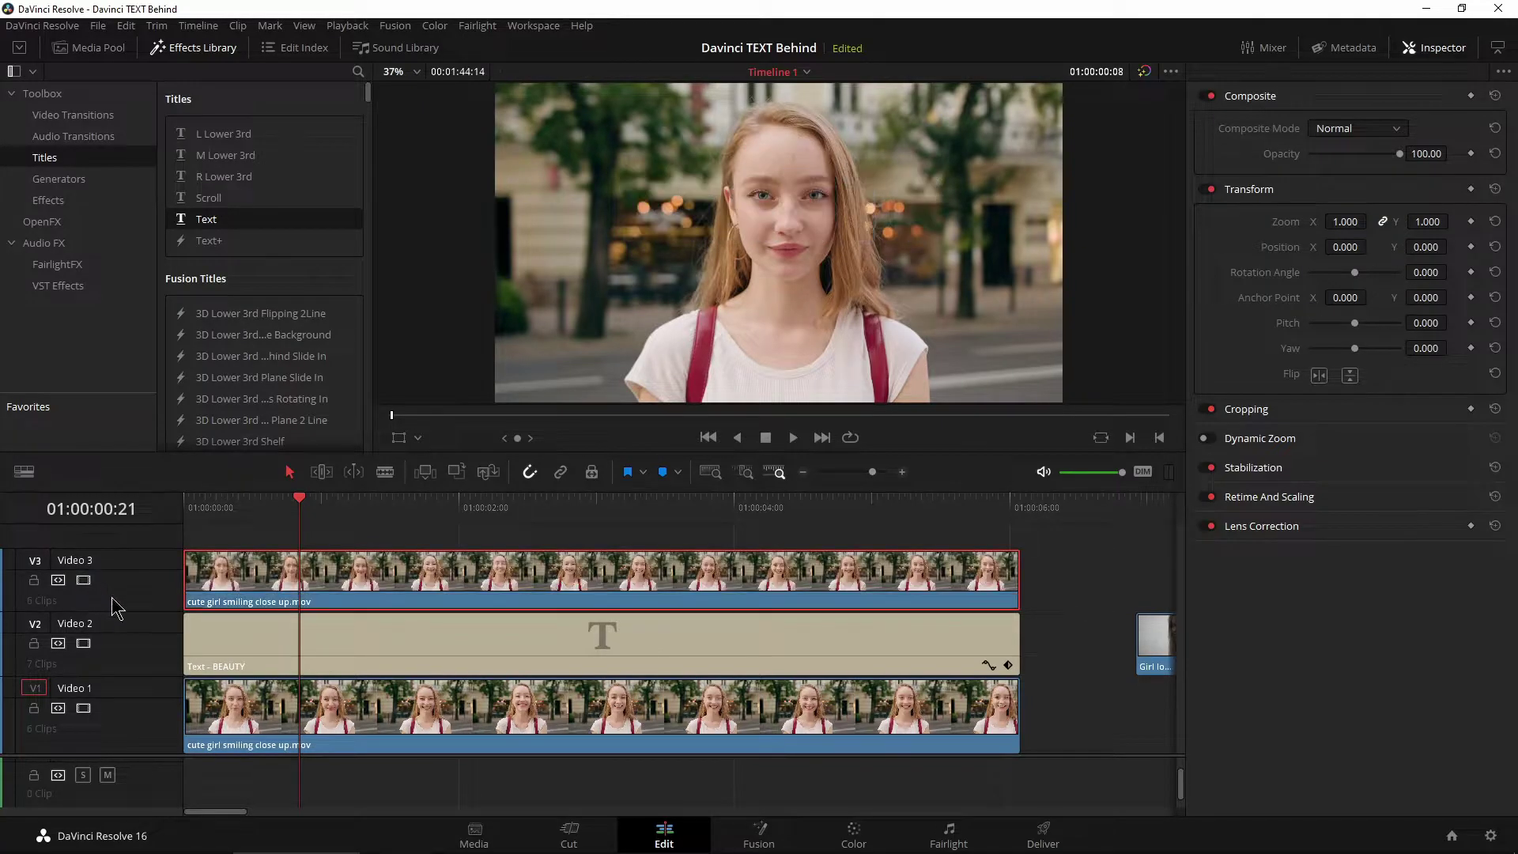
left_click(854, 836)
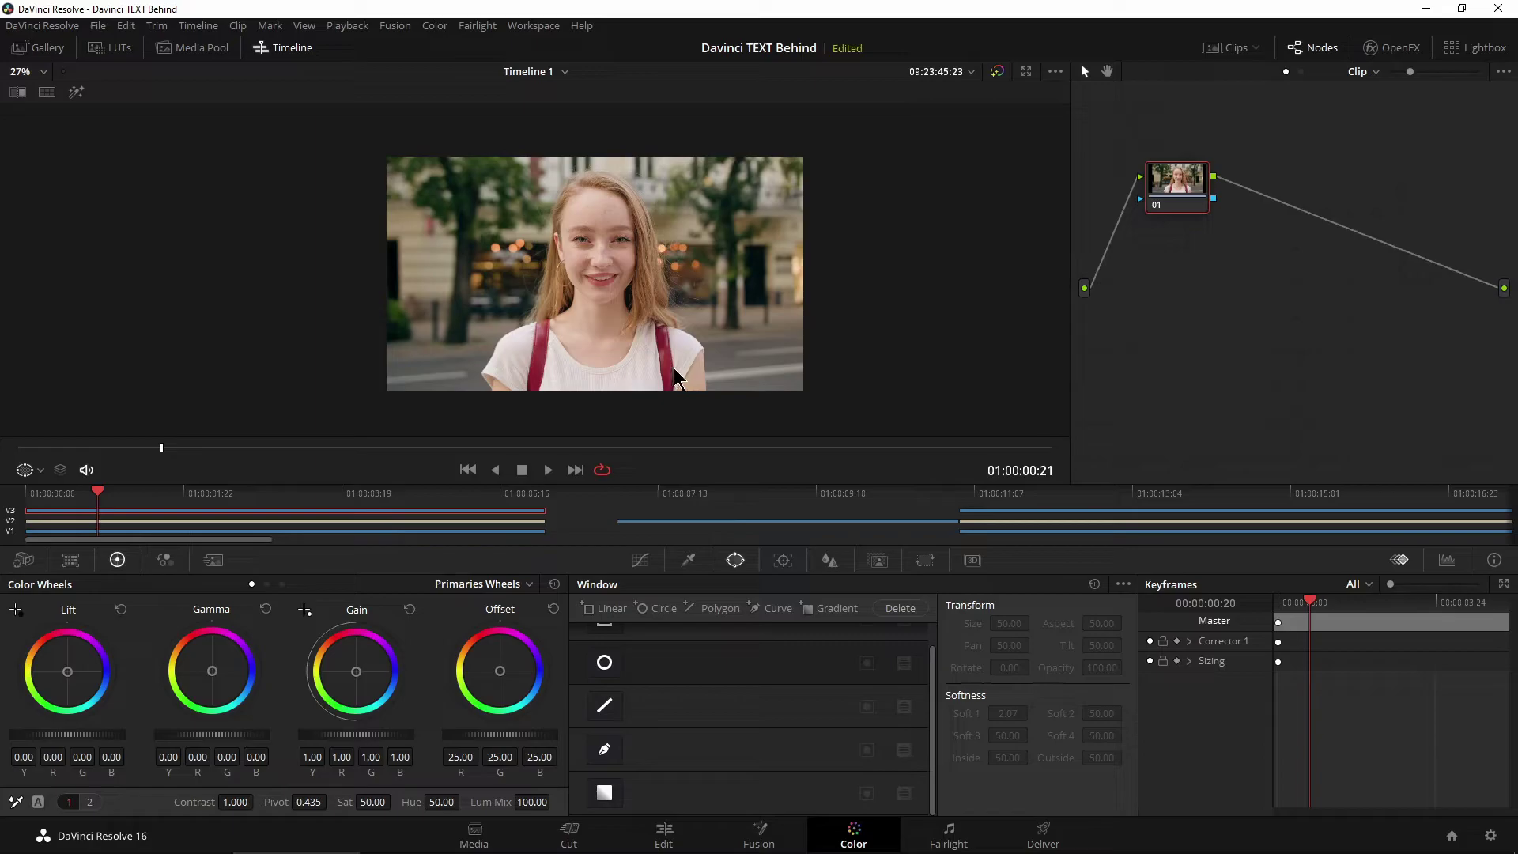
Activate a freehand curve power window on the Video 3 clip for masking the girl.
scroll(678, 378, "up", 5)
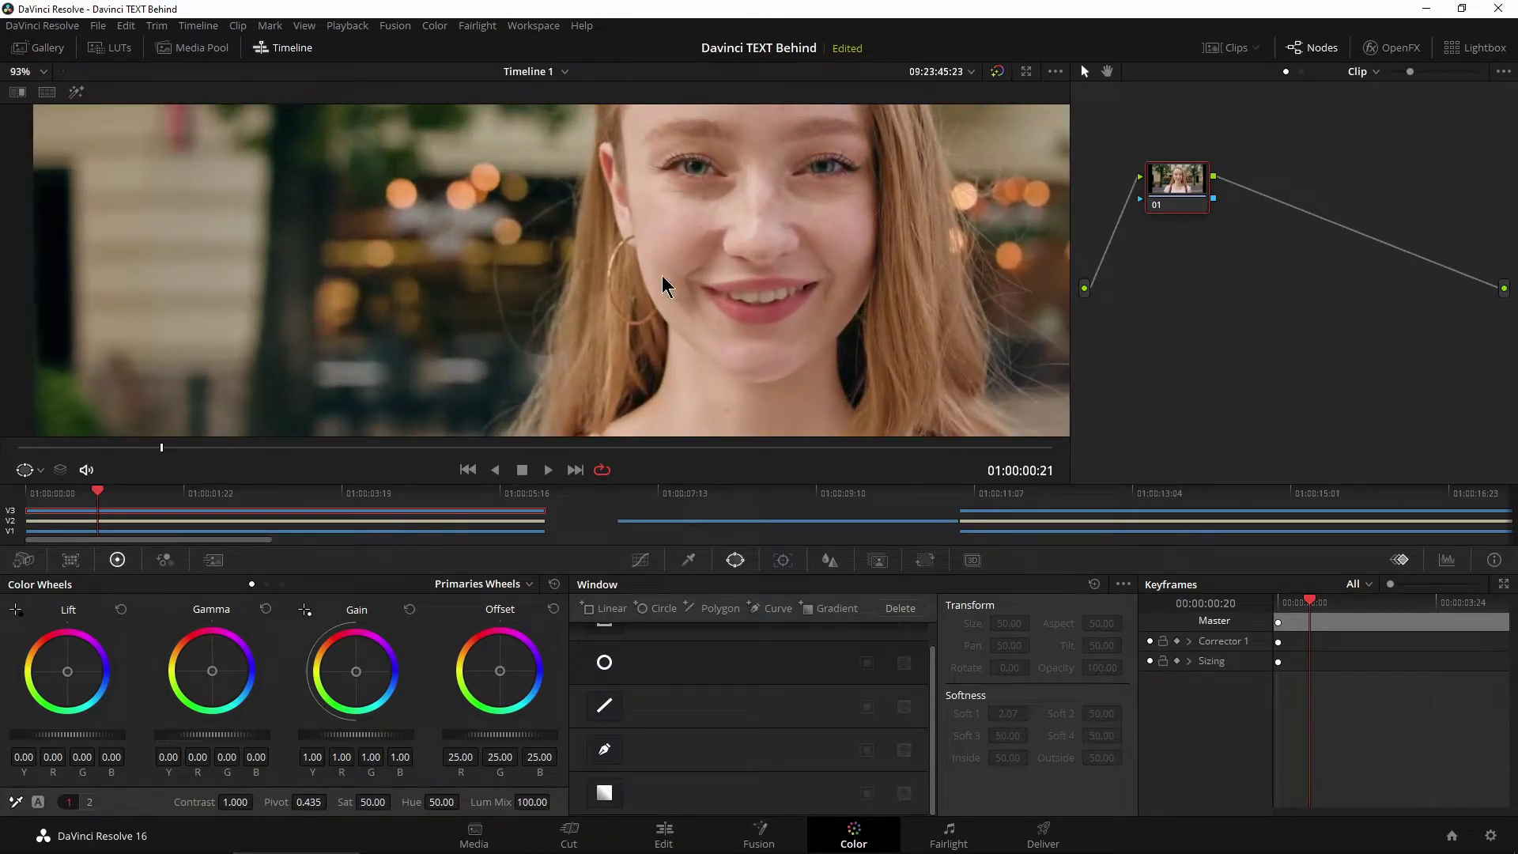
scroll(613, 303, "up", 4)
scroll(671, 307, "down", 3)
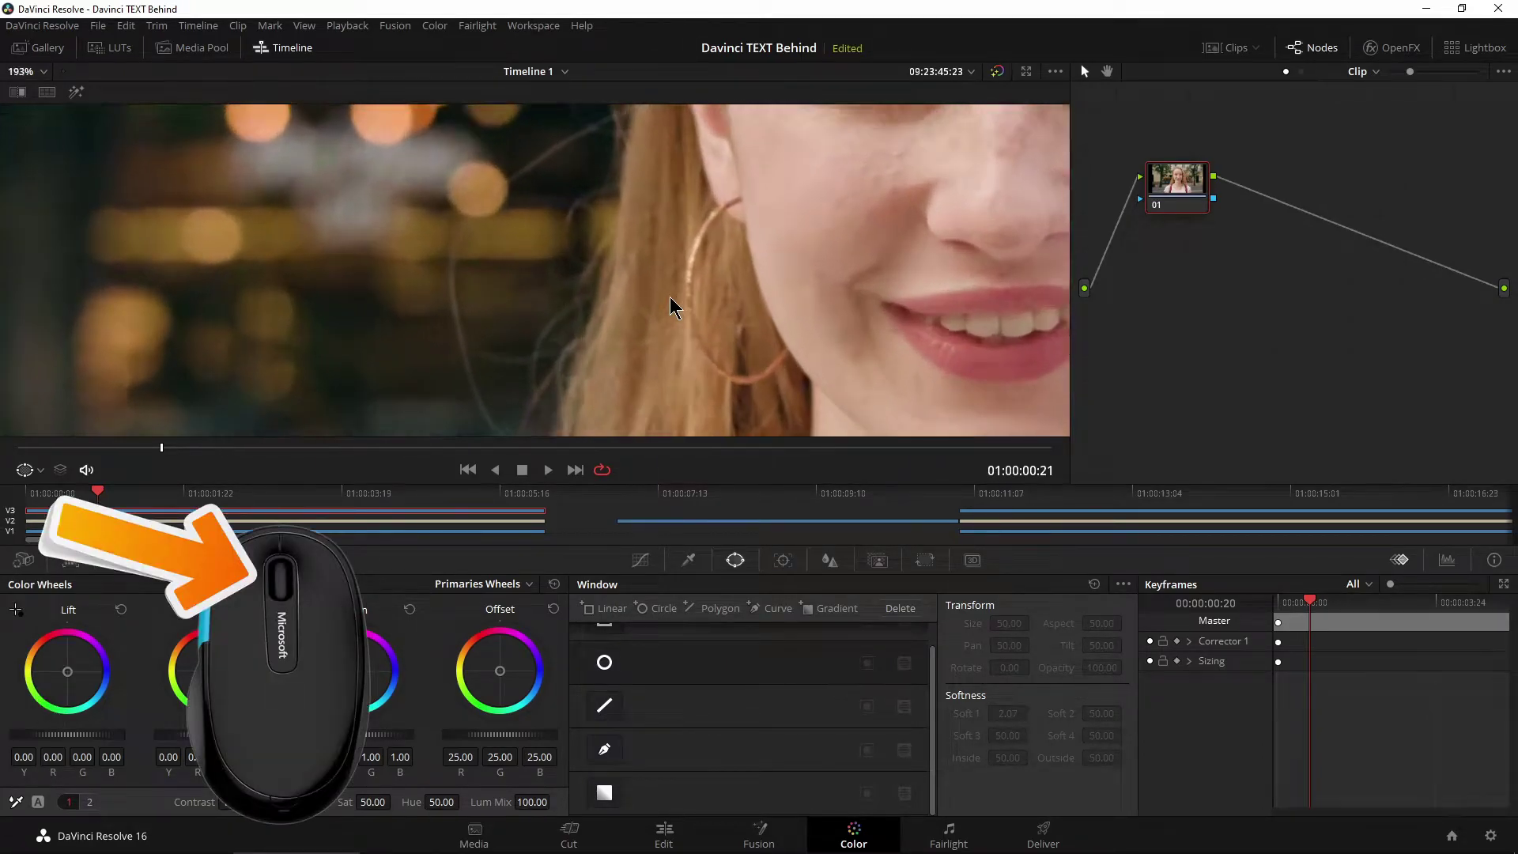
left_click_drag(582, 197, 503, 367)
left_click_drag(649, 249, 695, 291)
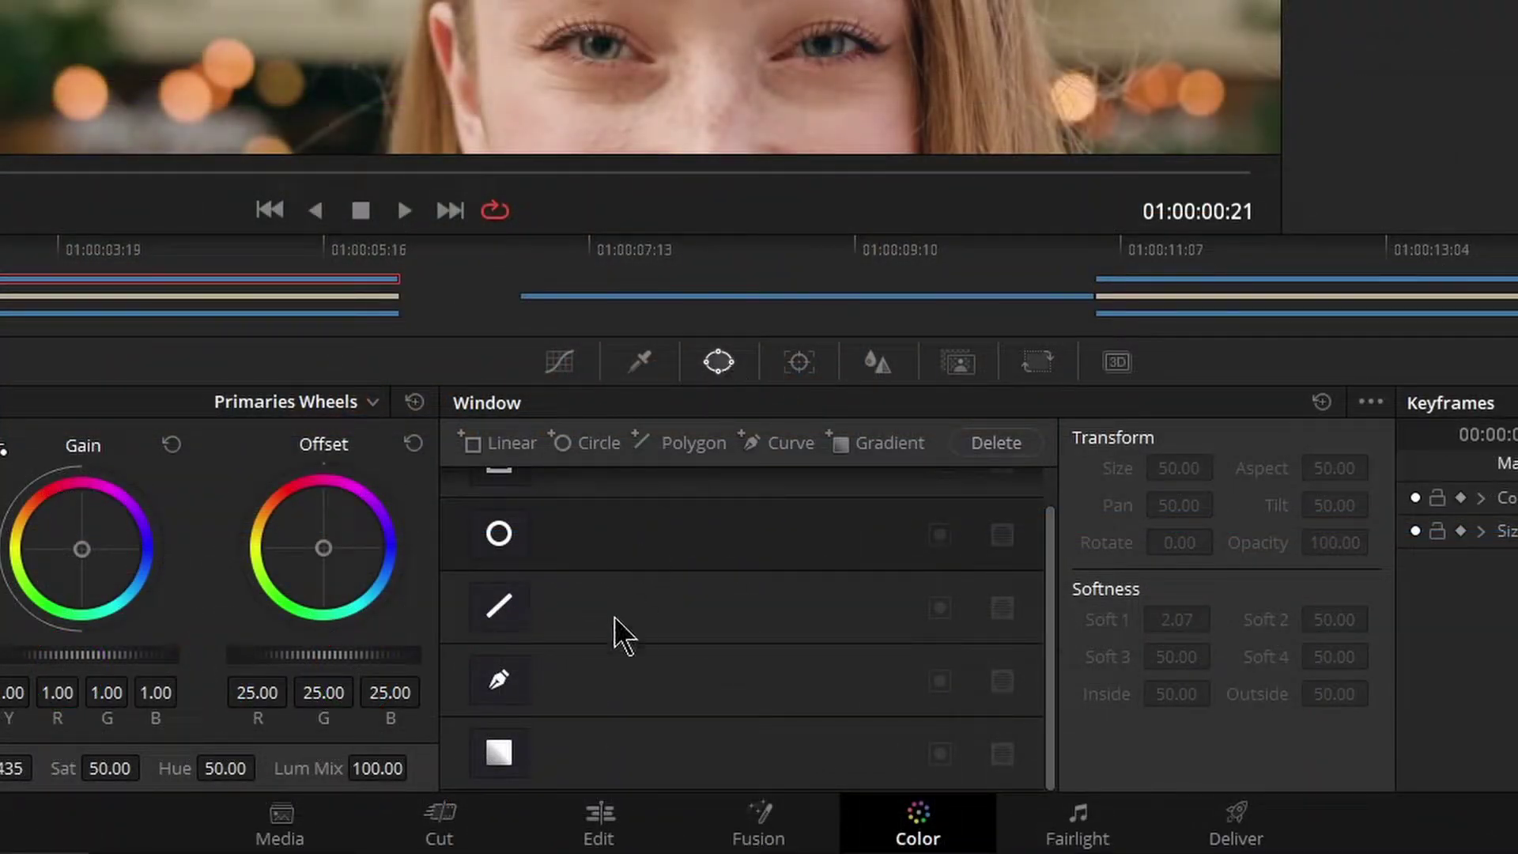
left_click(499, 680)
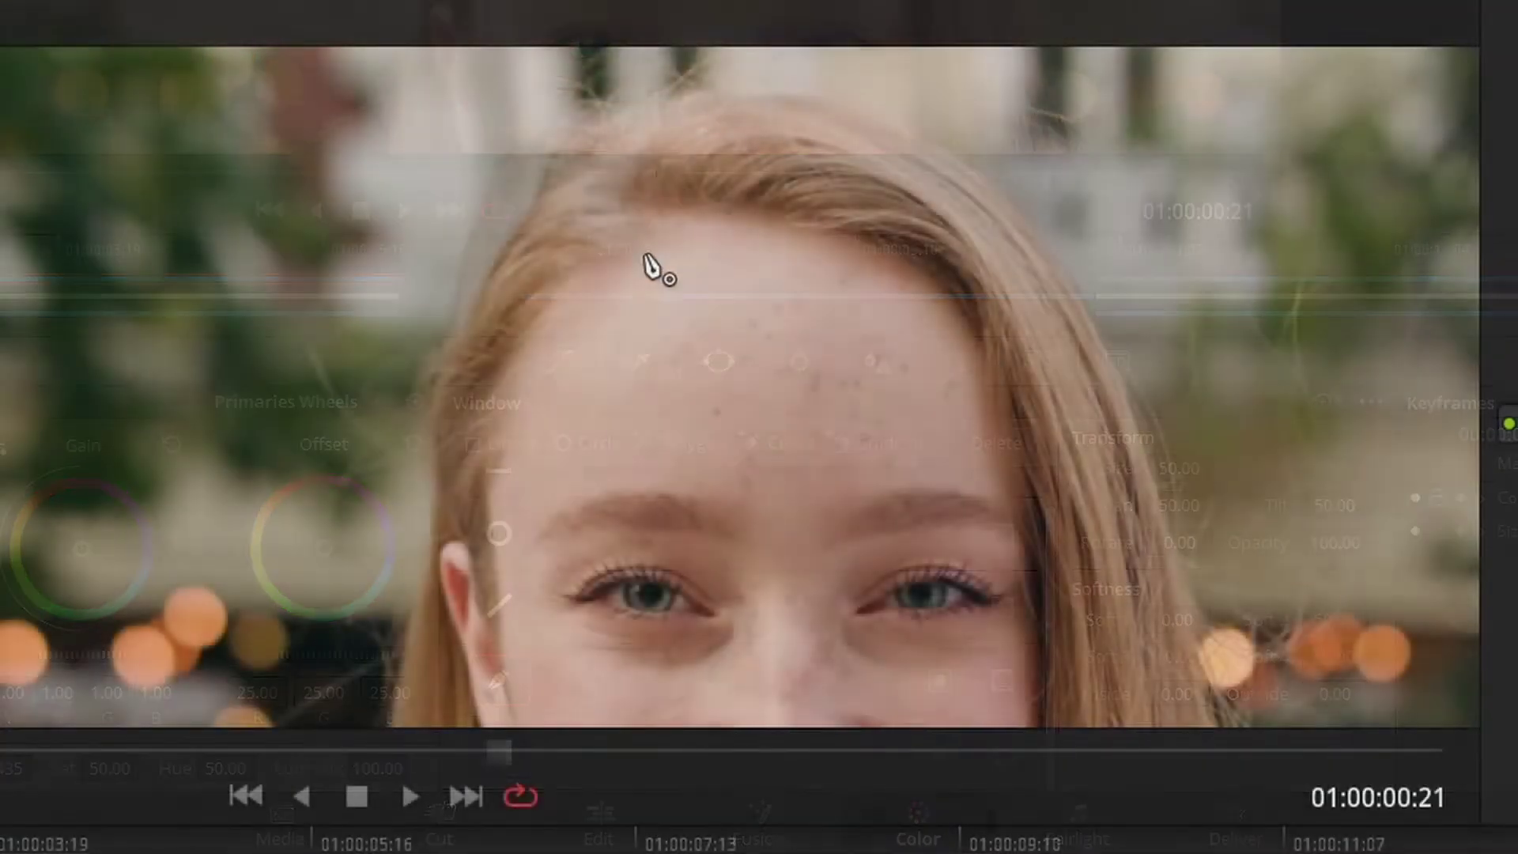
Start the curve mask at the top of the girl's head and place points down the upper left curve of her hair.
scroll(648, 360, "down", 6)
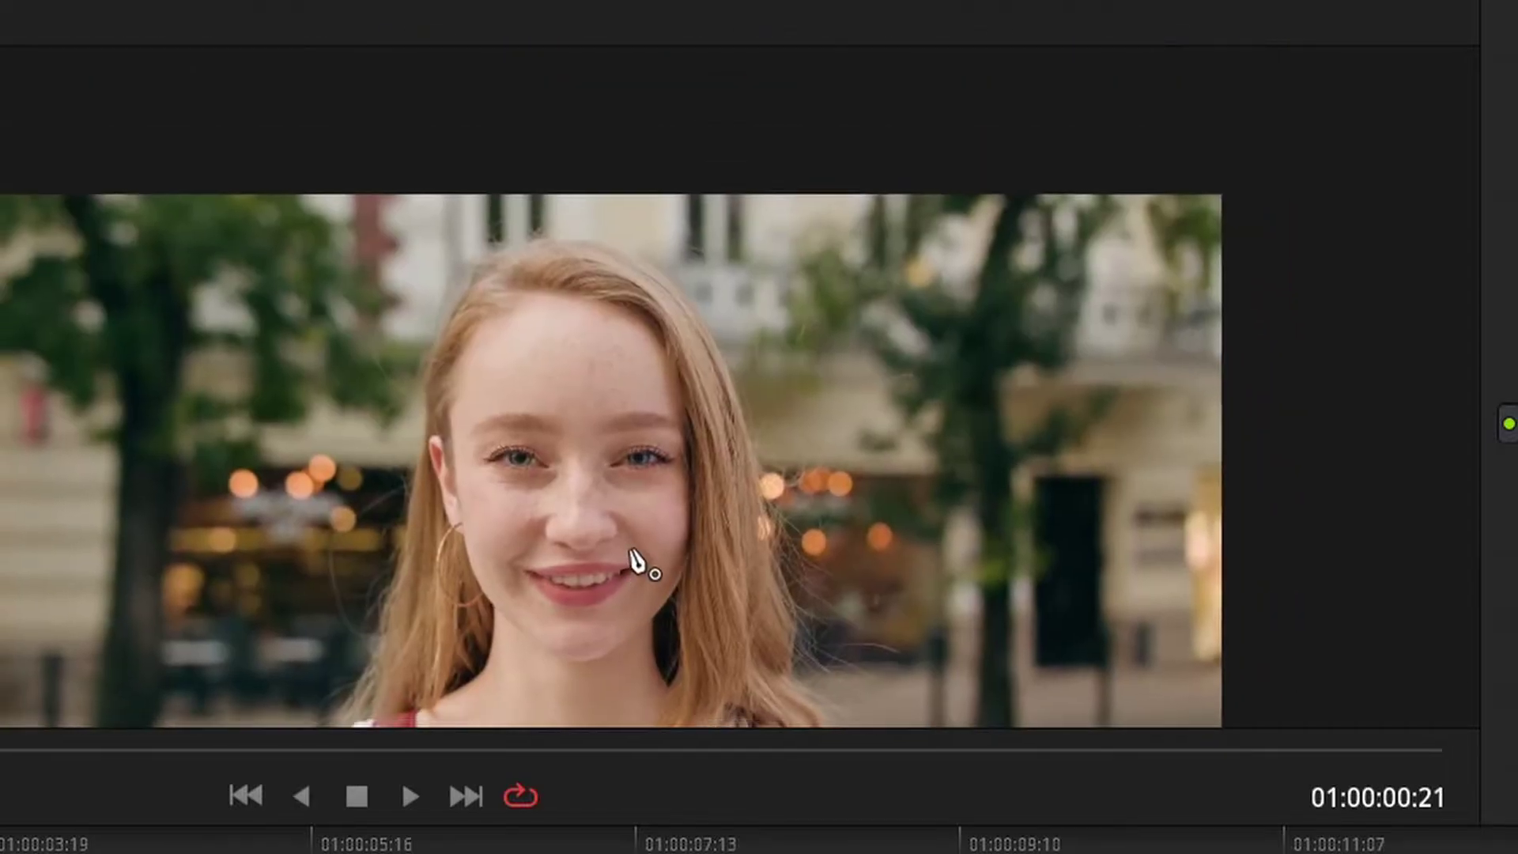
scroll(637, 566, "up", 3)
scroll(576, 505, "down", 4)
left_click_drag(602, 557, 613, 245)
scroll(576, 382, "down", 1)
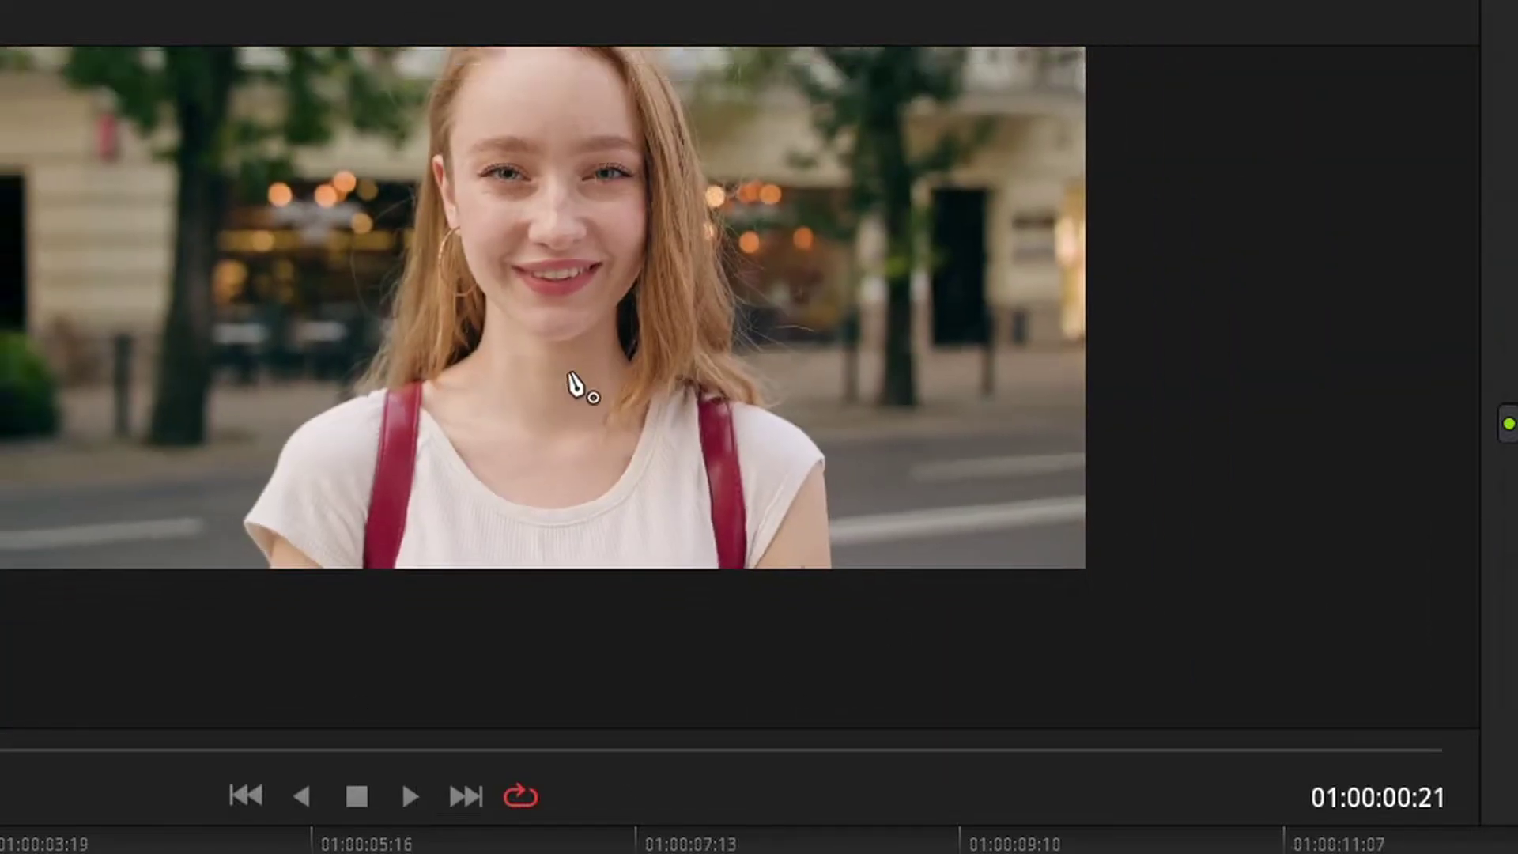
scroll(577, 395, "up", 6)
left_click_drag(576, 403, 637, 775)
left_click_drag(648, 229, 664, 609)
scroll(624, 569, "up", 2)
scroll(633, 518, "up", 1)
scroll(803, 539, "up", 3)
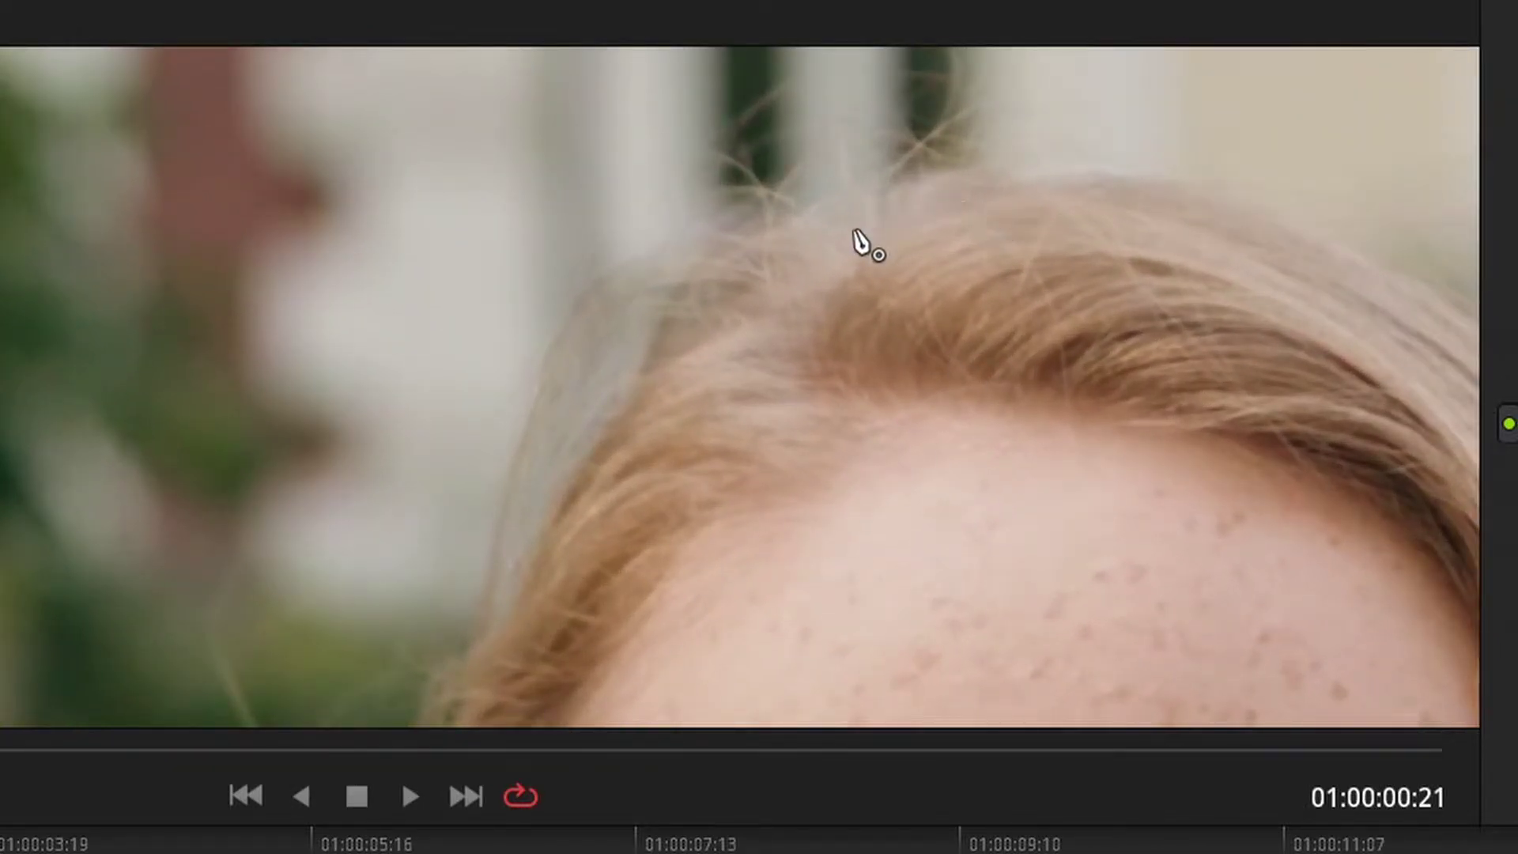
left_click(838, 226)
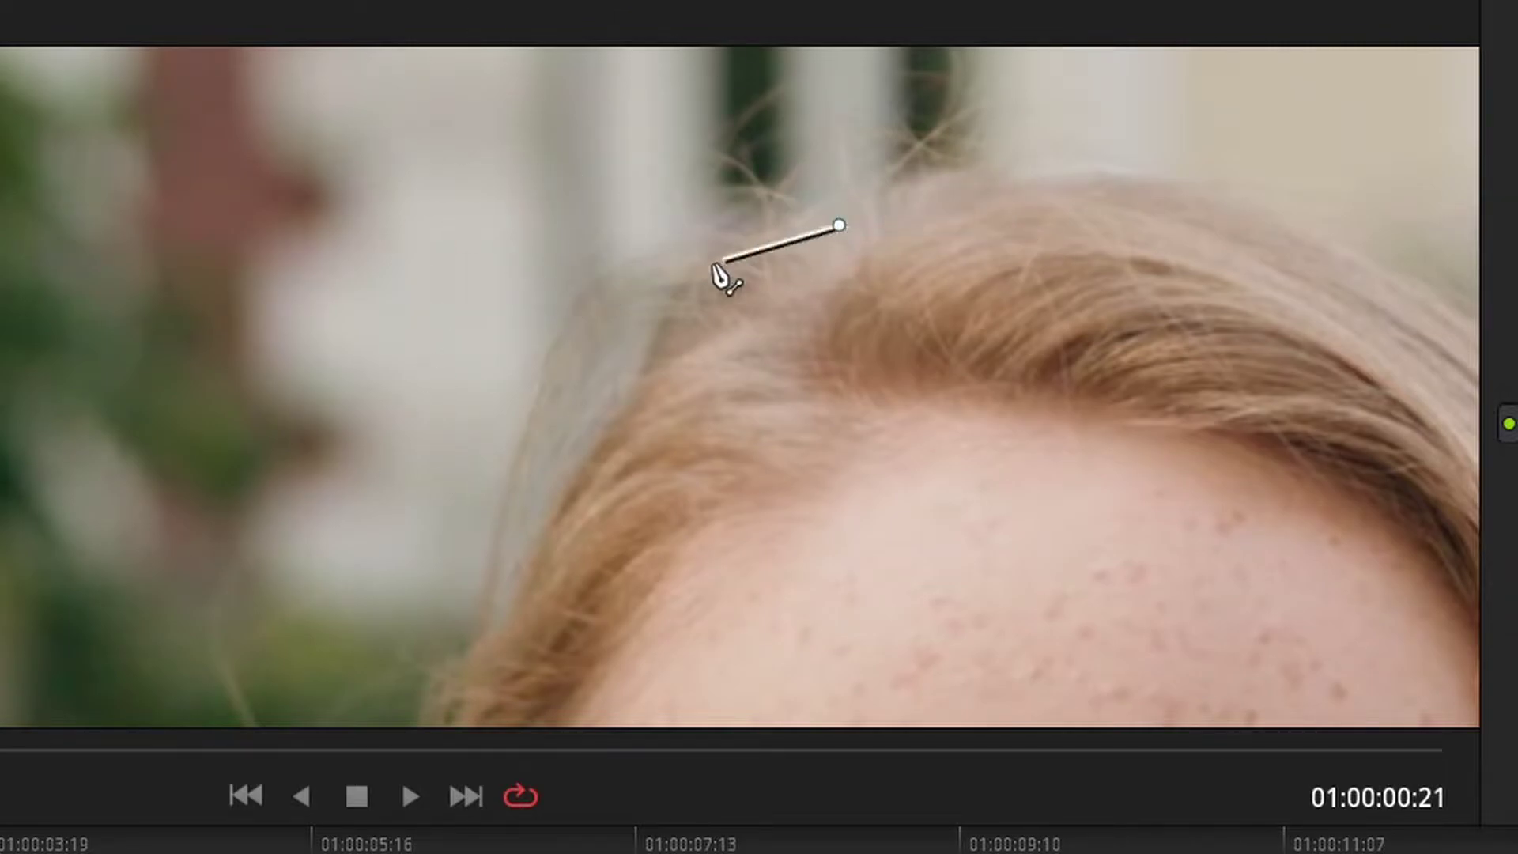
left_click(696, 299)
left_click(615, 400)
left_click(556, 491)
Extend the mask outline down the left edge of the hair from beside the forehead to the top of the ear.
left_click_drag(514, 596, 441, 132)
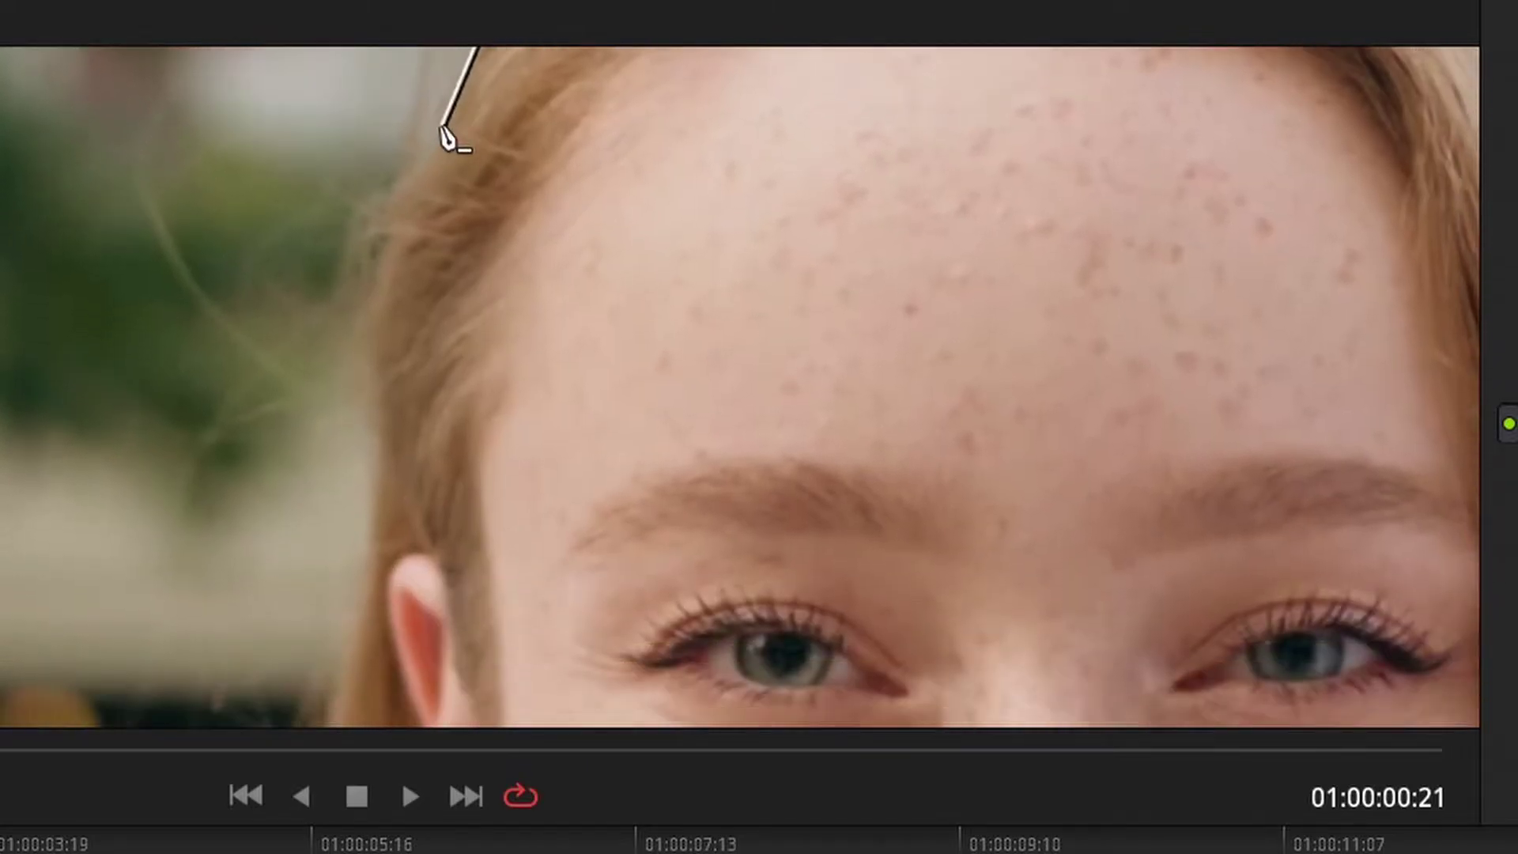
left_click(403, 166)
left_click(387, 231)
left_click(369, 353)
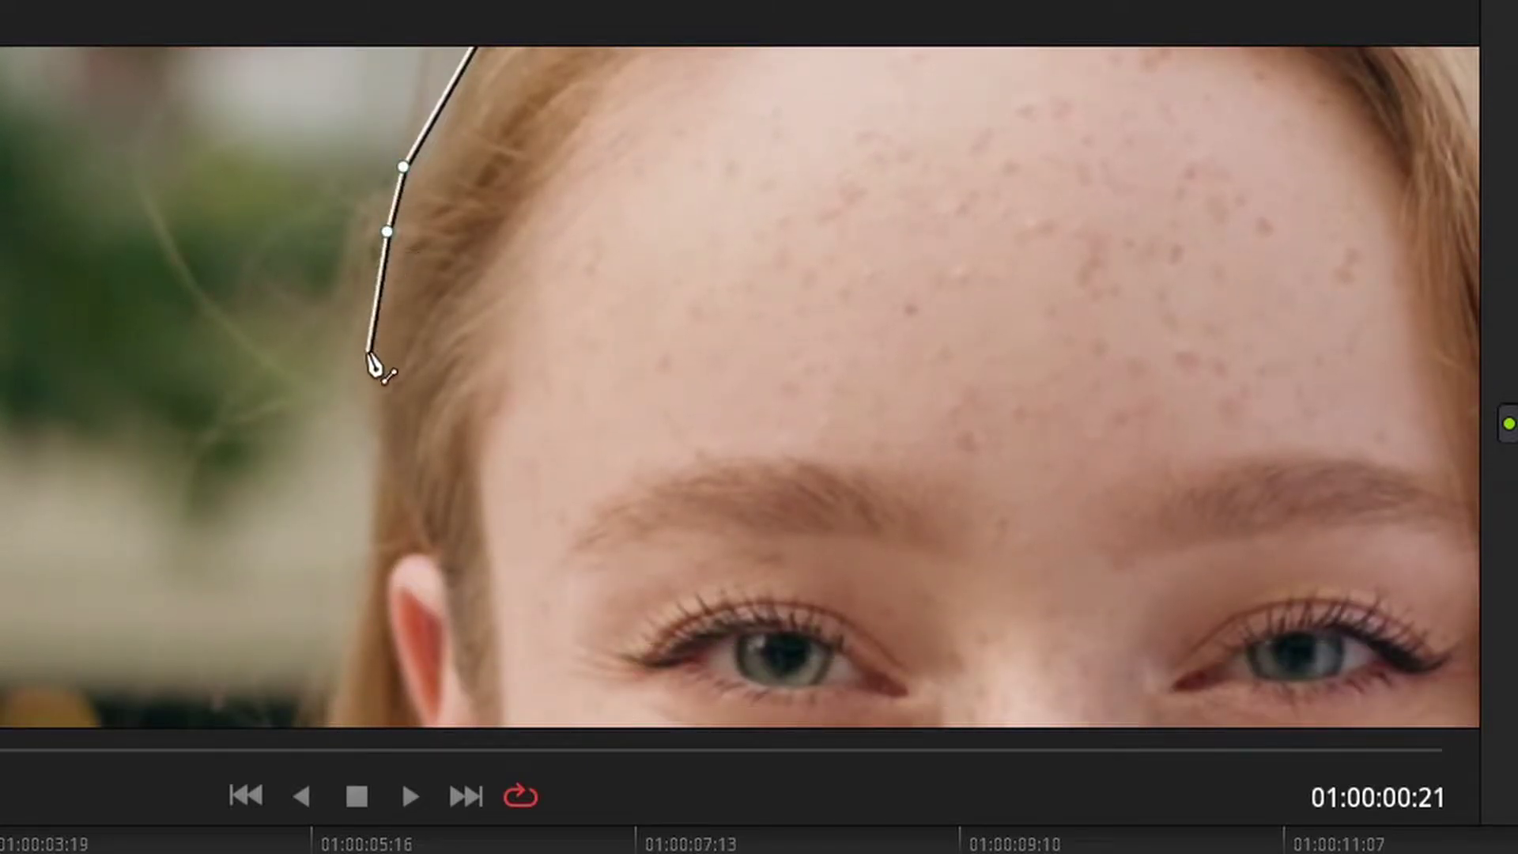
left_click(371, 437)
left_click(364, 551)
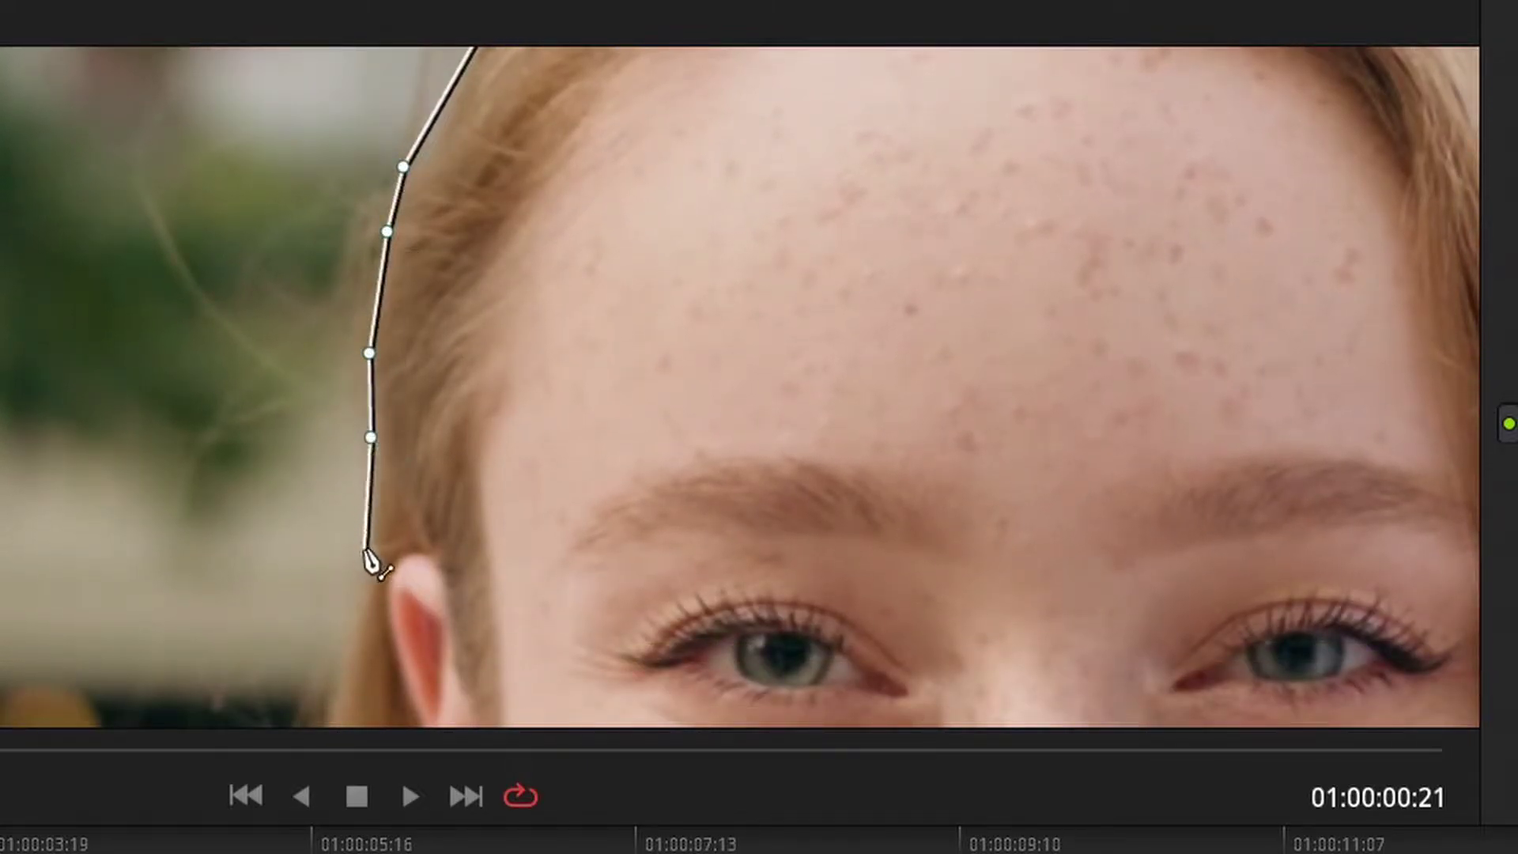
Continue the mask outline along the left edge of the hair from the ear down past the hoop earring to chin level.
left_click_drag(330, 661, 299, 218)
left_click(294, 283)
left_click(261, 480)
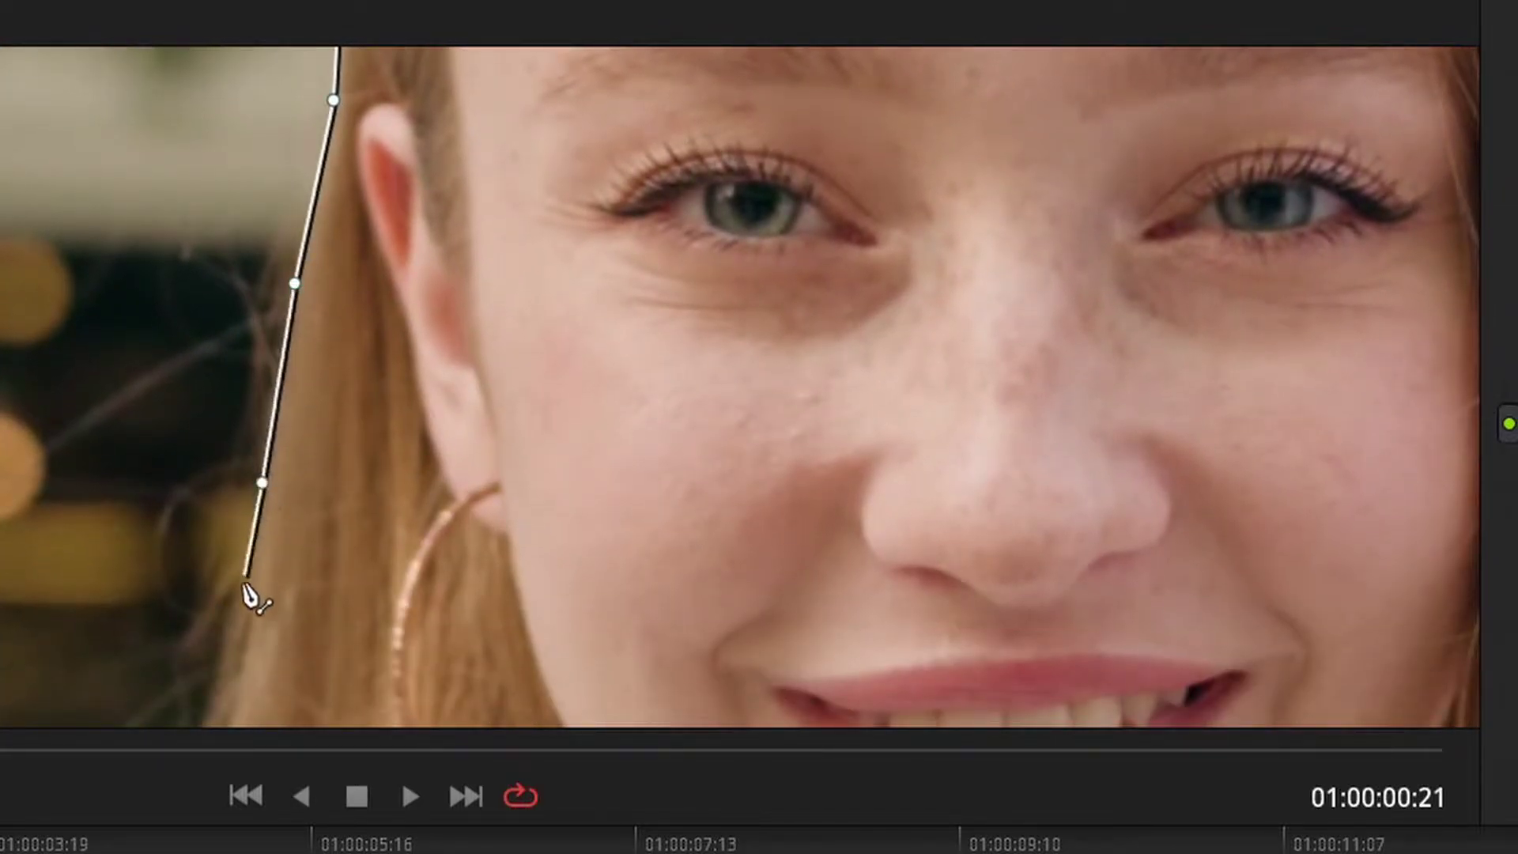
left_click_drag(242, 619, 231, 170)
left_click(206, 301)
left_click(155, 463)
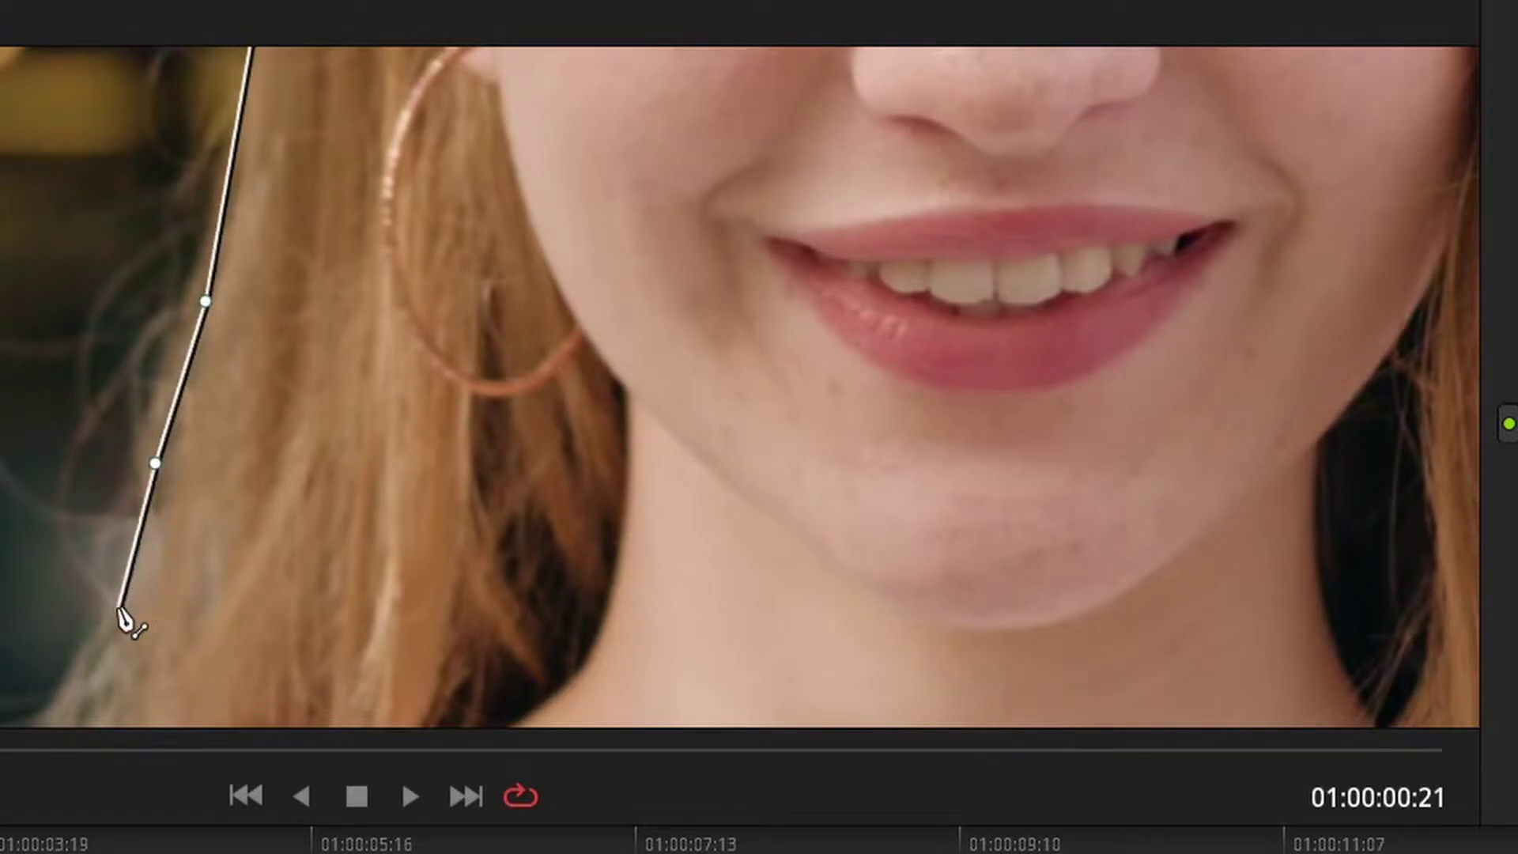
left_click(118, 607)
Continue the mask outline down the left edge of the hair from chin level to where it meets the shoulder.
left_click_drag(69, 686, 108, 108)
left_click(95, 152)
left_click(85, 249)
left_click(76, 311)
left_click(10, 348)
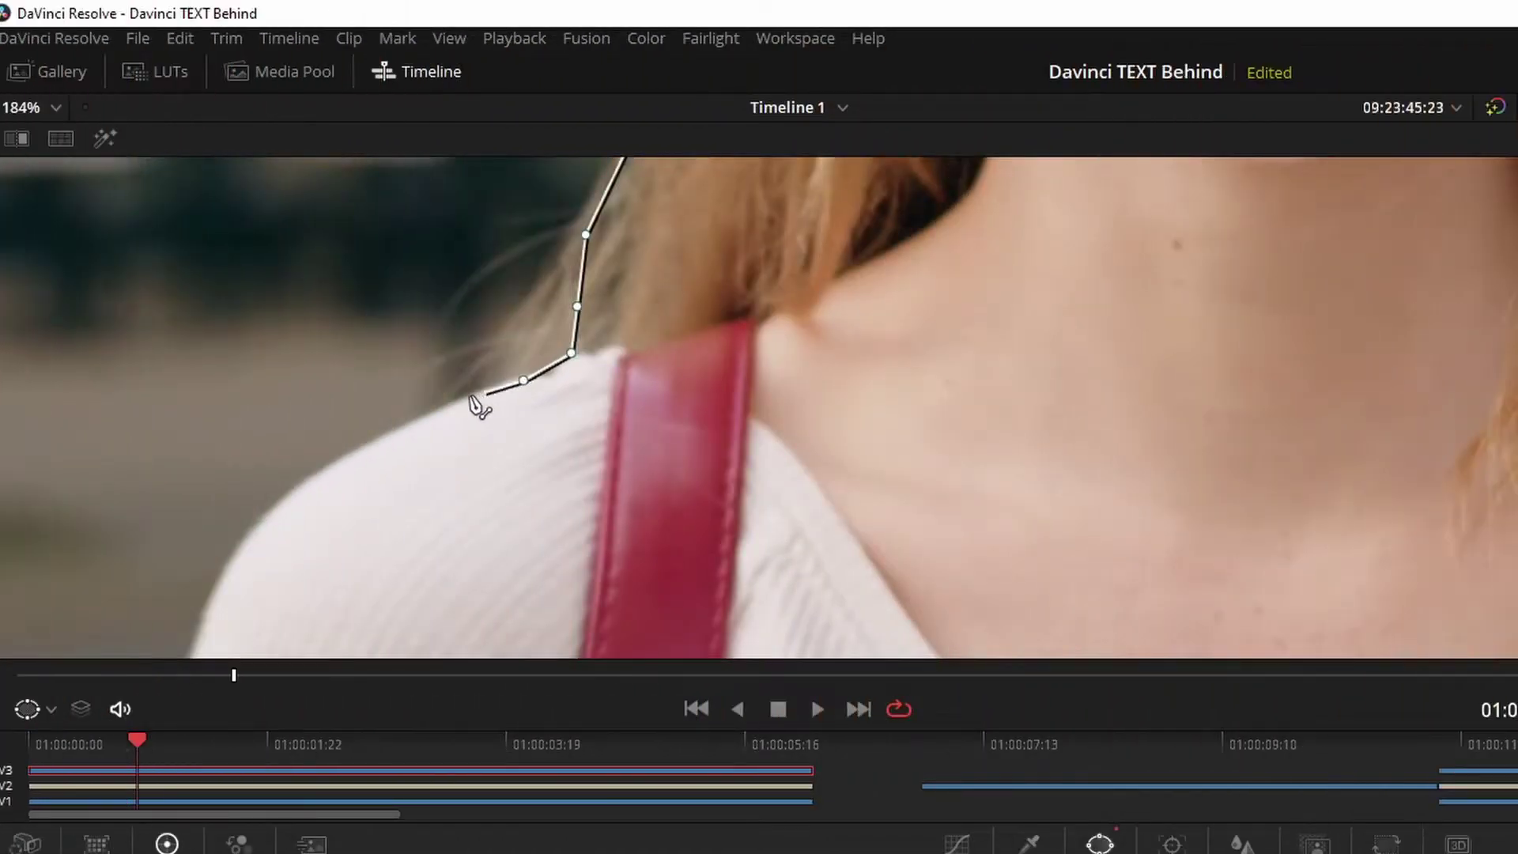
Trace the mask outline over the left shoulder and down the outer edge of the T-shirt sleeve to just above its hem.
left_click(397, 428)
left_click(328, 471)
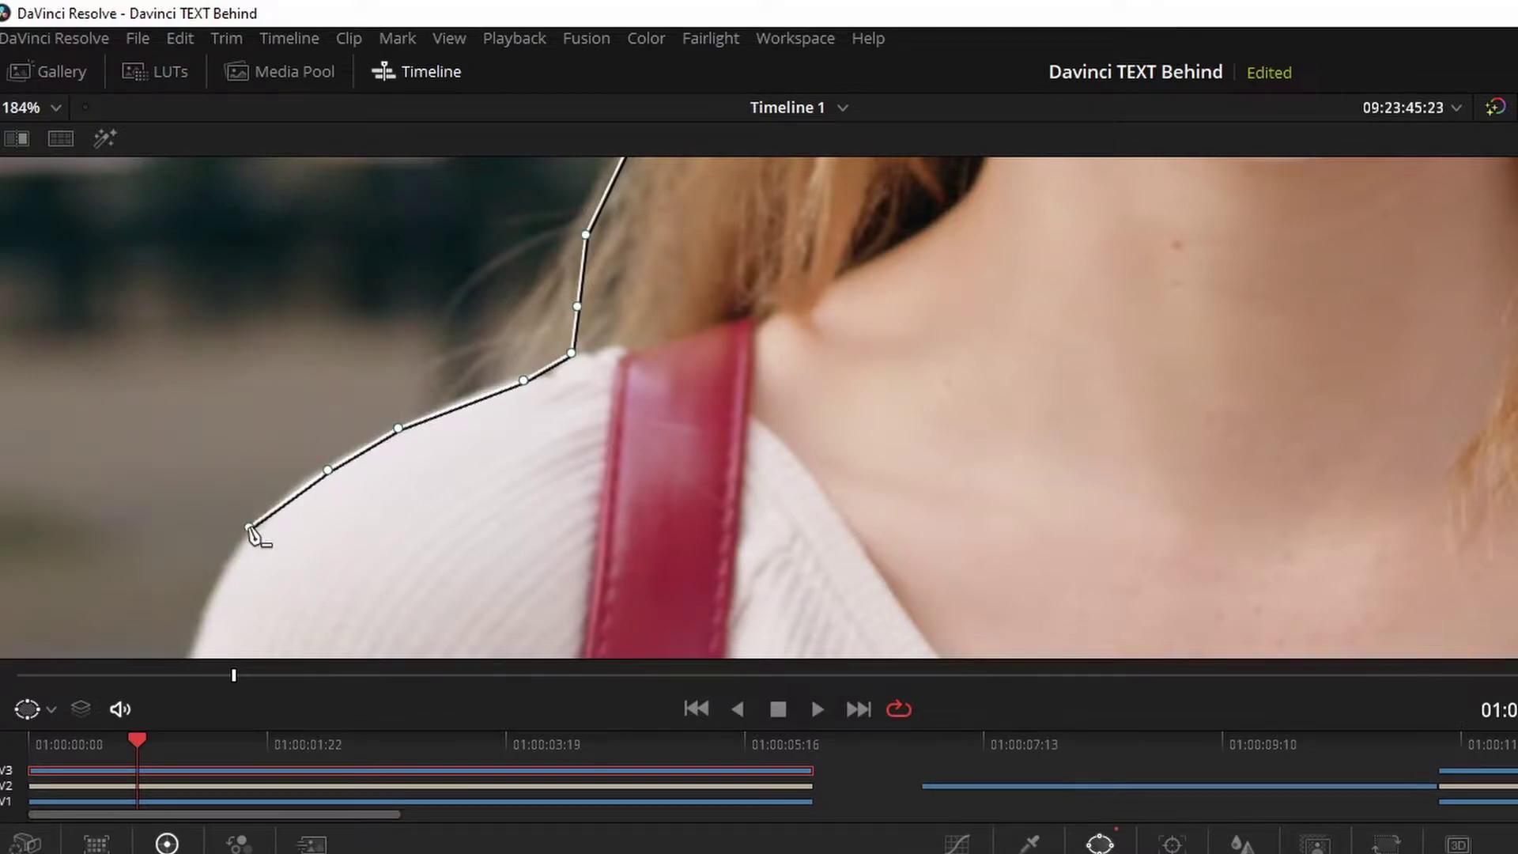
left_click_drag(253, 534, 248, 504)
left_click(192, 645)
left_click(296, 377)
left_click(217, 496)
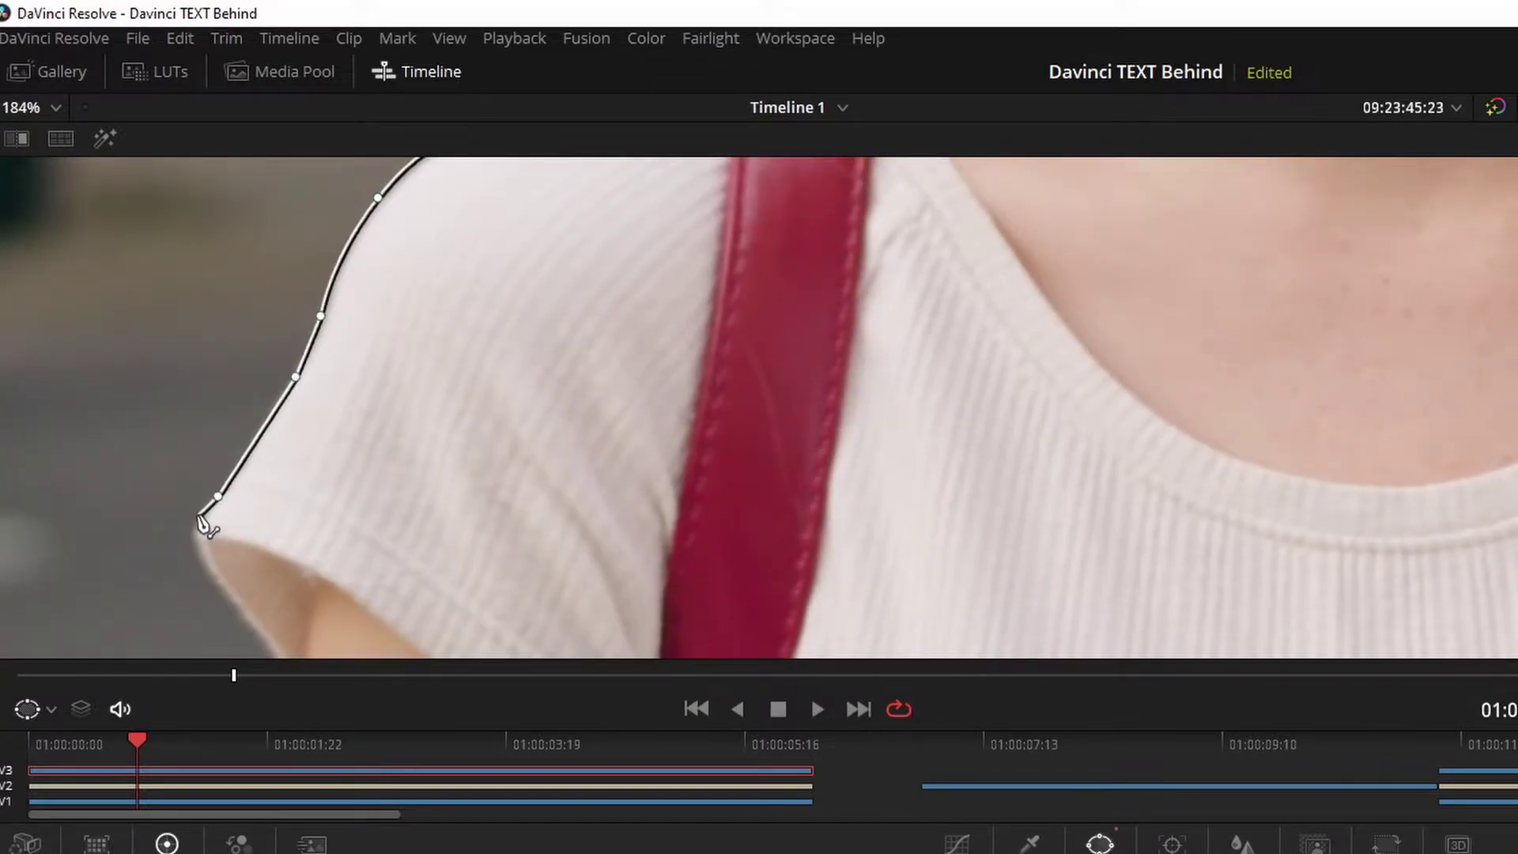
Take the mask outline around the left sleeve opening and down the arm to the bottom edge of the footage.
left_click(201, 556)
left_click(257, 630)
left_click_drag(268, 645, 336, 355)
left_click(345, 377)
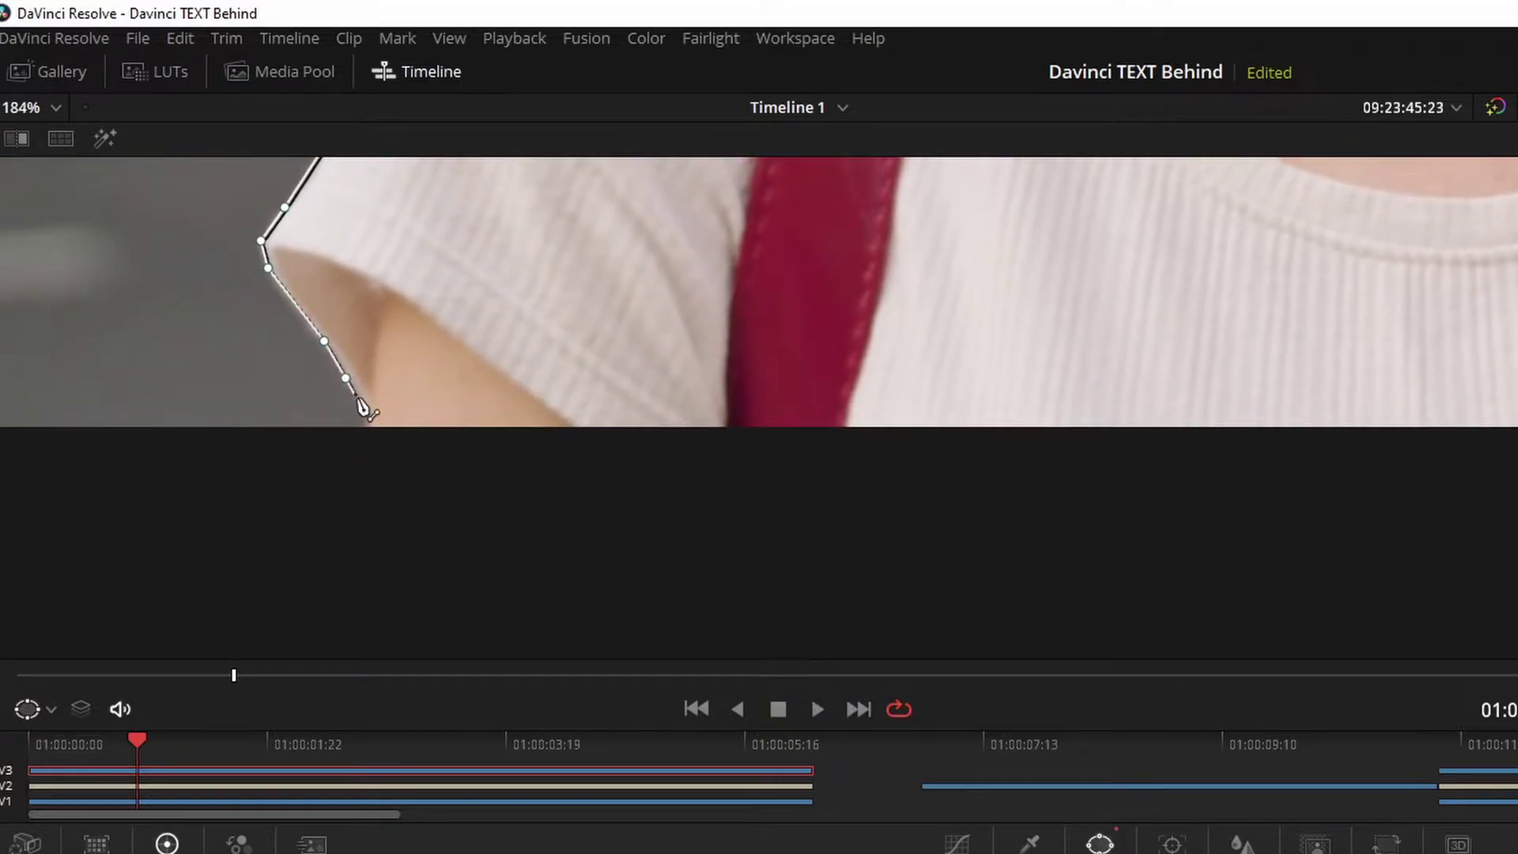
left_click(374, 423)
Run the mask outline outside the frame, below the footage's bottom edge, across to beneath the girl's arm on the right.
scroll(415, 499, "down", 4)
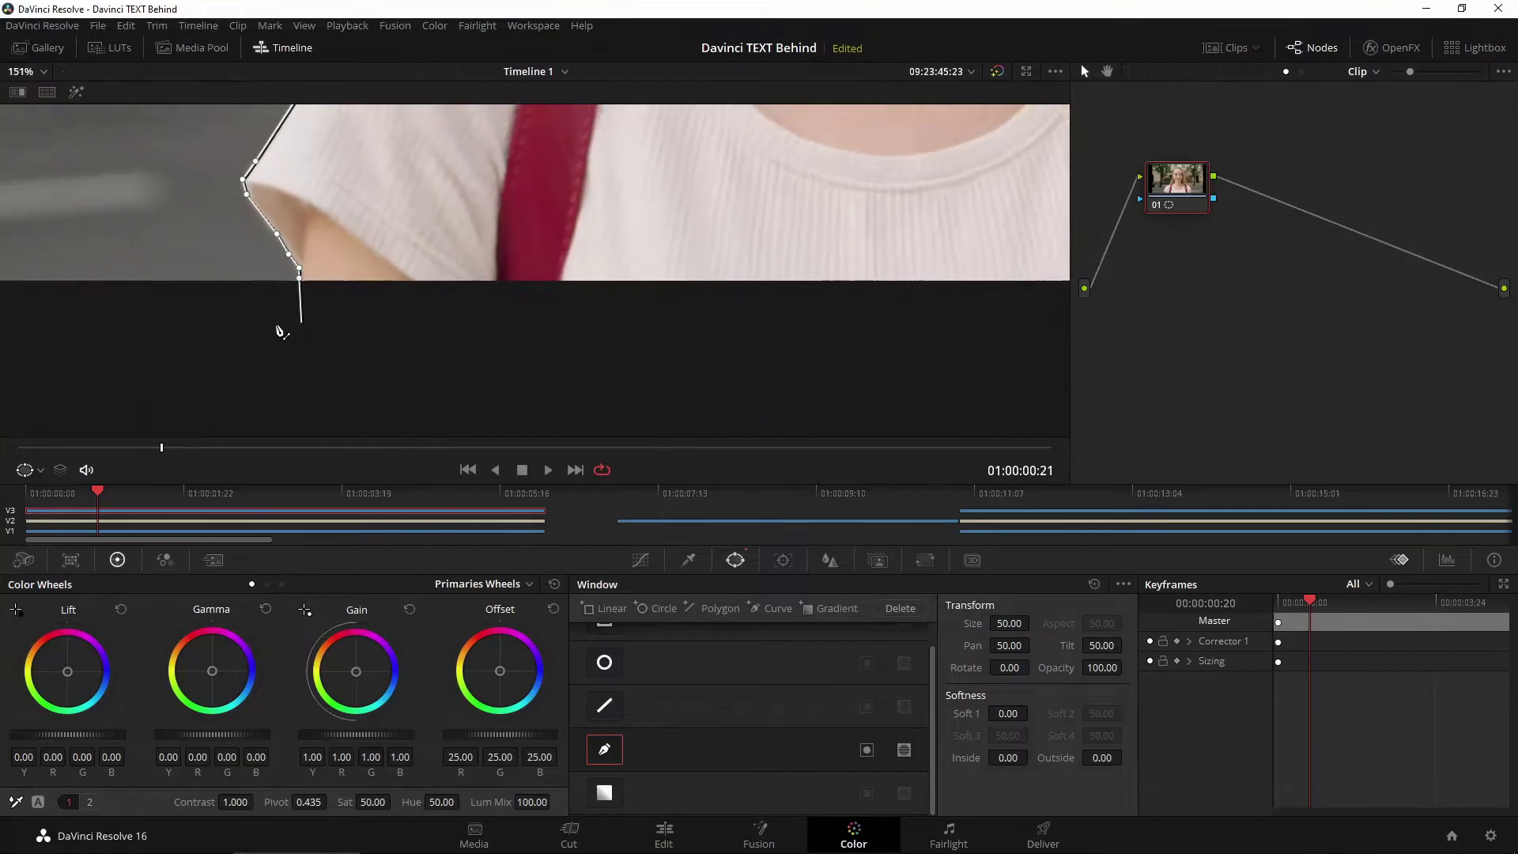
scroll(279, 328, "down", 1)
left_click(384, 319)
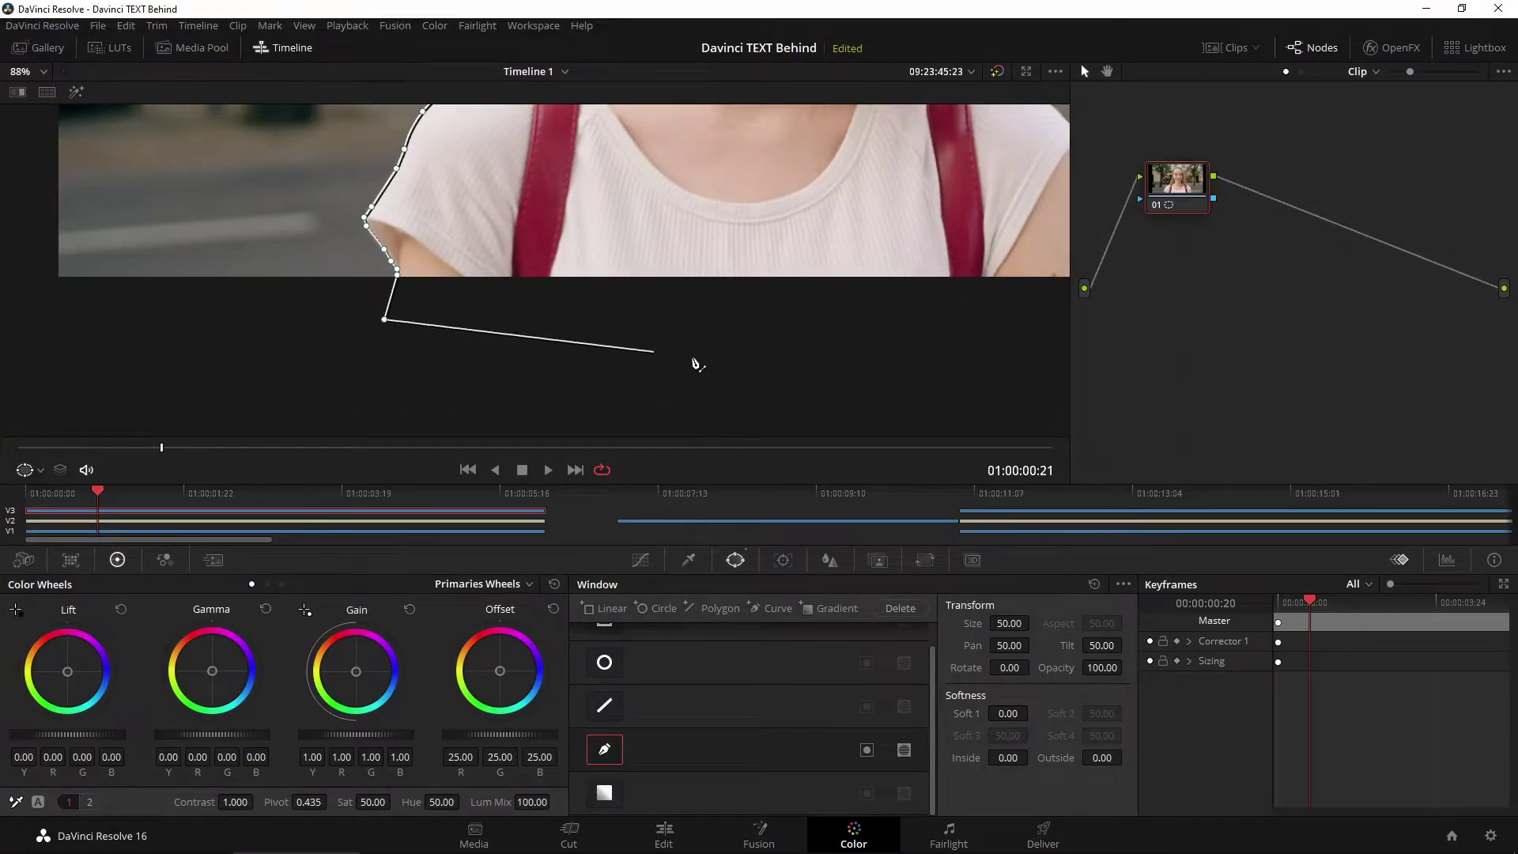
scroll(957, 320, "up", 3)
scroll(508, 315, "up", 3)
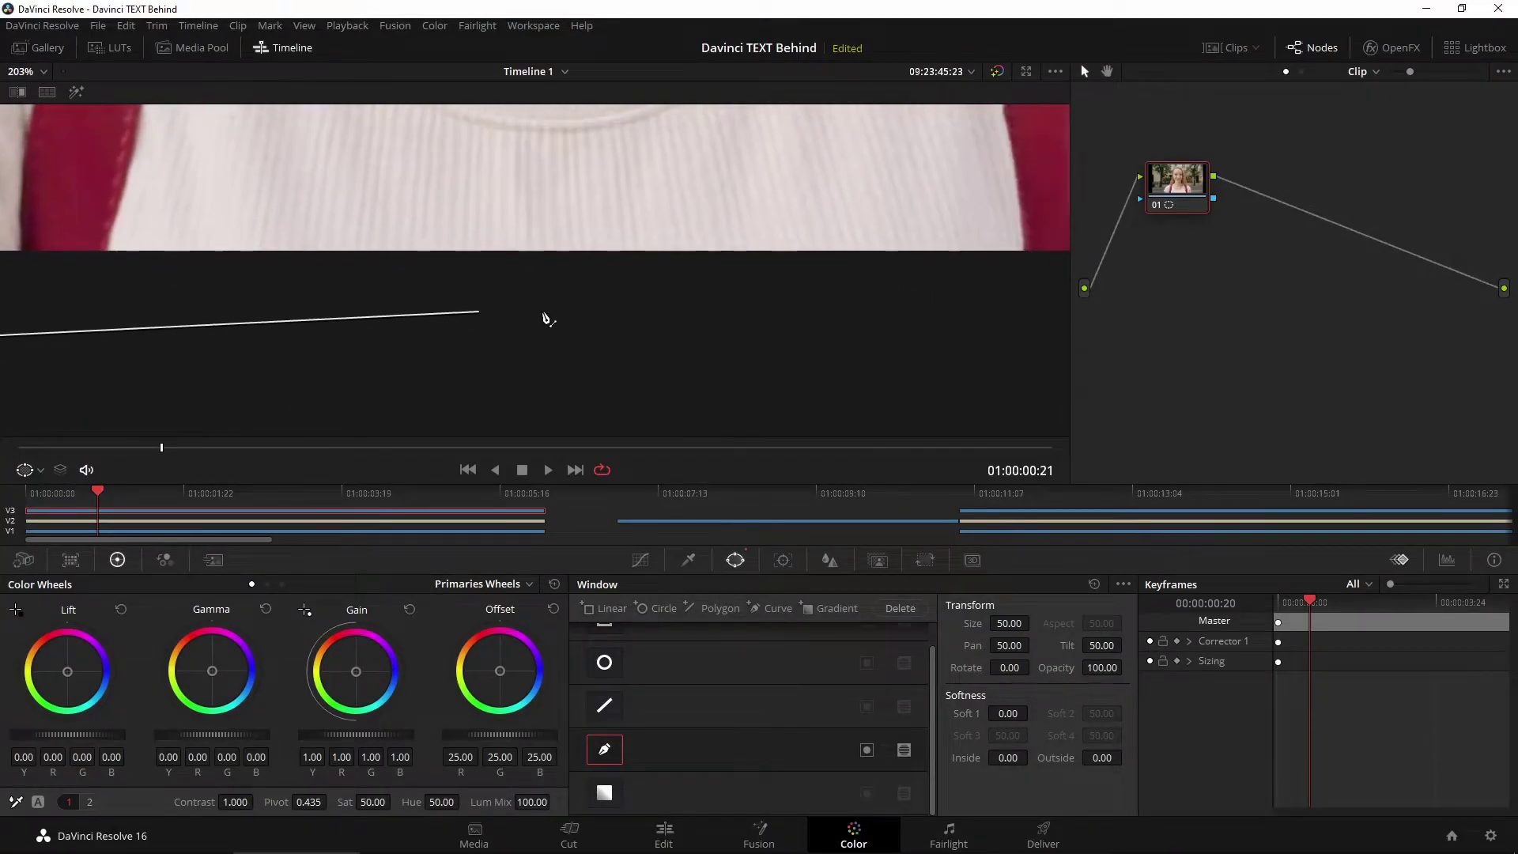
scroll(553, 339, "up", 1)
left_click(471, 248)
scroll(498, 265, "up", 1)
scroll(522, 282, "down", 2)
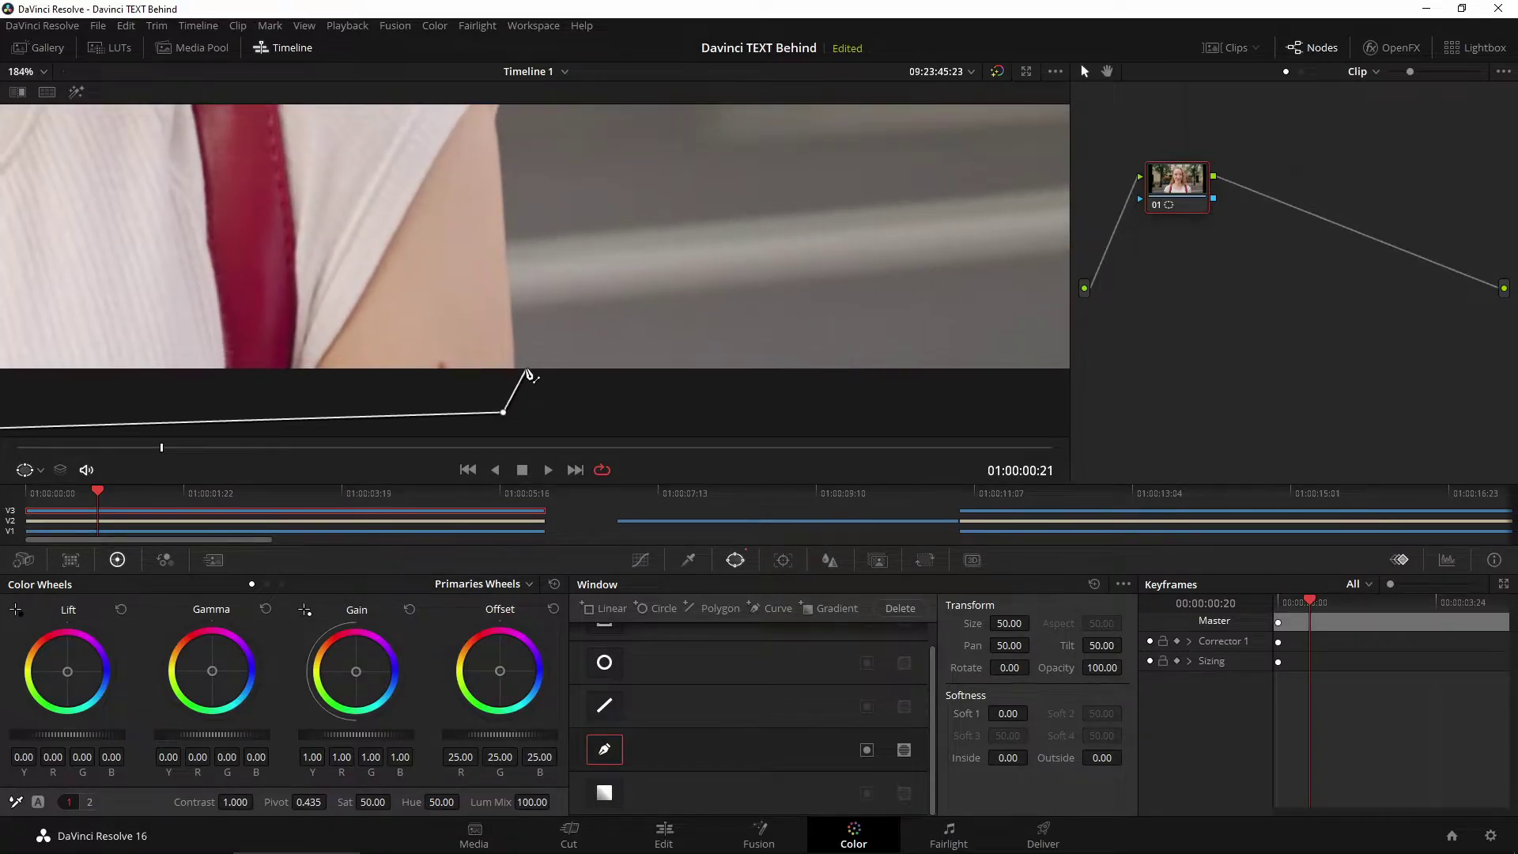
Trace the mask outline up the right arm and sleeve, then over the shoulder to the tips of the hair.
left_click(507, 267)
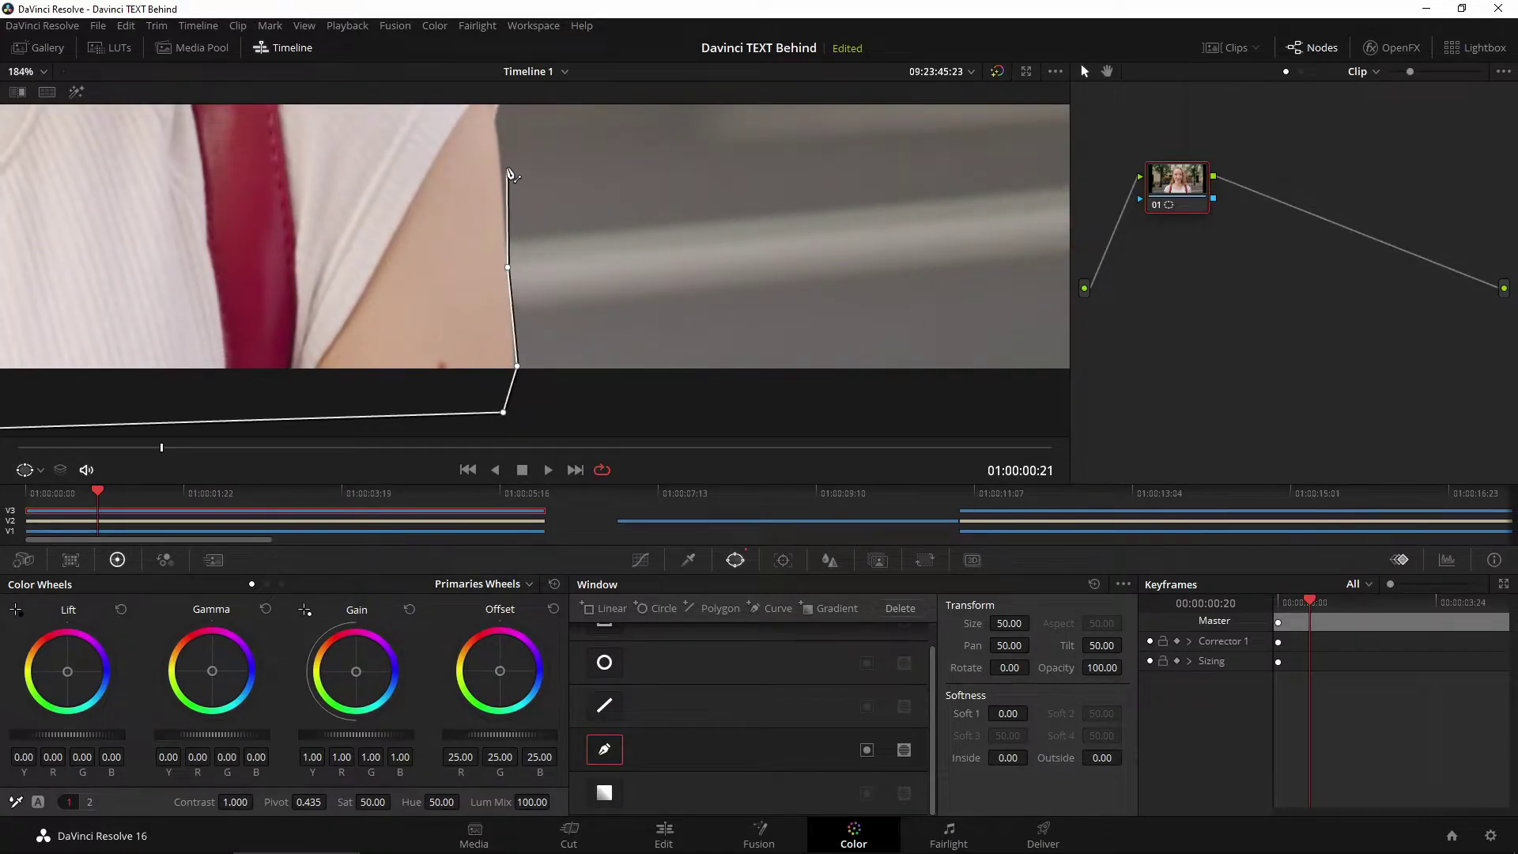
left_click_drag(496, 124, 523, 350)
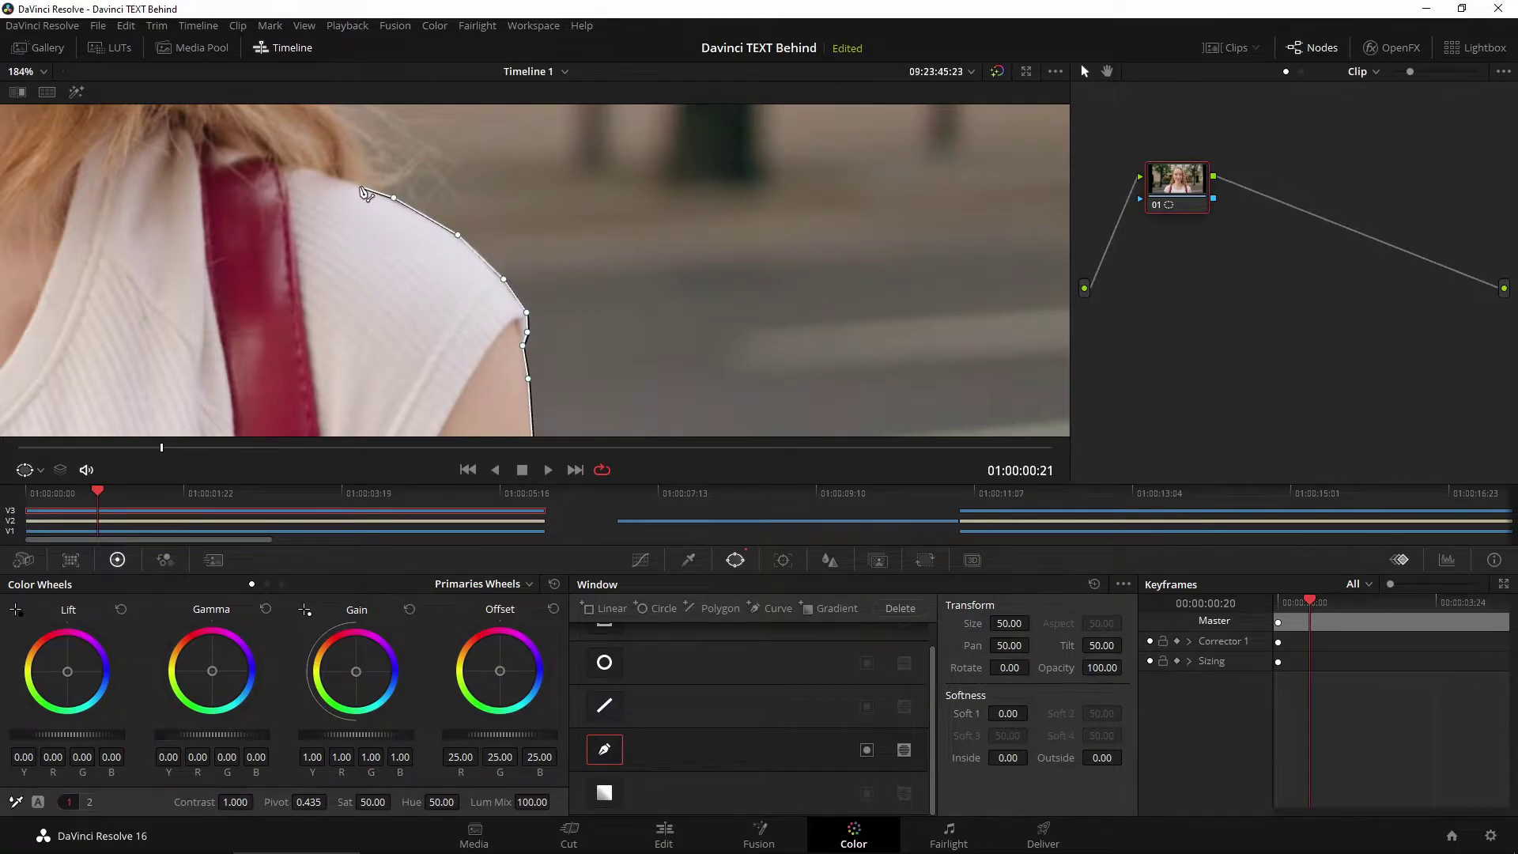
left_click_drag(357, 186, 661, 392)
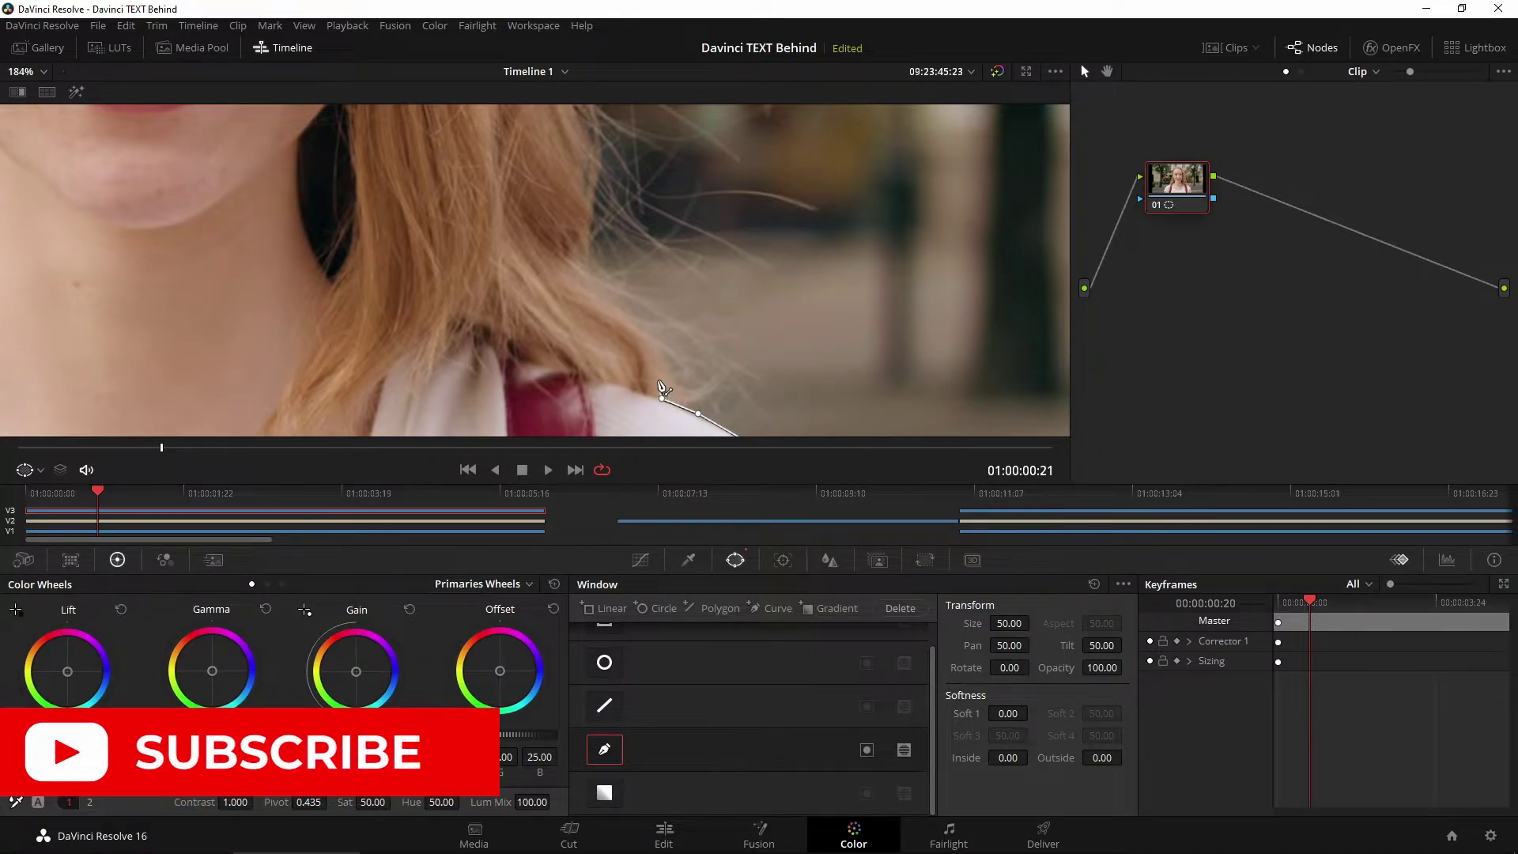
Follow the lower right edge of the hair with mask points from the shoulder up to neck level.
left_click(655, 380)
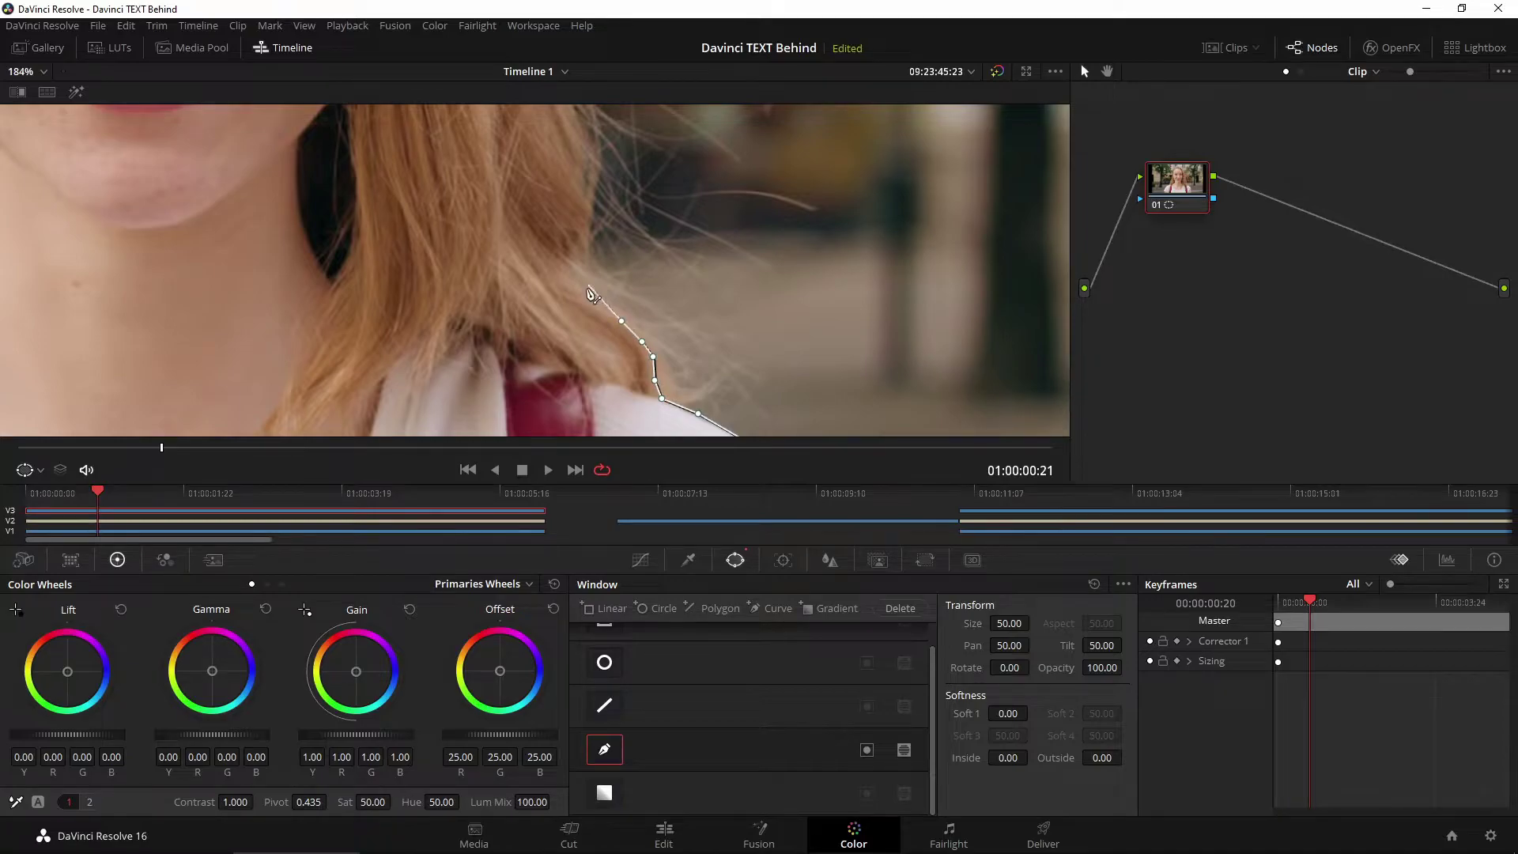
left_click(588, 242)
left_click_drag(593, 182, 732, 381)
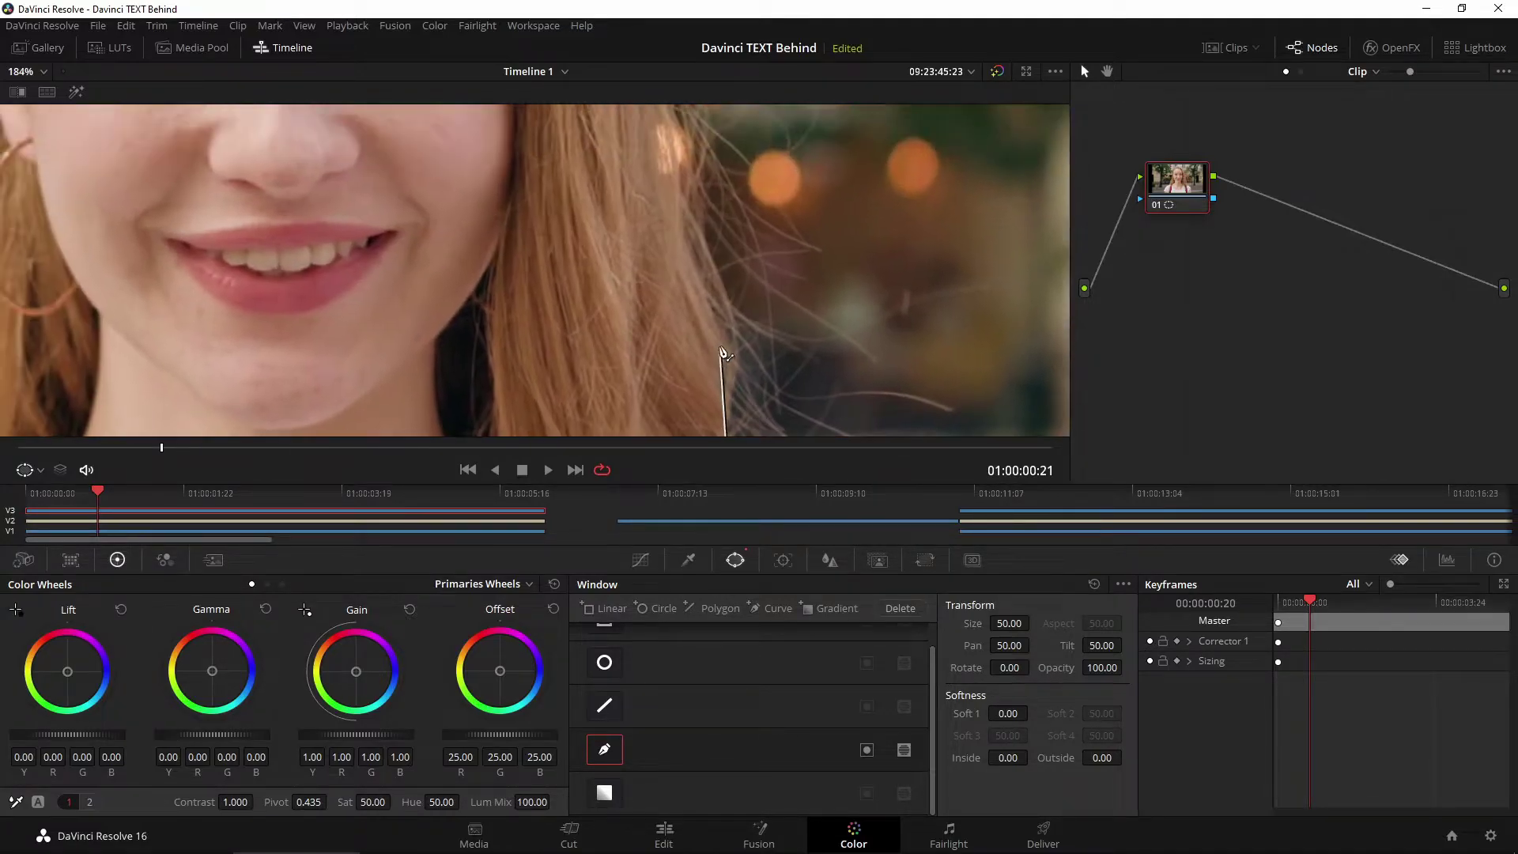
Extend the mask outline up the right edge of the hair from chin level past the mouth to beside the nose.
left_click(725, 362)
left_click(721, 301)
left_click(696, 230)
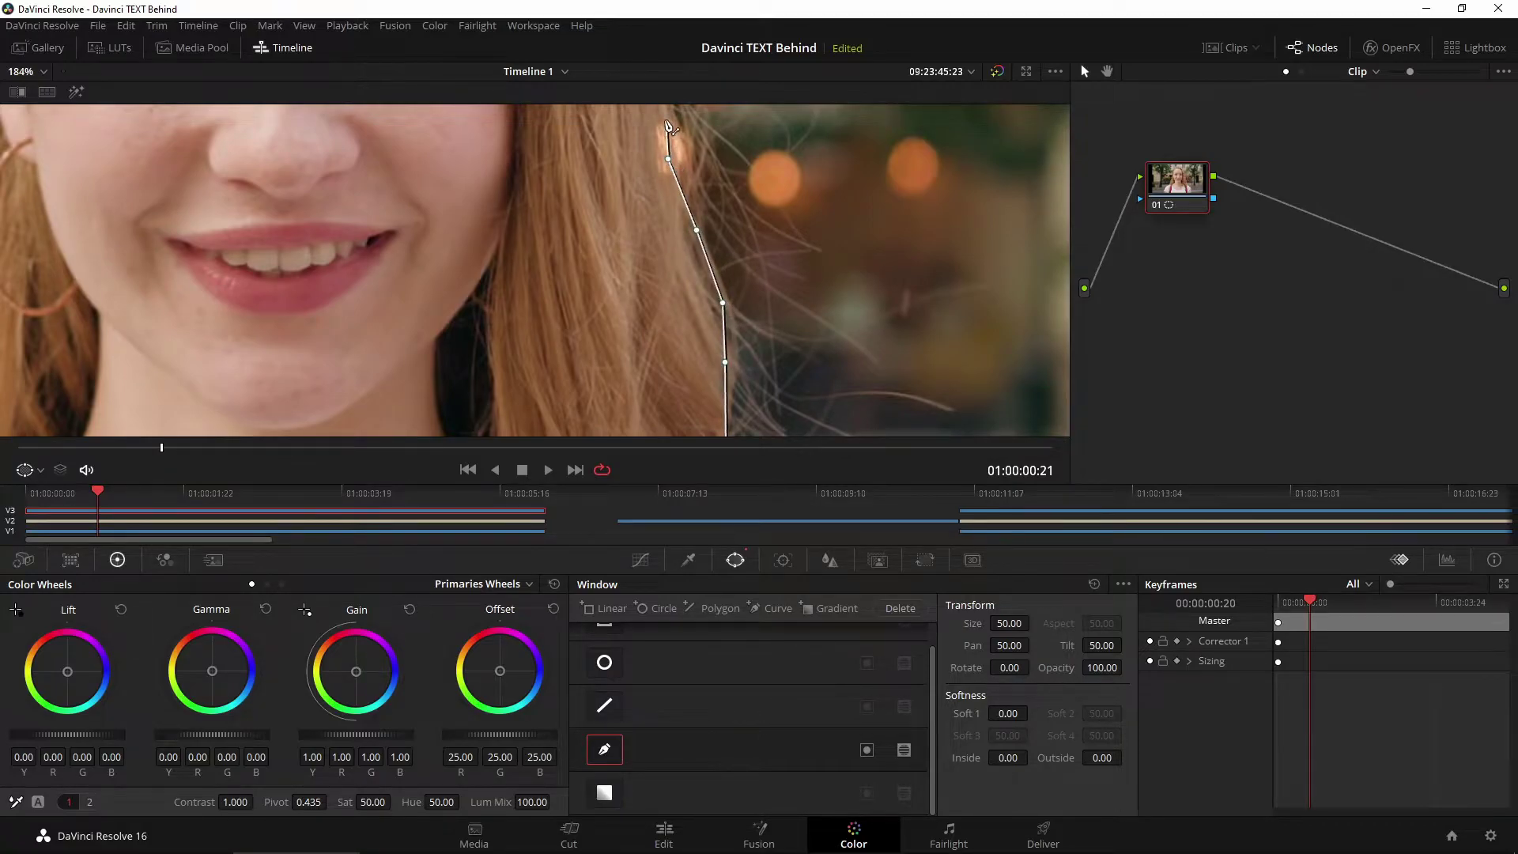
left_click_drag(669, 125, 763, 354)
left_click(751, 273)
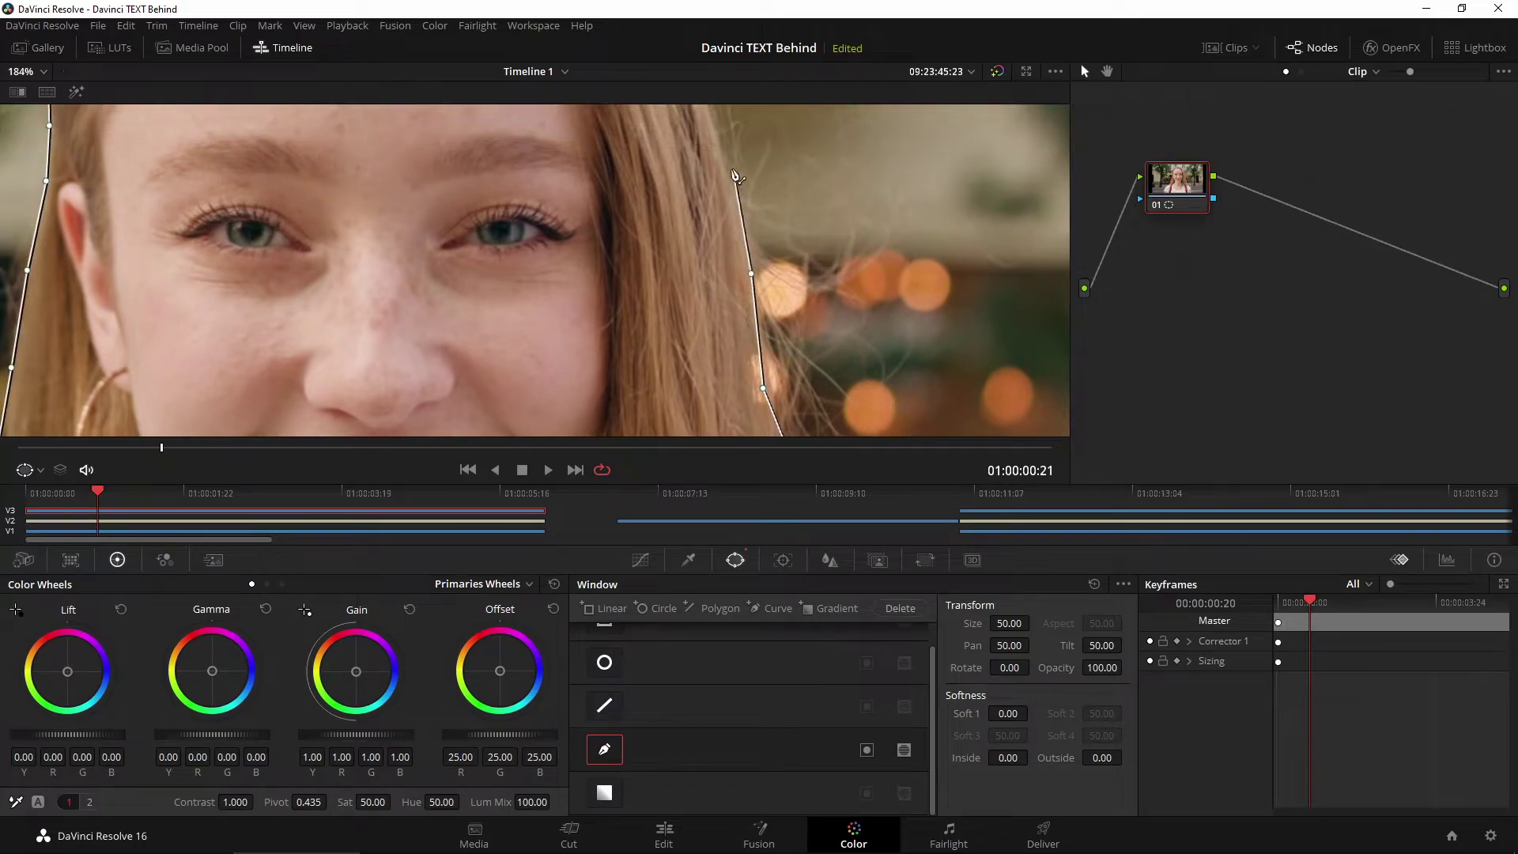
Continue the mask outline along the right edge of the hair from eye level past the forehead to the head's upper curve.
left_click_drag(735, 176, 840, 316)
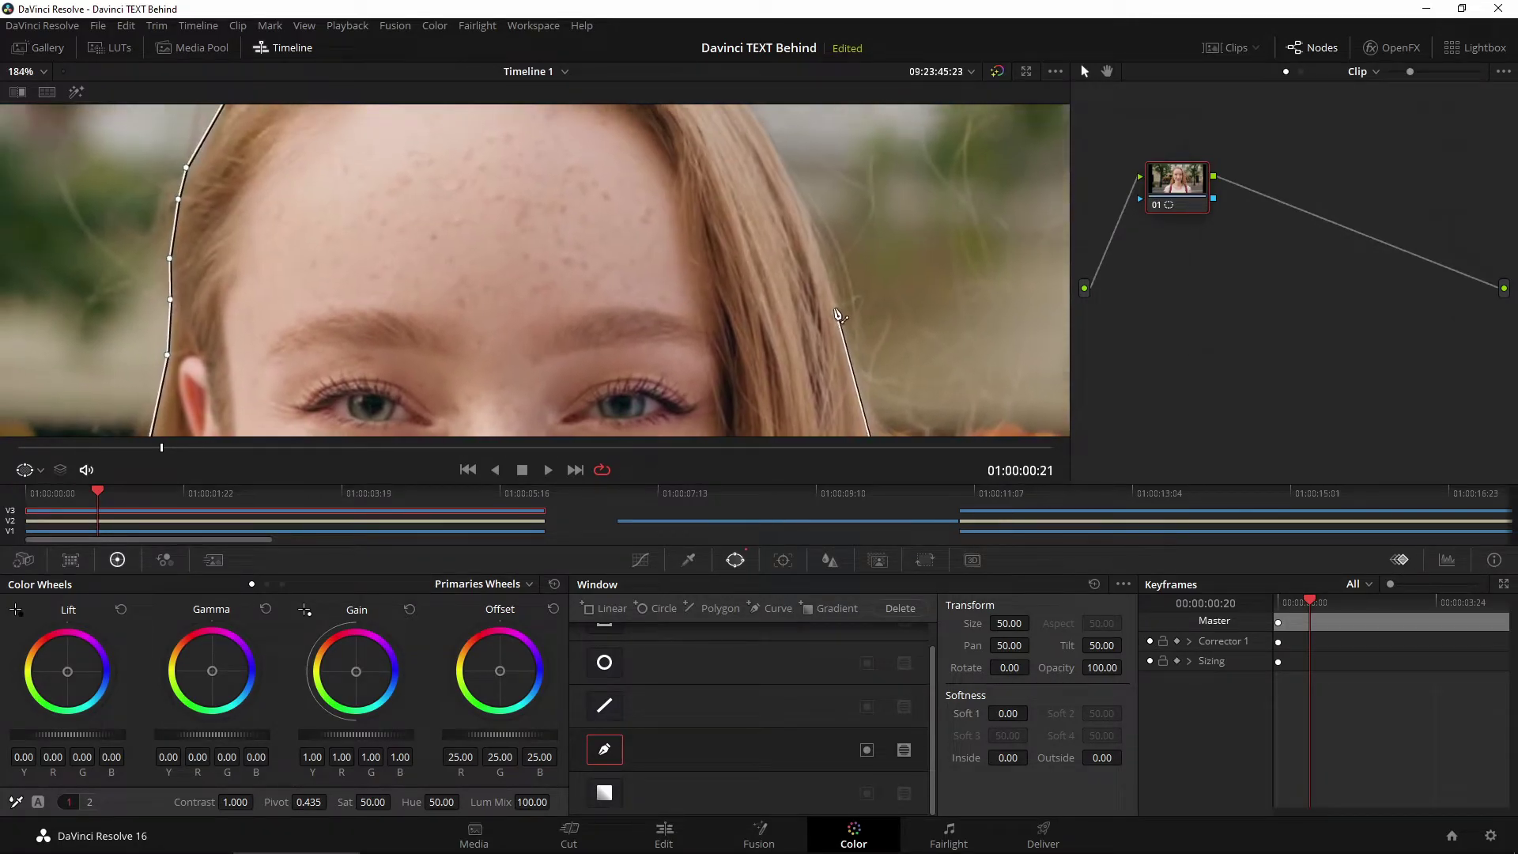
left_click_drag(808, 212, 891, 364)
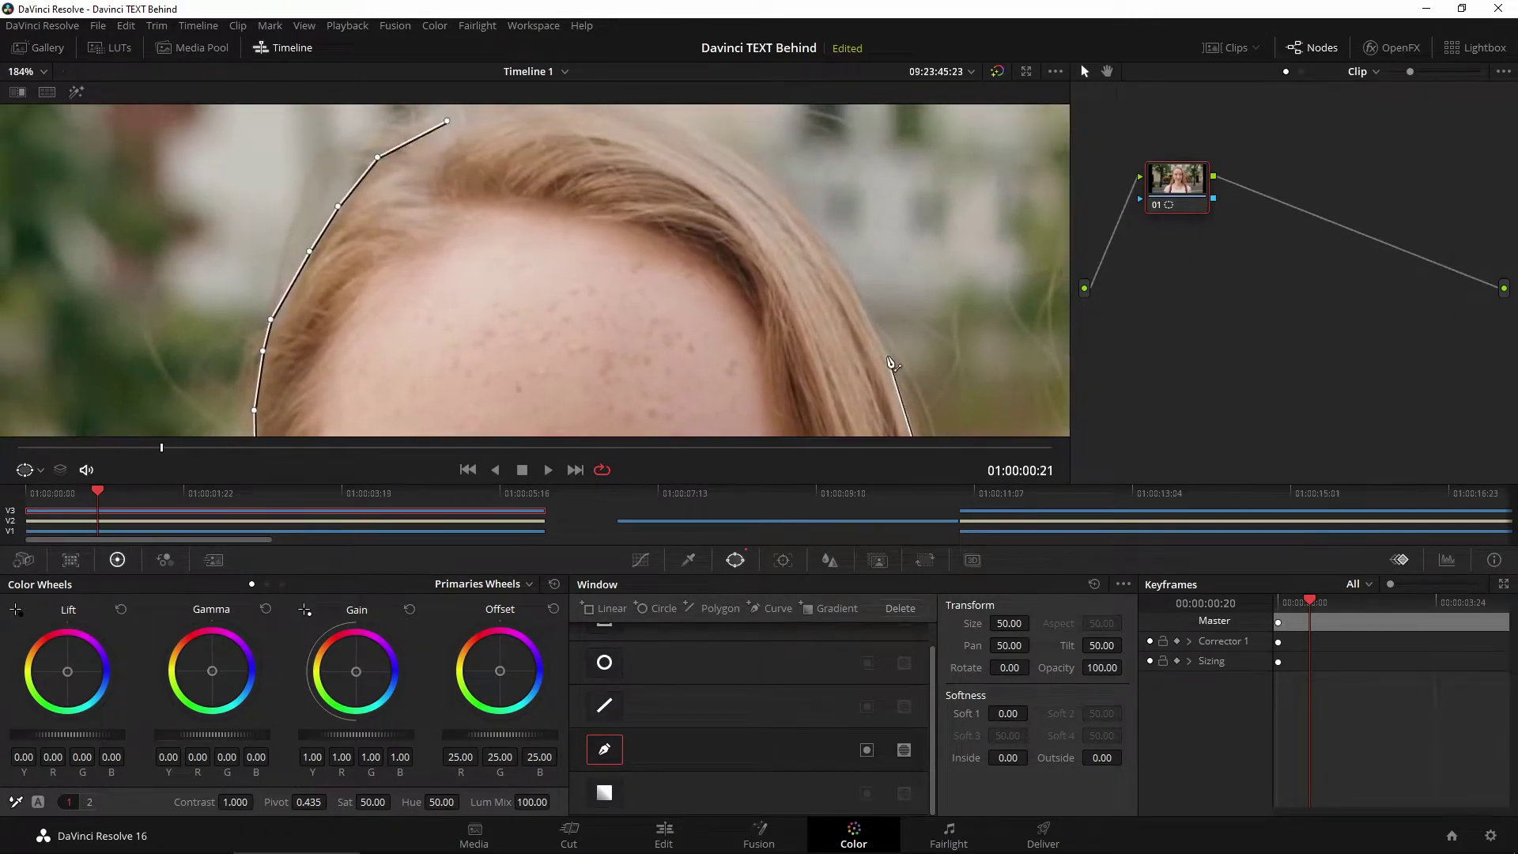
scroll(890, 364, "up", 3)
left_click(1022, 374)
left_click(982, 298)
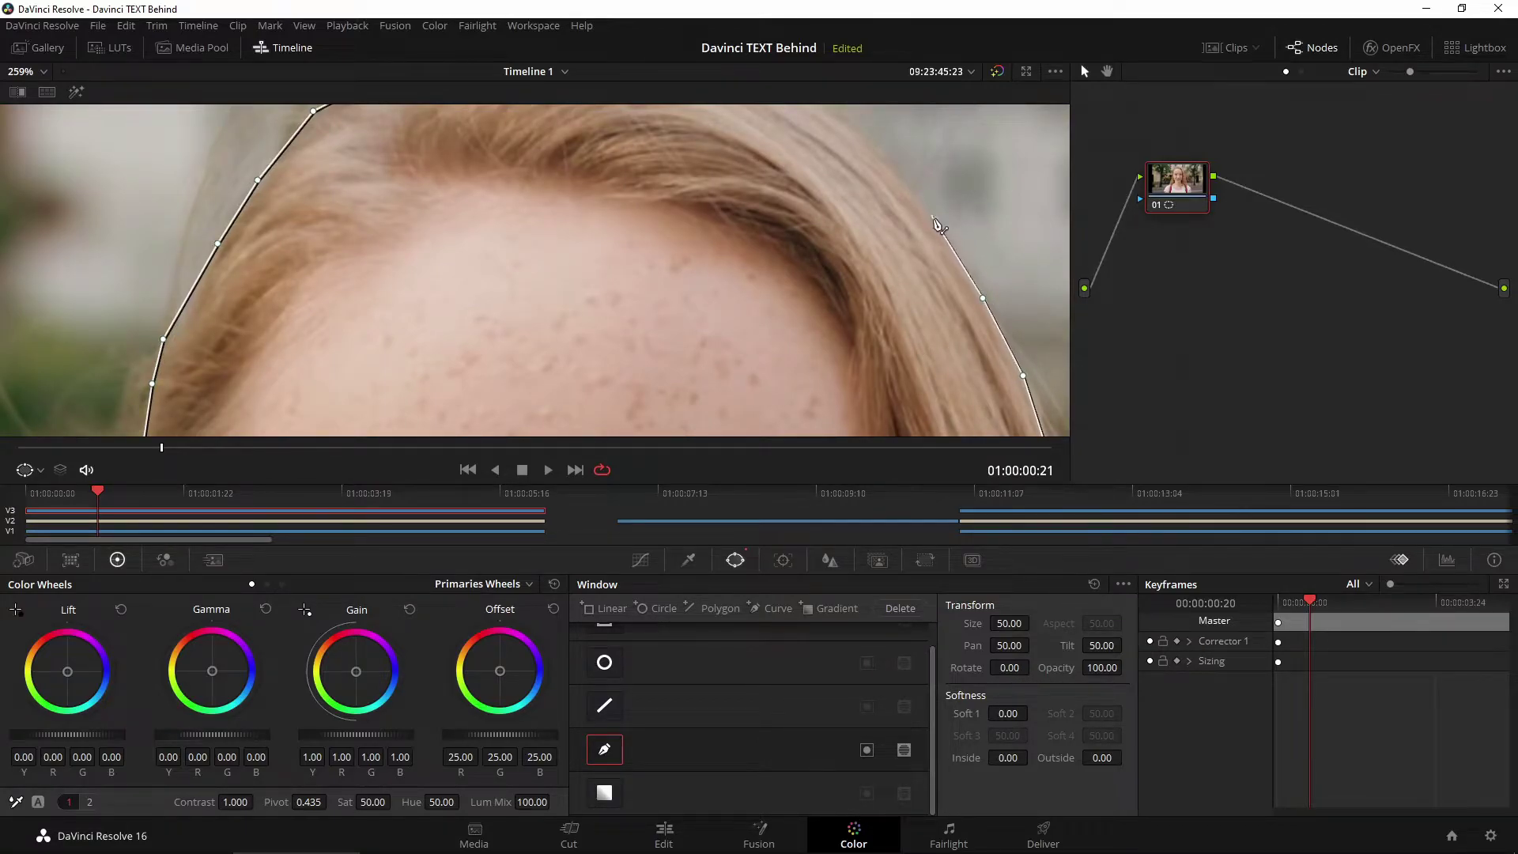
left_click_drag(936, 224, 928, 339)
left_click(879, 272)
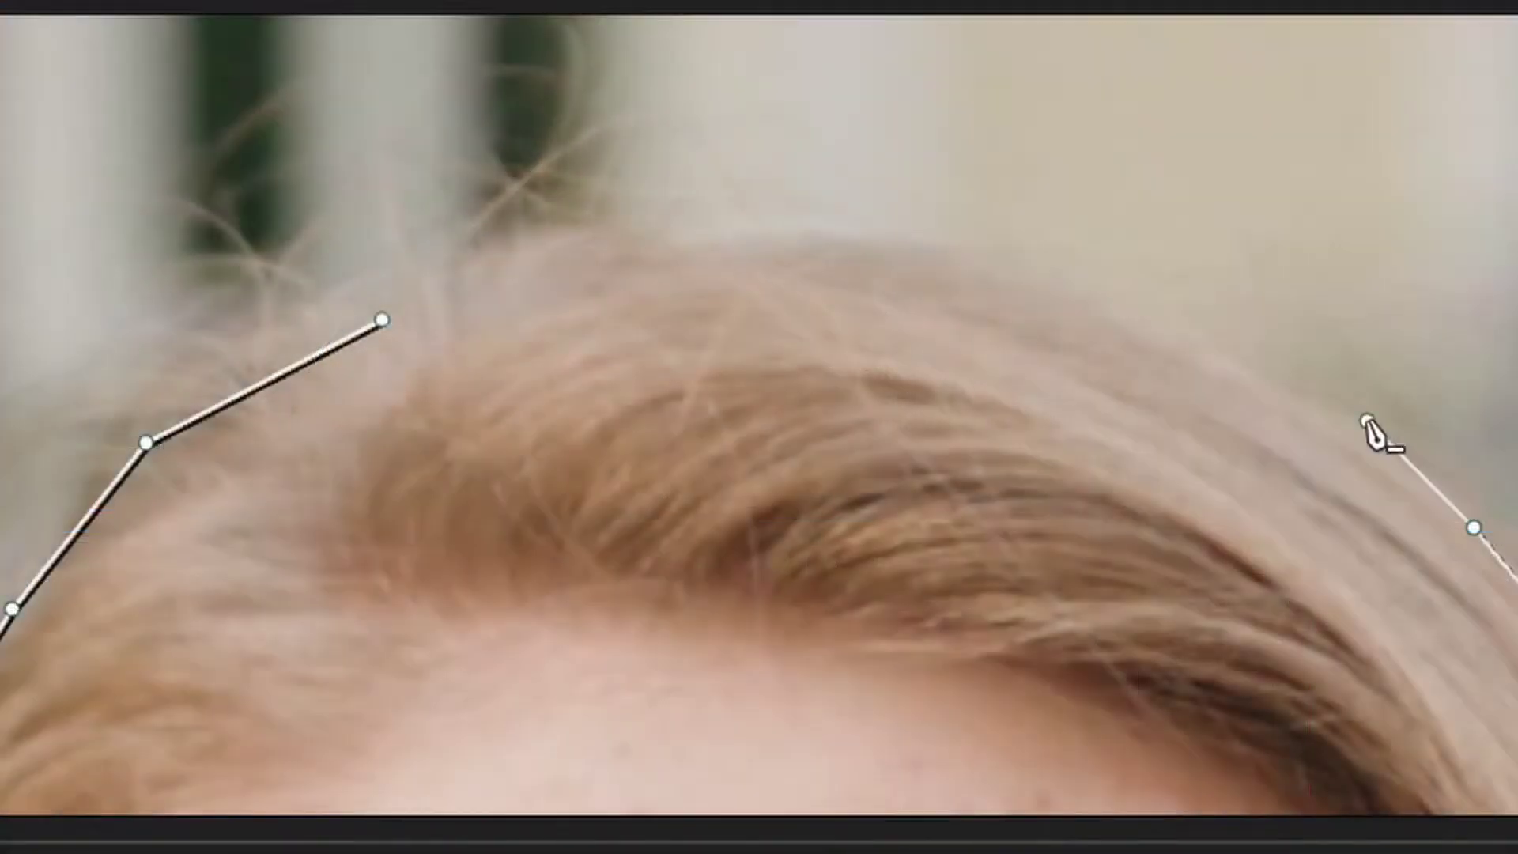
Place mask points over the crown of the head from its right curve toward the outline's starting point.
left_click(1130, 295)
left_click(975, 252)
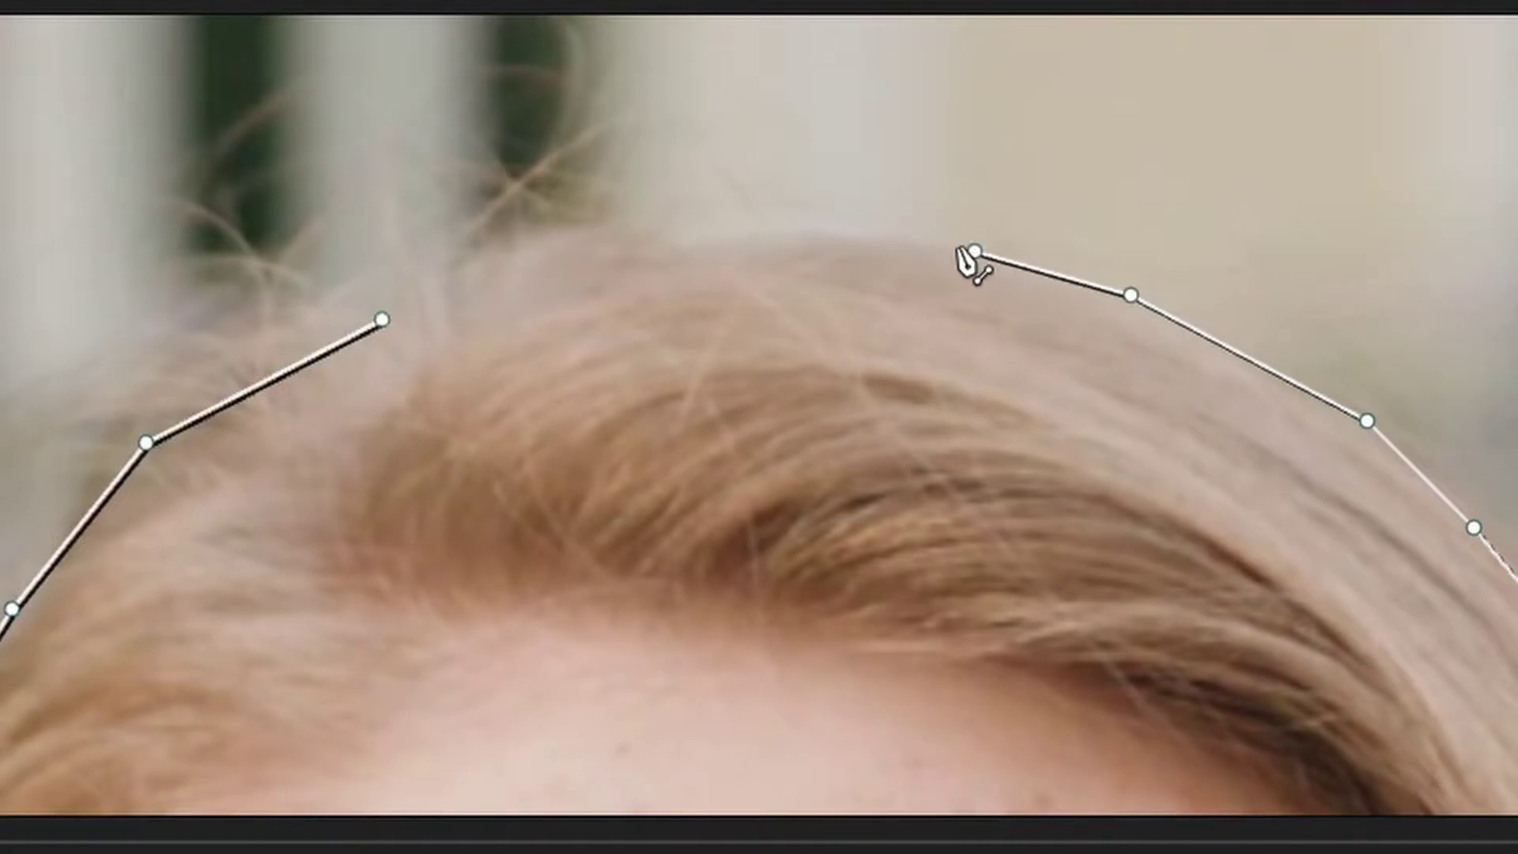
left_click(775, 227)
left_click(605, 245)
left_click(506, 261)
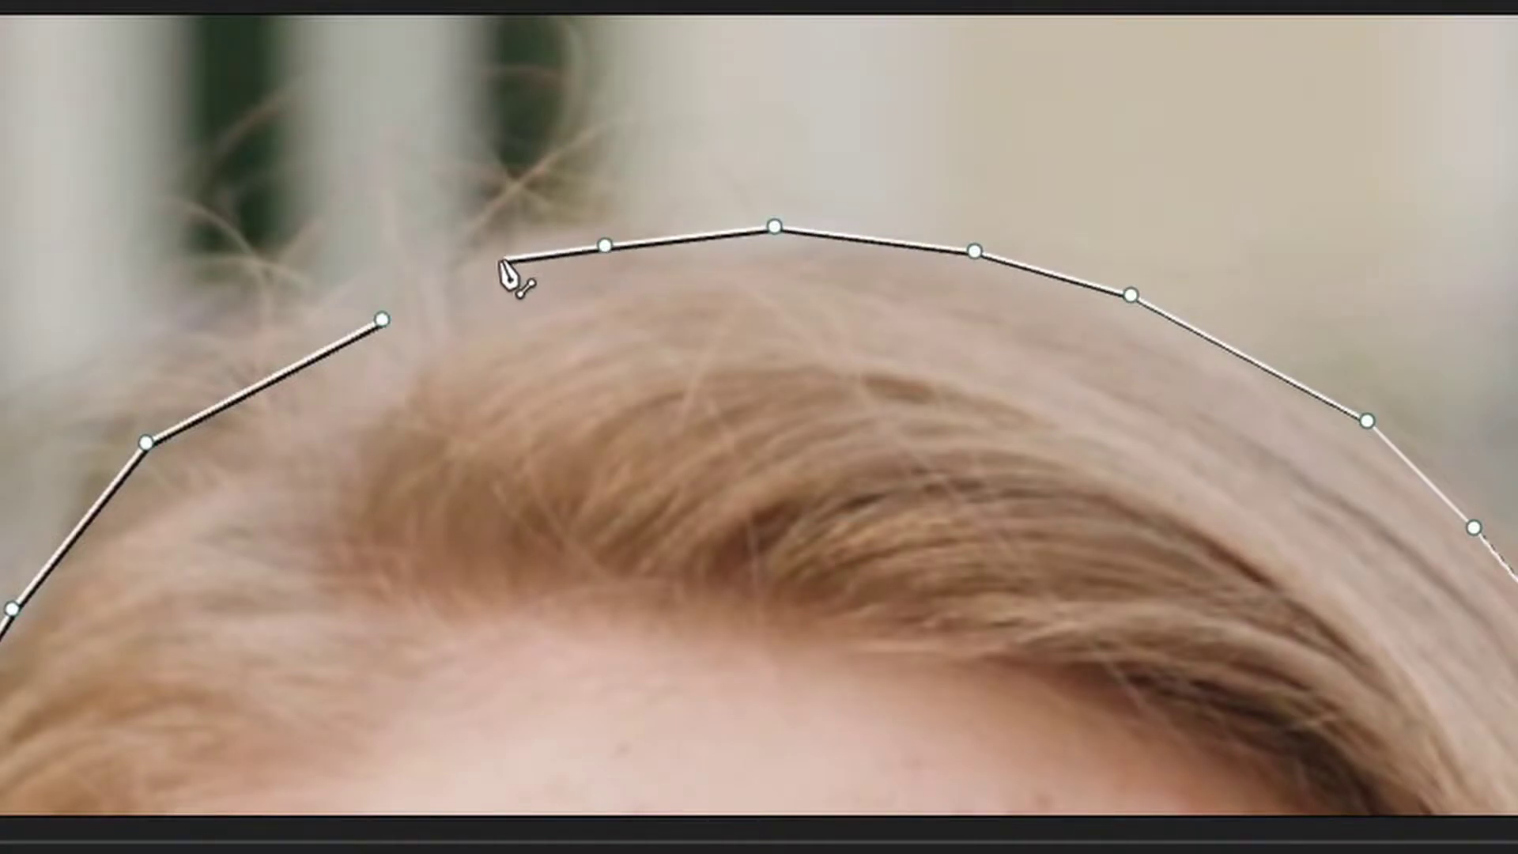
left_click(466, 285)
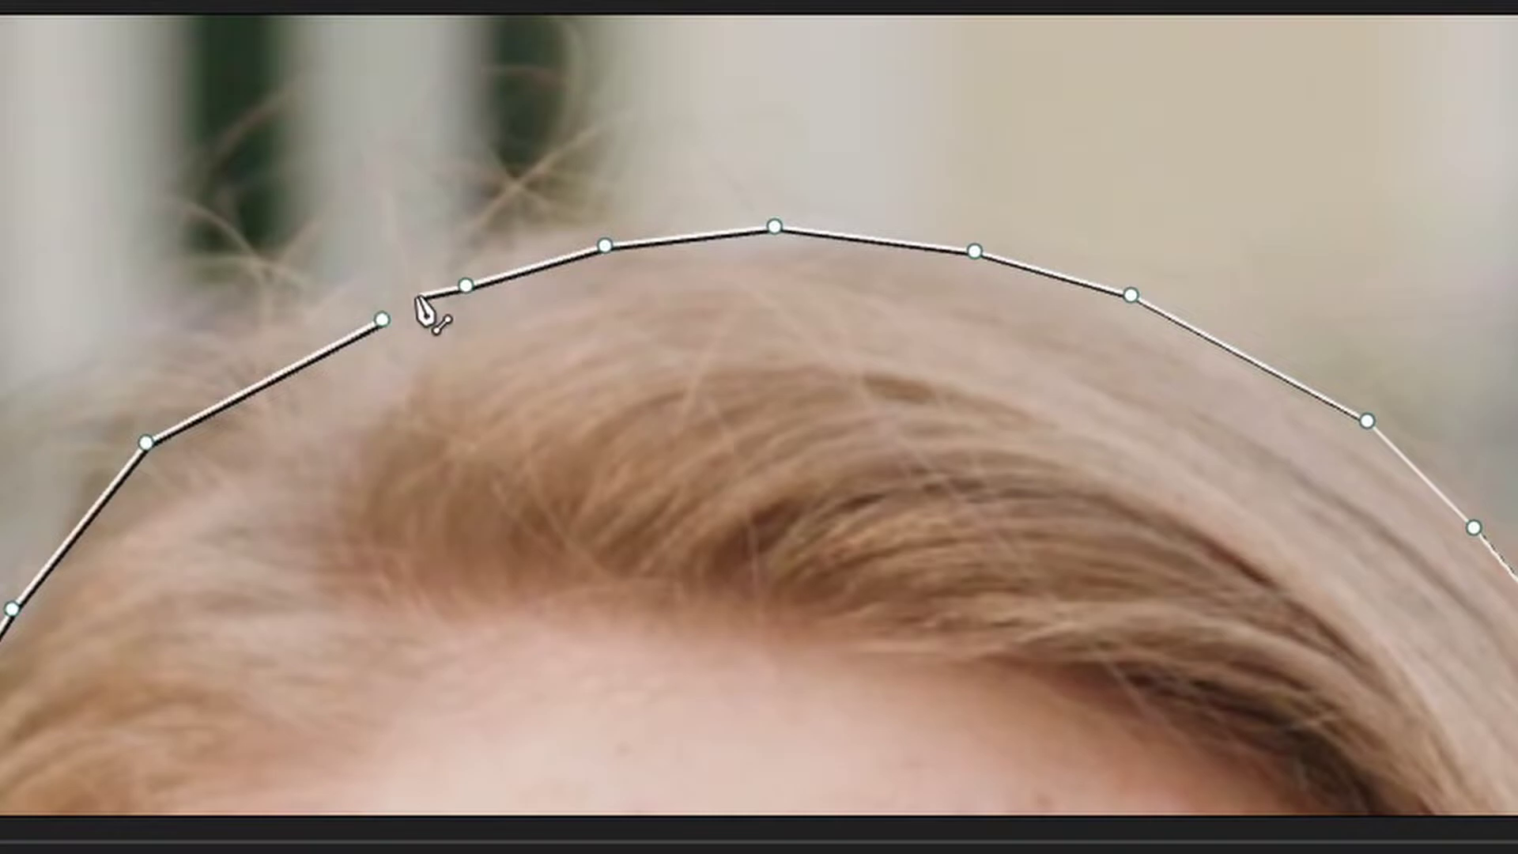
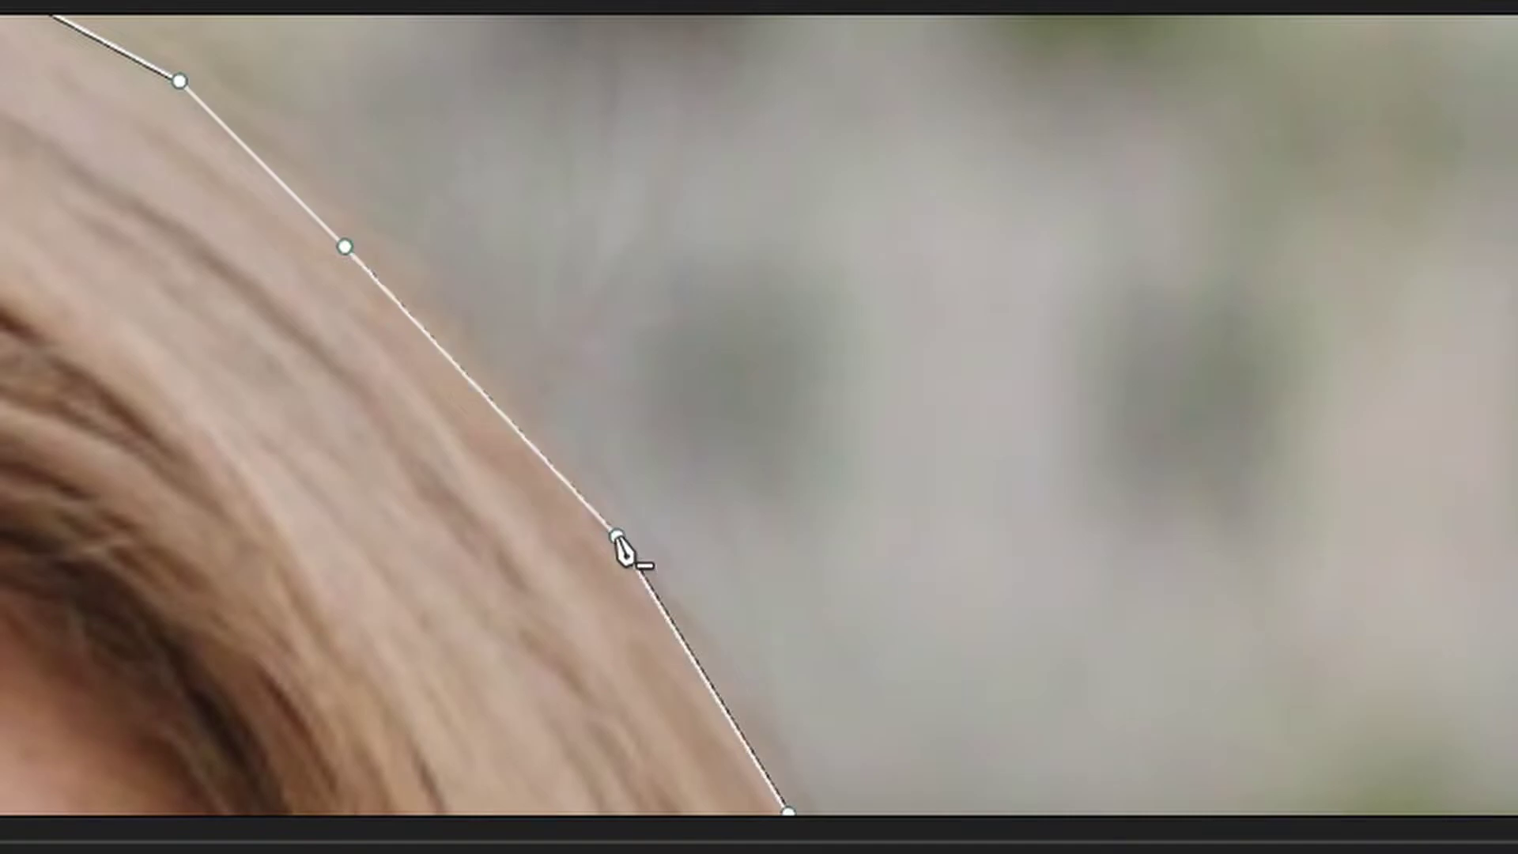
Inspect the mask outline around the girl's hair, head and shoulders and check the clip on the Edit page timeline.
left_click_drag(288, 542, 208, 215)
scroll(206, 444, "down", 6)
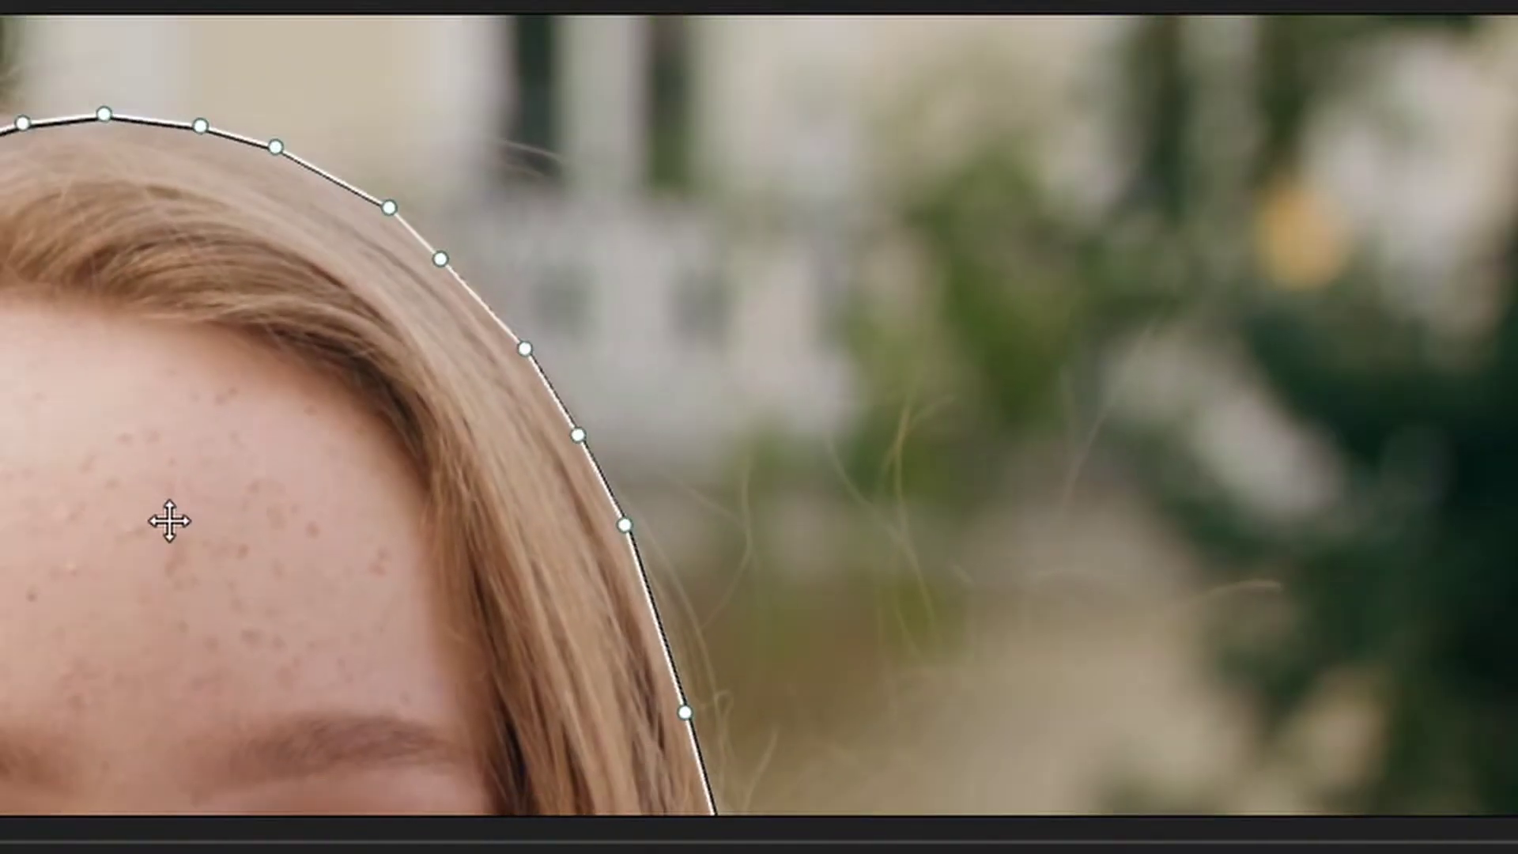
left_click_drag(169, 544, 1021, 233)
scroll(1020, 233, "down", 6)
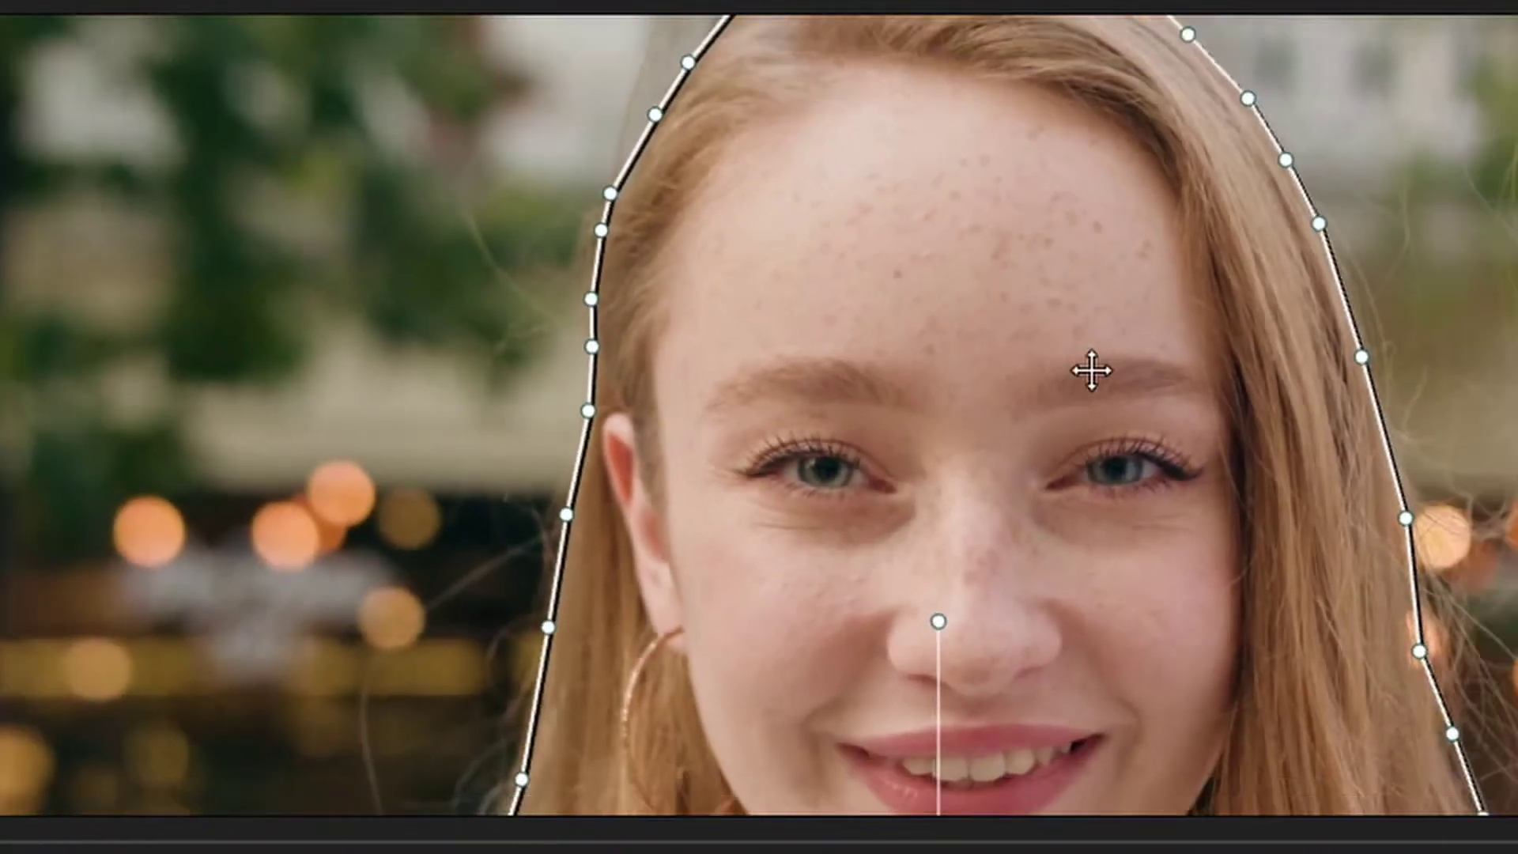
scroll(801, 529, "down", 3)
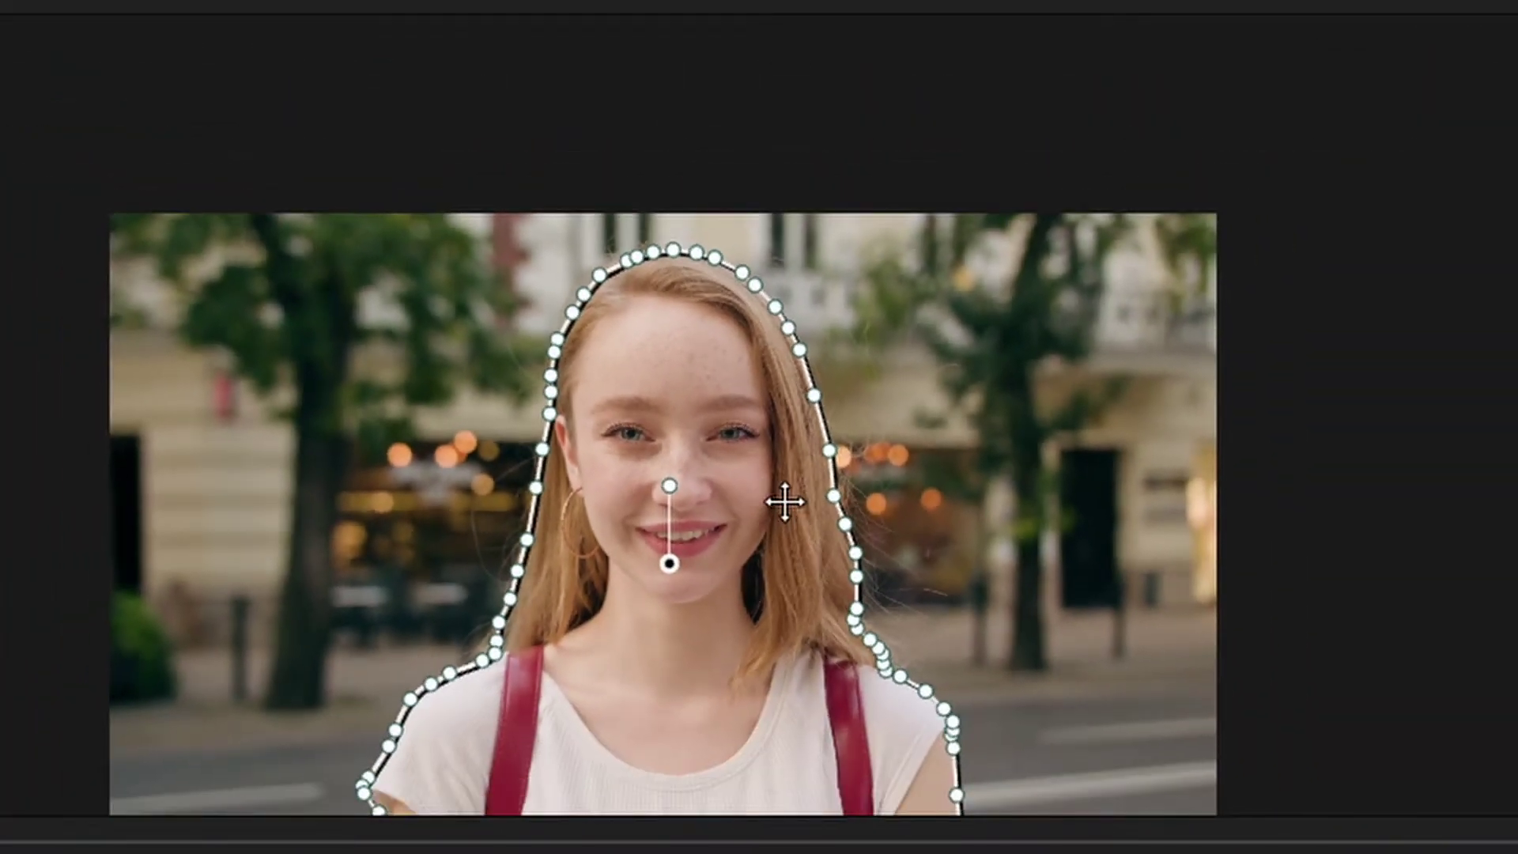
left_click_drag(738, 553, 726, 416)
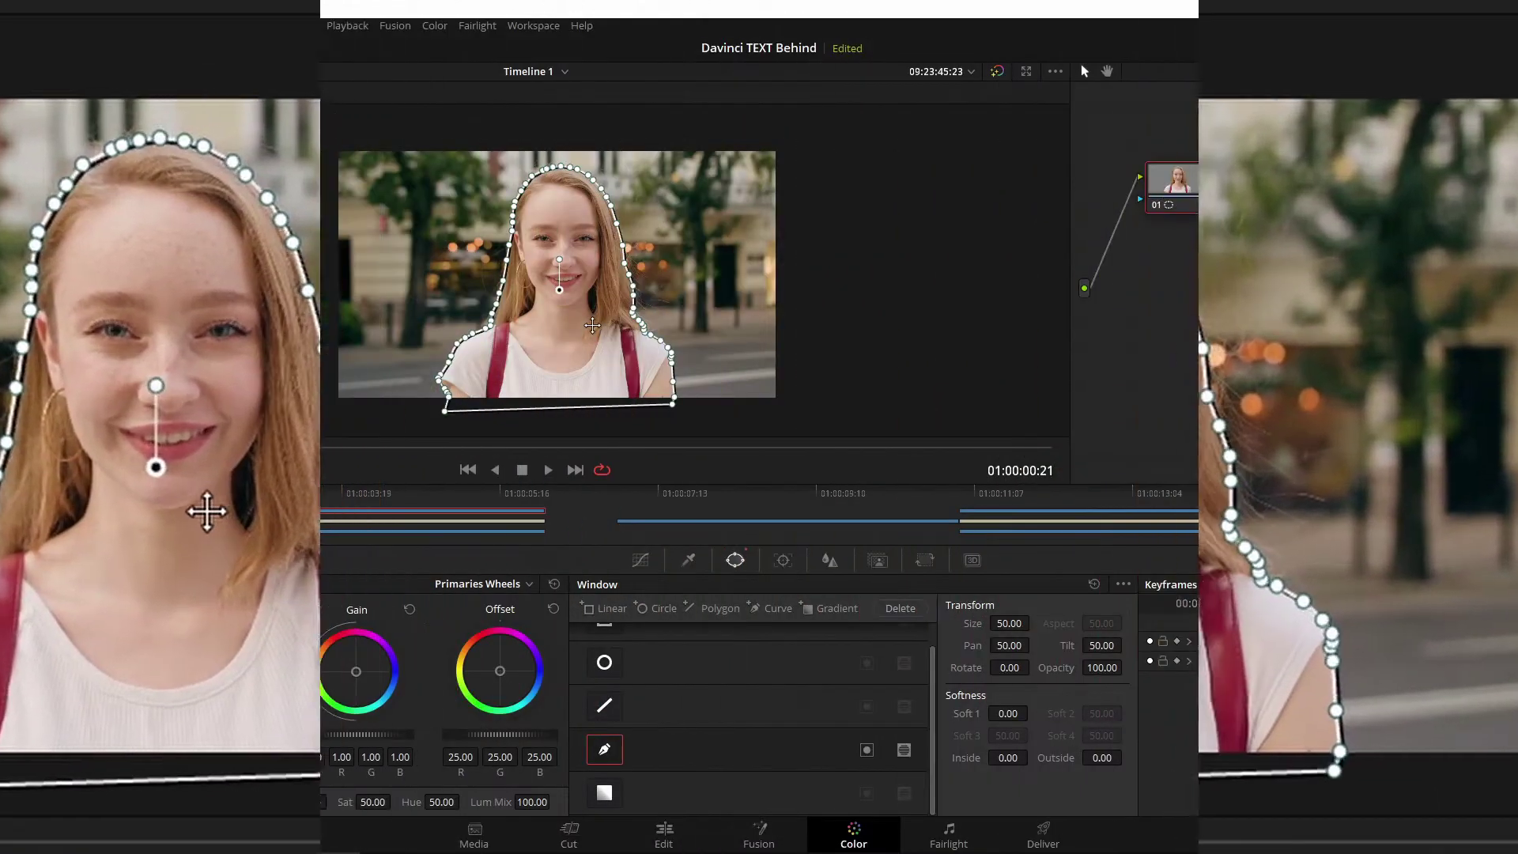
scroll(593, 325, "up", 5)
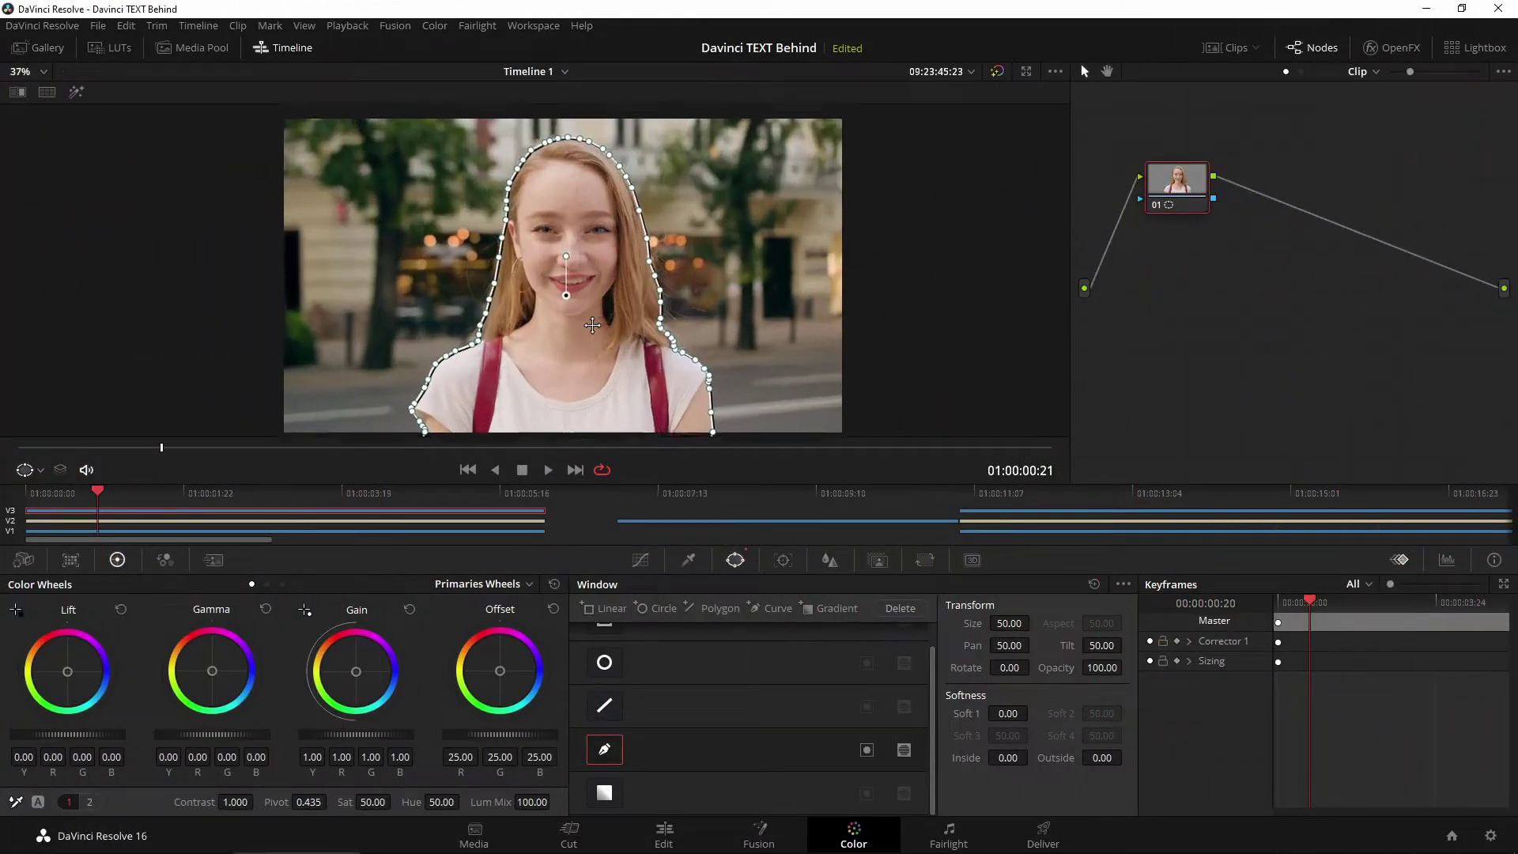
scroll(593, 325, "down", 3)
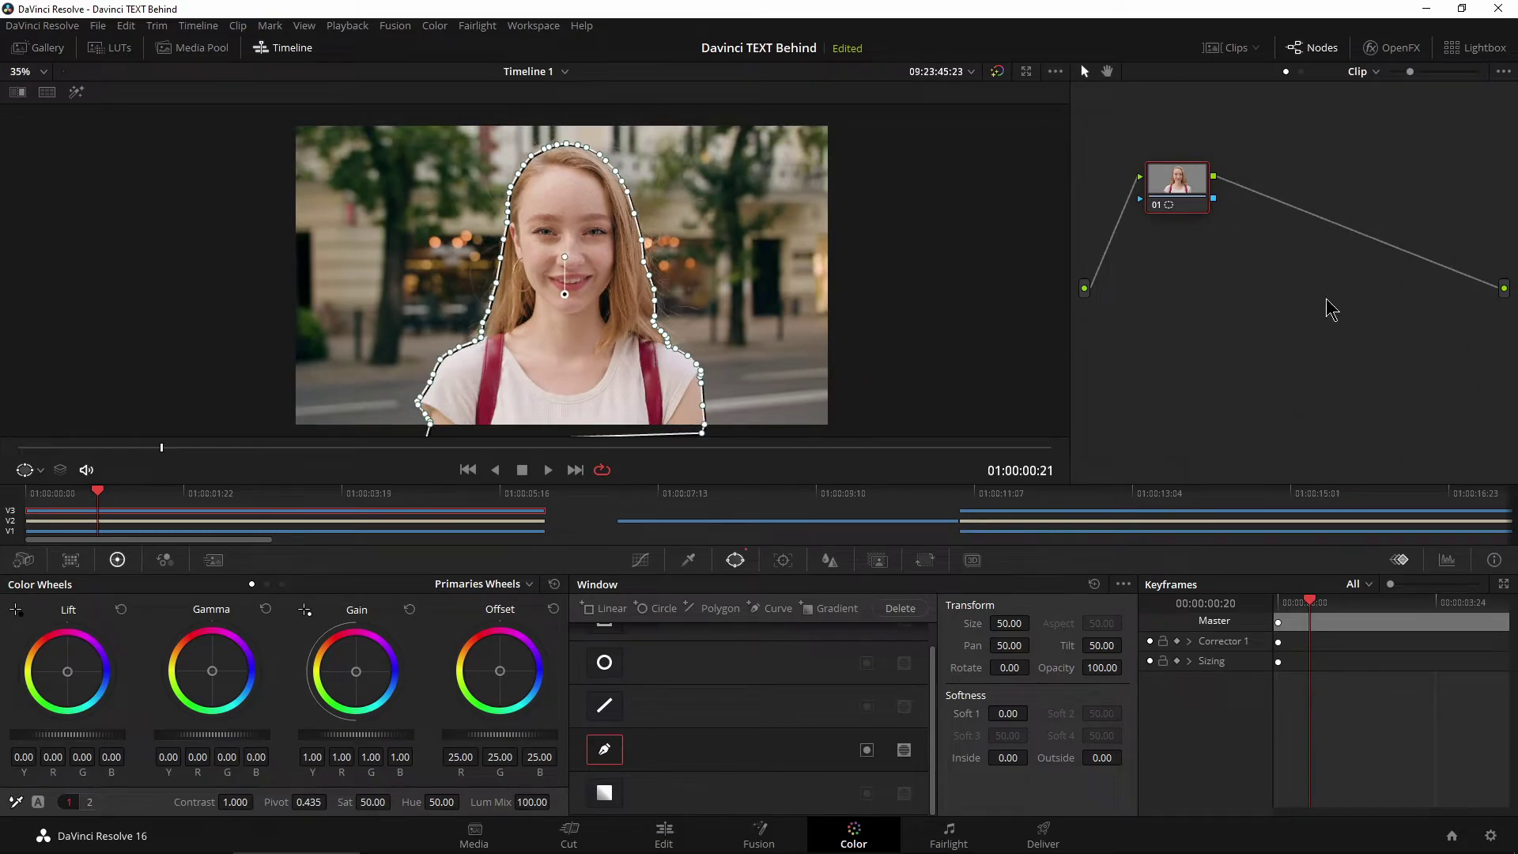
left_click(674, 837)
mouse_move(470, 521)
left_mouse_down()
mouse_move(538, 524)
mouse_move(460, 541)
left_mouse_up()
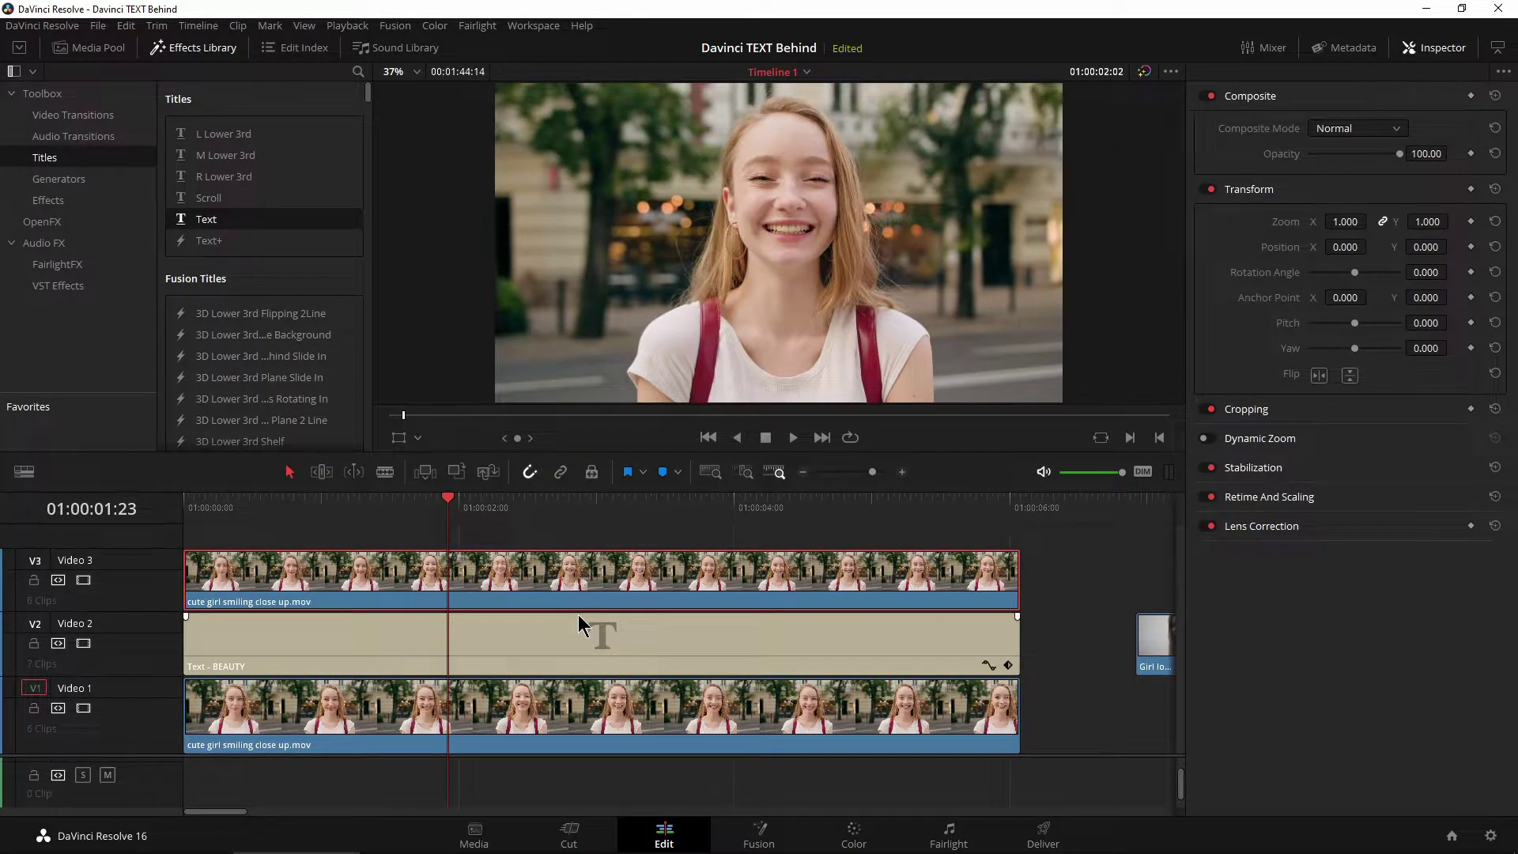
Add an alpha output to the node graph on the Color page and connect node 01's alpha output to it.
left_click(849, 840)
right_click(1212, 311)
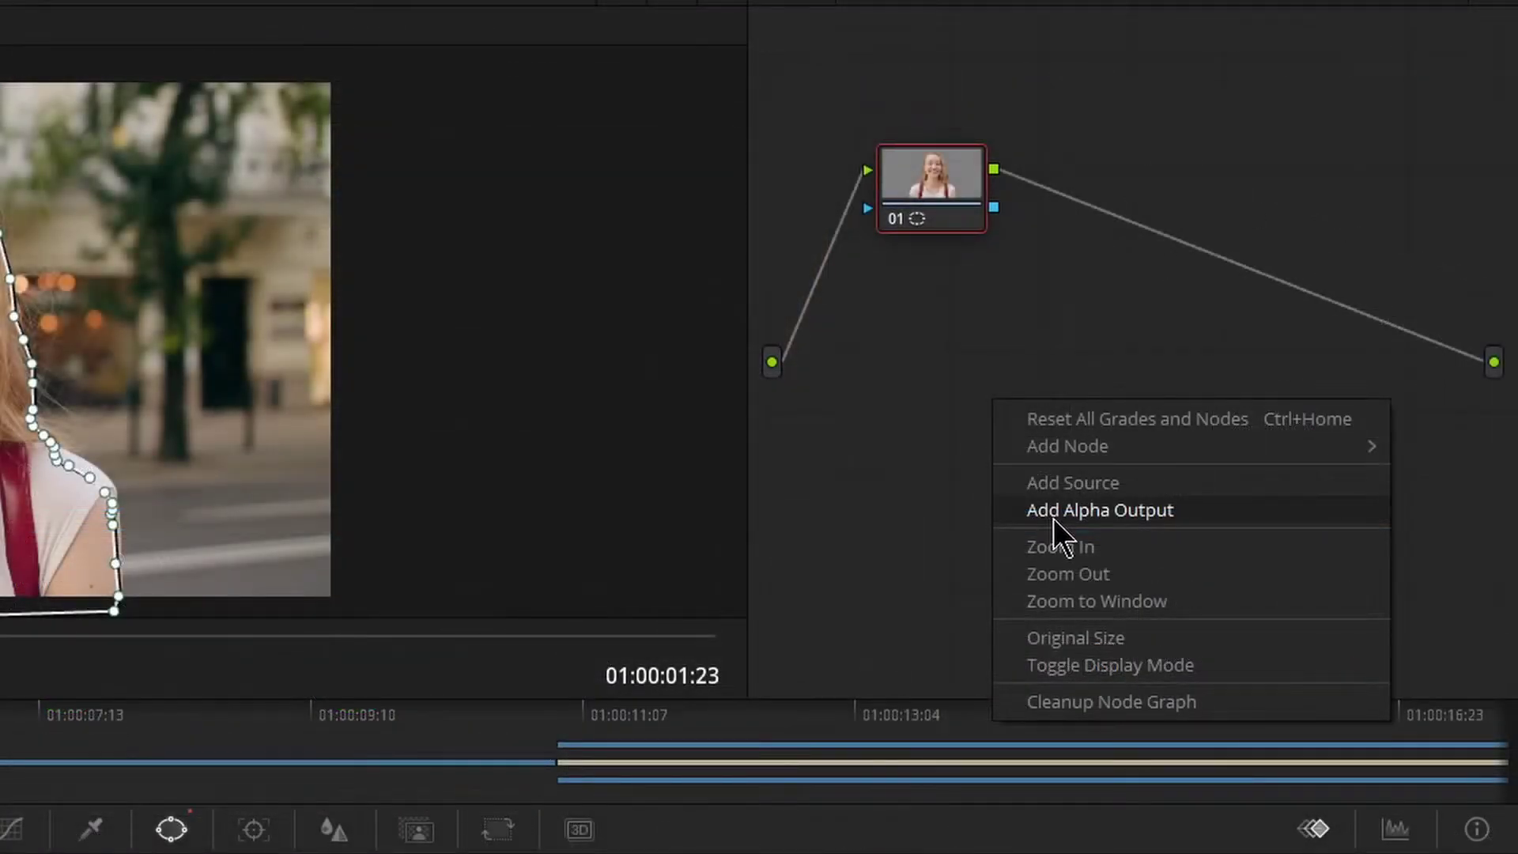
left_click(1053, 513)
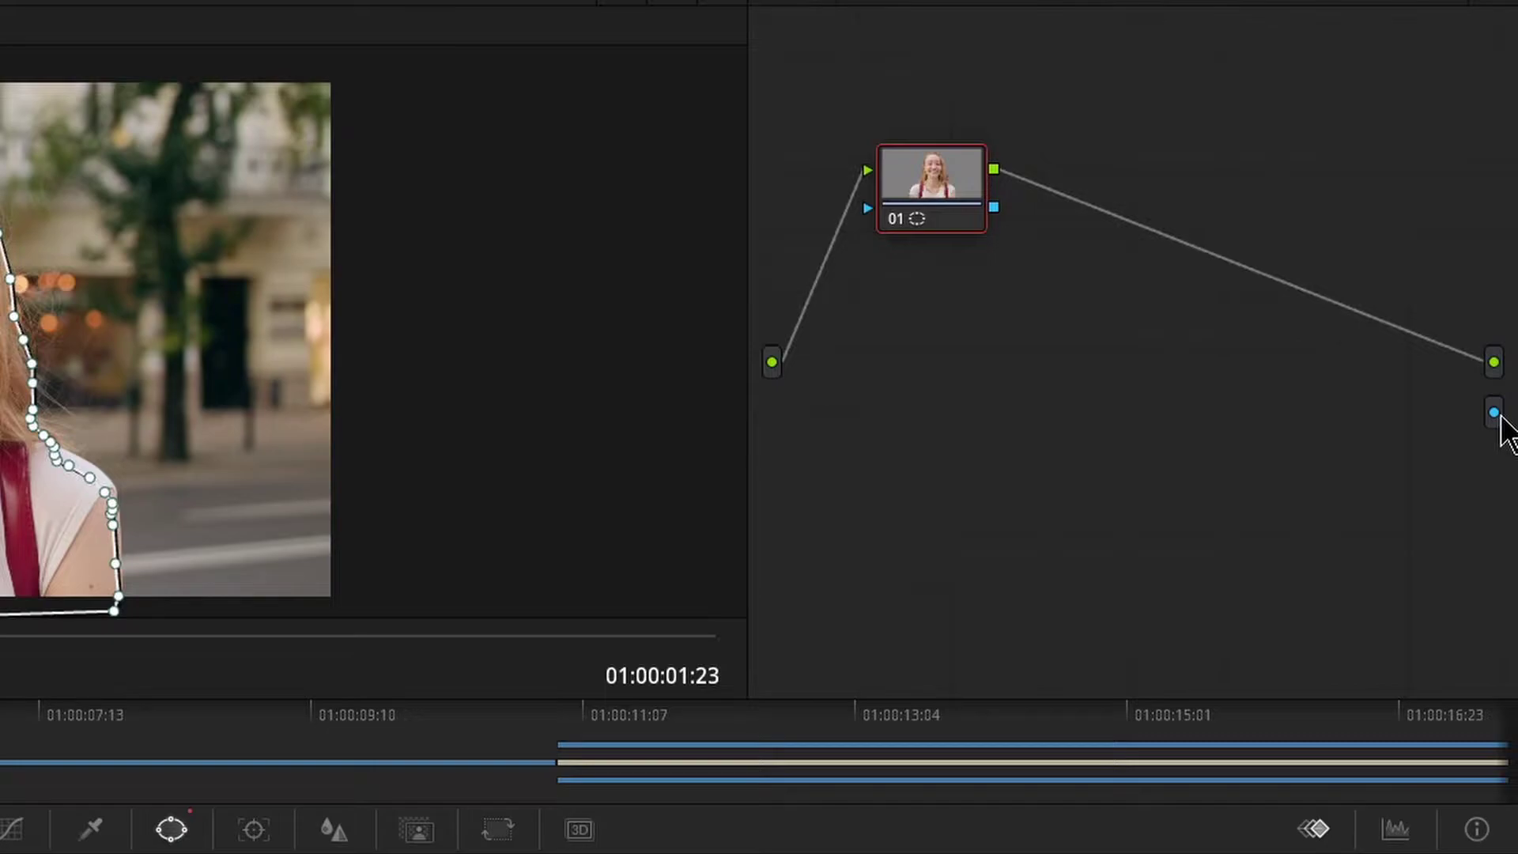
left_click_drag(994, 208, 1491, 410)
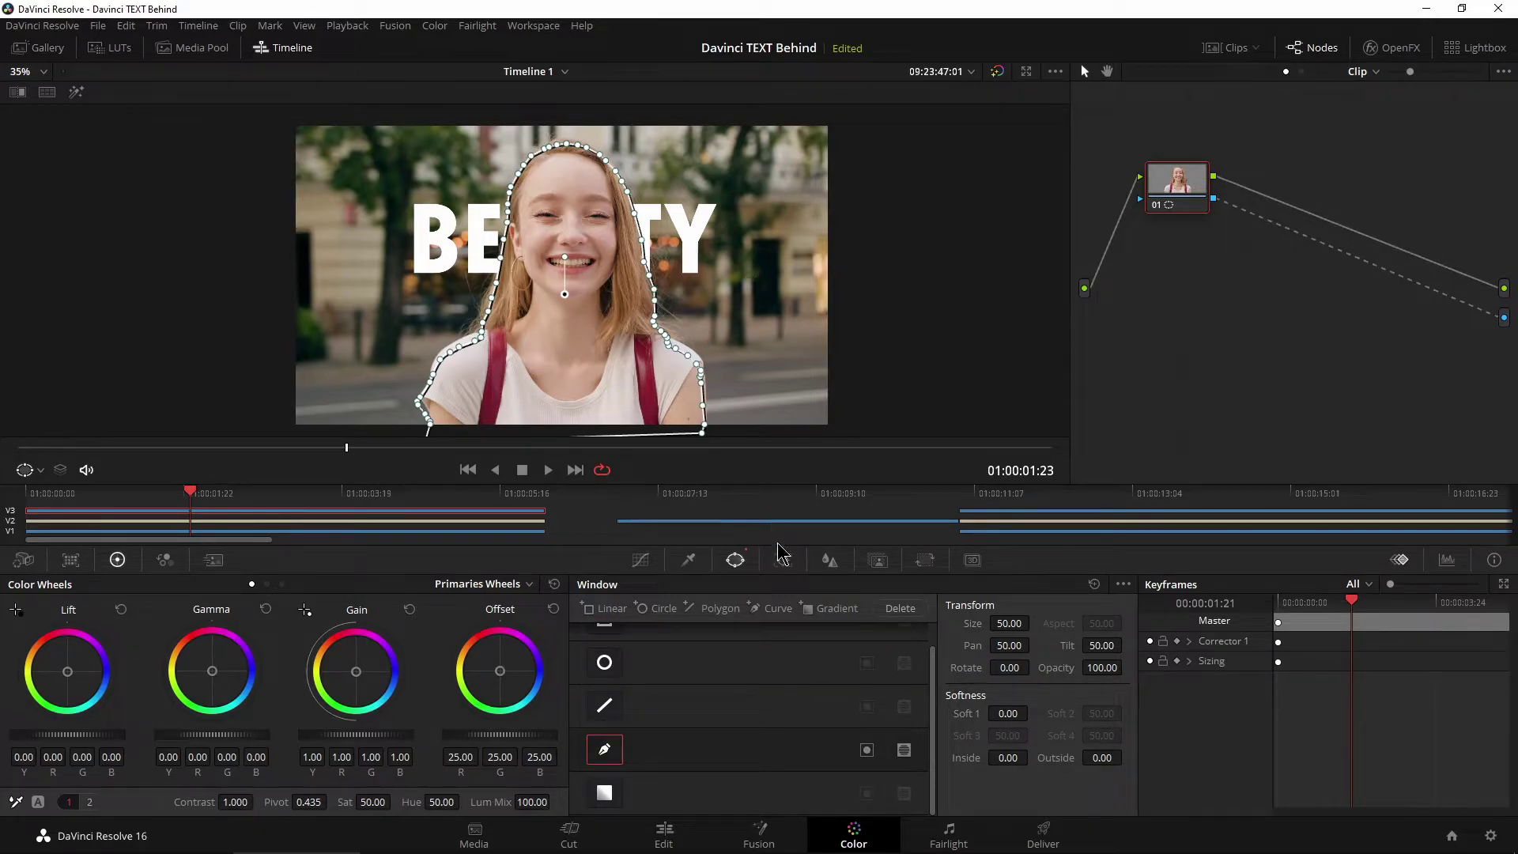
Examine the masked composite in the Color page viewer and preview it in cinema view from the Edit page.
left_click(867, 749)
scroll(612, 318, "up", 5)
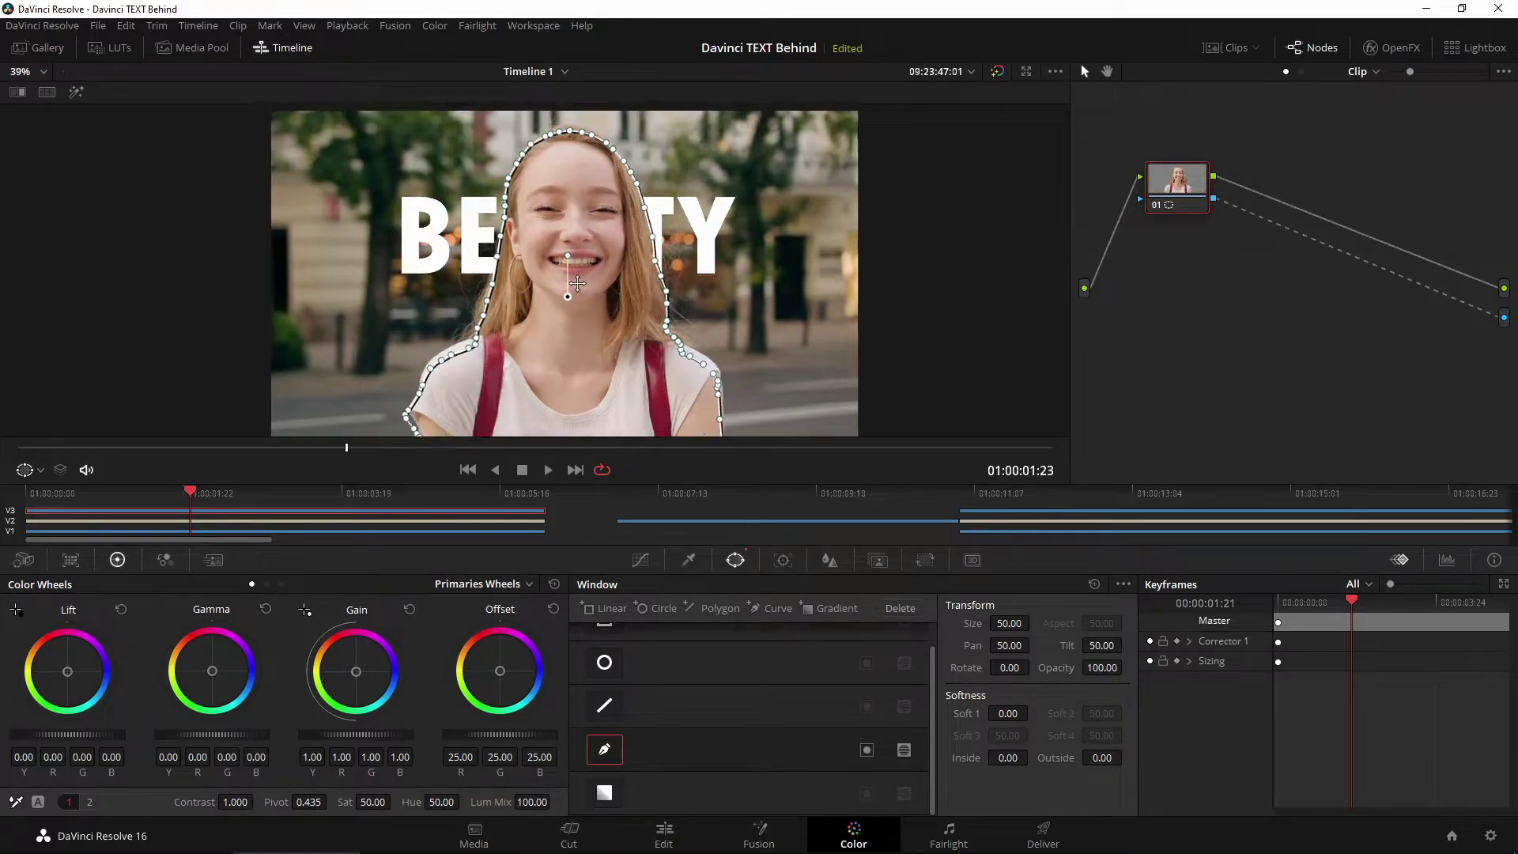
scroll(588, 321, "down", 2)
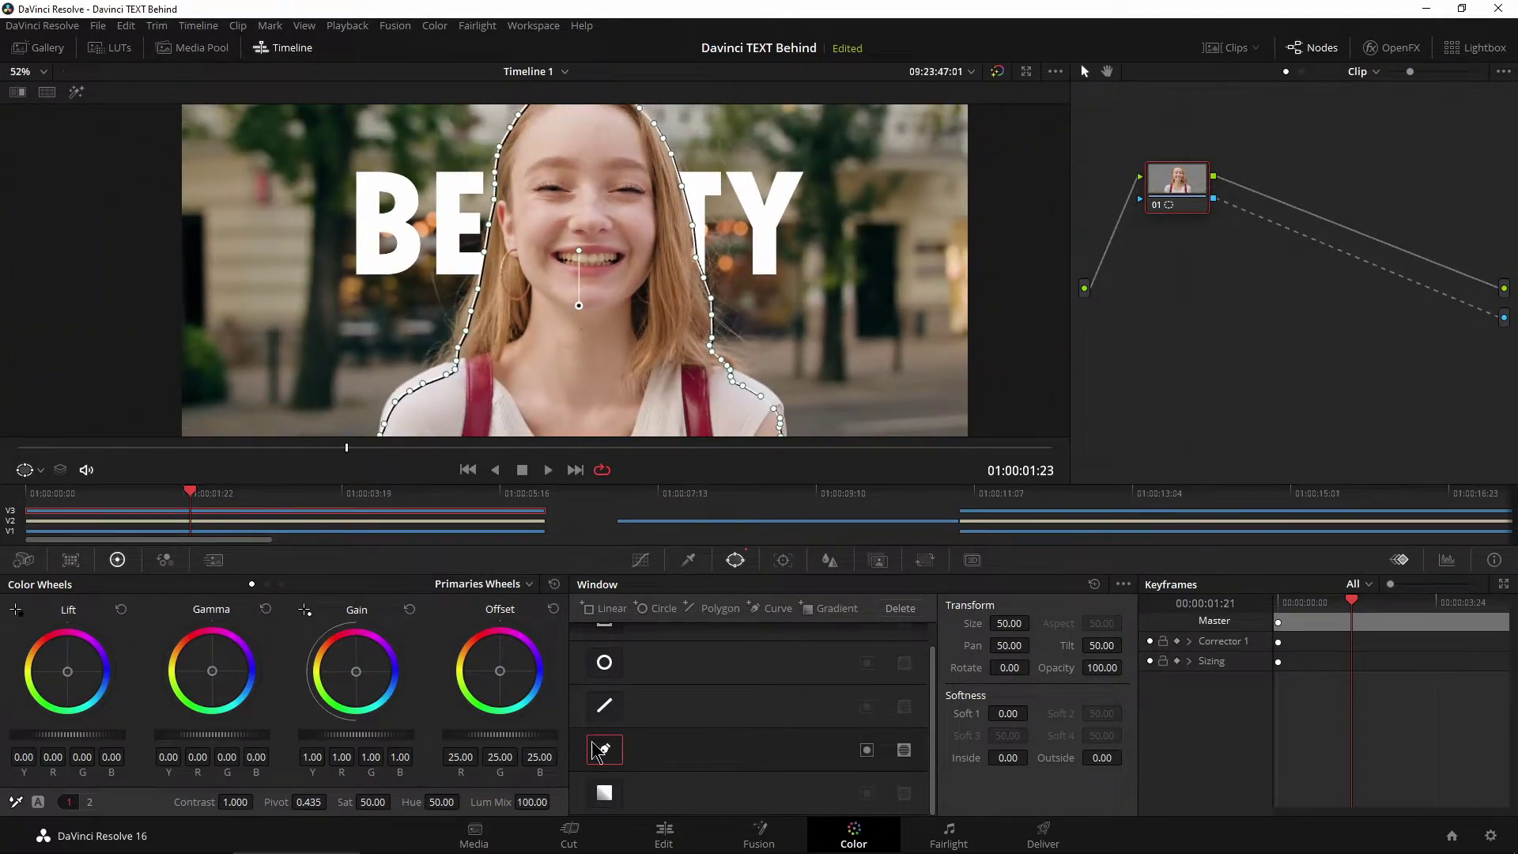
left_click(667, 834)
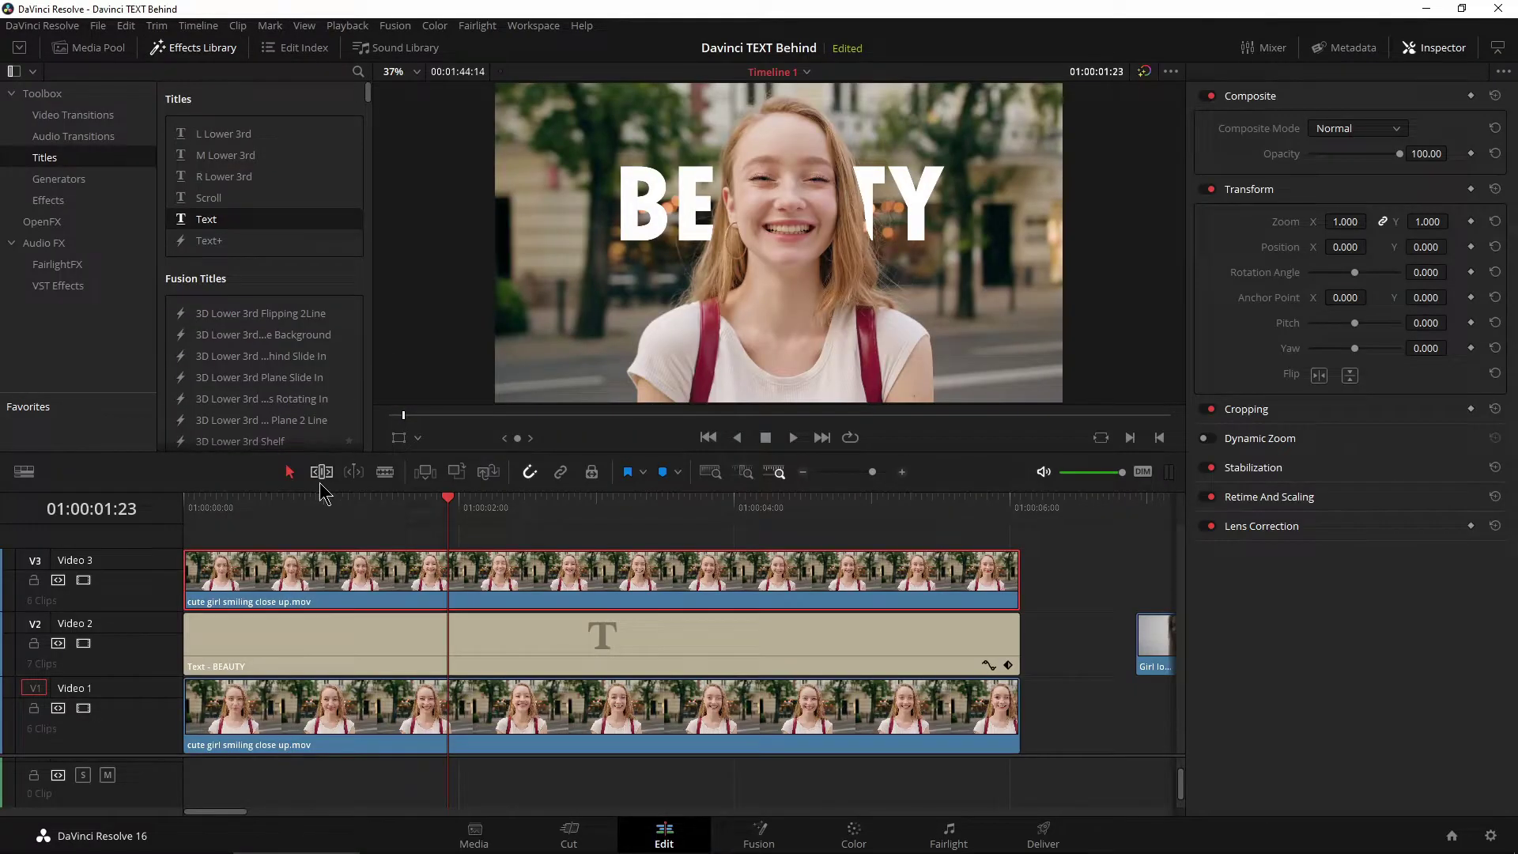
left_click_drag(423, 522, 443, 514)
key("p")
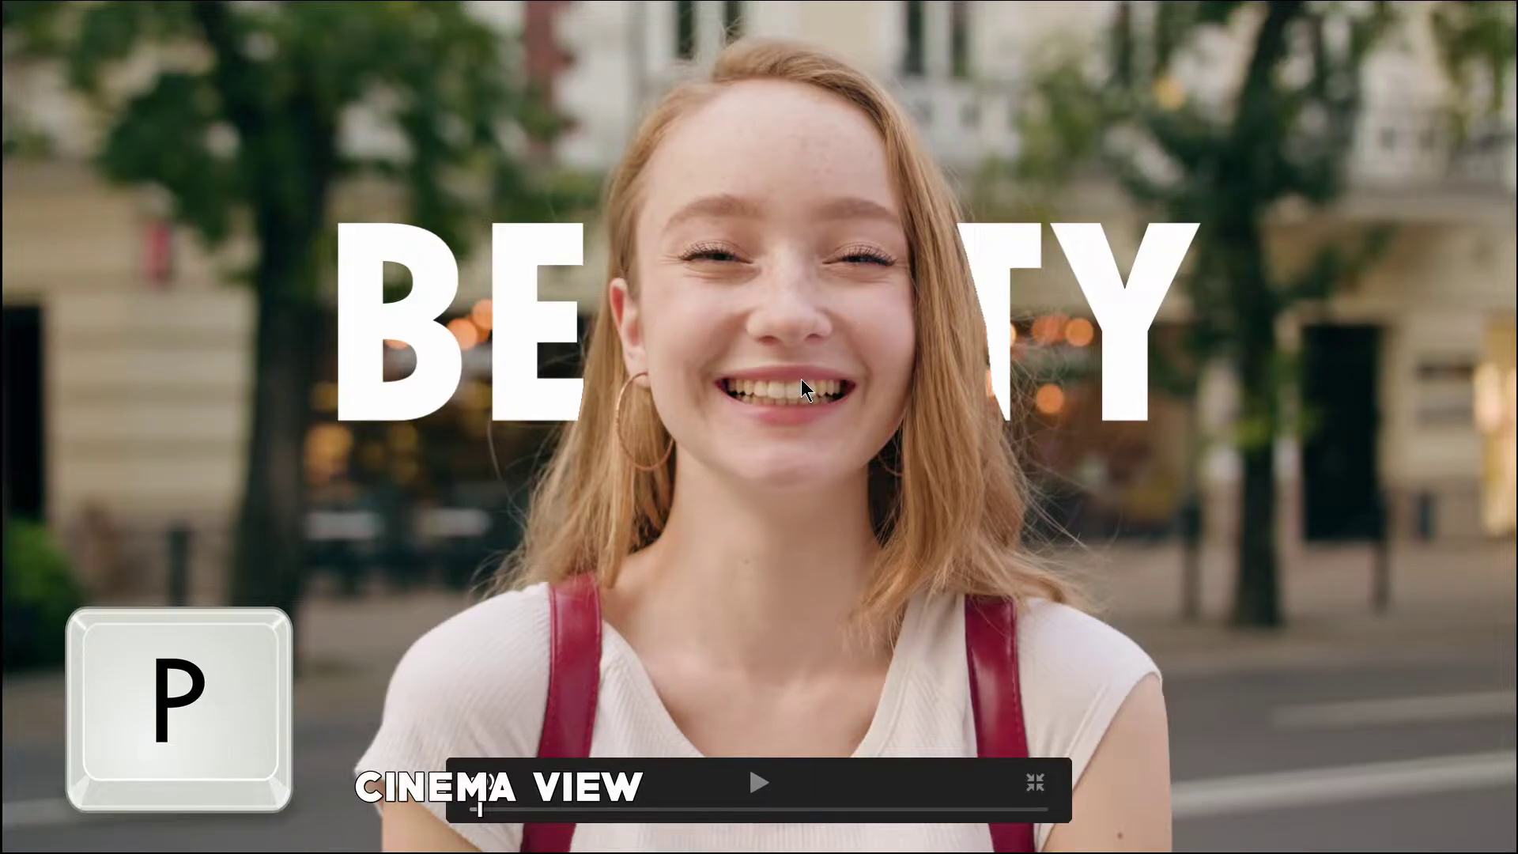
key("p")
Move the playhead to 01:00:00:08 and set the BEAUTY title's text color to pink #ff007f.
left_click_drag(309, 512, 227, 514)
left_click(361, 661)
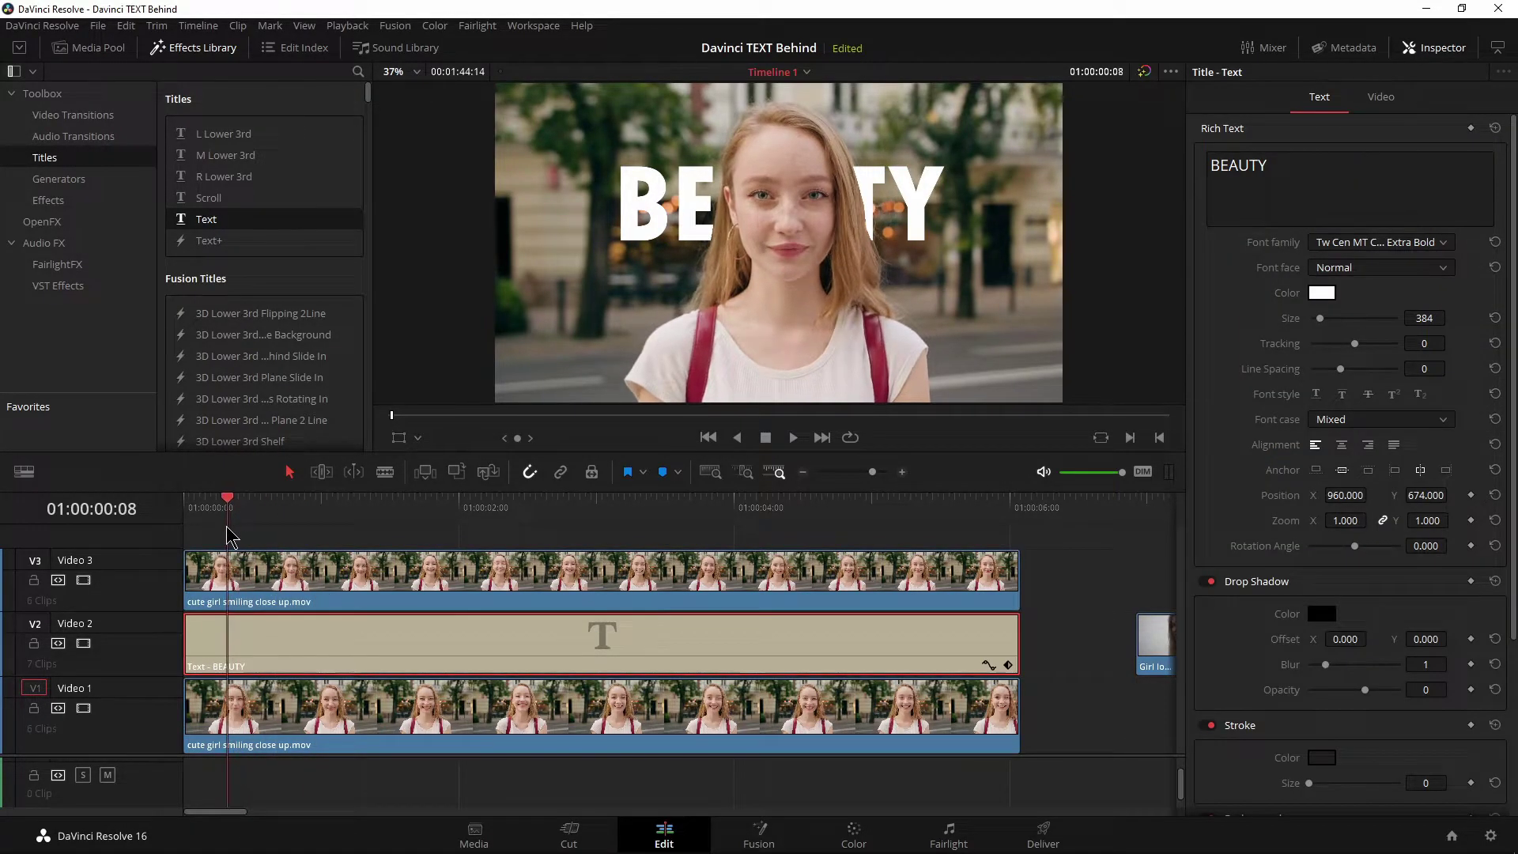
left_click(1322, 294)
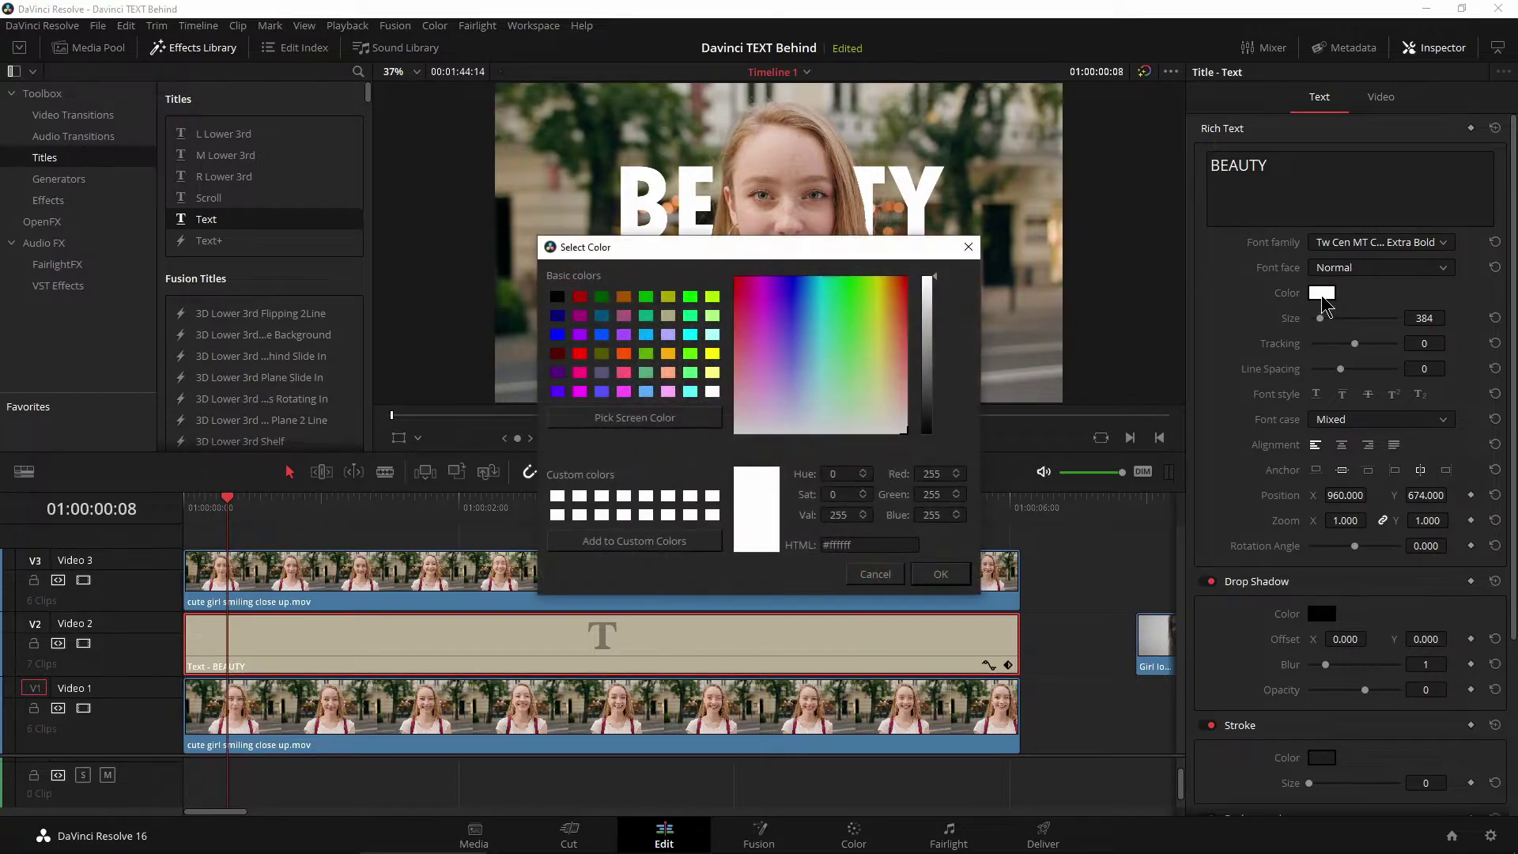
left_click_drag(717, 247, 937, 280)
left_click(844, 425)
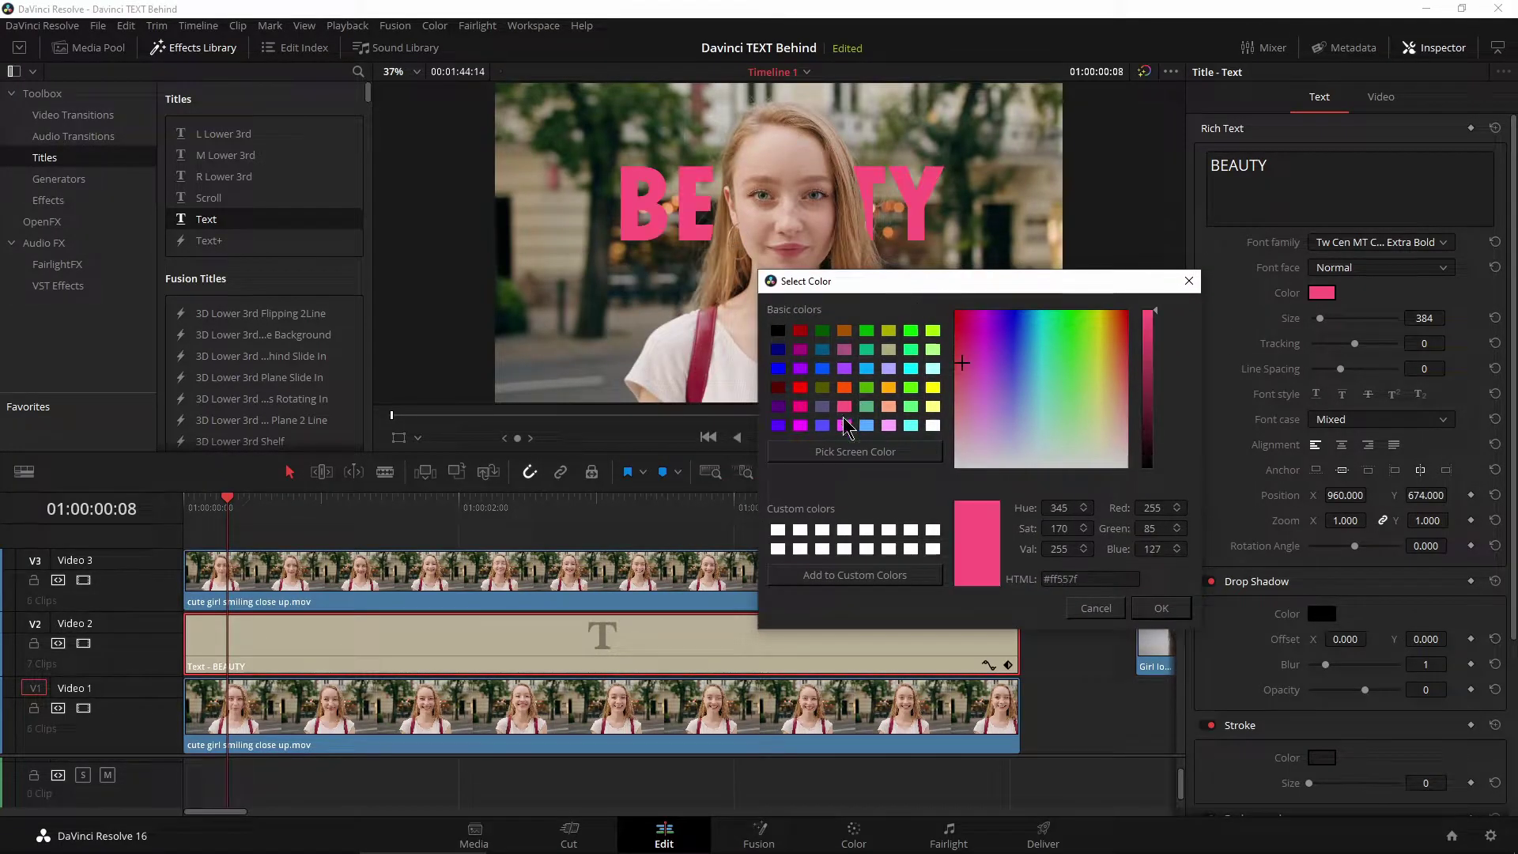
left_click(800, 426)
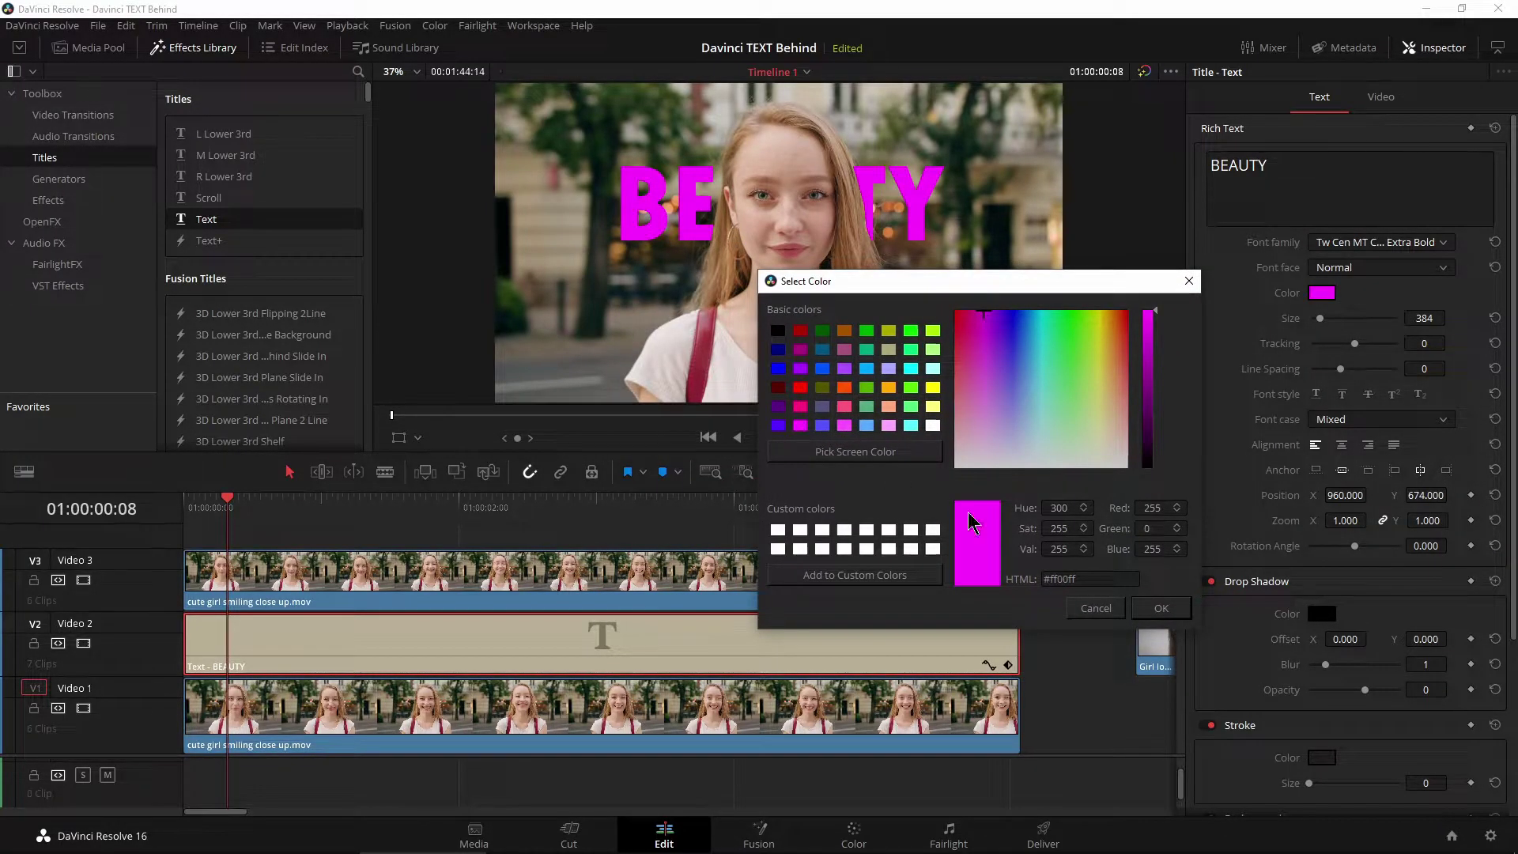
left_click(800, 407)
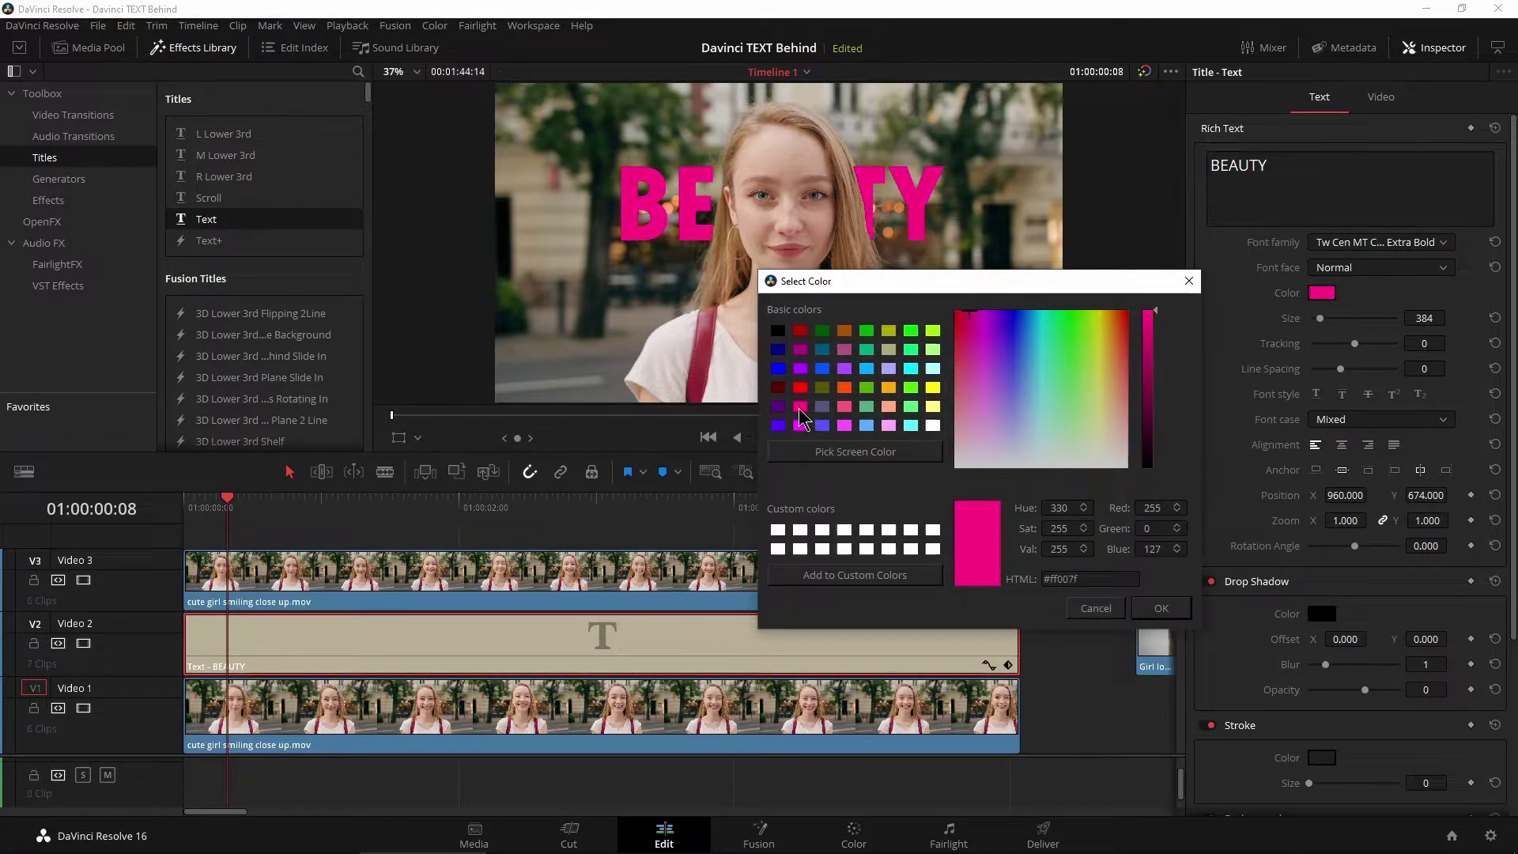
left_click(1159, 608)
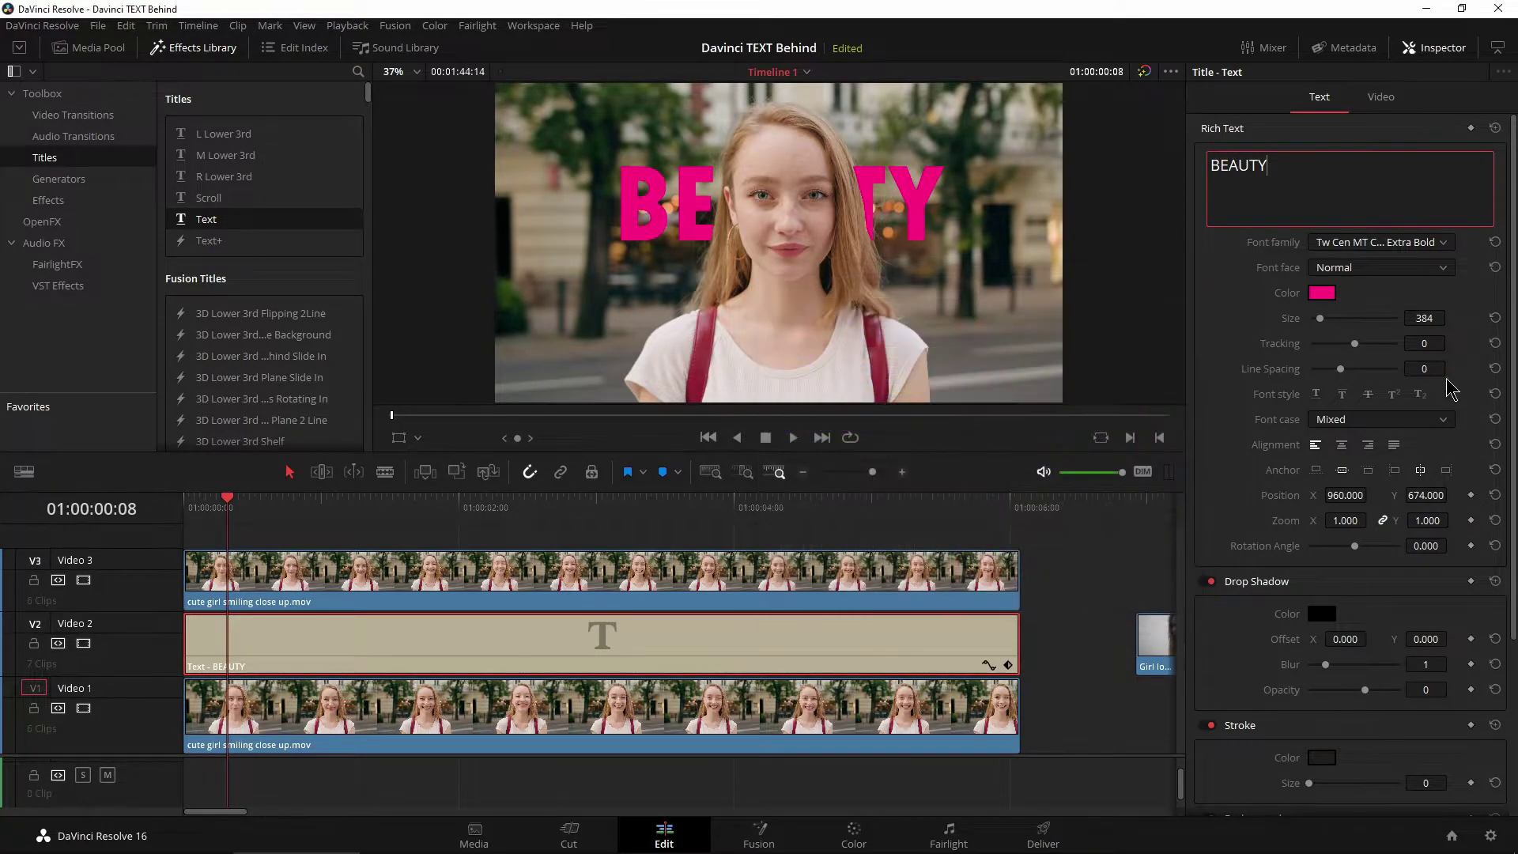
Hide the Video 3 track and set the title's drop shadow offset to X 5.000 and Y -4.000.
scroll(1236, 445, "down", 2)
left_click(83, 579)
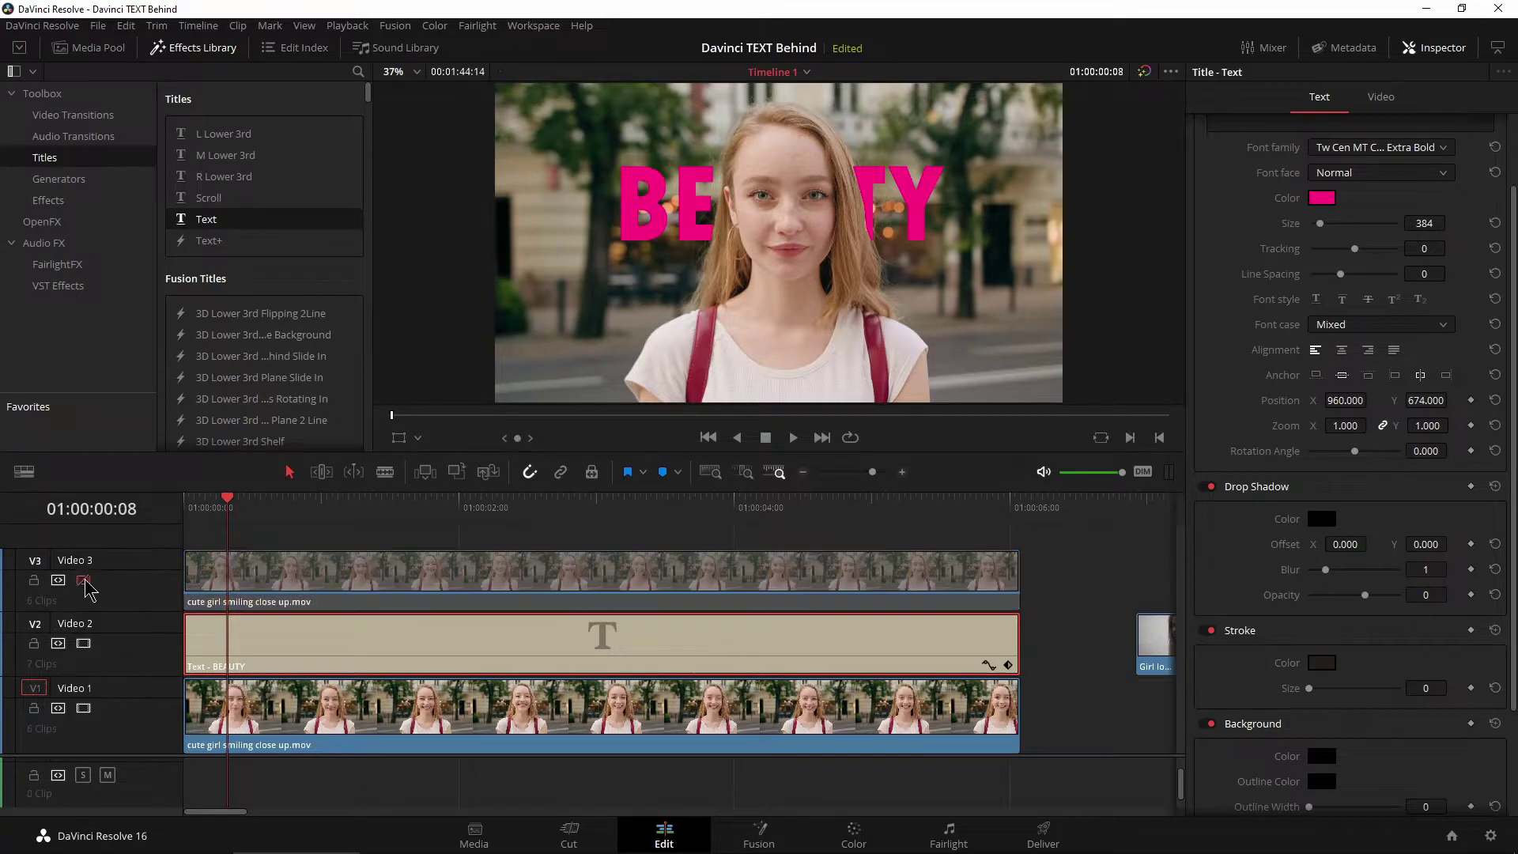
left_click_drag(1324, 543, 1415, 544)
Give the BEAUTY title a white stroke of size 3 and turn the Video 3 track back on.
scroll(1213, 628, "down", 3)
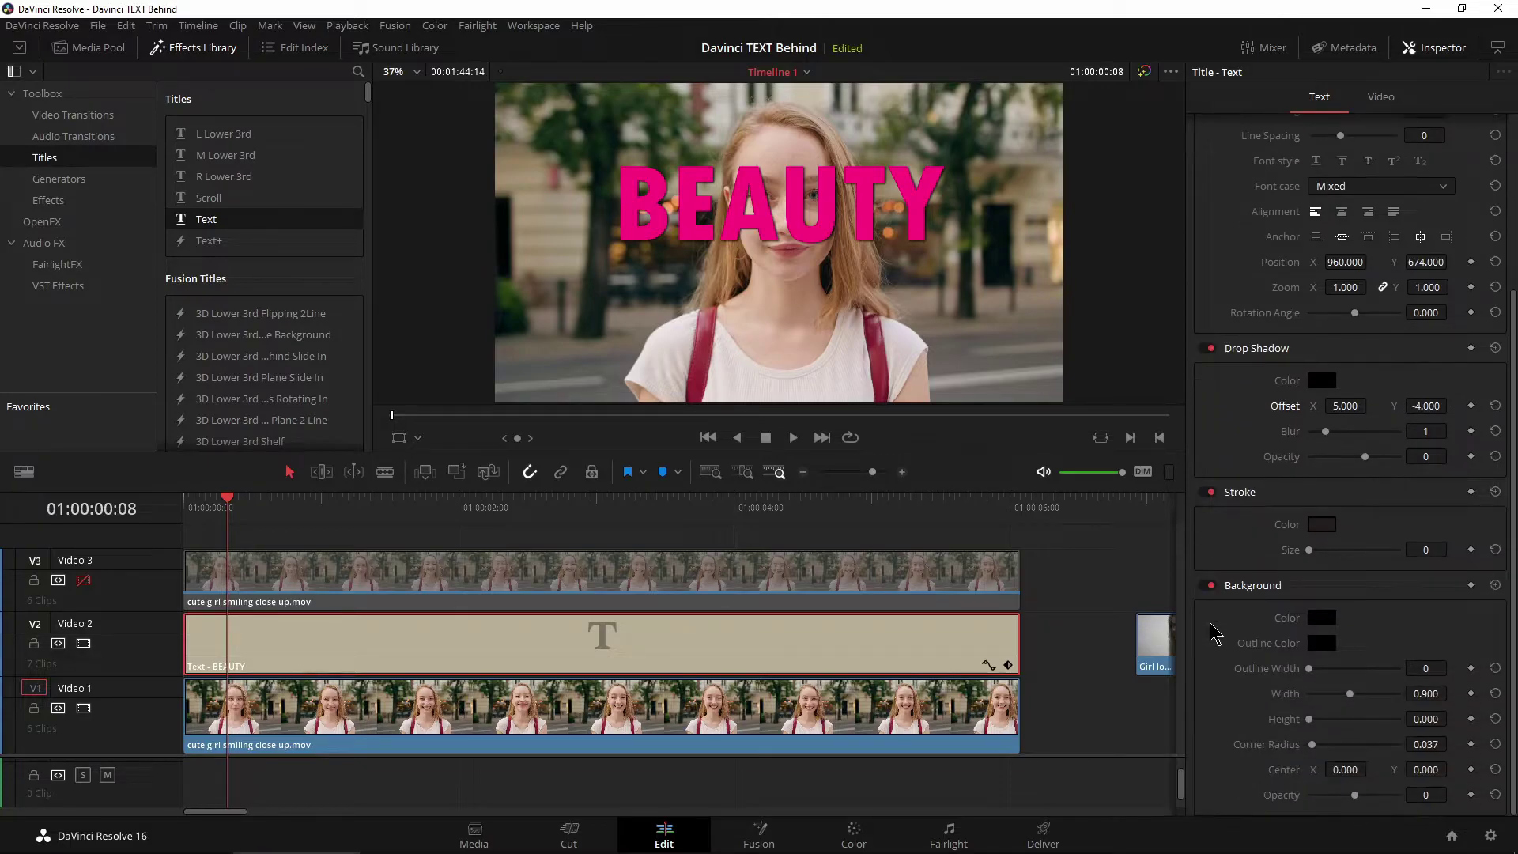
left_click_drag(1309, 549, 1336, 551)
left_click(1322, 524)
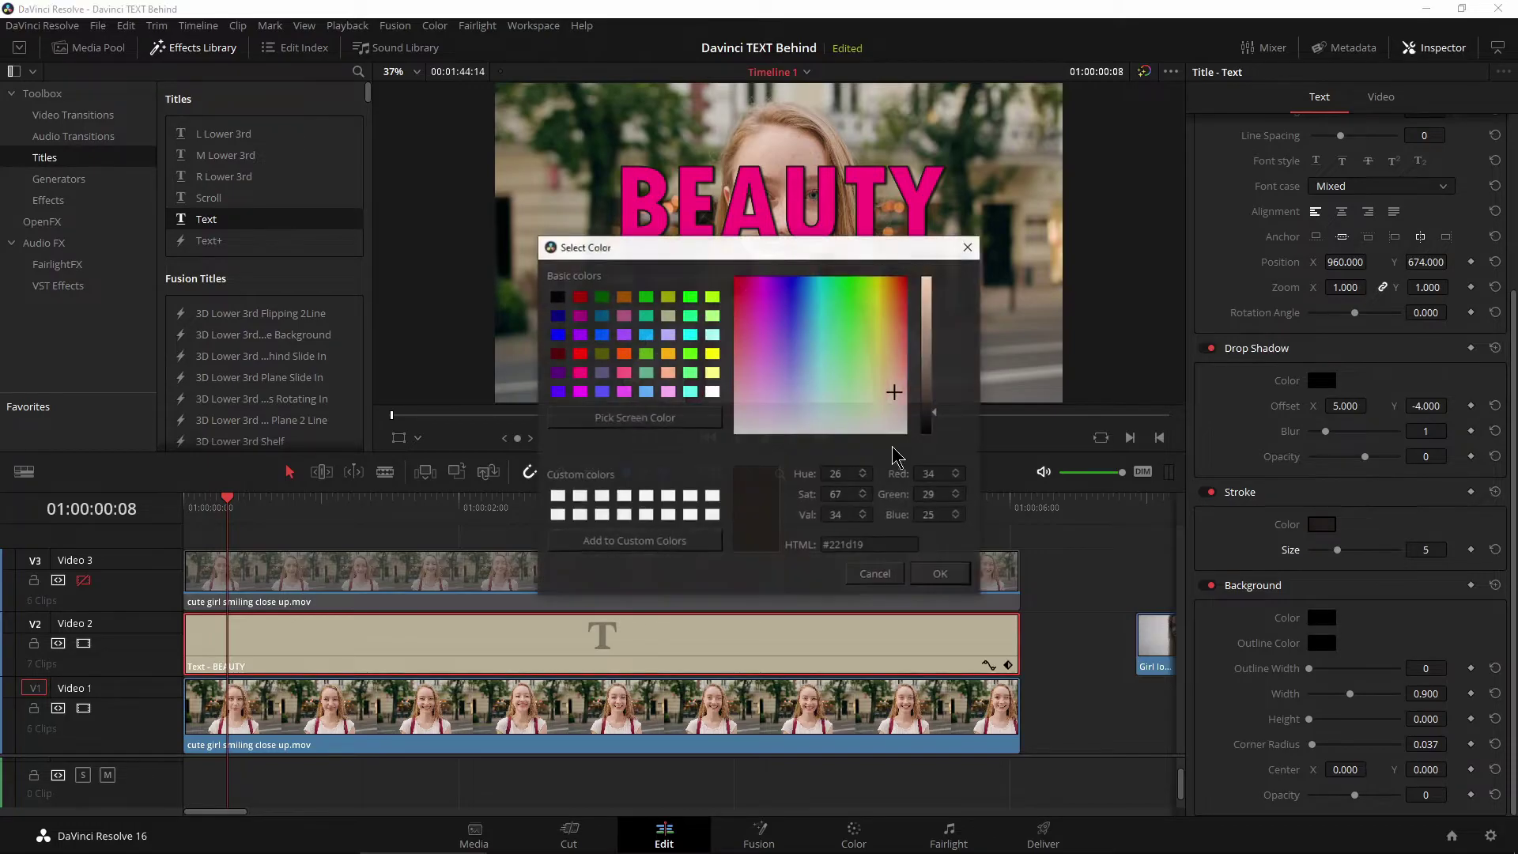
left_click(713, 391)
left_click(940, 574)
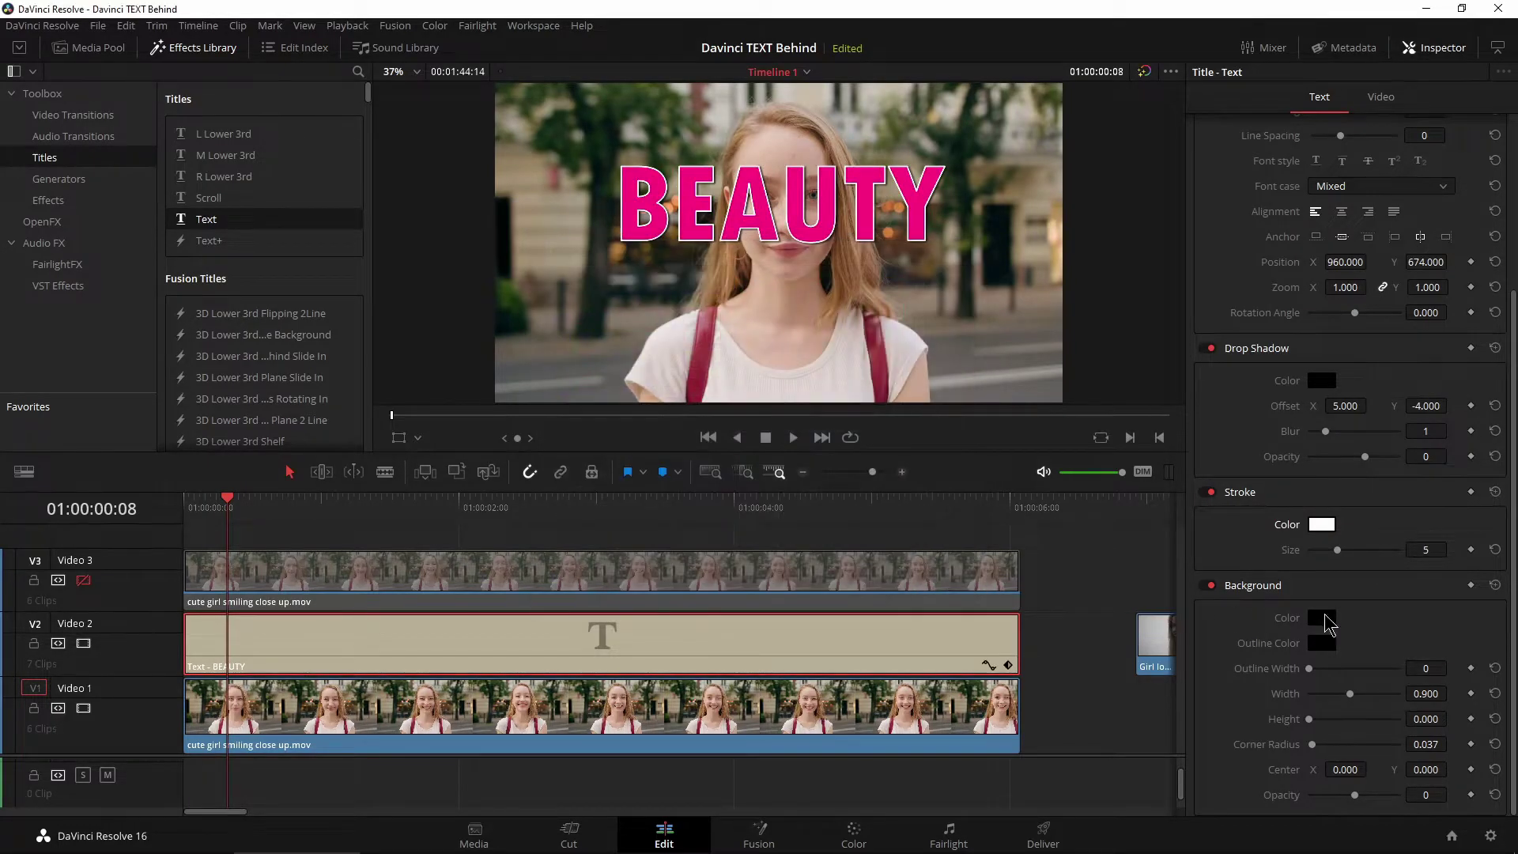
left_click_drag(1336, 549, 1327, 552)
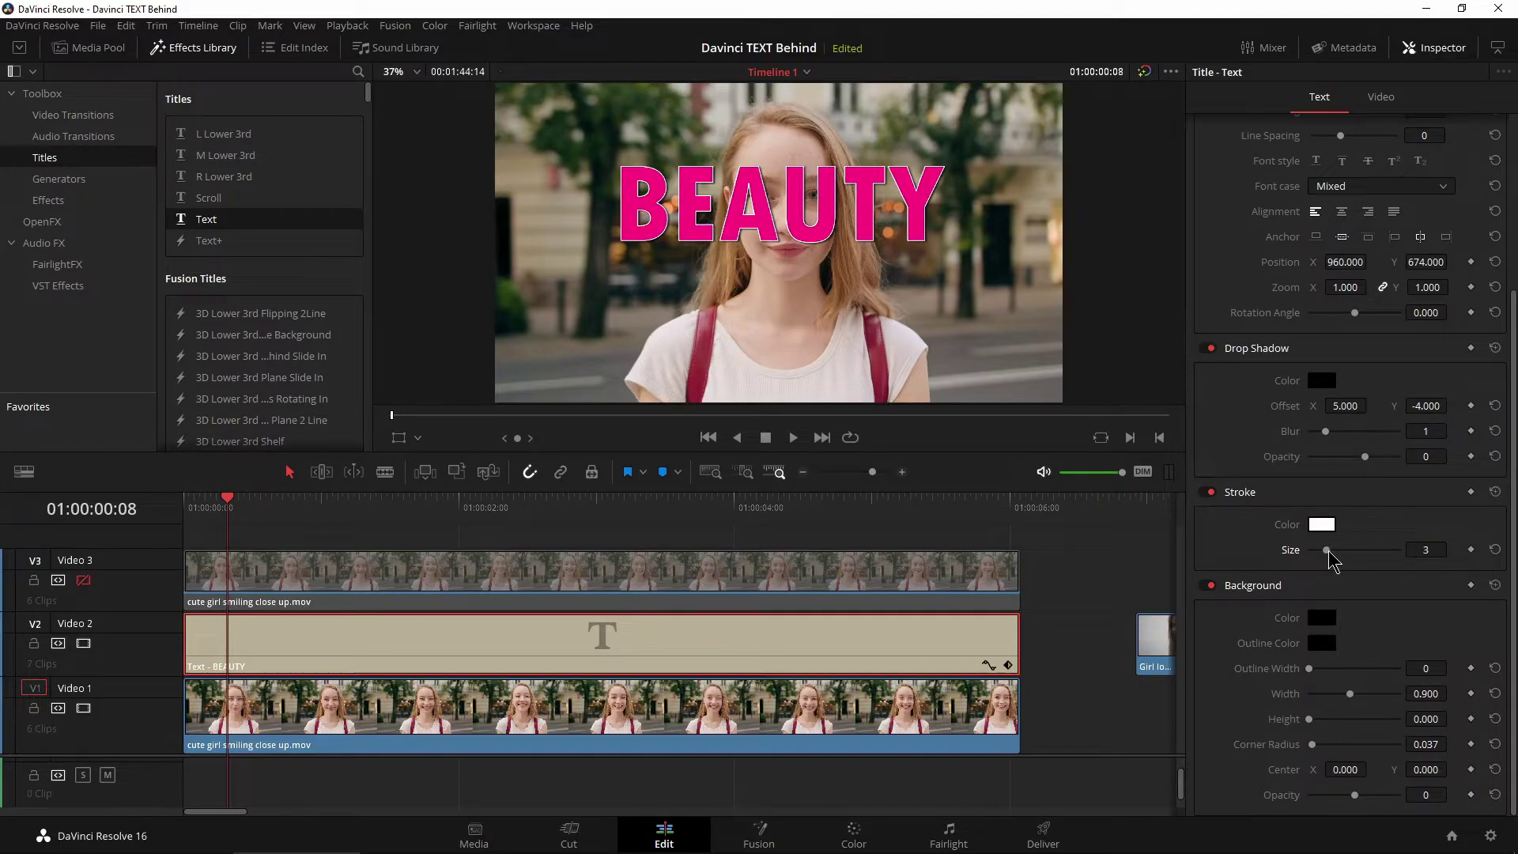
scroll(668, 362, "up", 5)
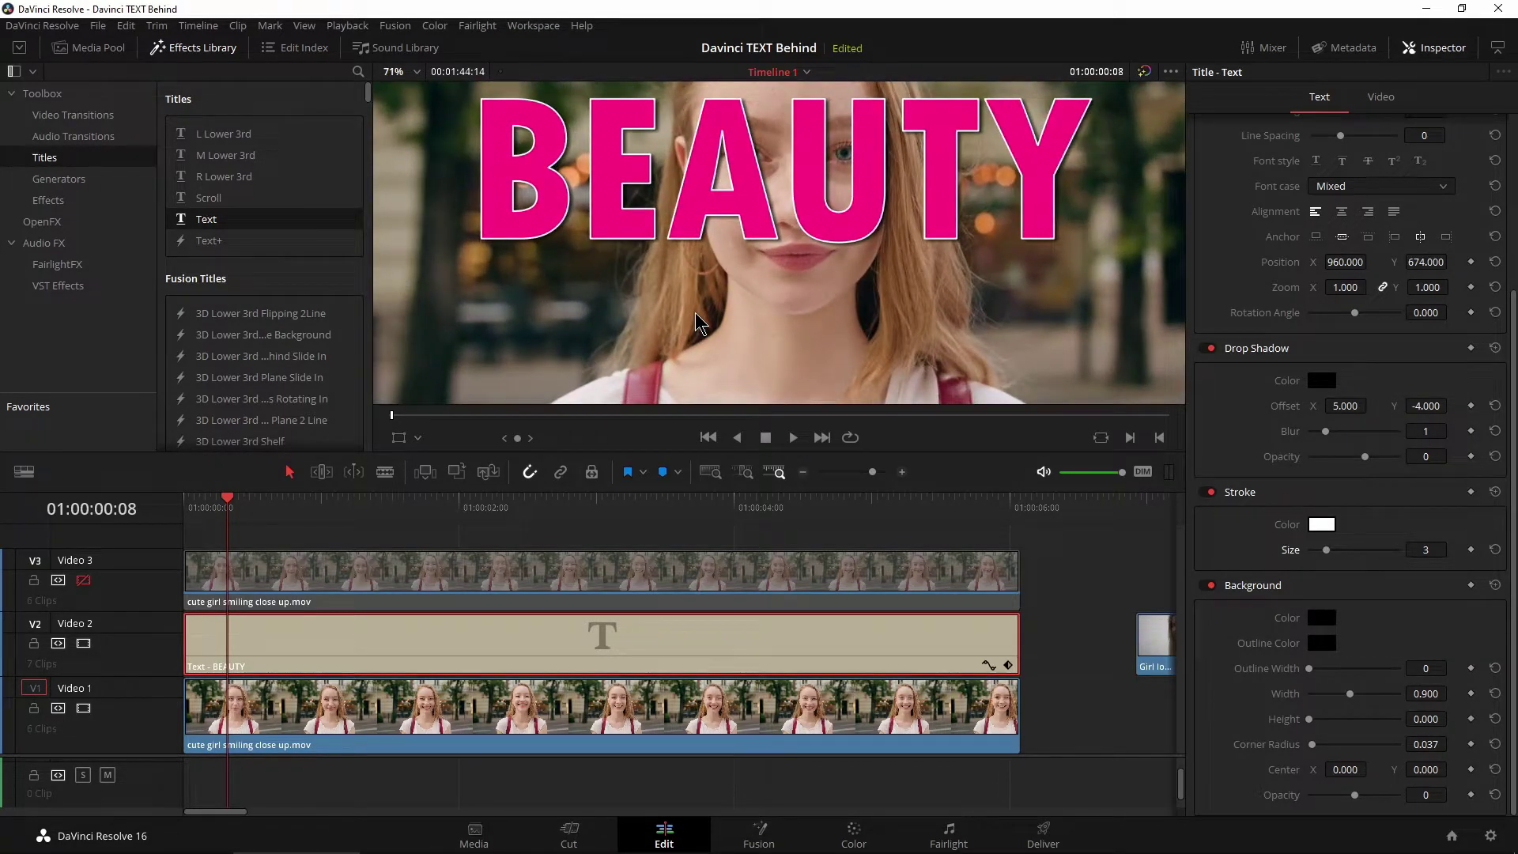
scroll(724, 320, "down", 6)
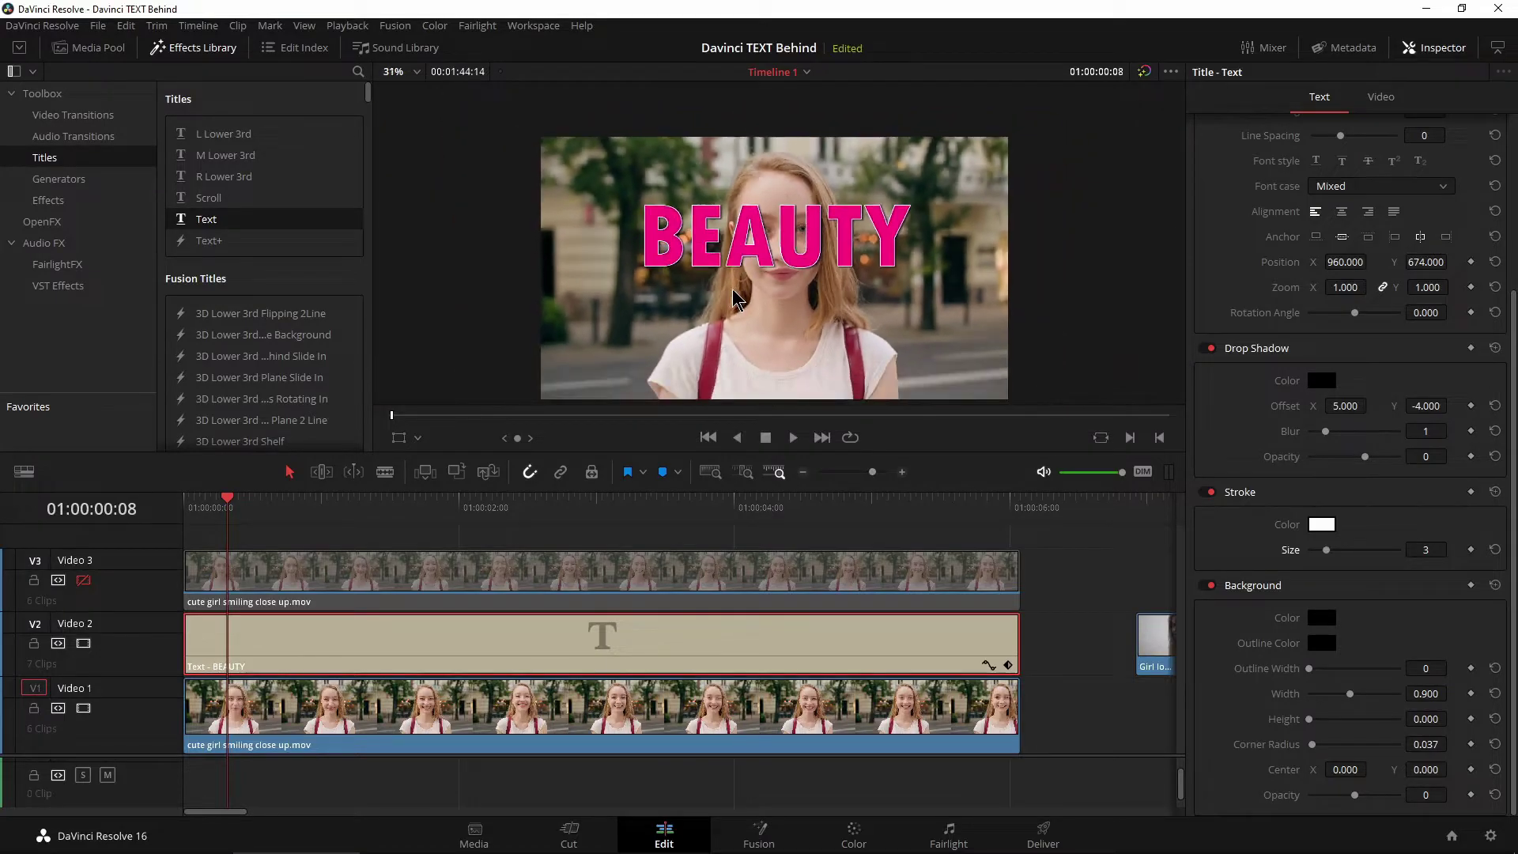
scroll(752, 319, "up", 2)
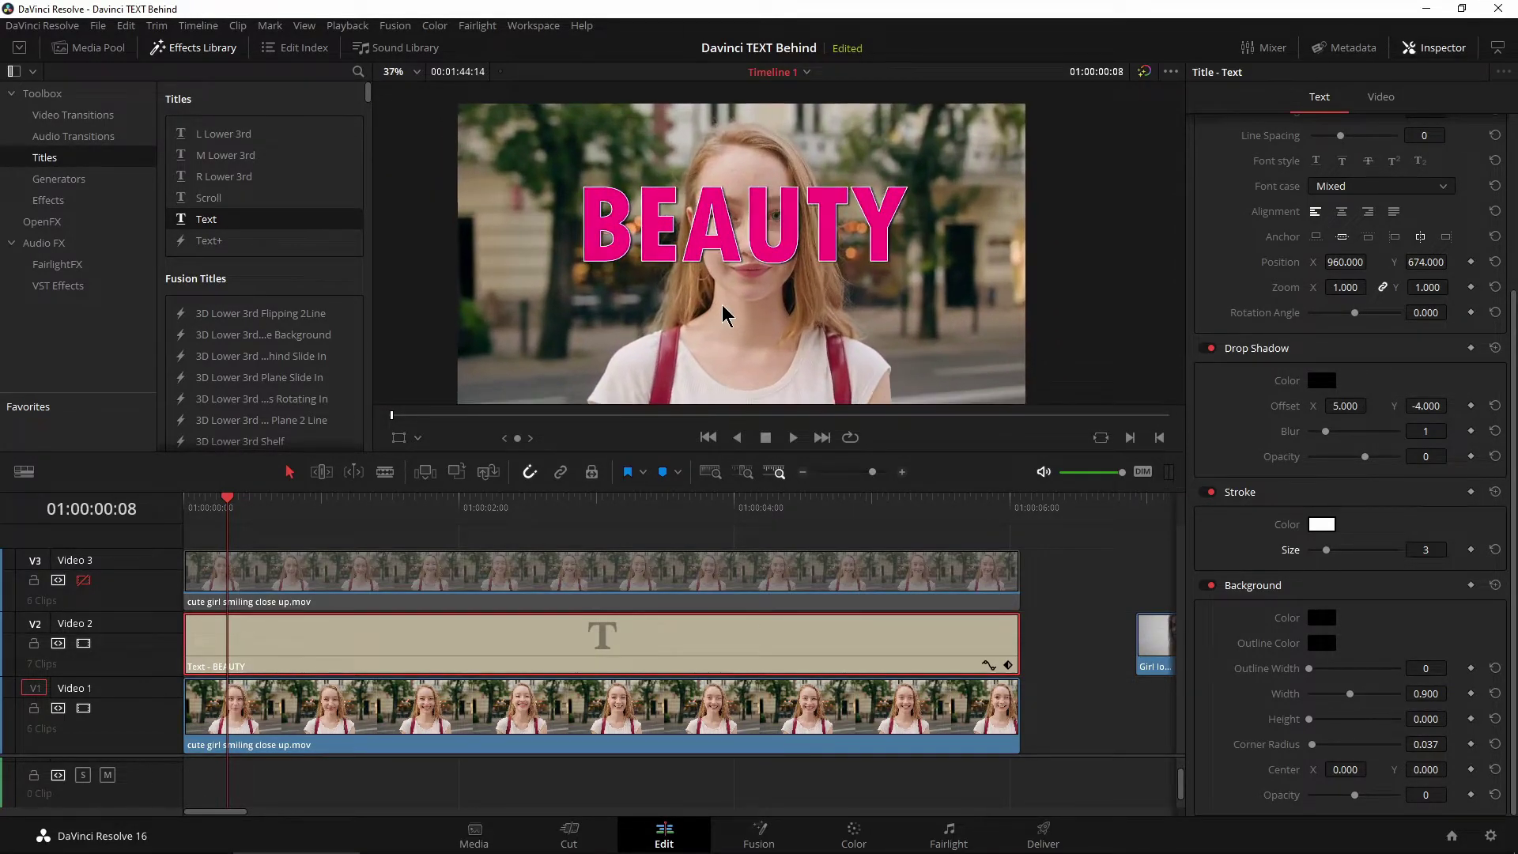
left_click(83, 579)
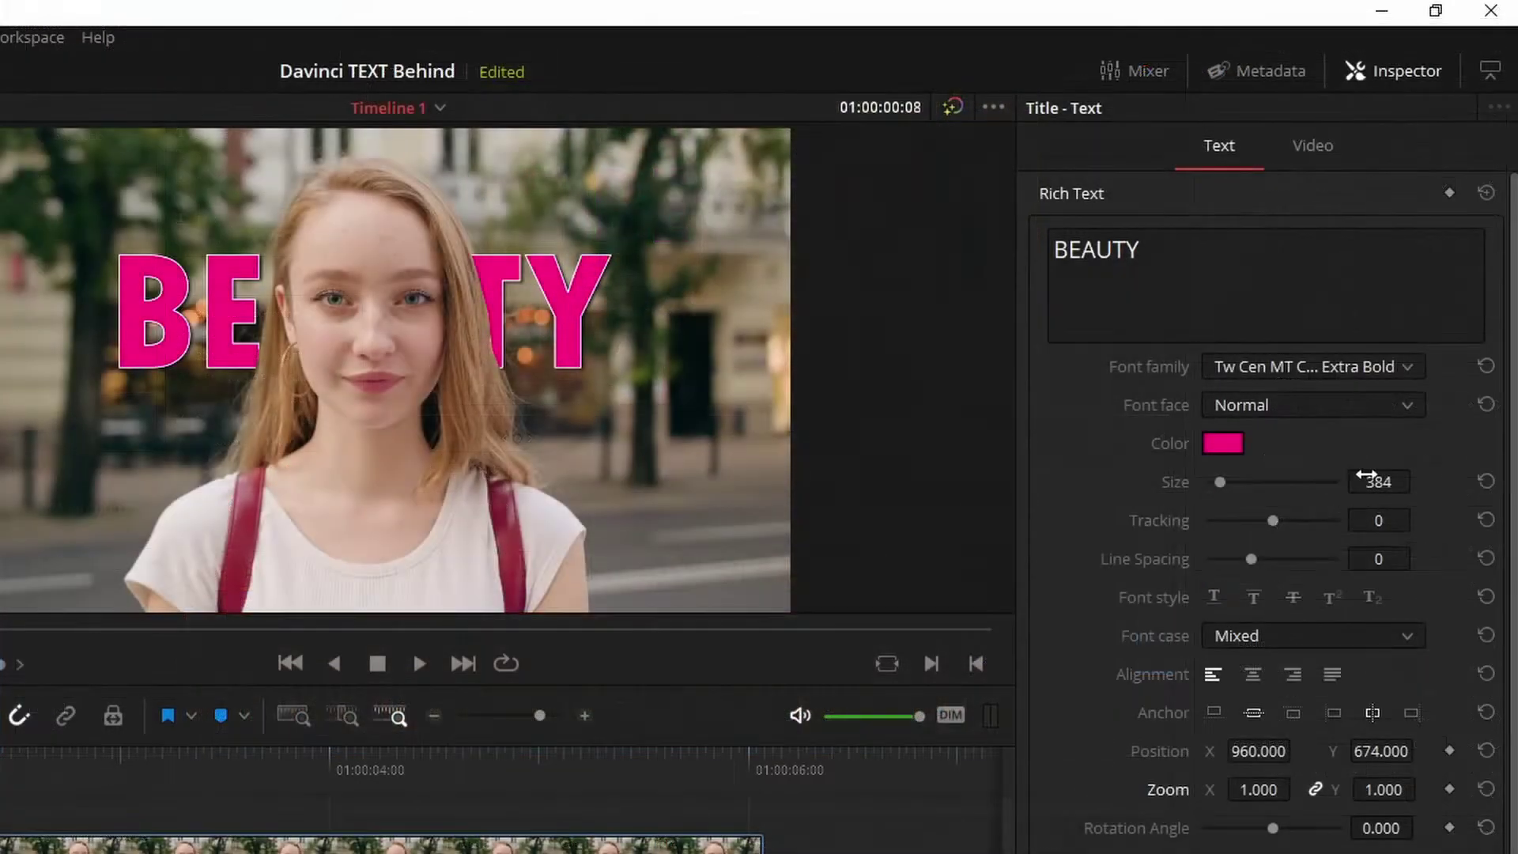
Enlarge the BEAUTY title's font size to 541.
left_click(1265, 163)
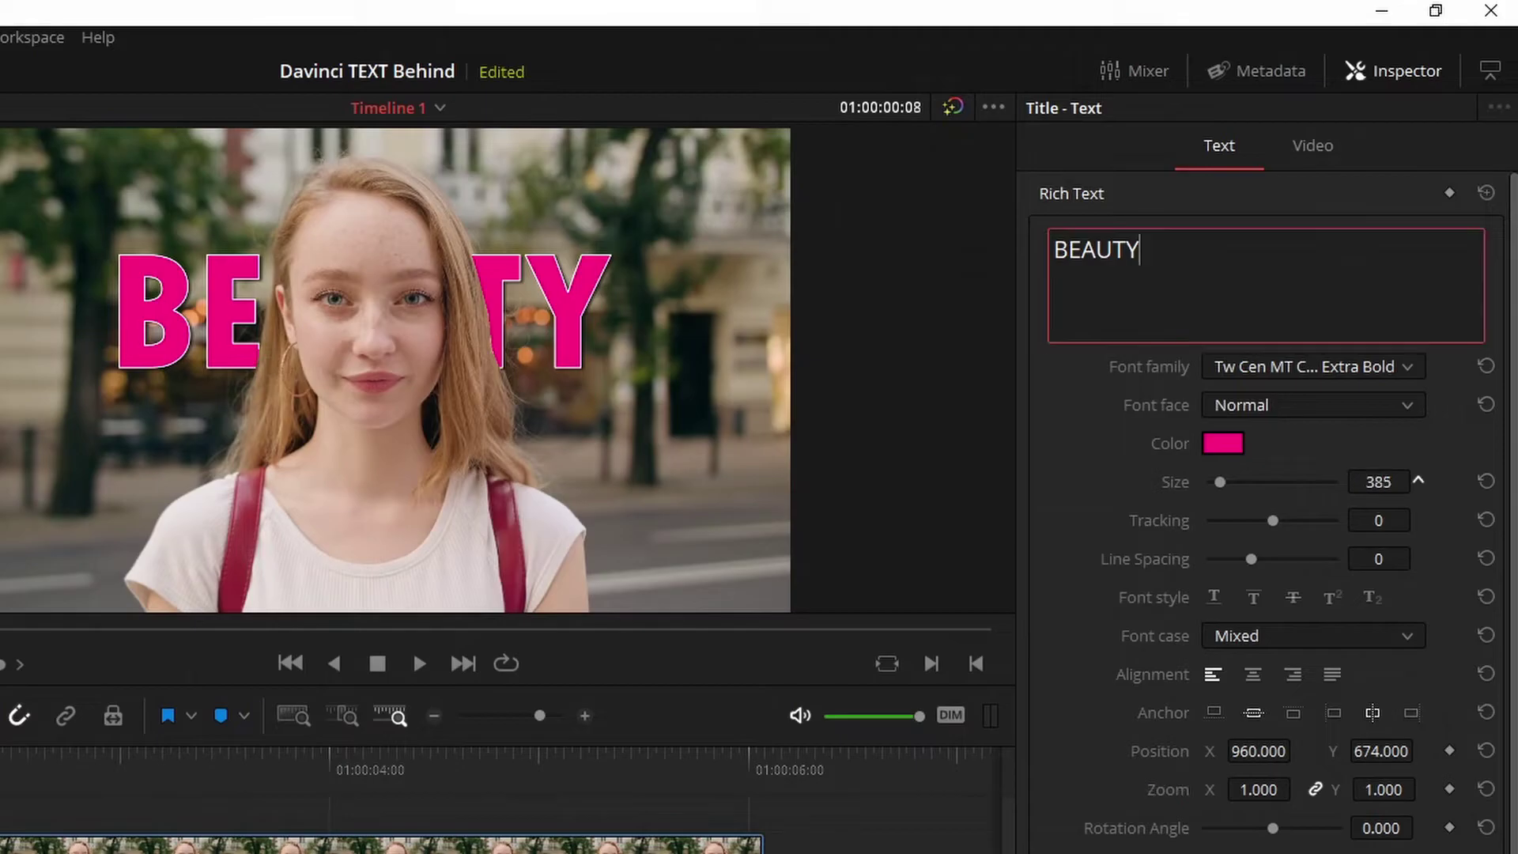
left_click_drag(1377, 481, 1440, 482)
left_click(1336, 147)
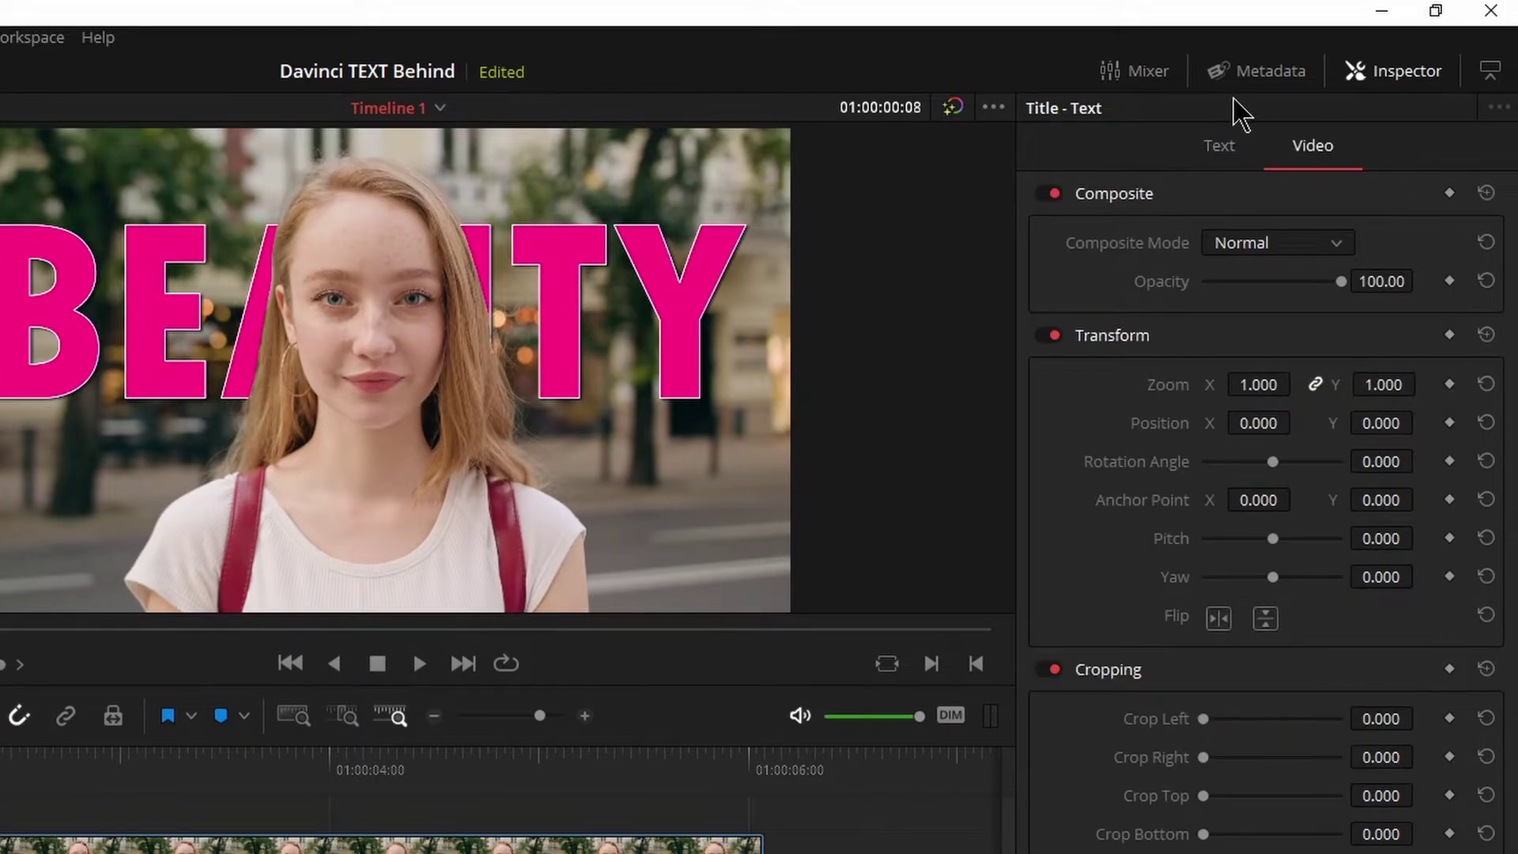
left_click(1221, 154)
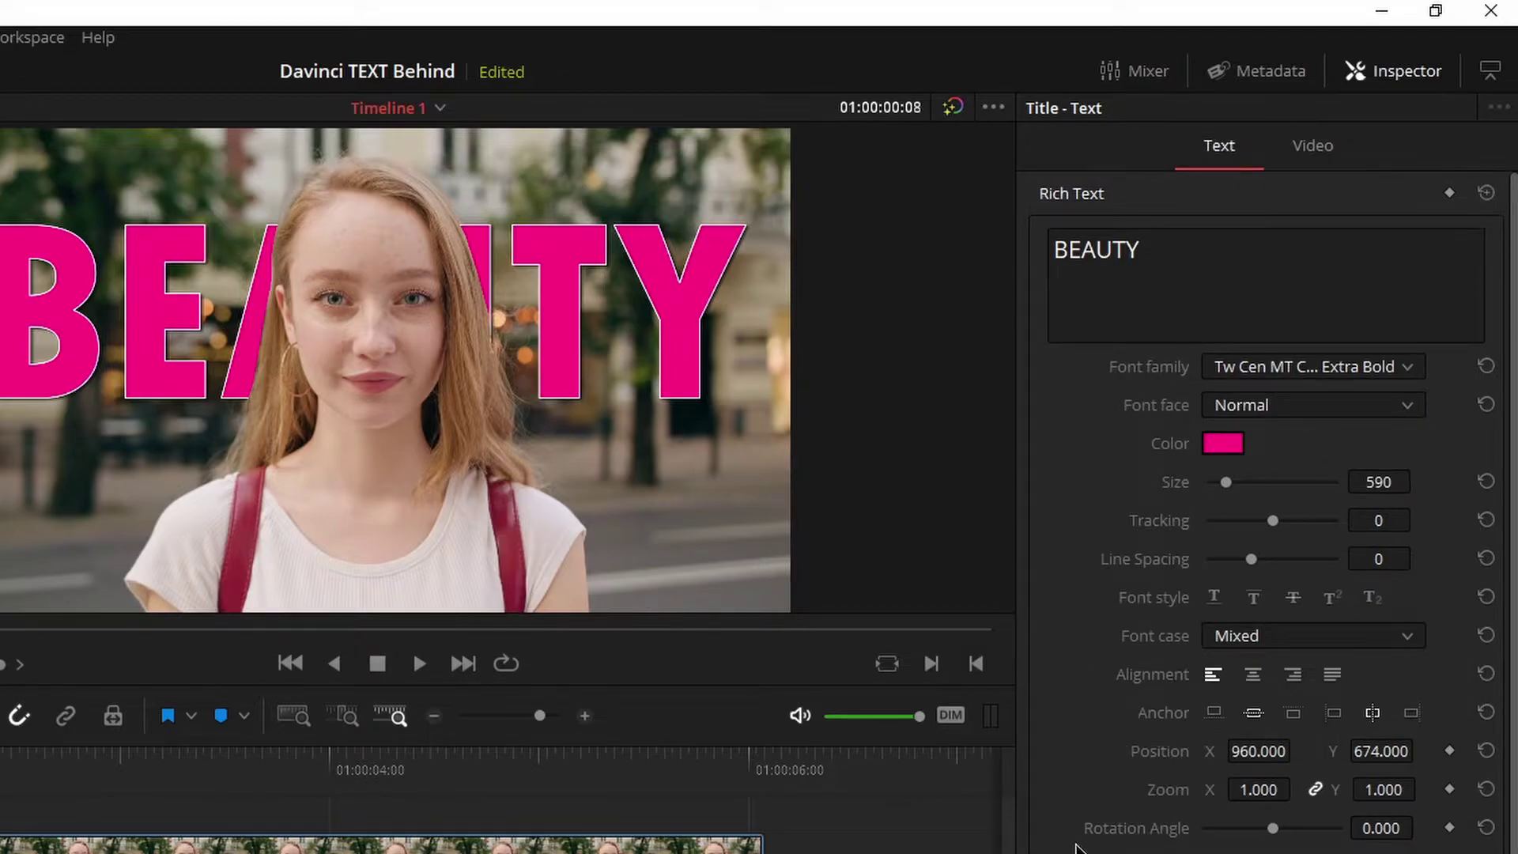
mouse_move(1258, 789)
left_mouse_down()
mouse_move(1233, 788)
mouse_move(1297, 789)
mouse_move(1254, 787)
left_mouse_up()
left_click_drag(1378, 481, 1339, 482)
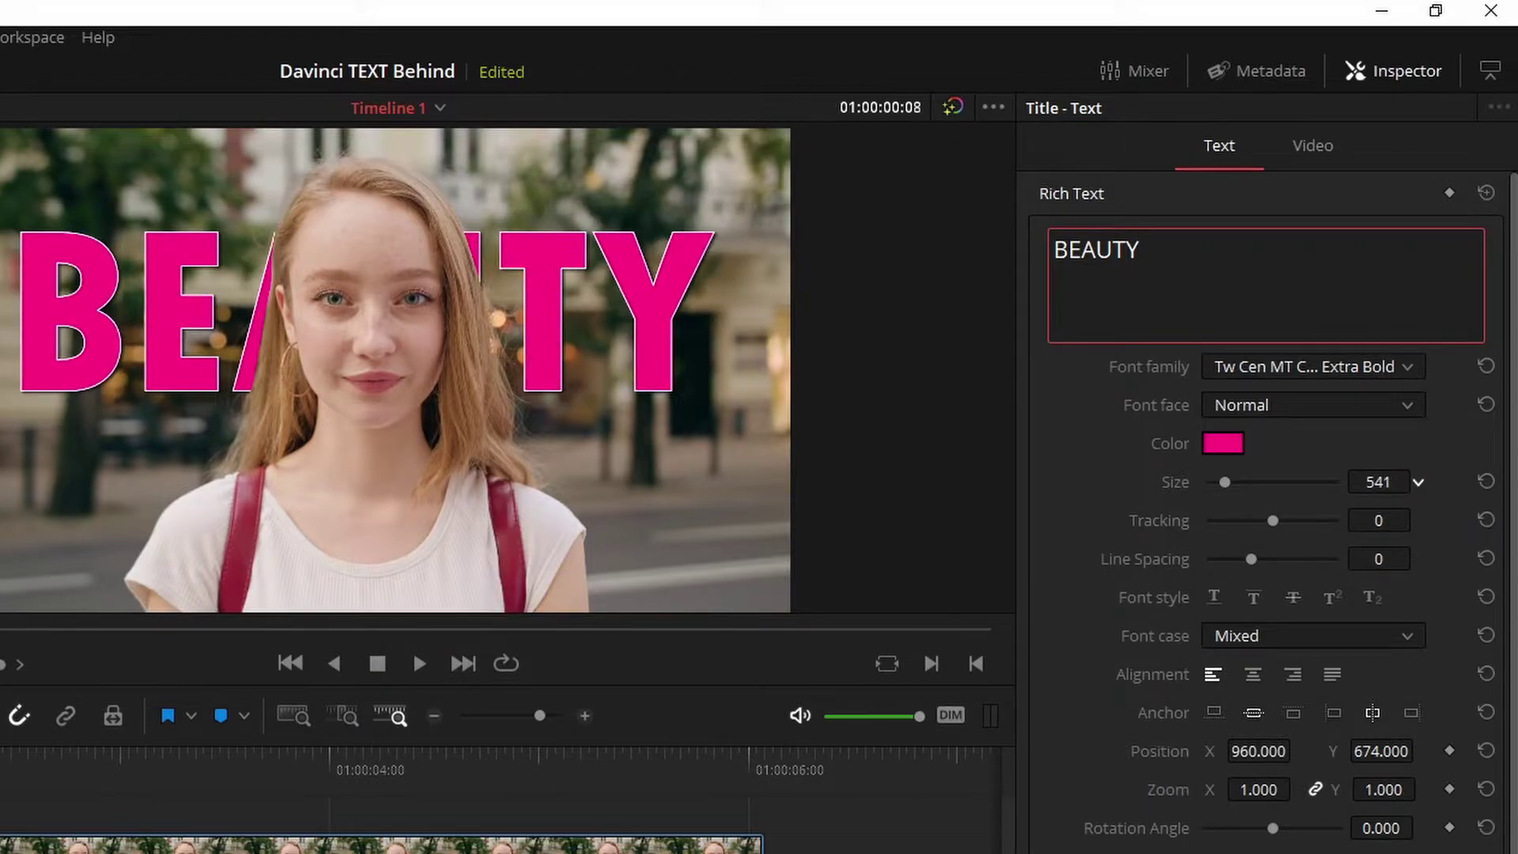
Raise the title to a Y position of 90 and scale it down to a zoom of 0.230 in its video transform settings.
left_click(1310, 145)
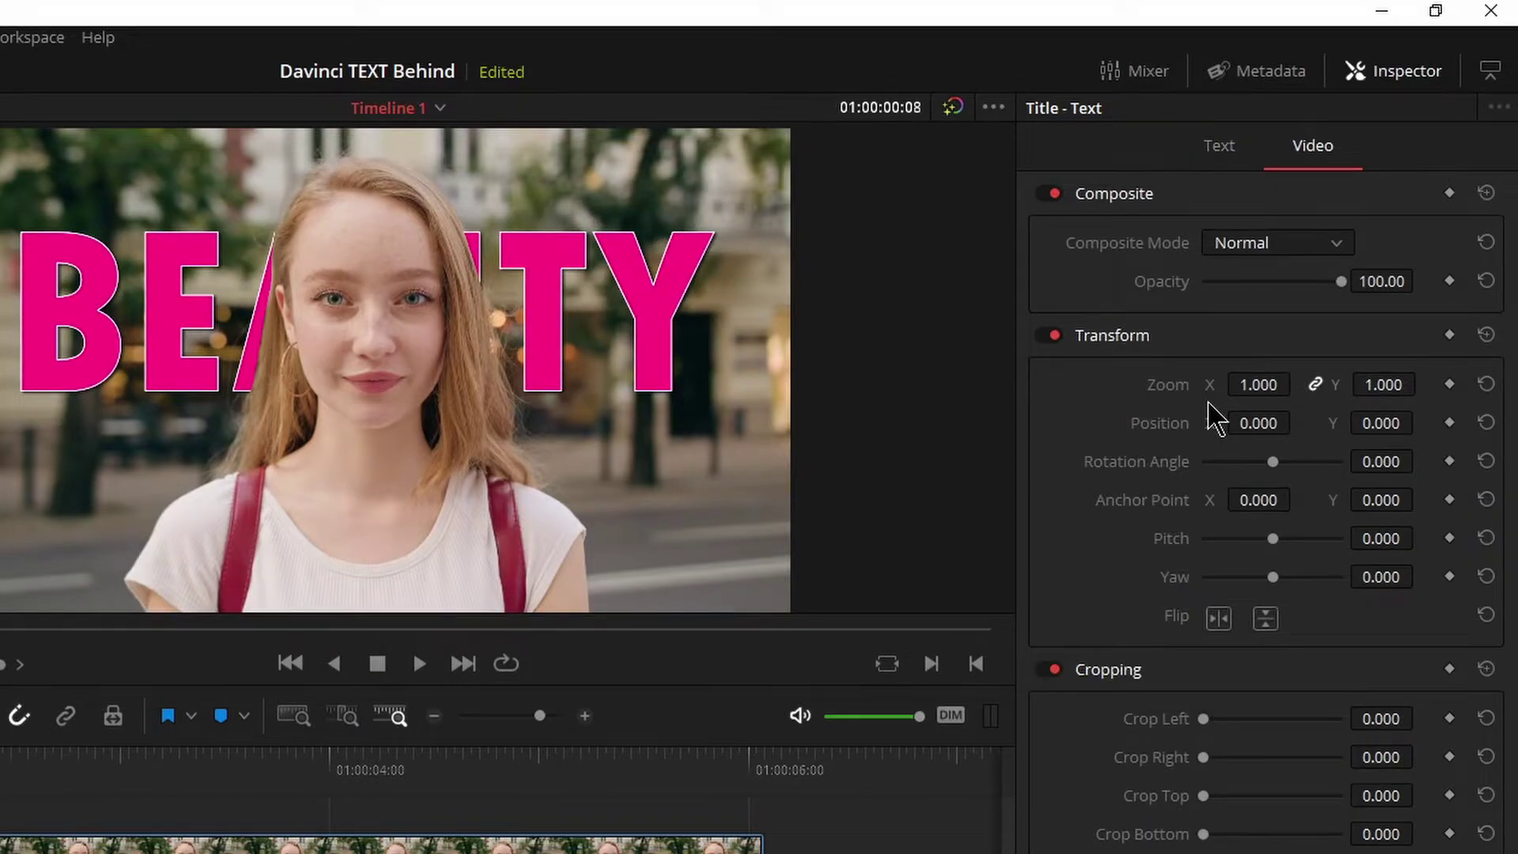
left_click_drag(1257, 384, 1211, 384)
left_click_drag(1379, 423, 1451, 423)
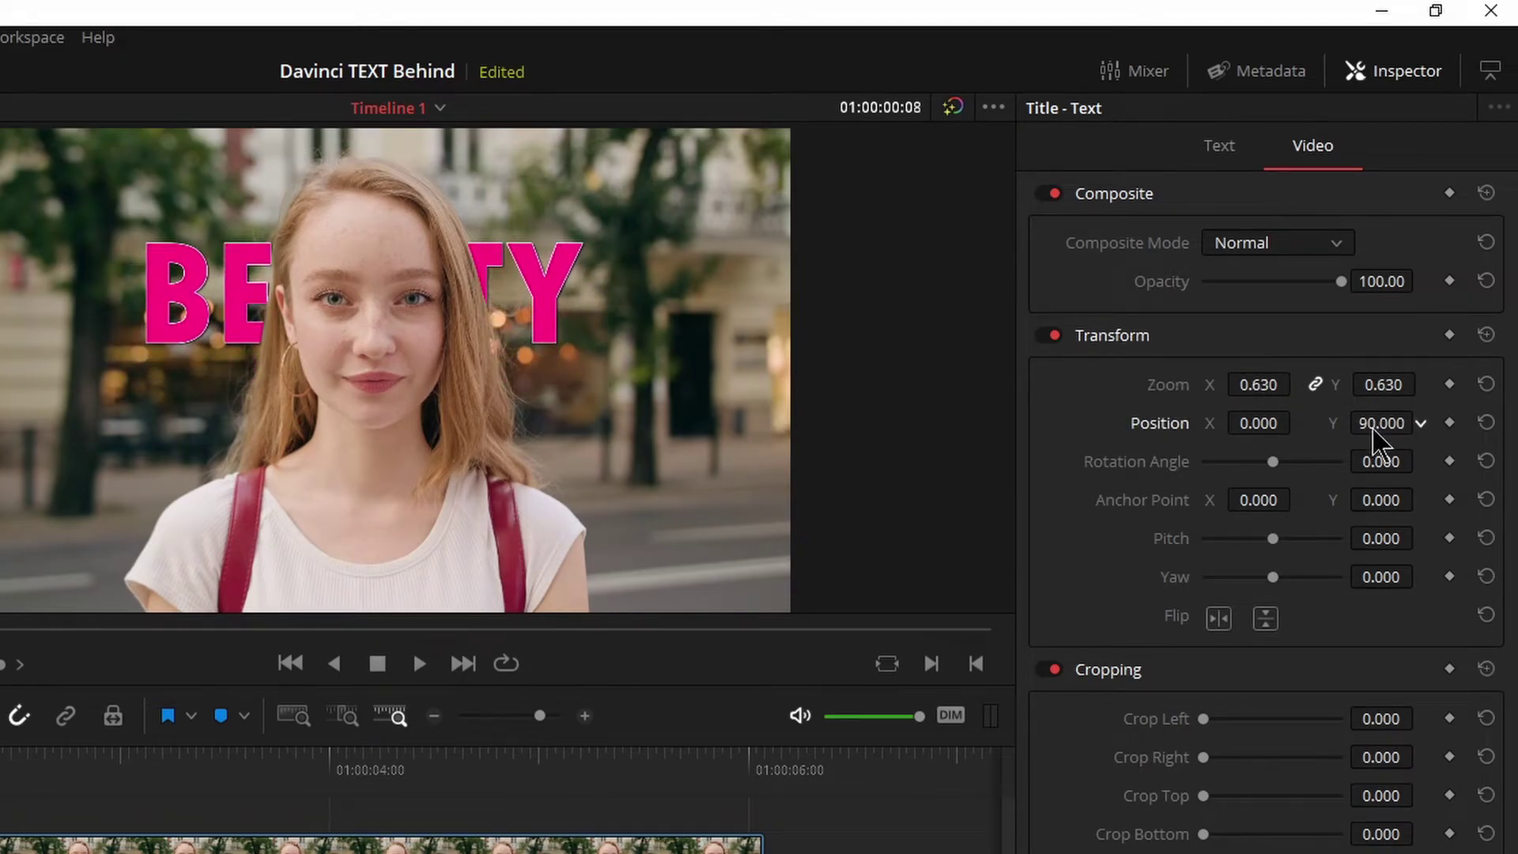
left_click_drag(1257, 384, 1230, 385)
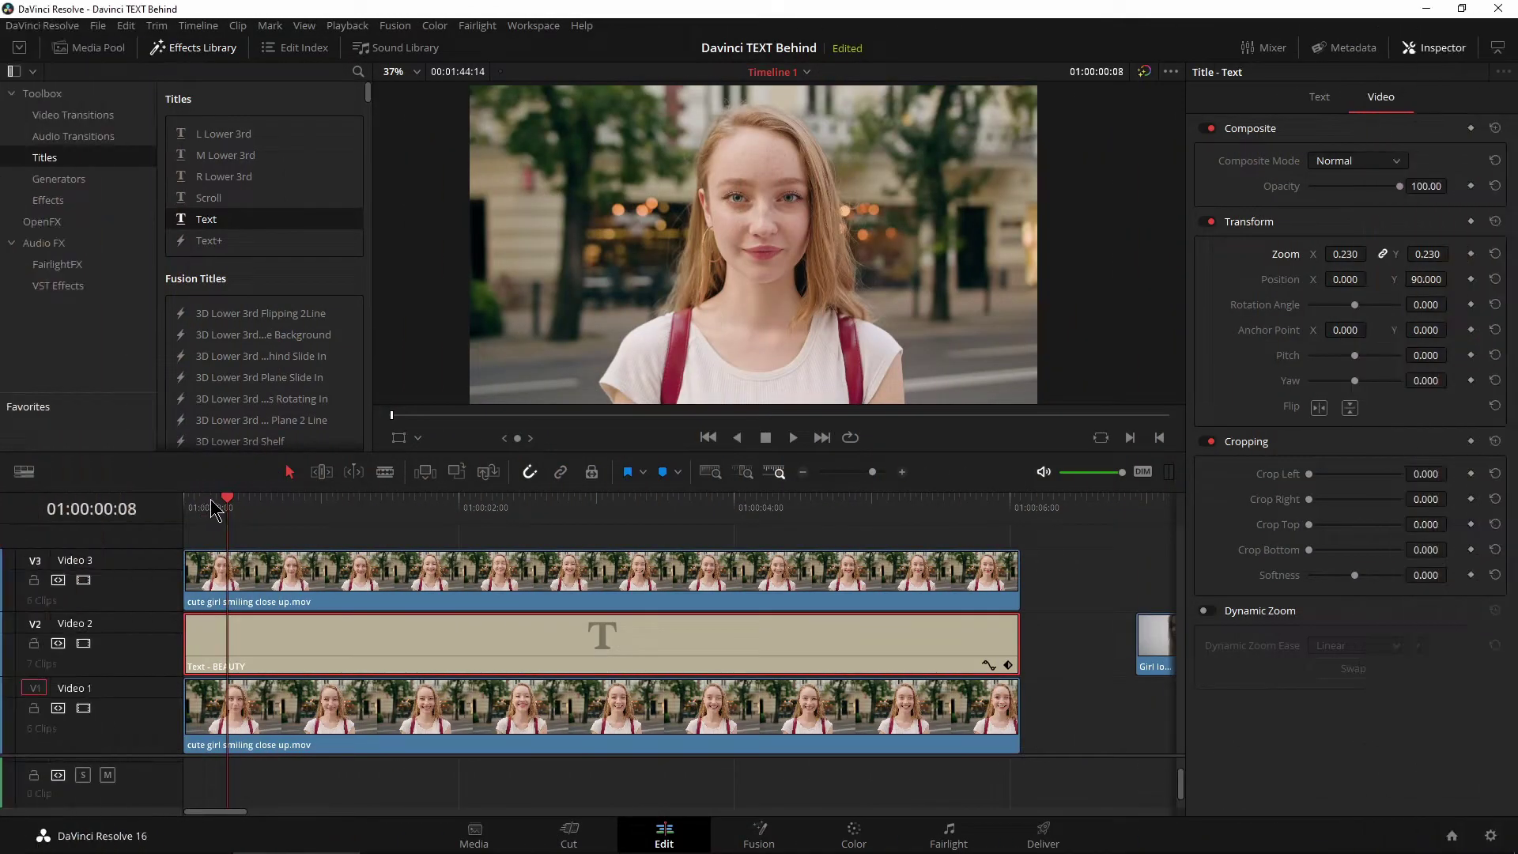
Keyframe the BEAUTY title's zoom from 0.230 at the first frame to 1.130 at 01:00:03:01.
left_click_drag(227, 500, 173, 506)
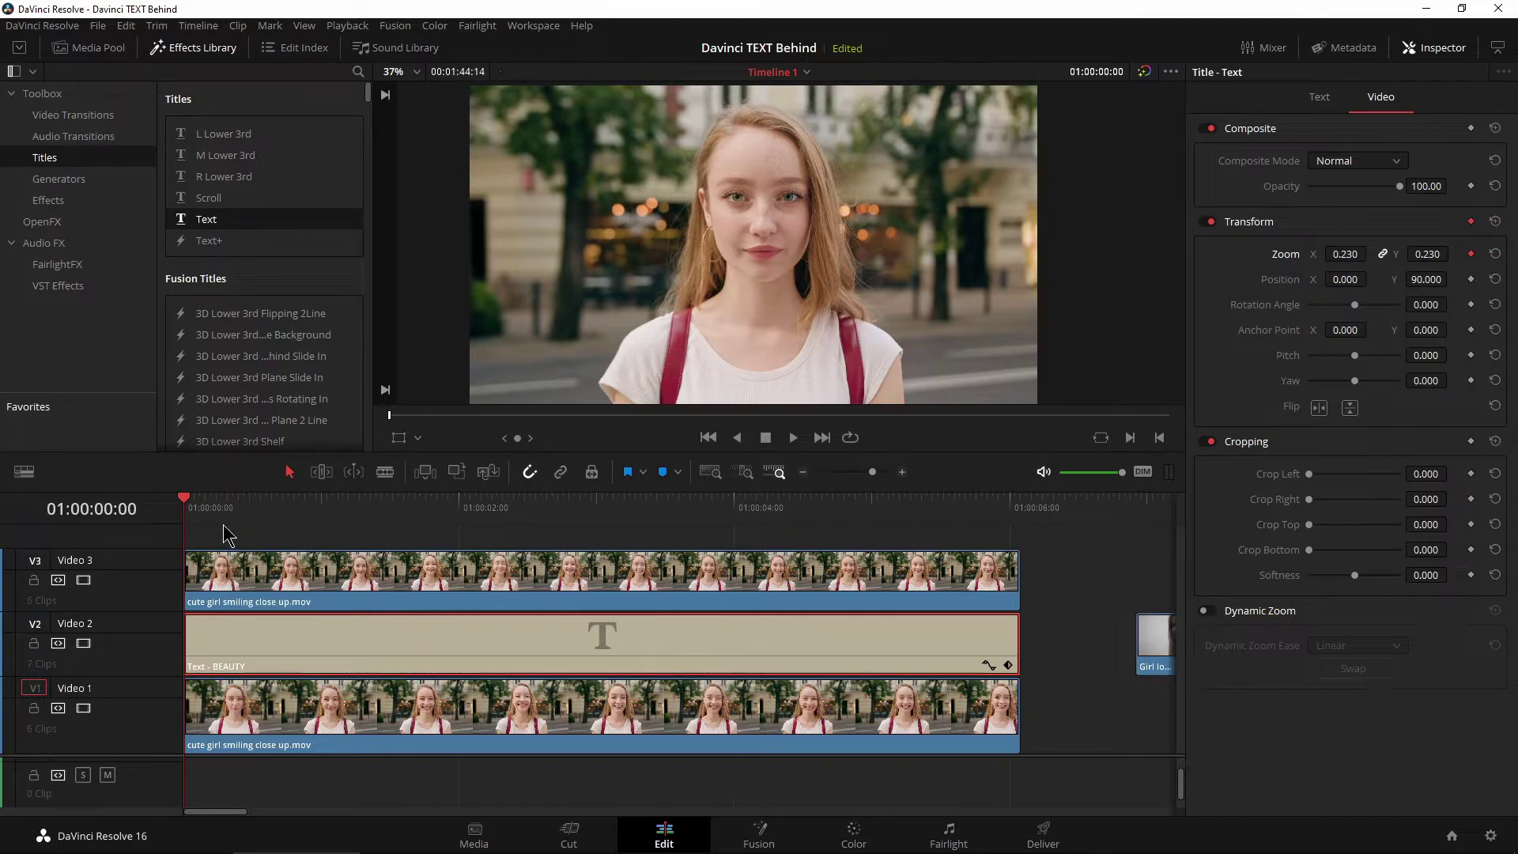
left_click_drag(202, 517, 602, 529)
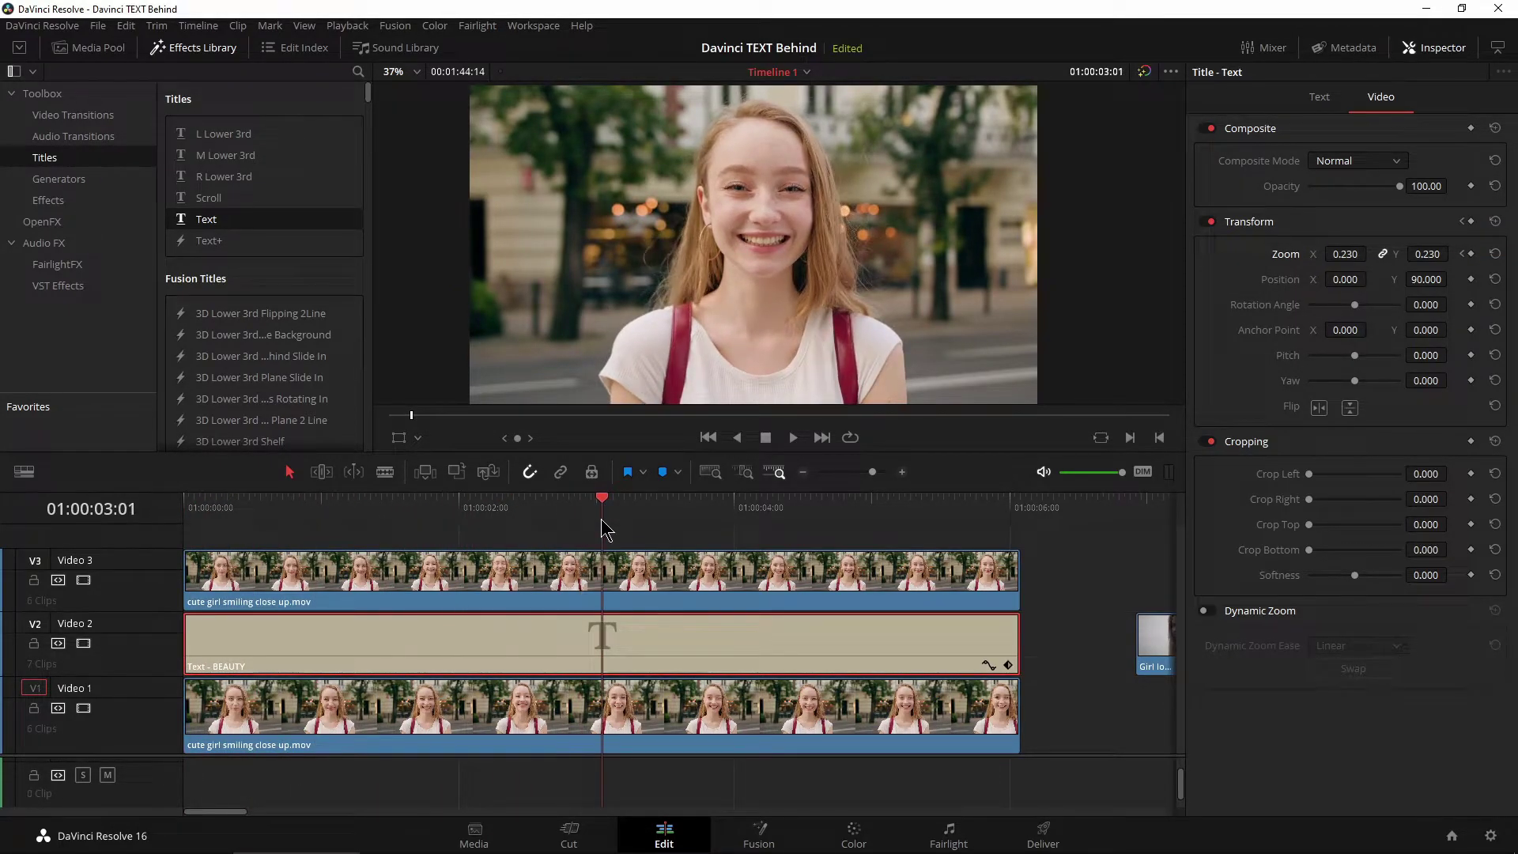
left_click_drag(1338, 254, 1371, 254)
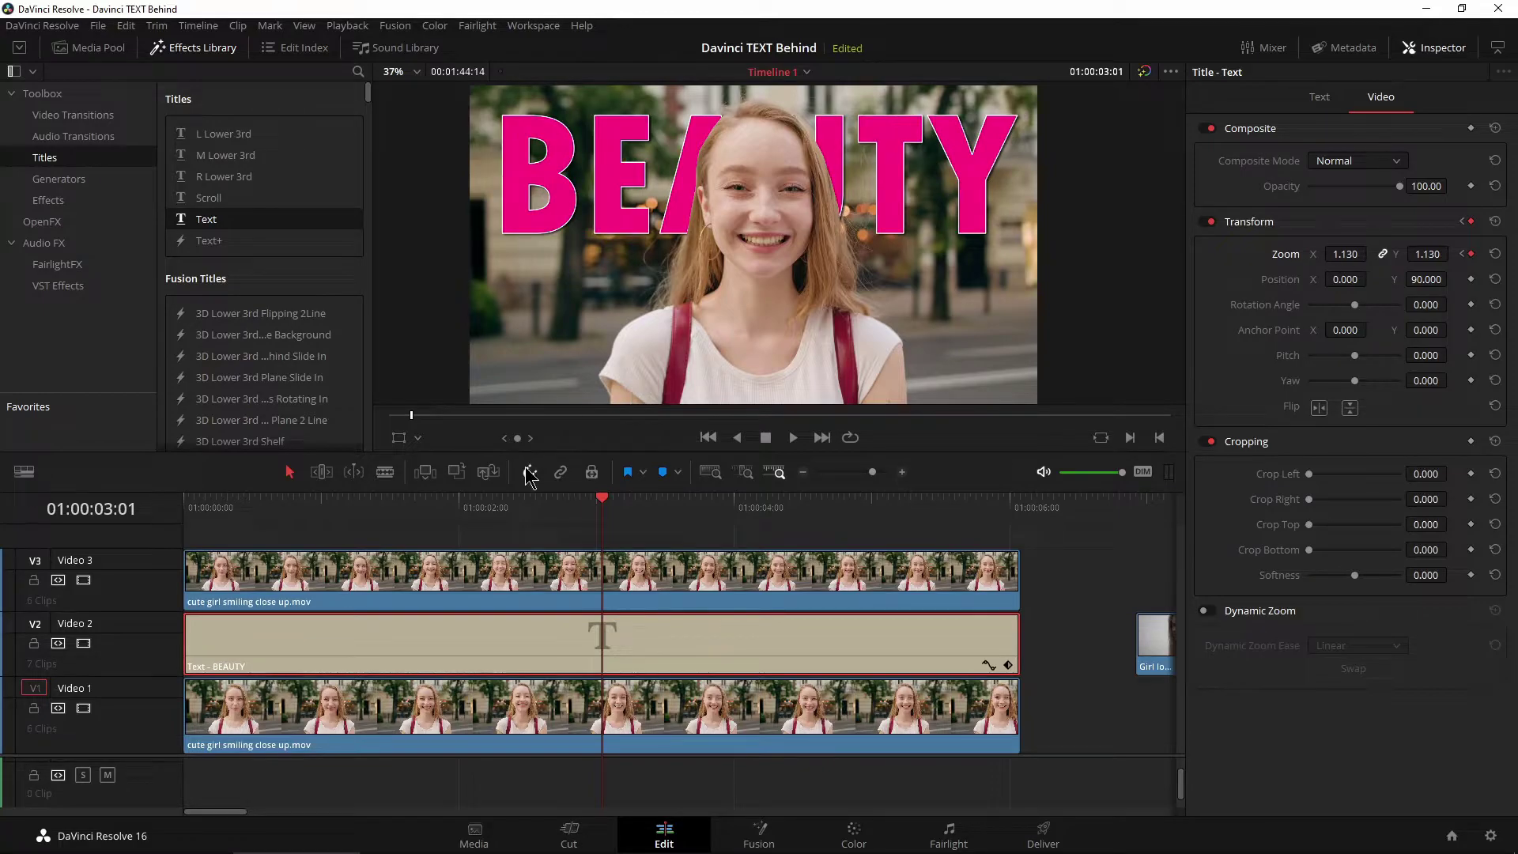
Play the title animation from the start of the timeline and check the growing text behind the girl in full screen.
left_click_drag(544, 506, 121, 503)
key("space")
left_click(184, 496)
key("space")
key("space")
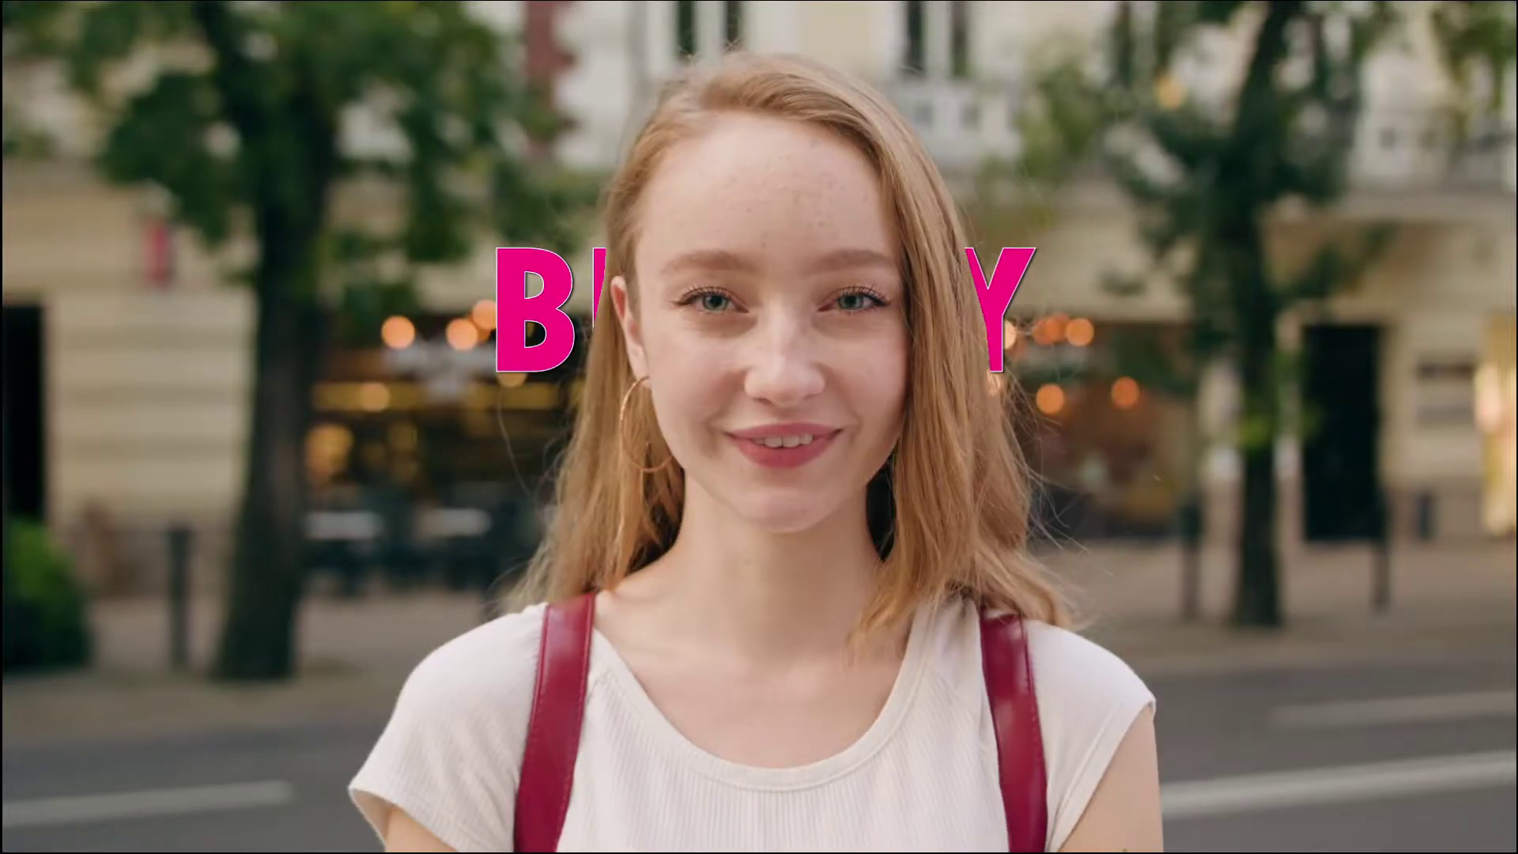
key("space")
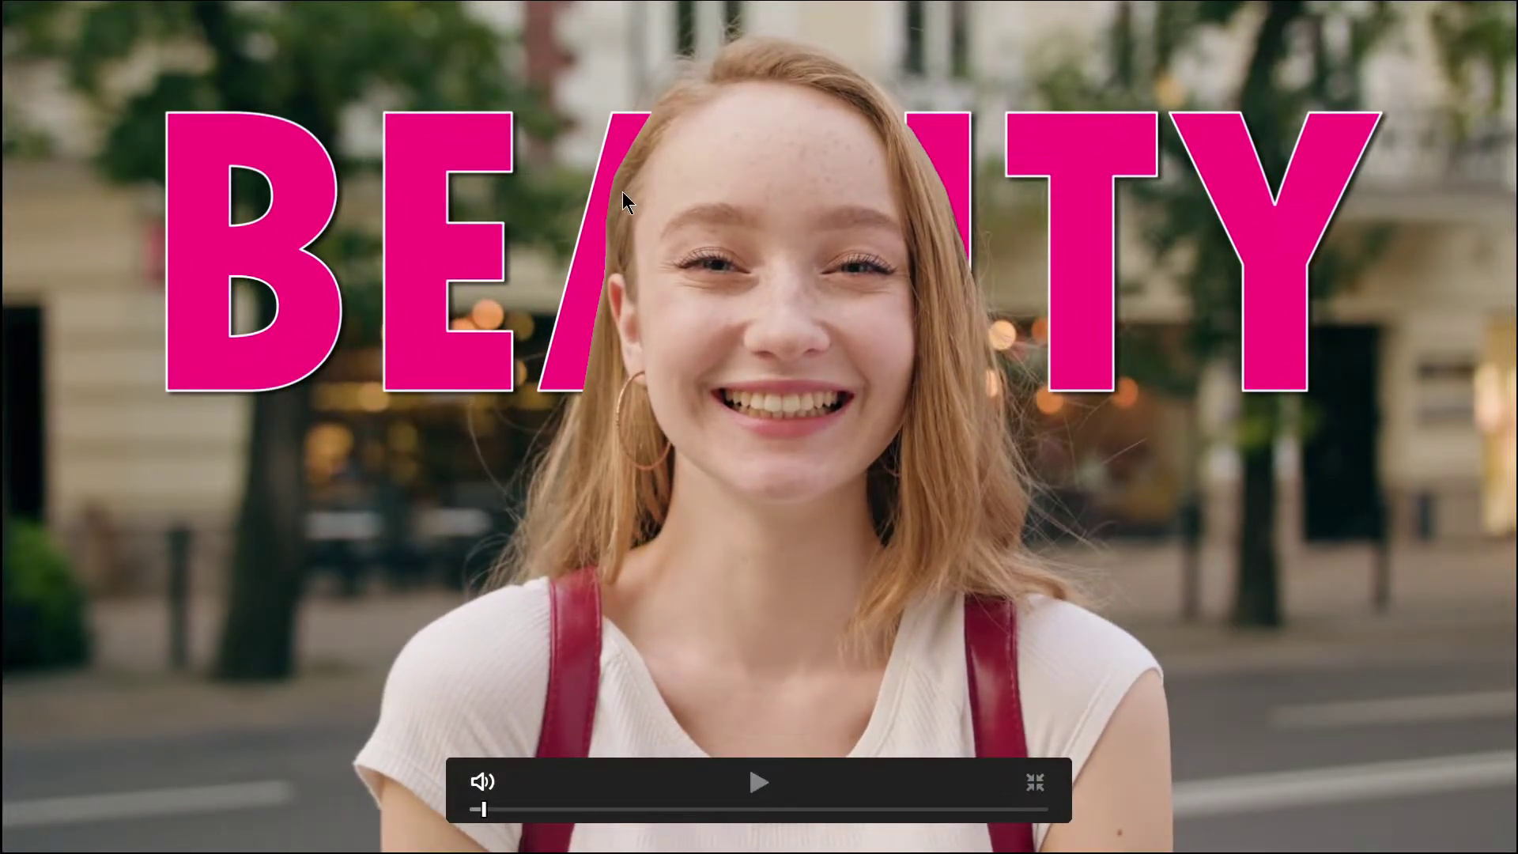
key("Escape")
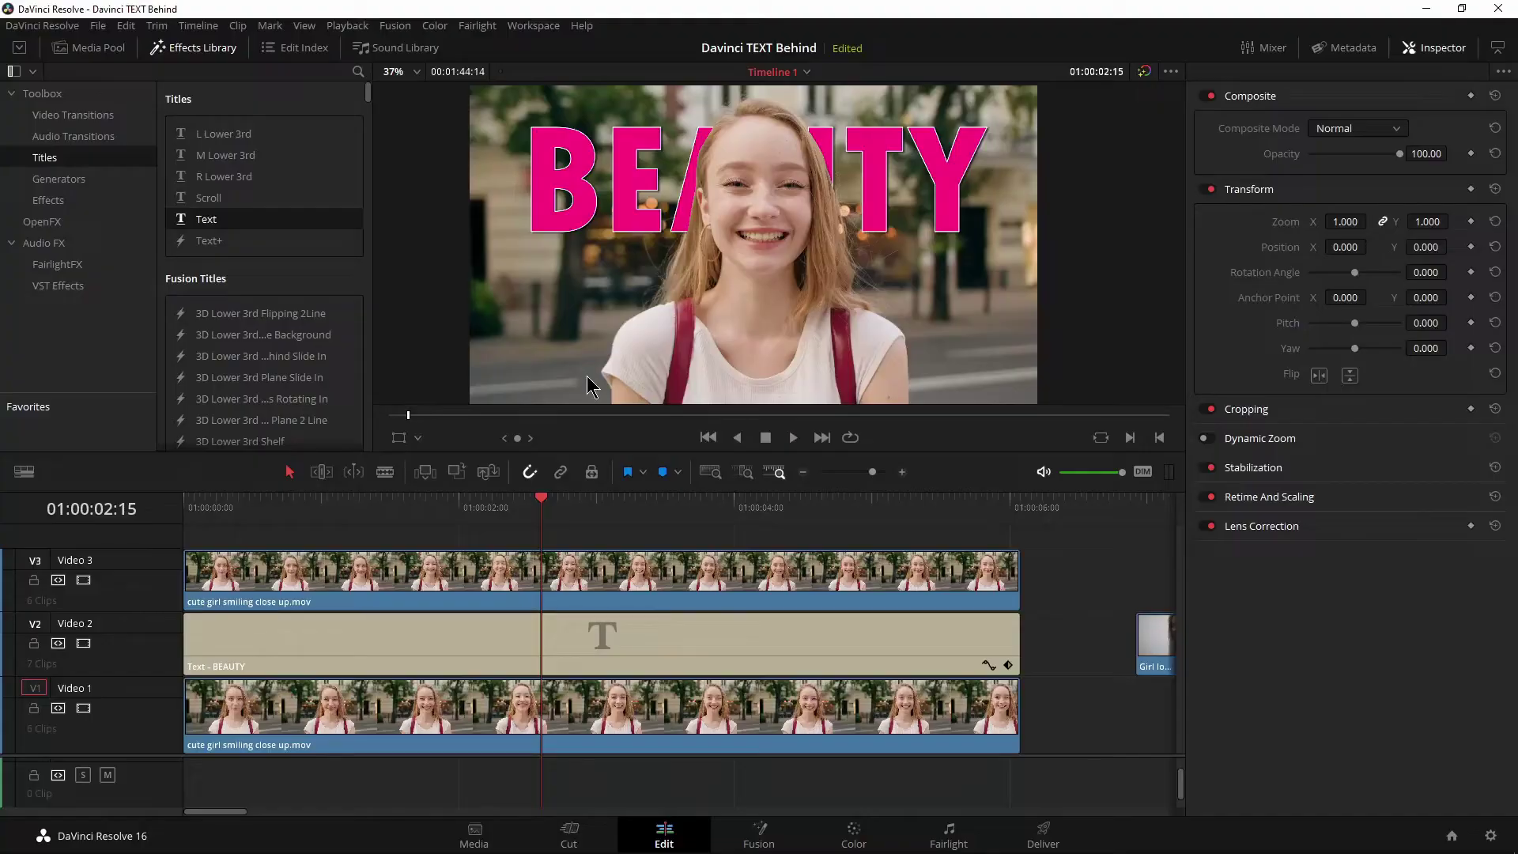
Soften the edge of the girl's mask on the Video 3 clip in the Color page by setting Soft 1 to 0.44.
left_click(571, 599)
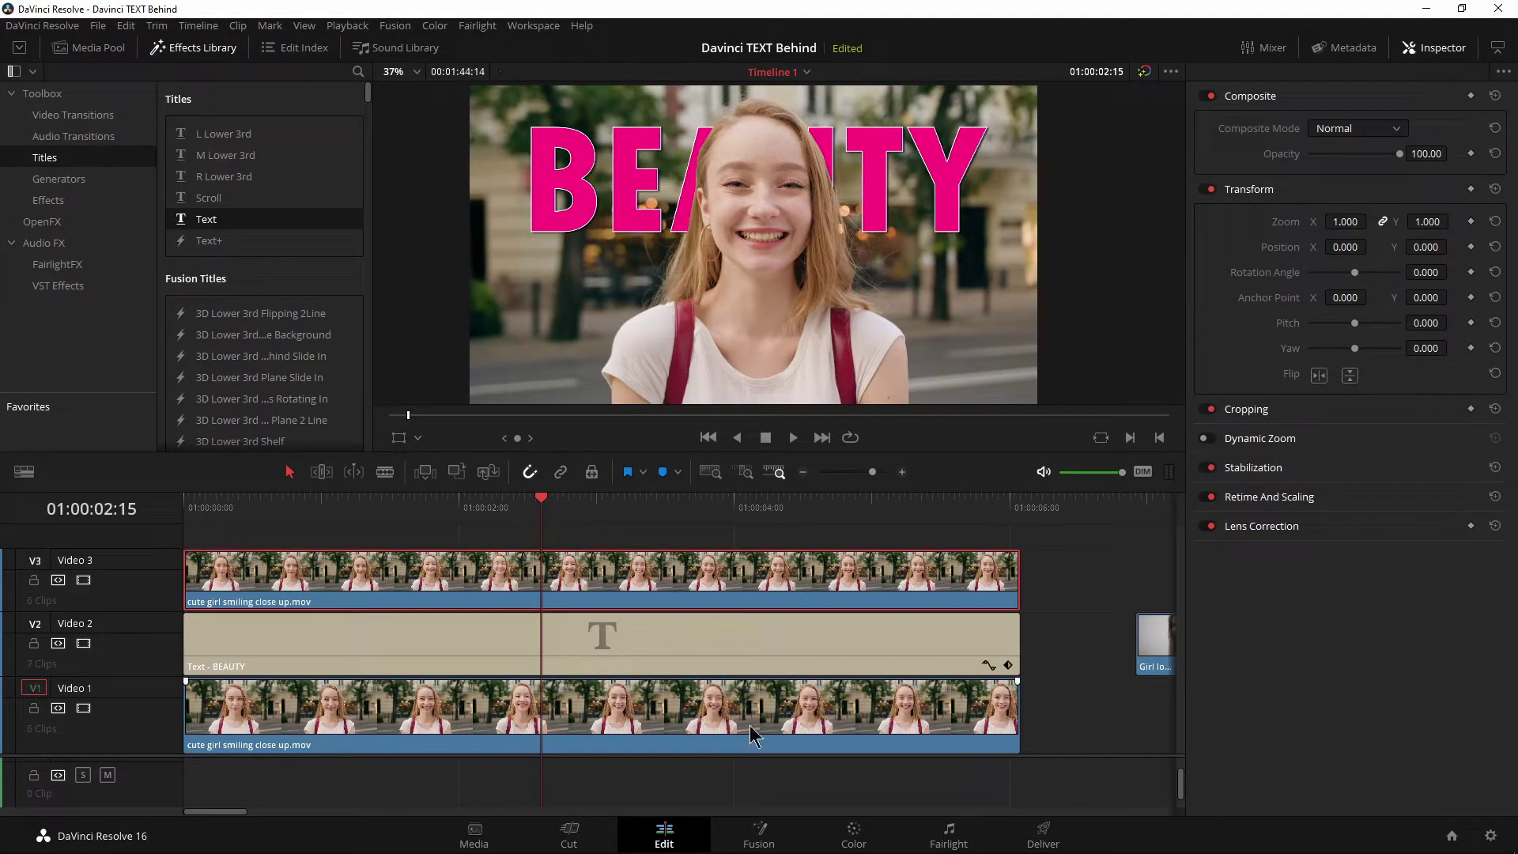
left_click(852, 836)
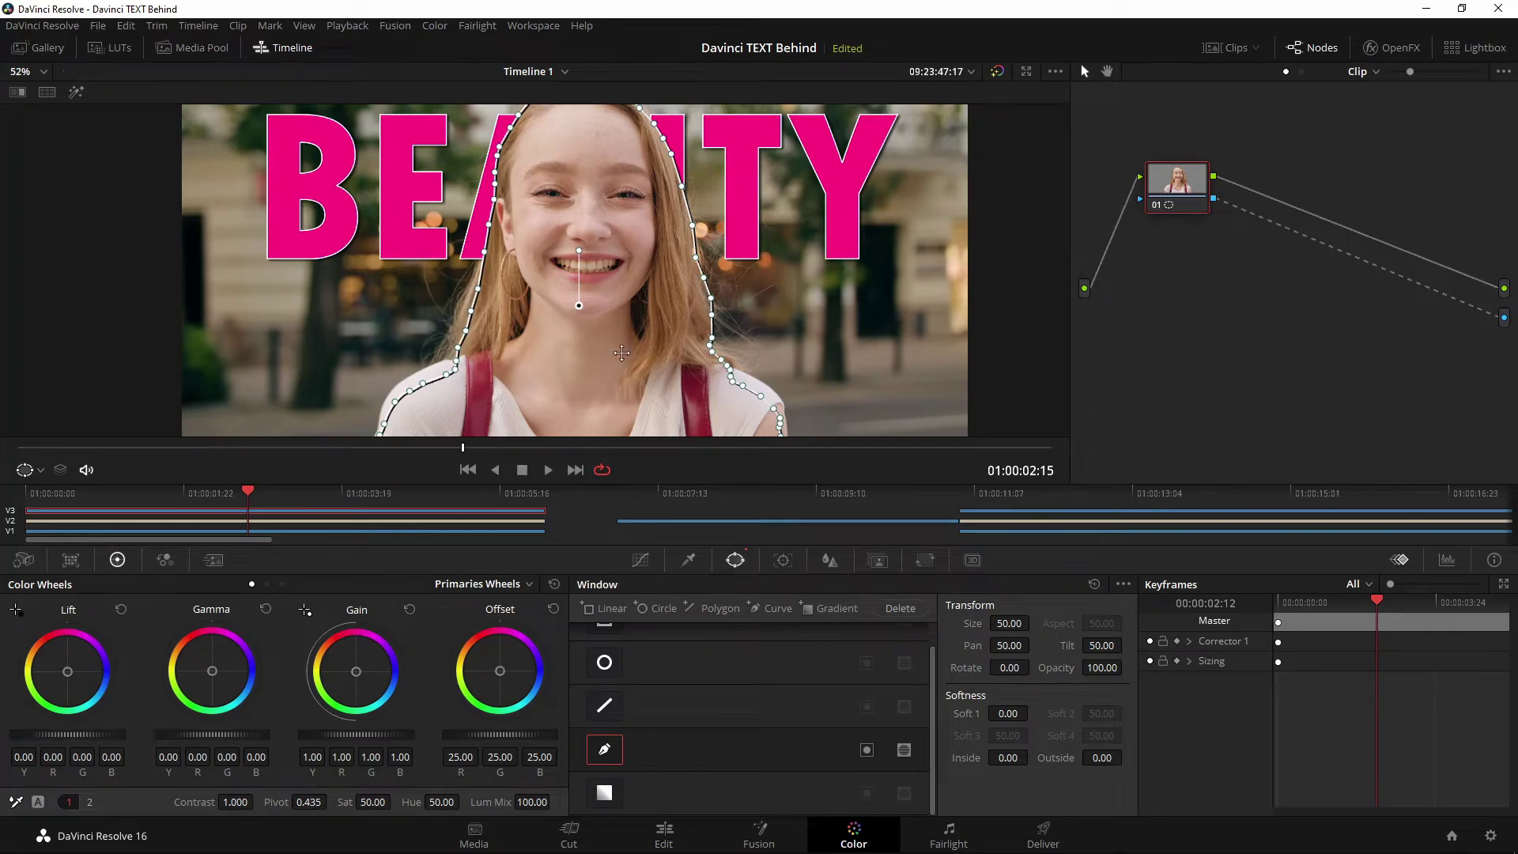
scroll(557, 190, "up", 8)
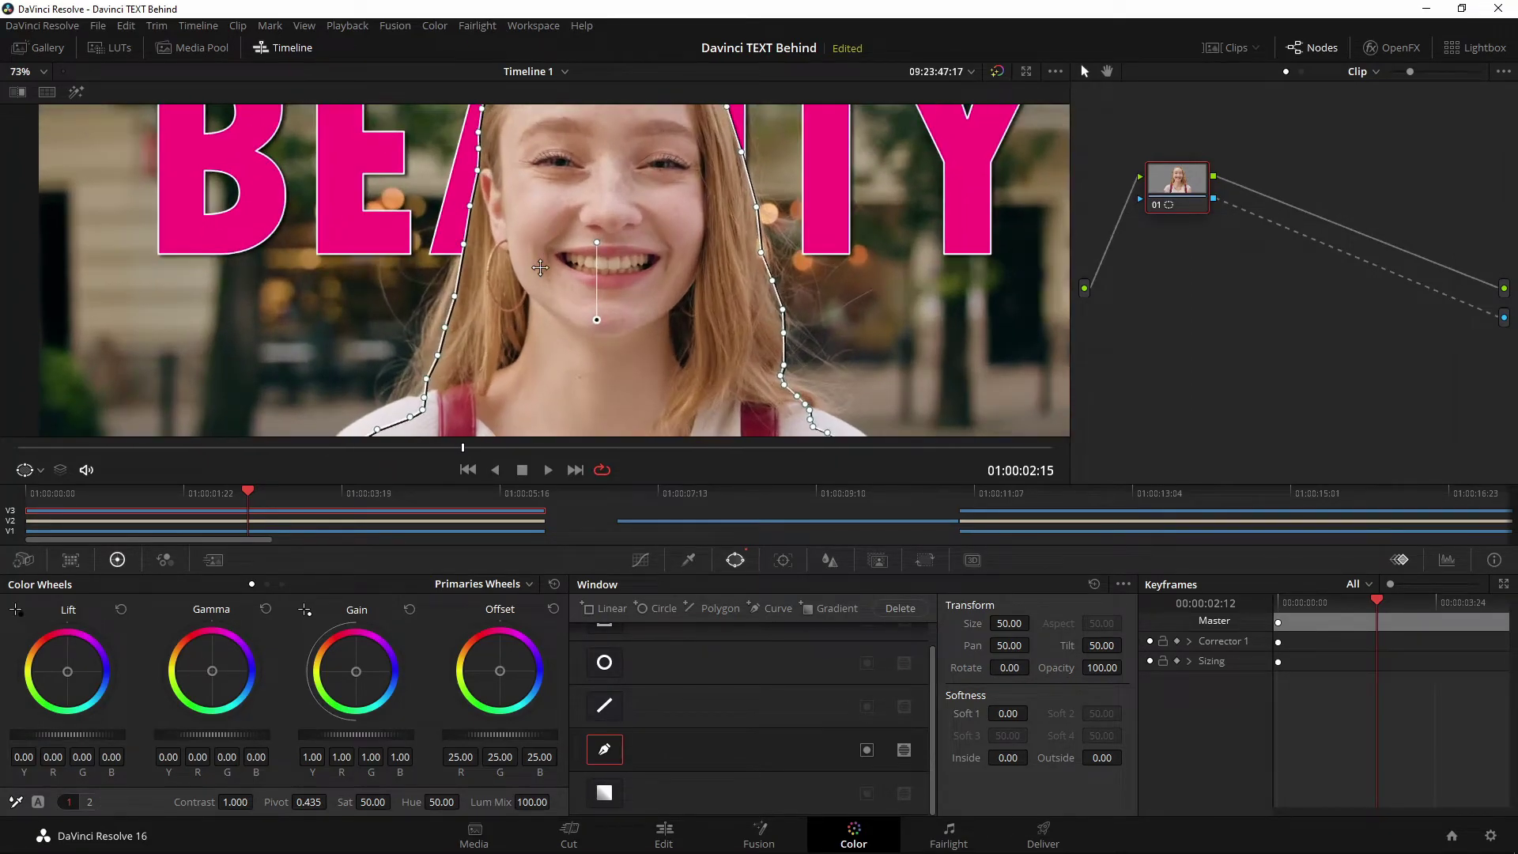
left_click_drag(715, 286, 816, 334)
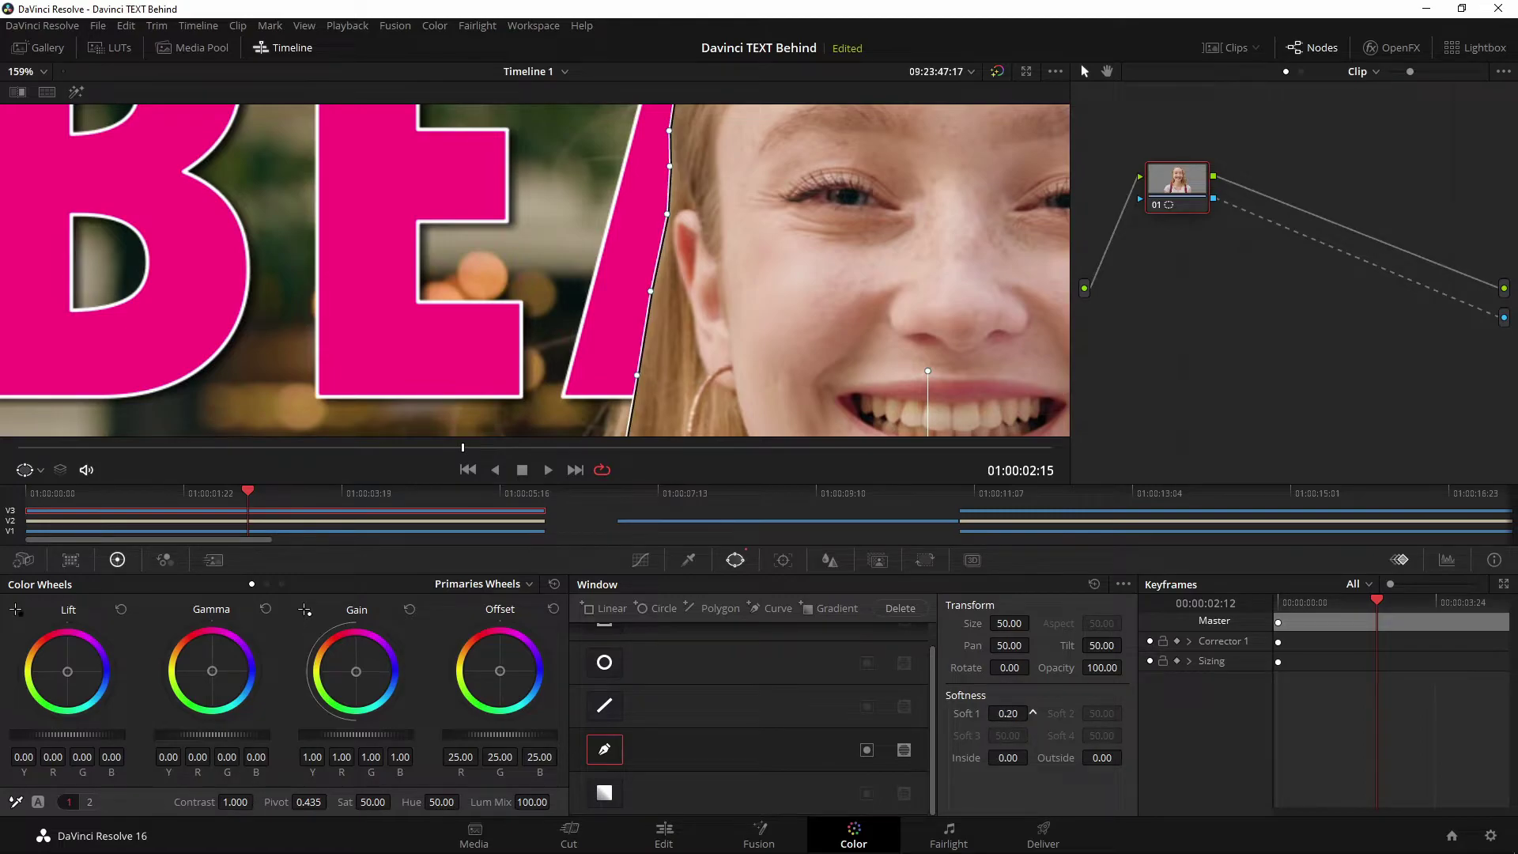
mouse_move(1008, 713)
left_mouse_down()
mouse_move(1026, 713)
mouse_move(1003, 712)
left_mouse_up()
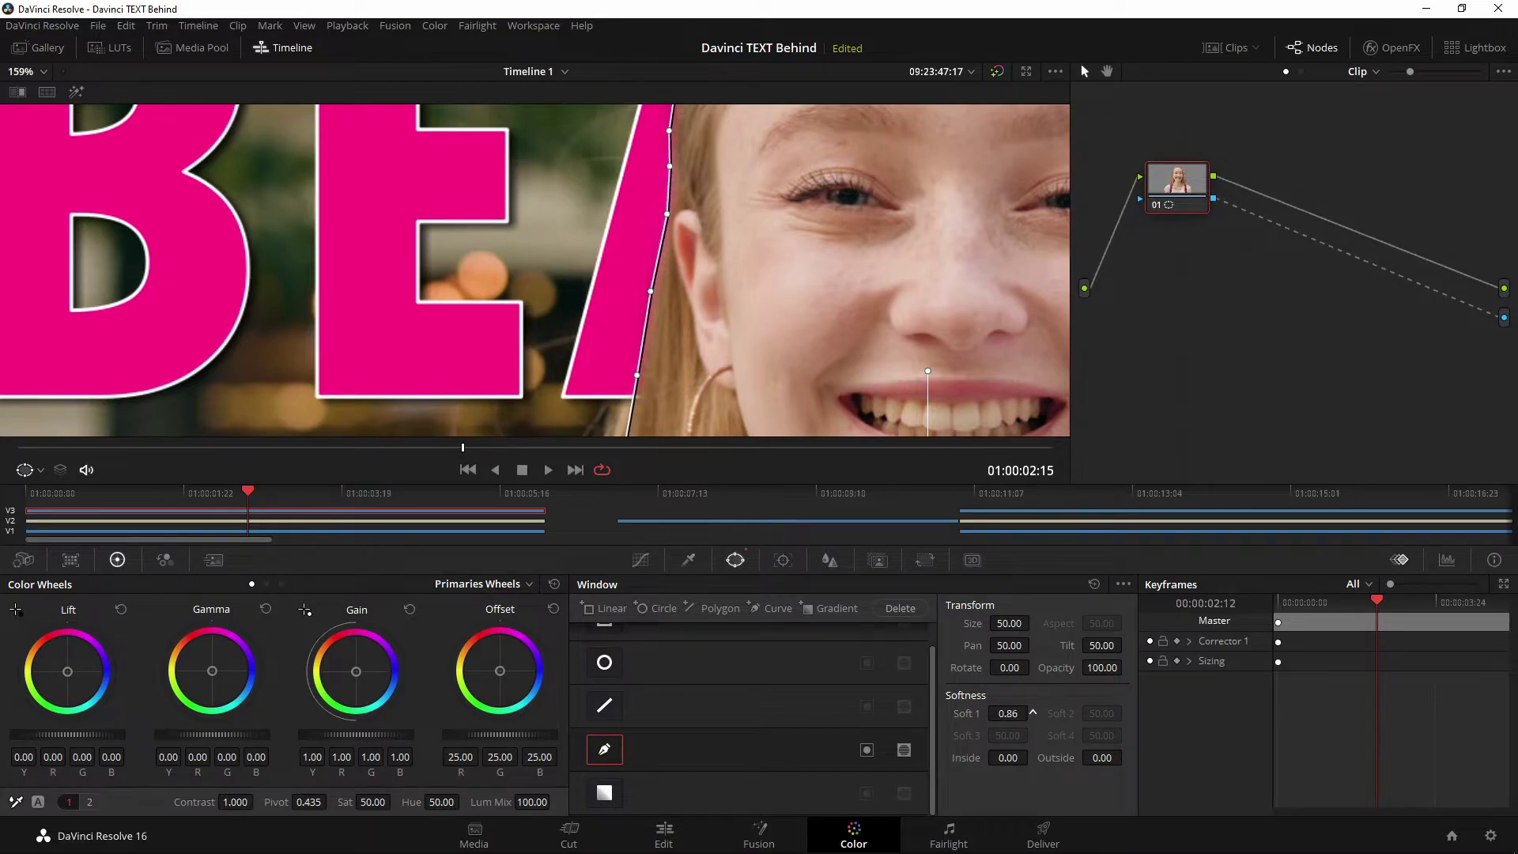
left_click_drag(1033, 756, 1033, 757)
scroll(1126, 757, "down", 20)
scroll(1008, 713, "up", 4)
Return to the Edit page and review the softened mask edge against the title in full screen.
left_click(665, 829)
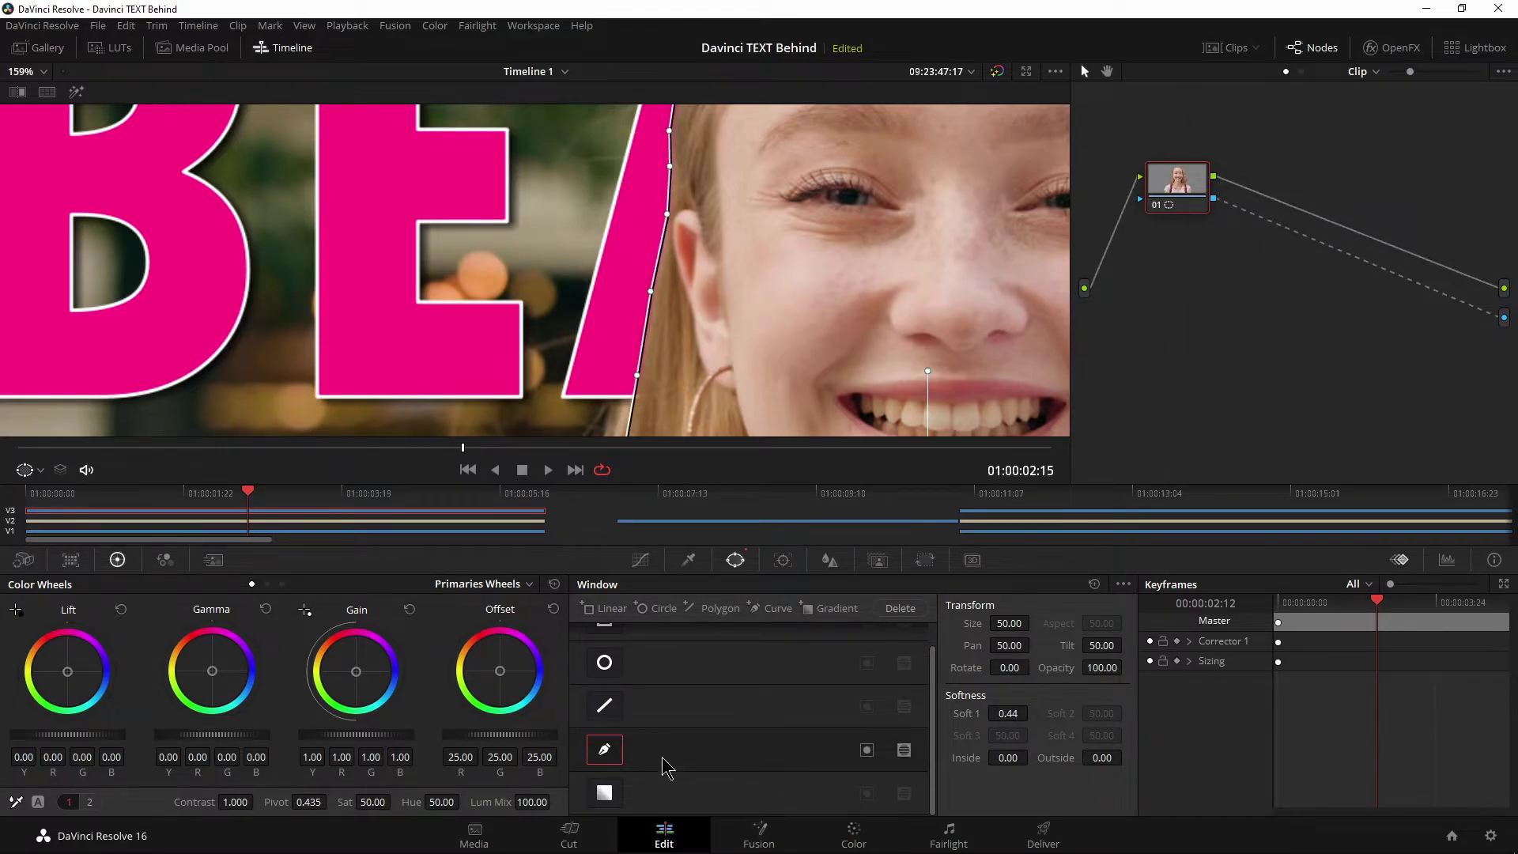
mouse_move(962, 8)
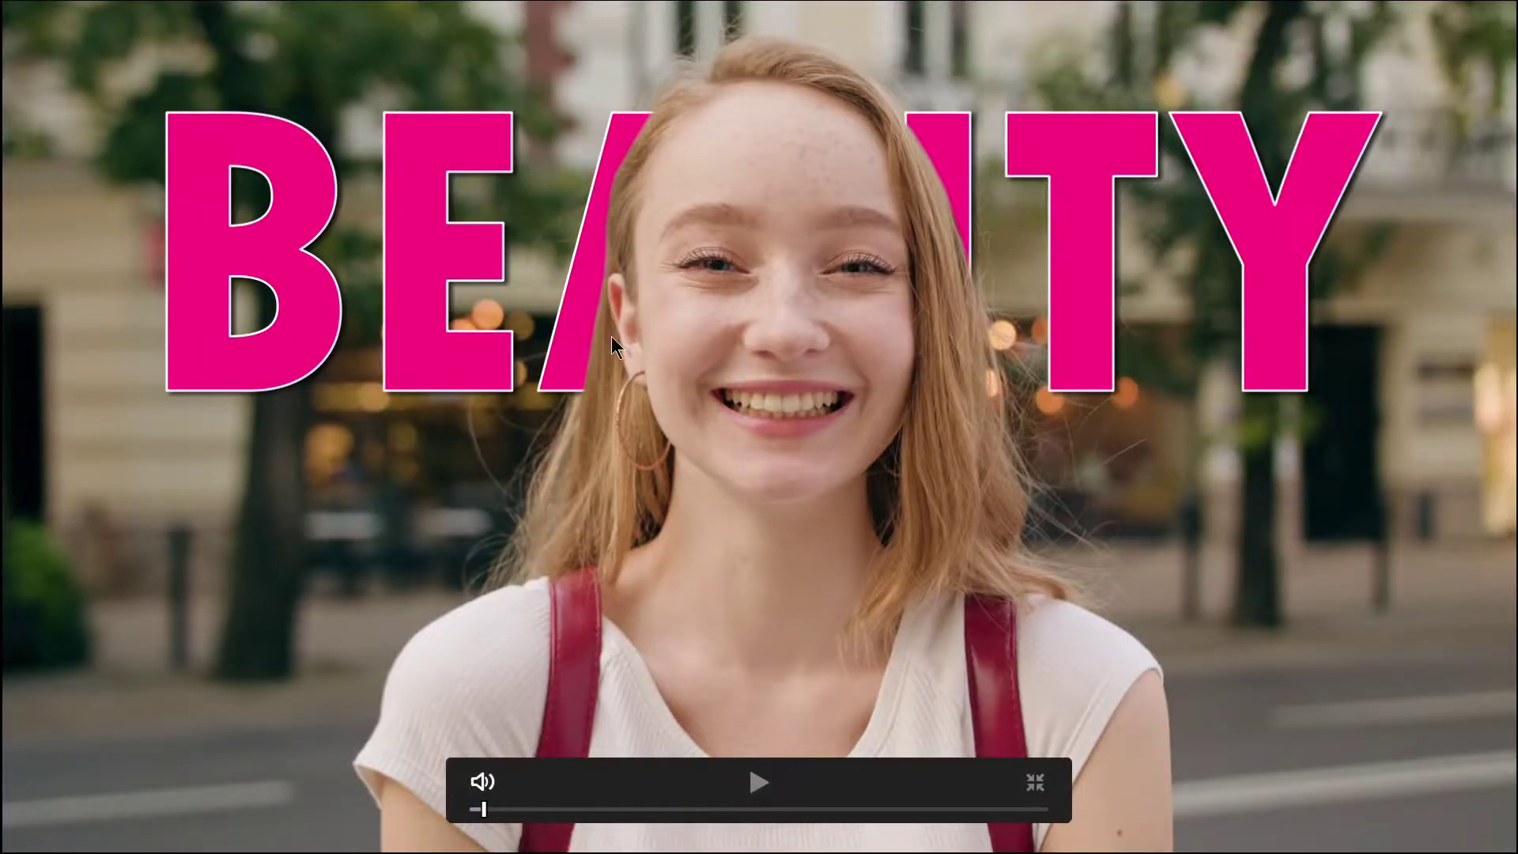
key("space")
key("Escape")
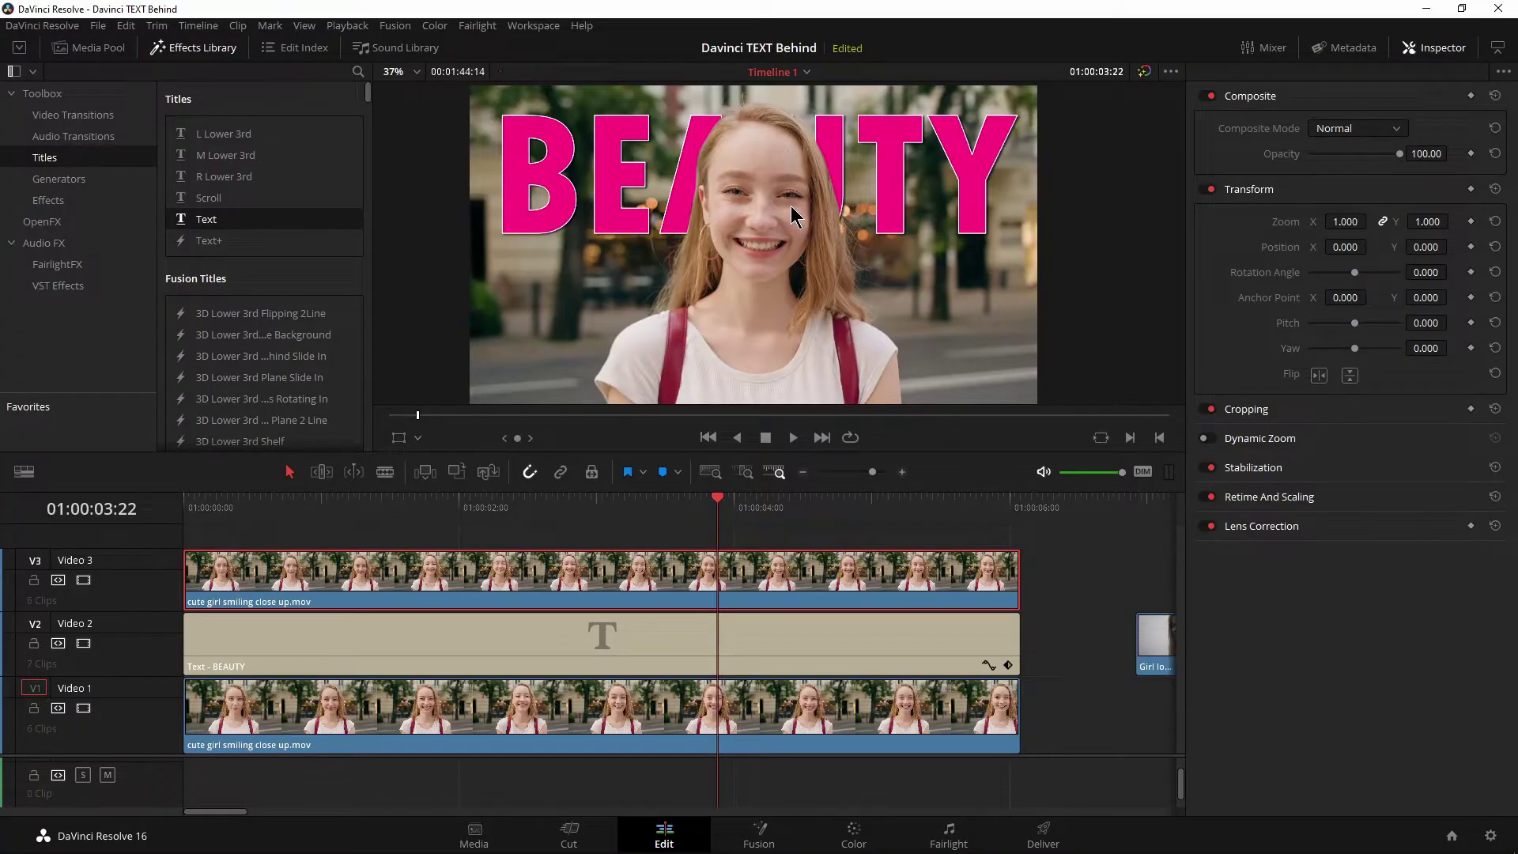
key("ctrl+f")
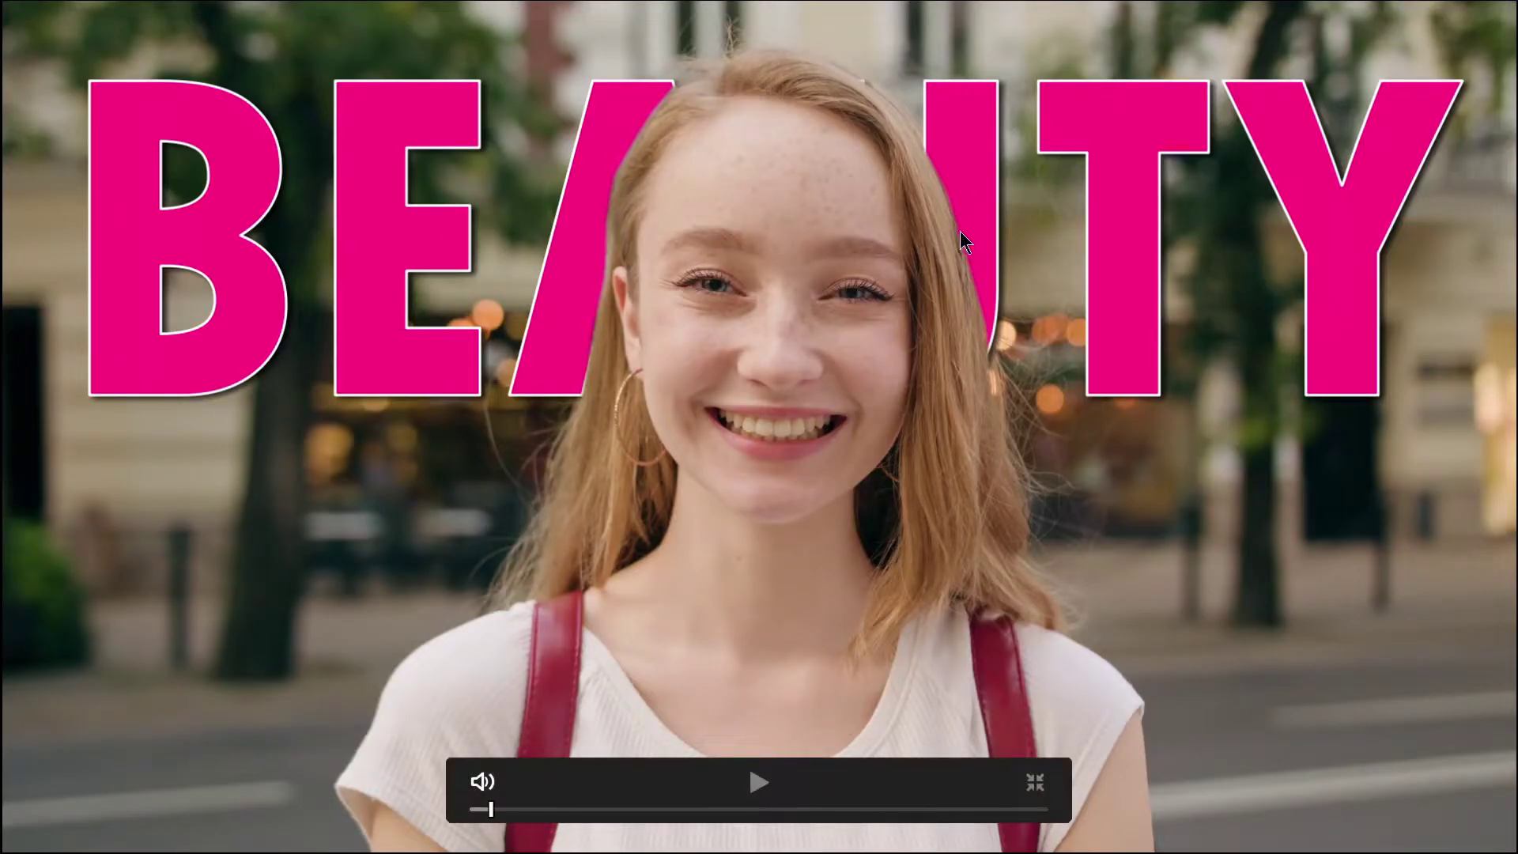
key("Escape")
Refine the mask points along the top of the girl's hair at 01:00:03:22 in the Color page and open the window tracker.
left_click(852, 831)
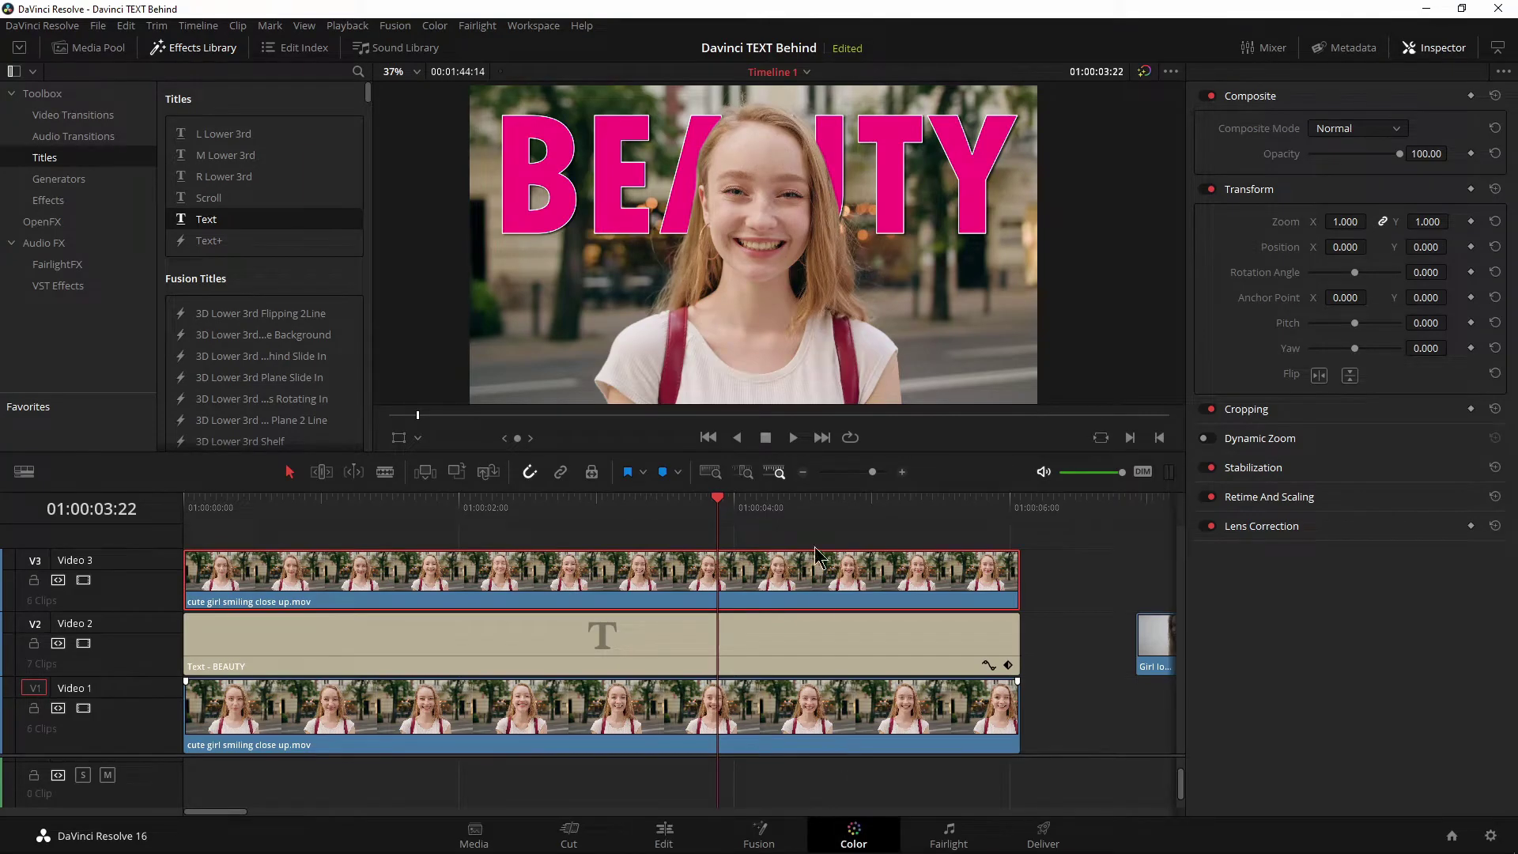
scroll(850, 256, "up", 3)
left_click_drag(850, 256, 633, 533)
left_click_drag(852, 110, 734, 325)
left_click_drag(533, 323, 537, 327)
left_click_drag(618, 275, 651, 267)
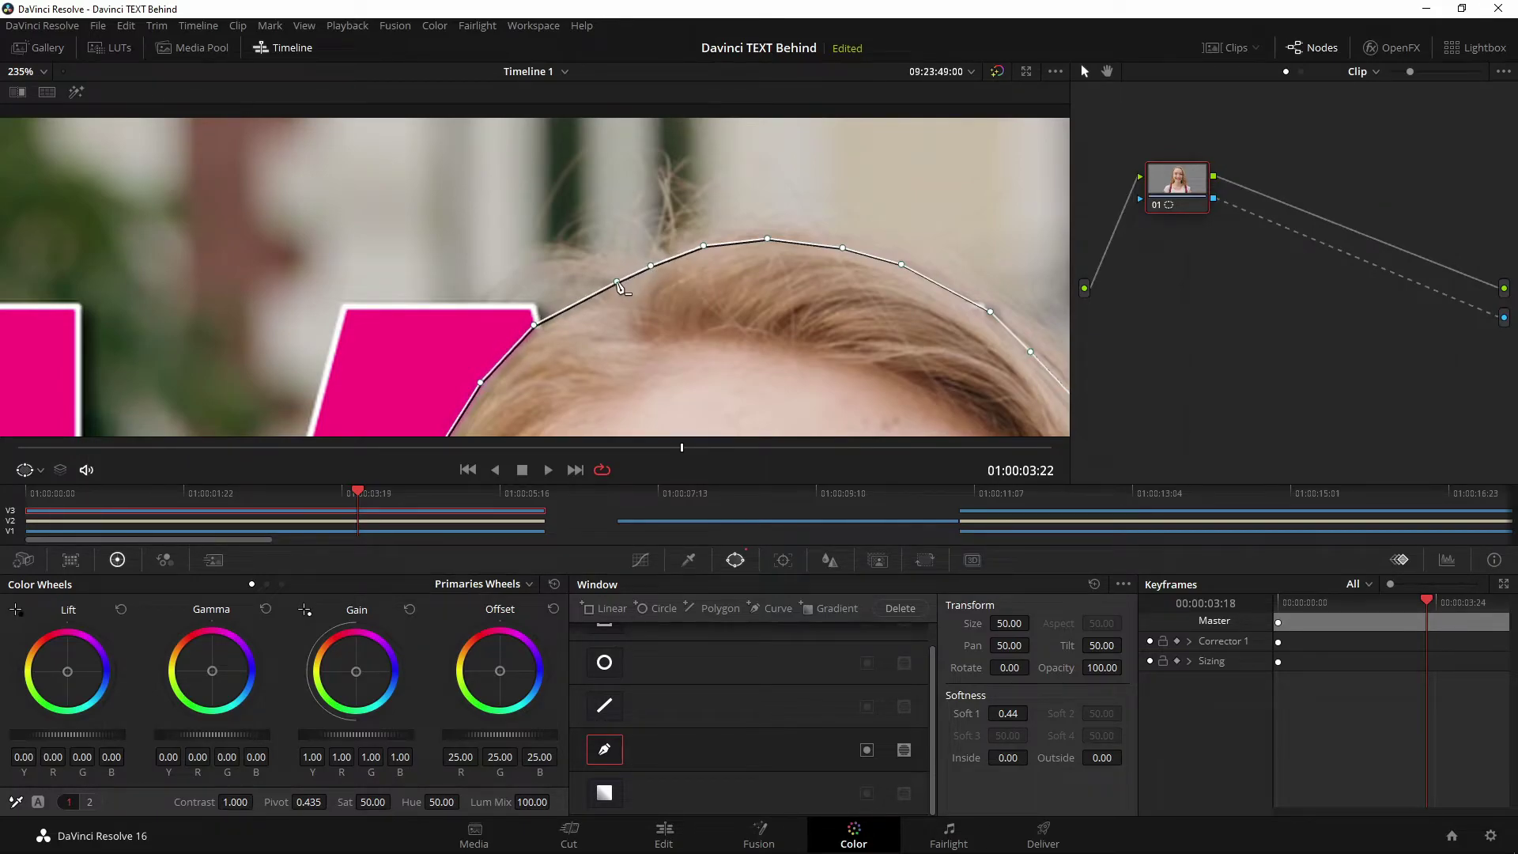
left_click_drag(843, 250, 842, 253)
left_click(782, 560)
scroll(584, 332, "down", 10)
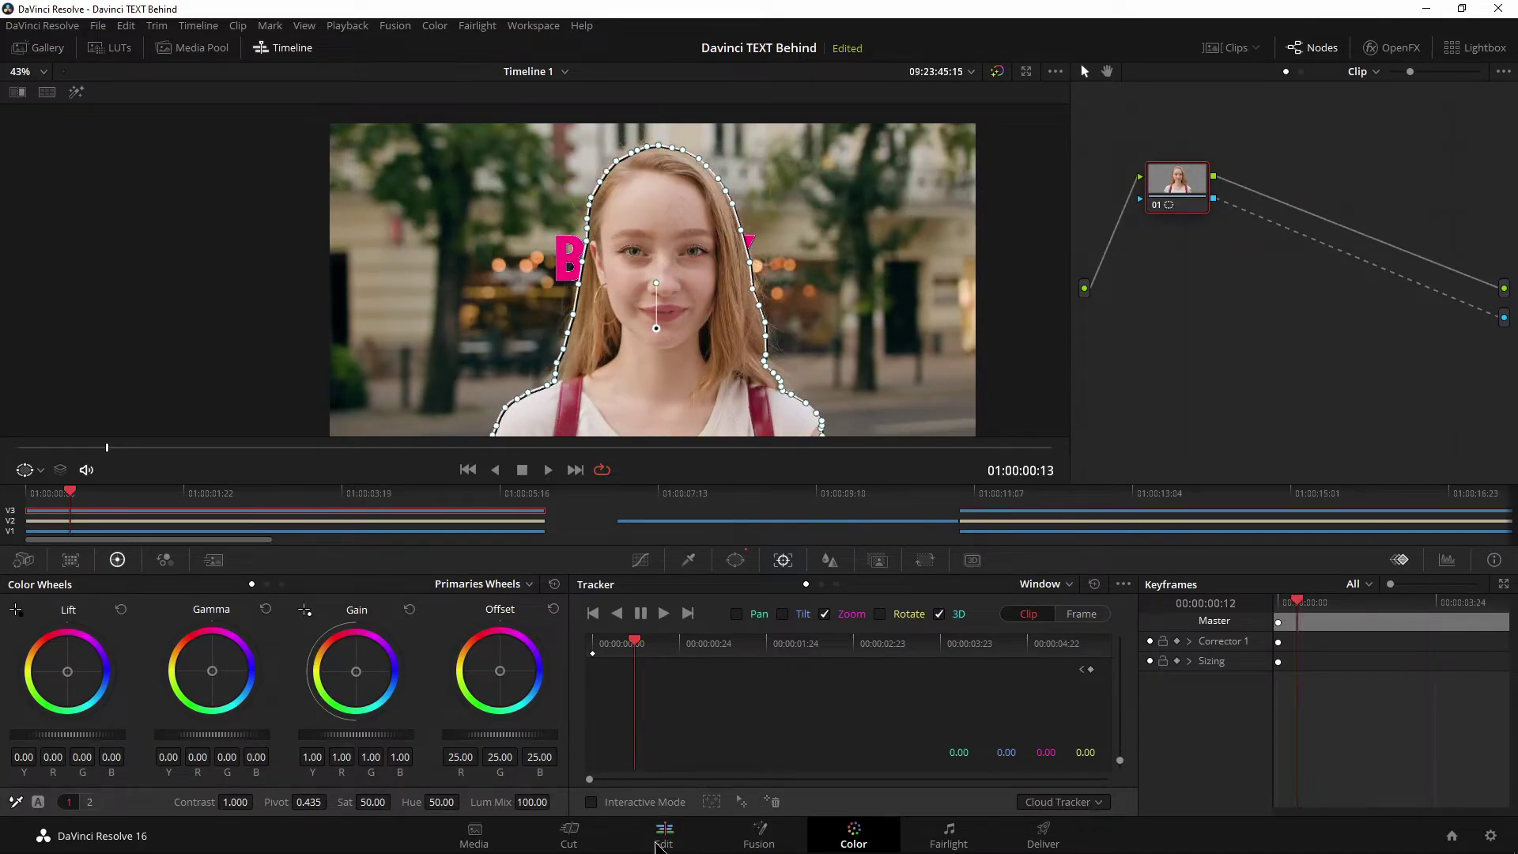
Play the timeline from near the start on the Edit page to check the refined mask with the title animation.
left_click(663, 836)
left_click(228, 518)
key("space")
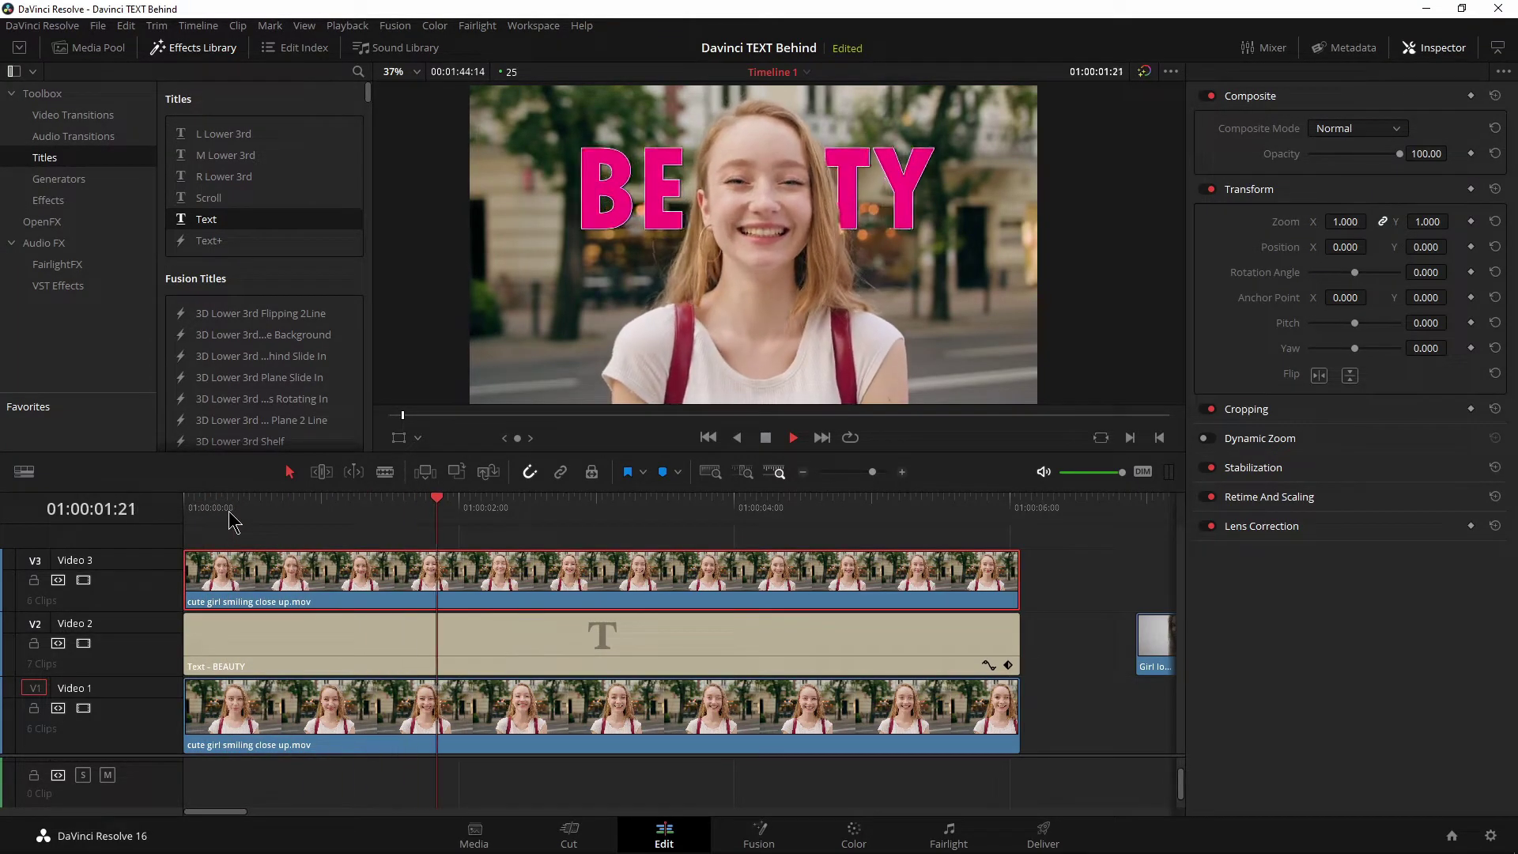
key("space")
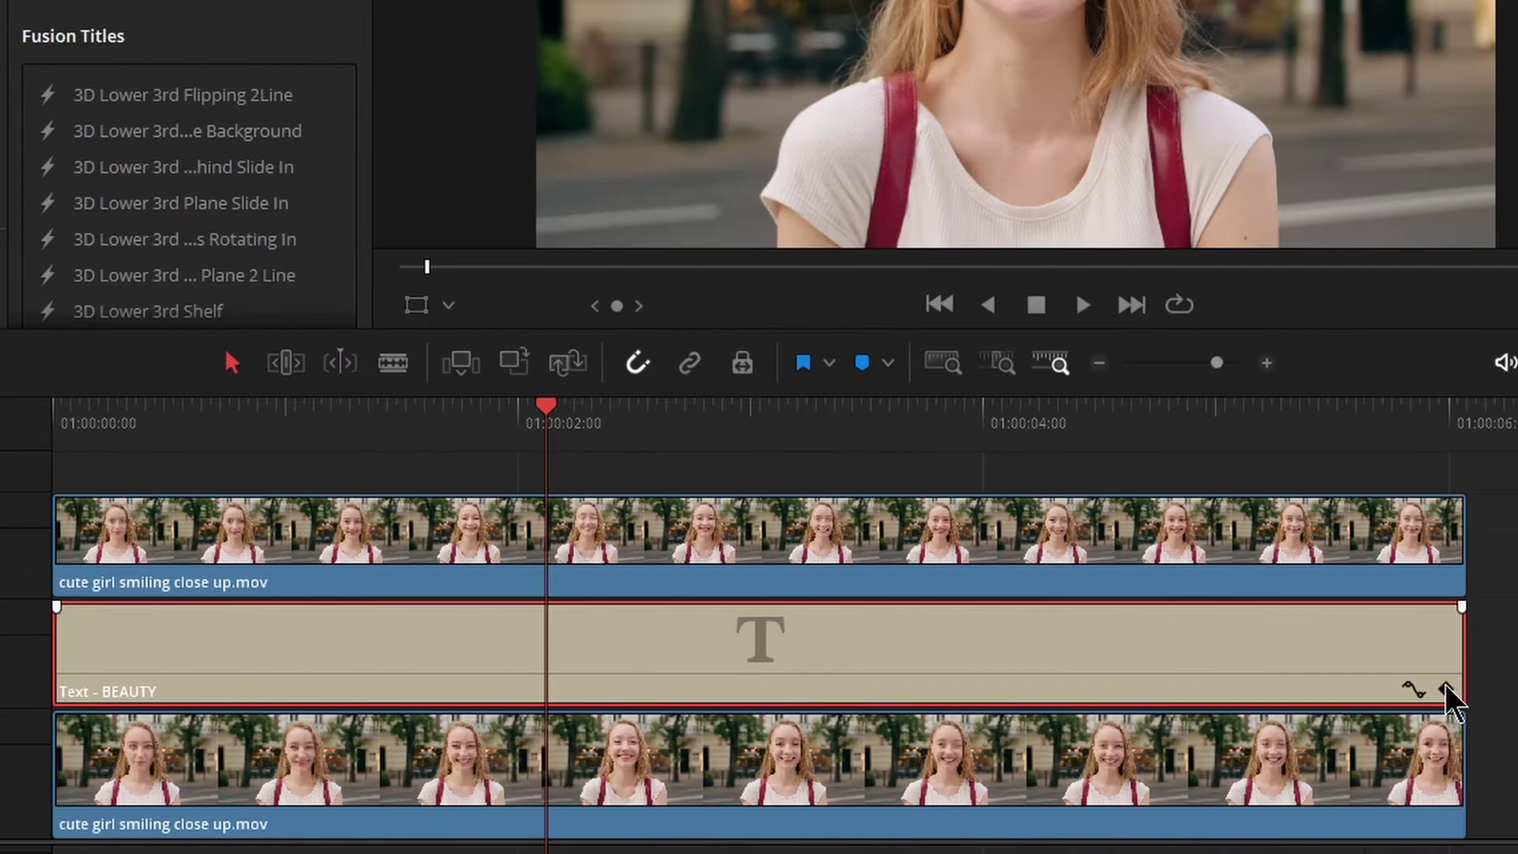
Expand the BEAUTY title's Transform keyframe track in the timeline and move the playhead to about 01:00:03:00.
left_click(1007, 665)
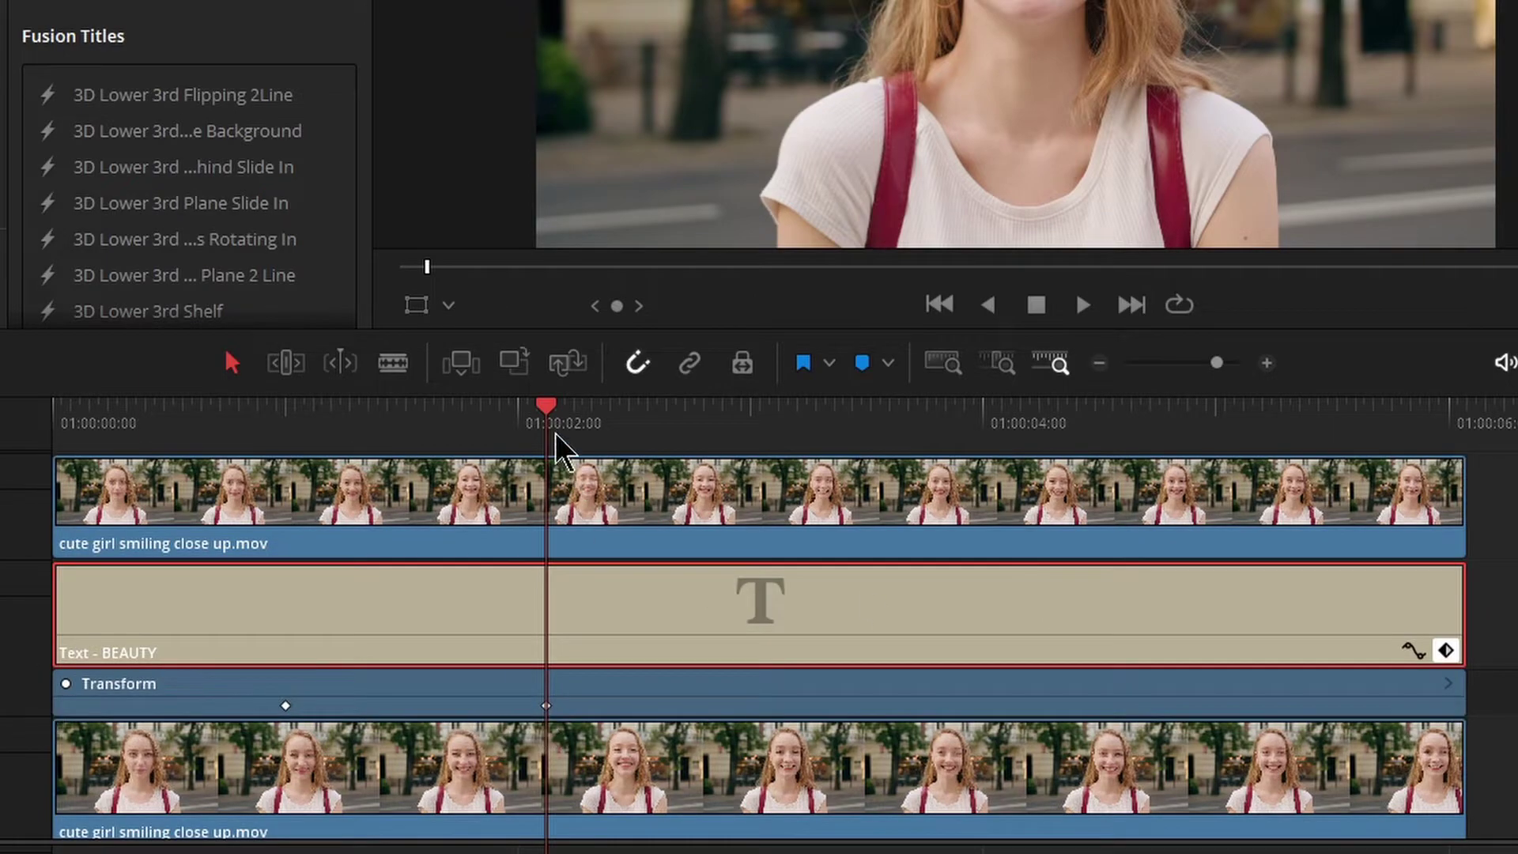
left_click_drag(559, 434, 756, 430)
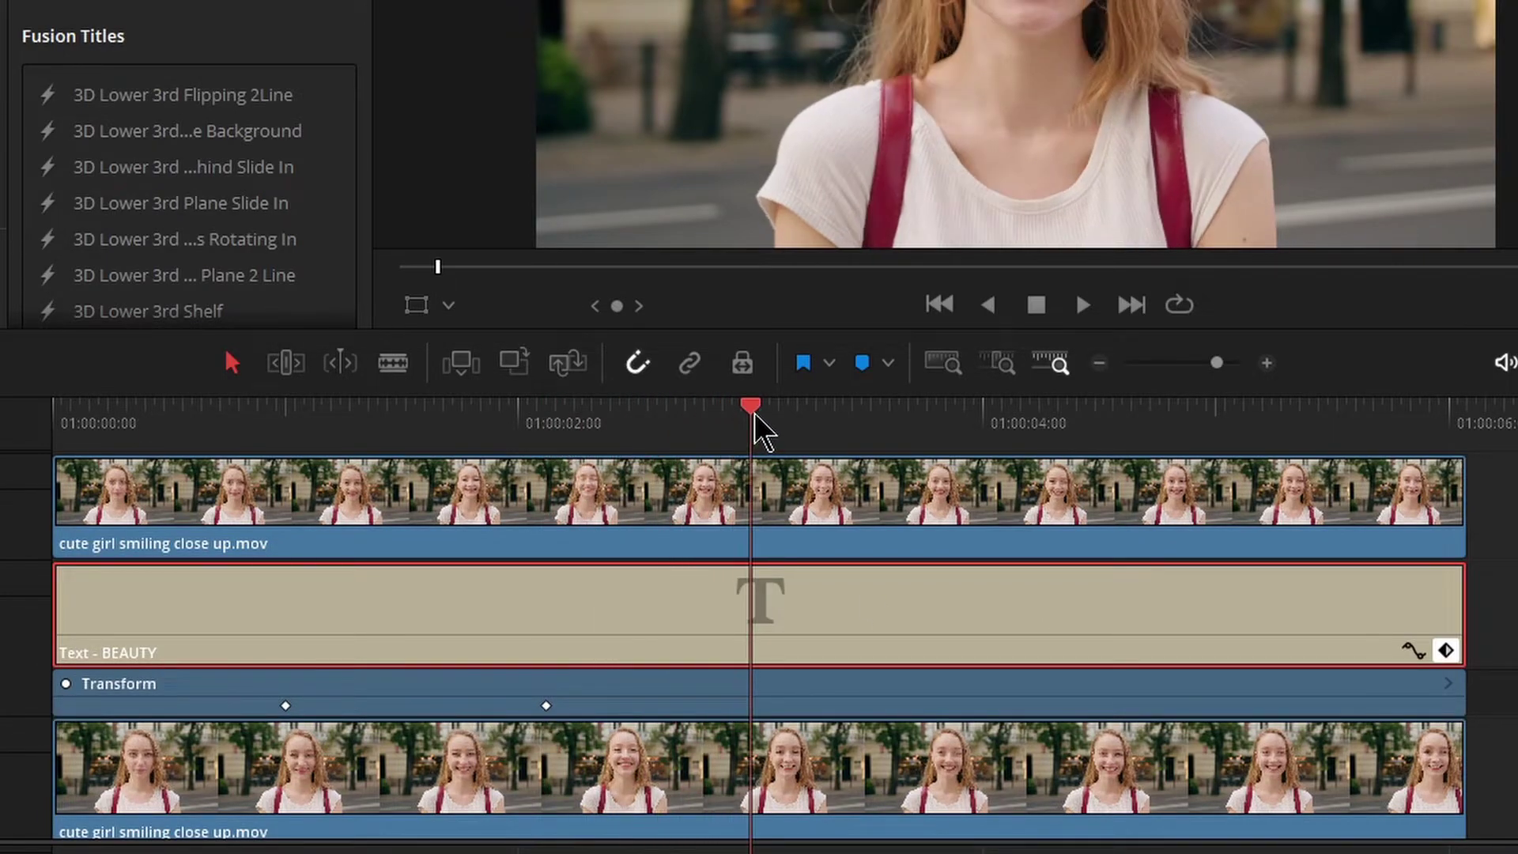
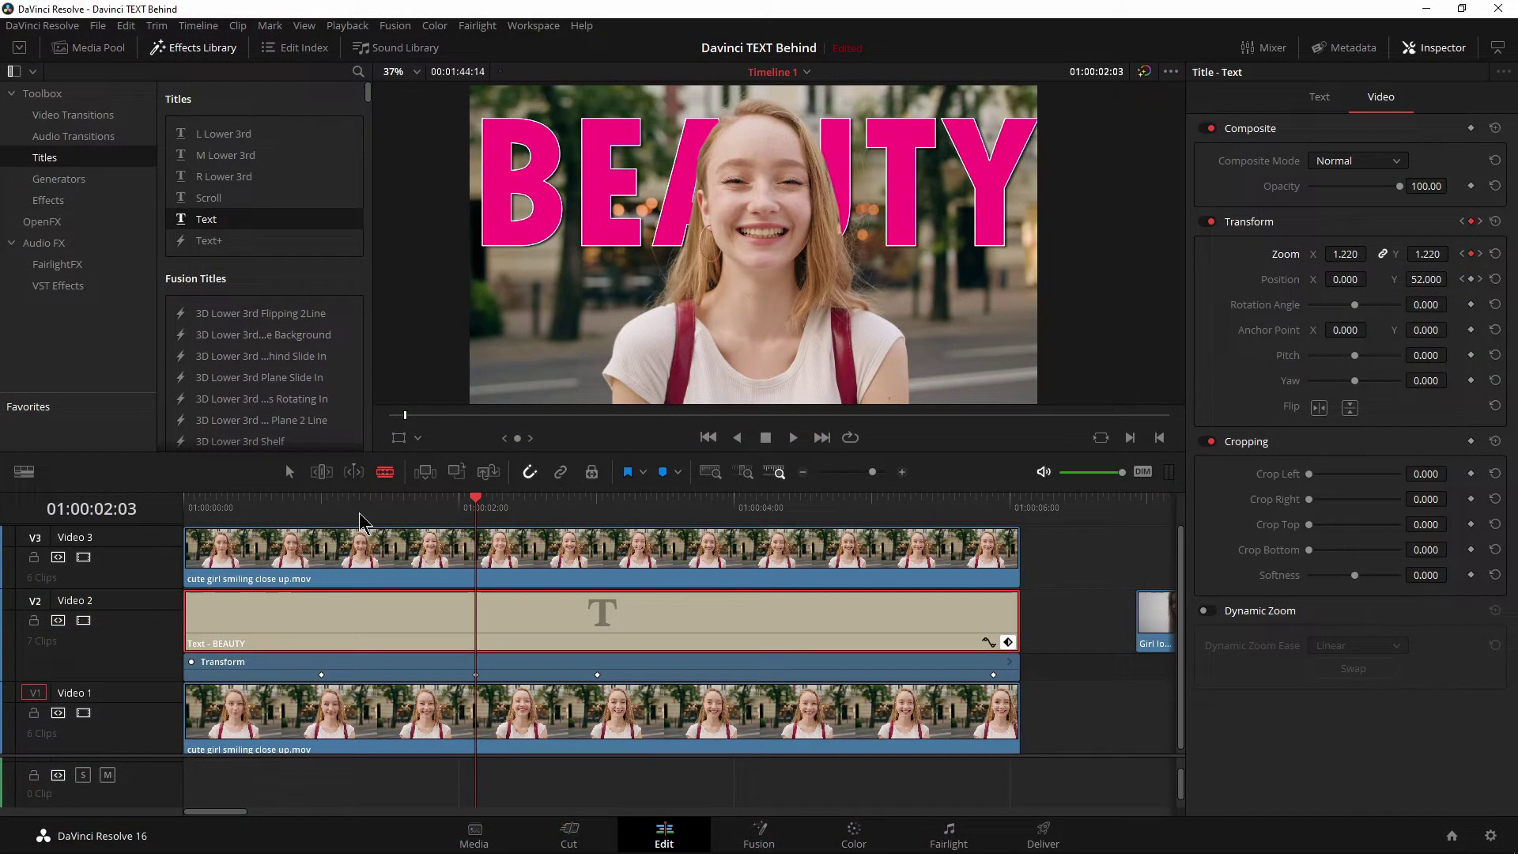
Check which command is assigned to the C key in the keyboard customization settings.
left_click(42, 25)
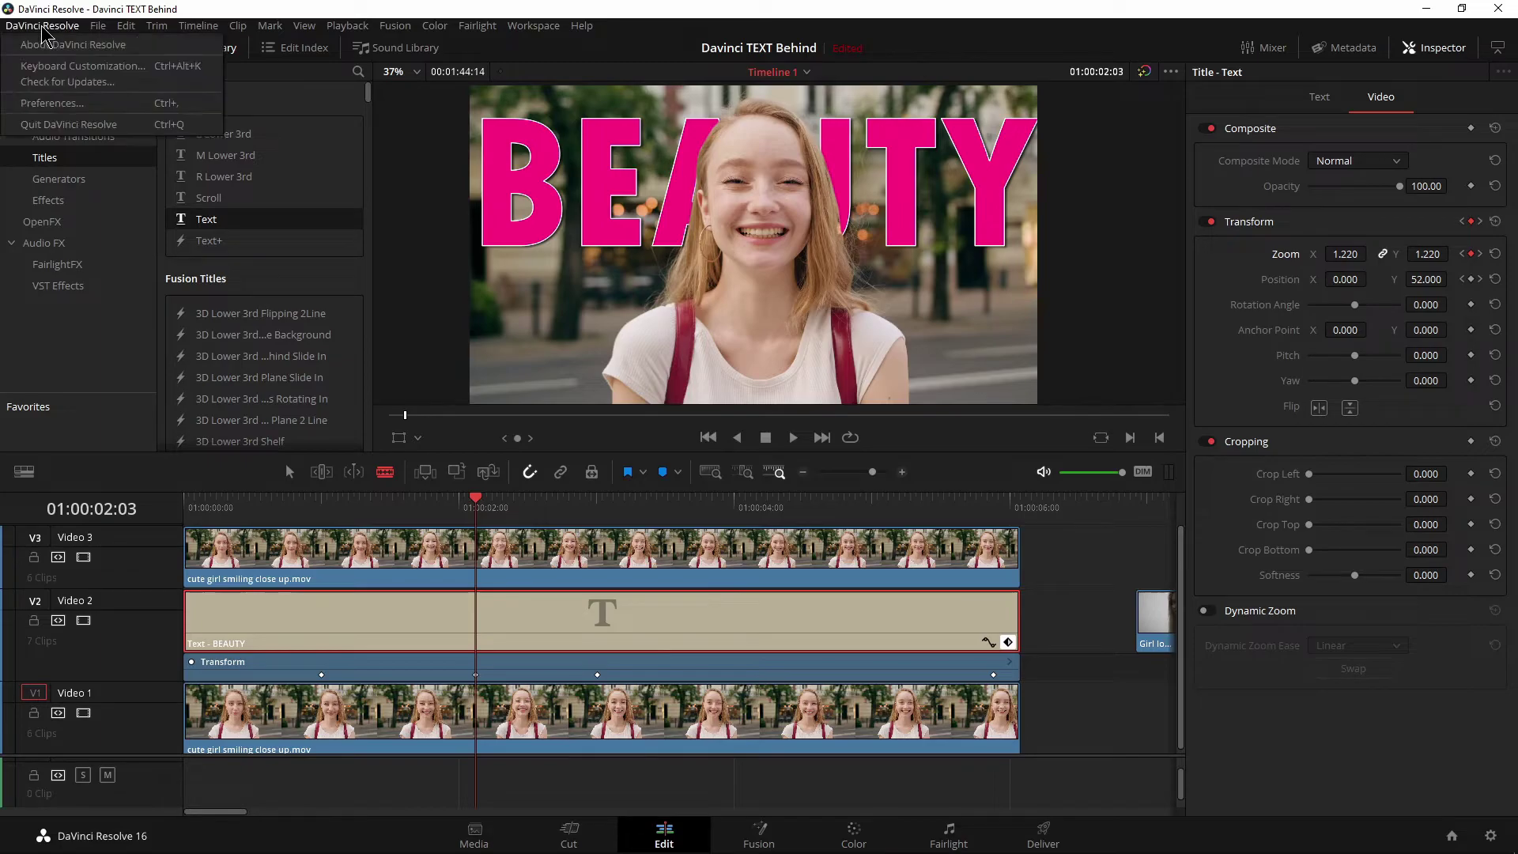
left_click(101, 67)
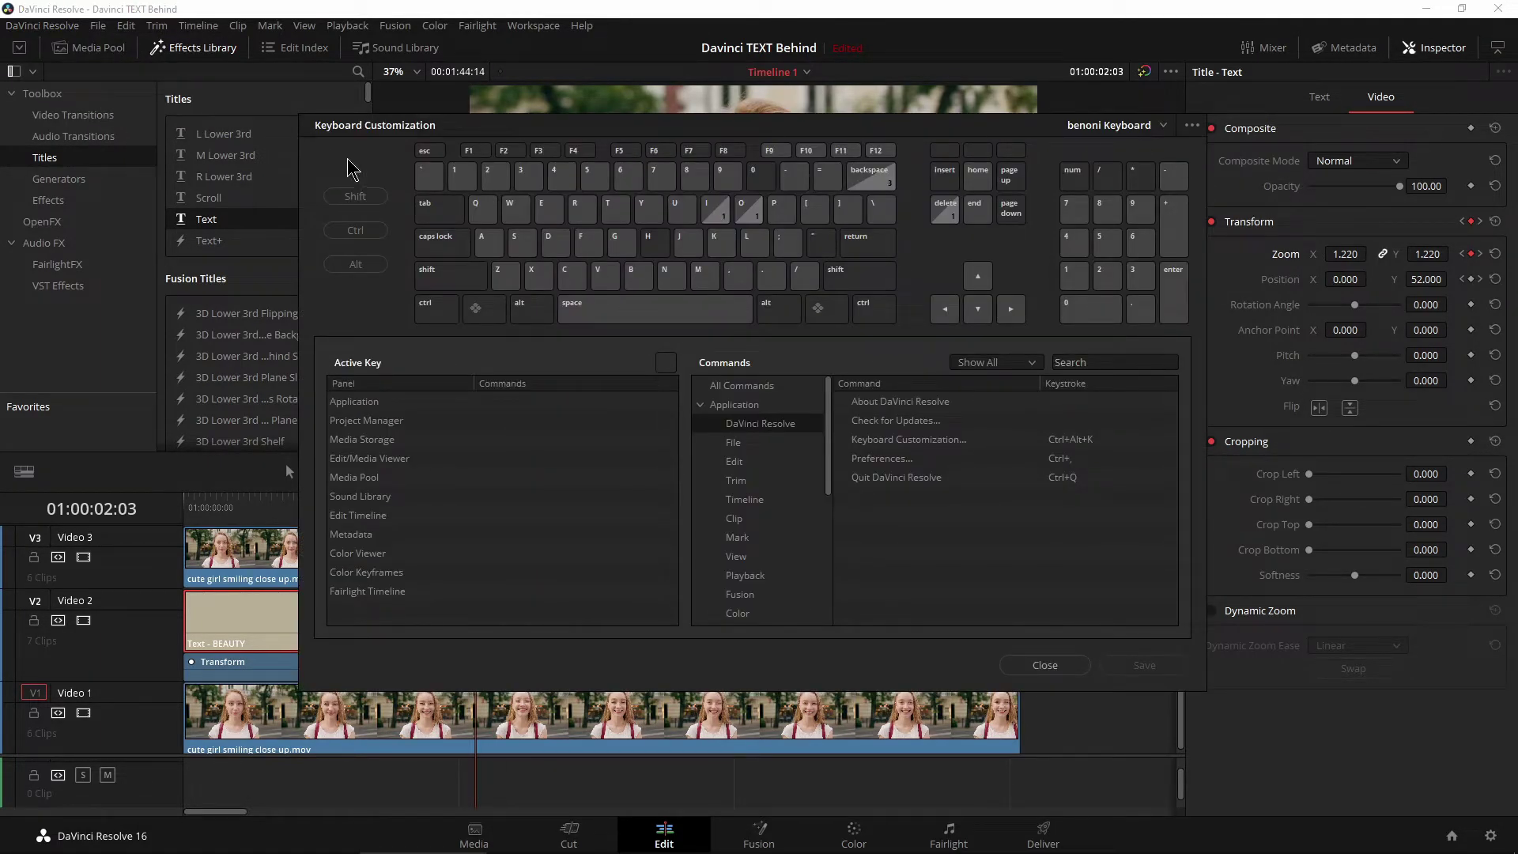
left_click(572, 275)
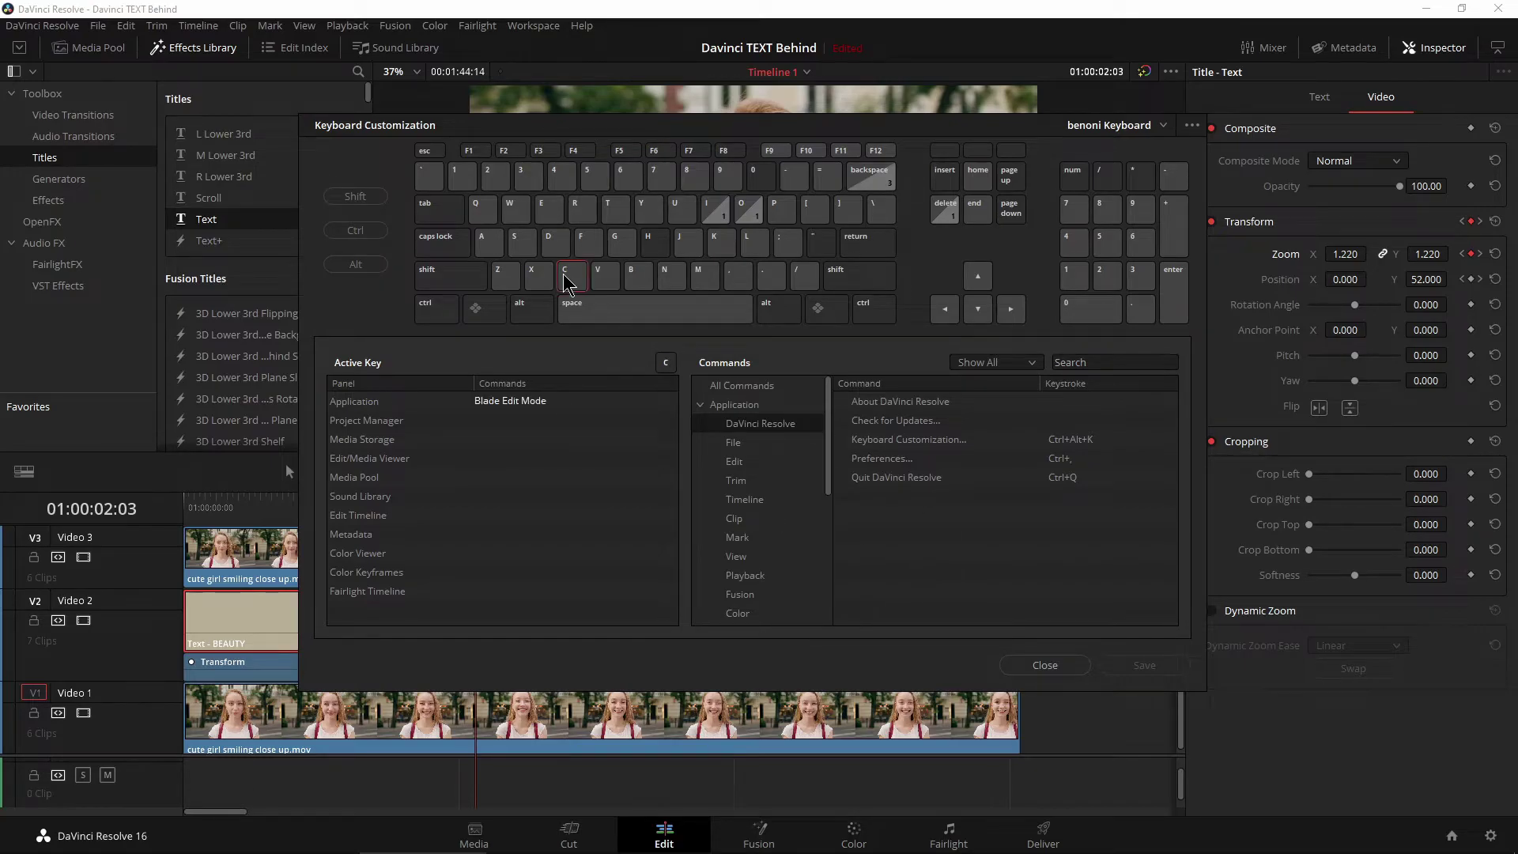
left_click(1045, 665)
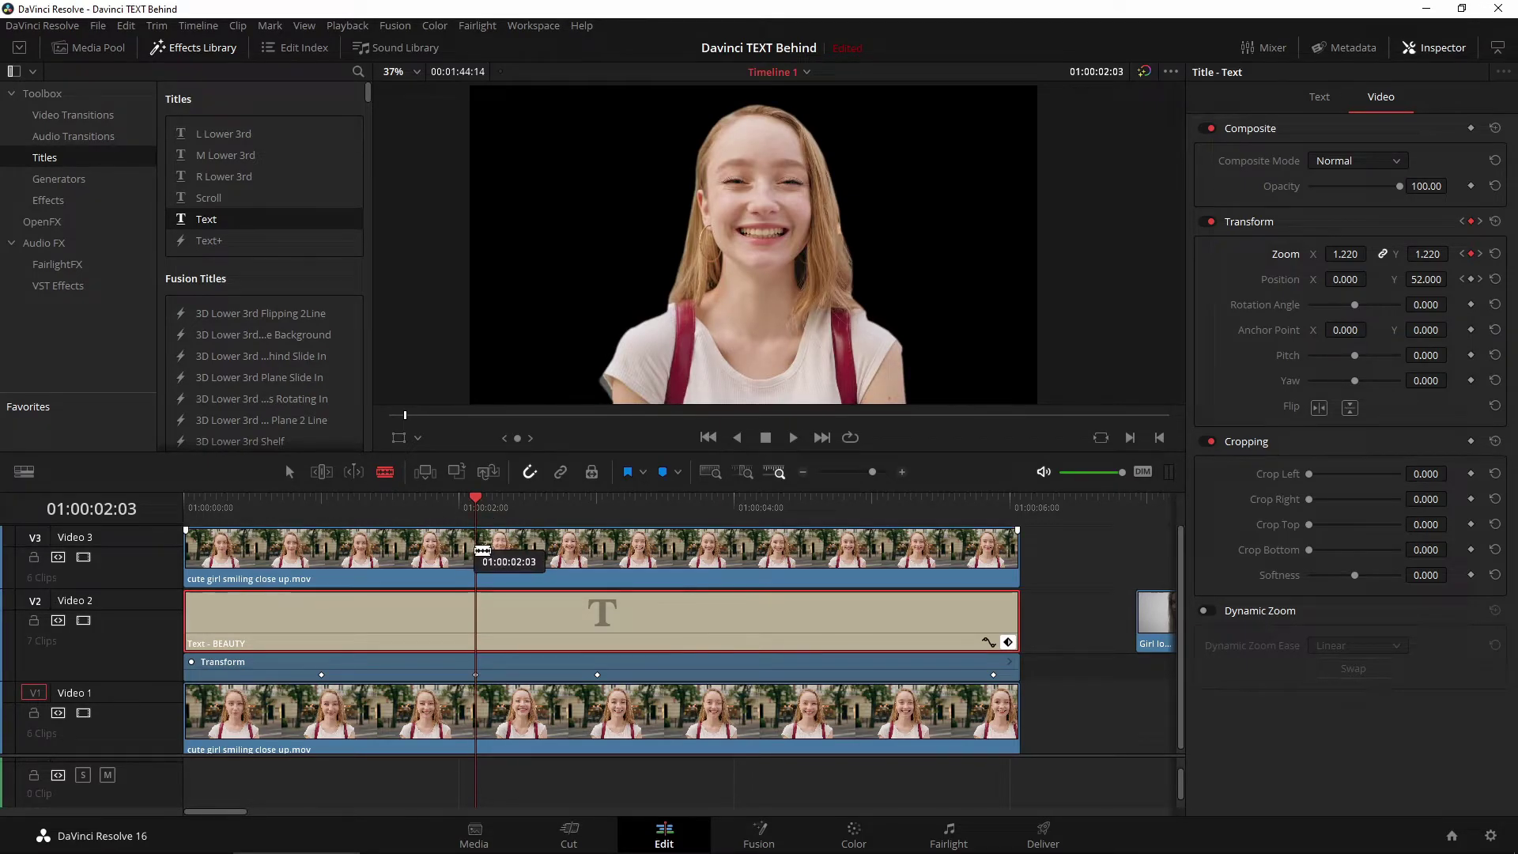
Split the Video 3 clip at 01:00:02:03 and trim the second part's start to the BEAUTY title's third keyframe.
left_click(478, 550)
left_click(288, 472)
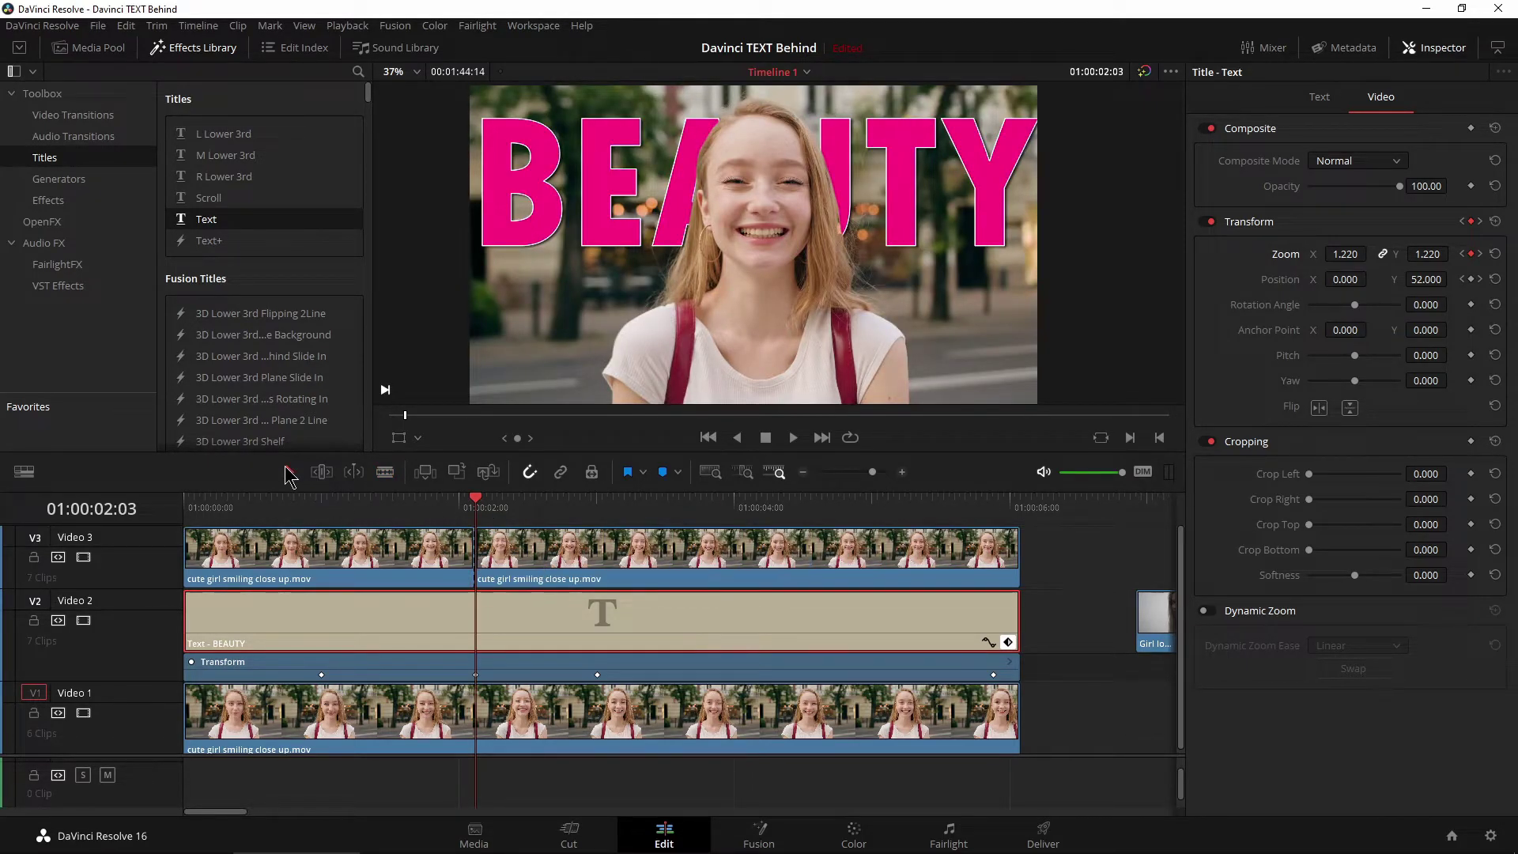
left_click_drag(476, 505, 597, 510)
left_click_drag(483, 557, 544, 515)
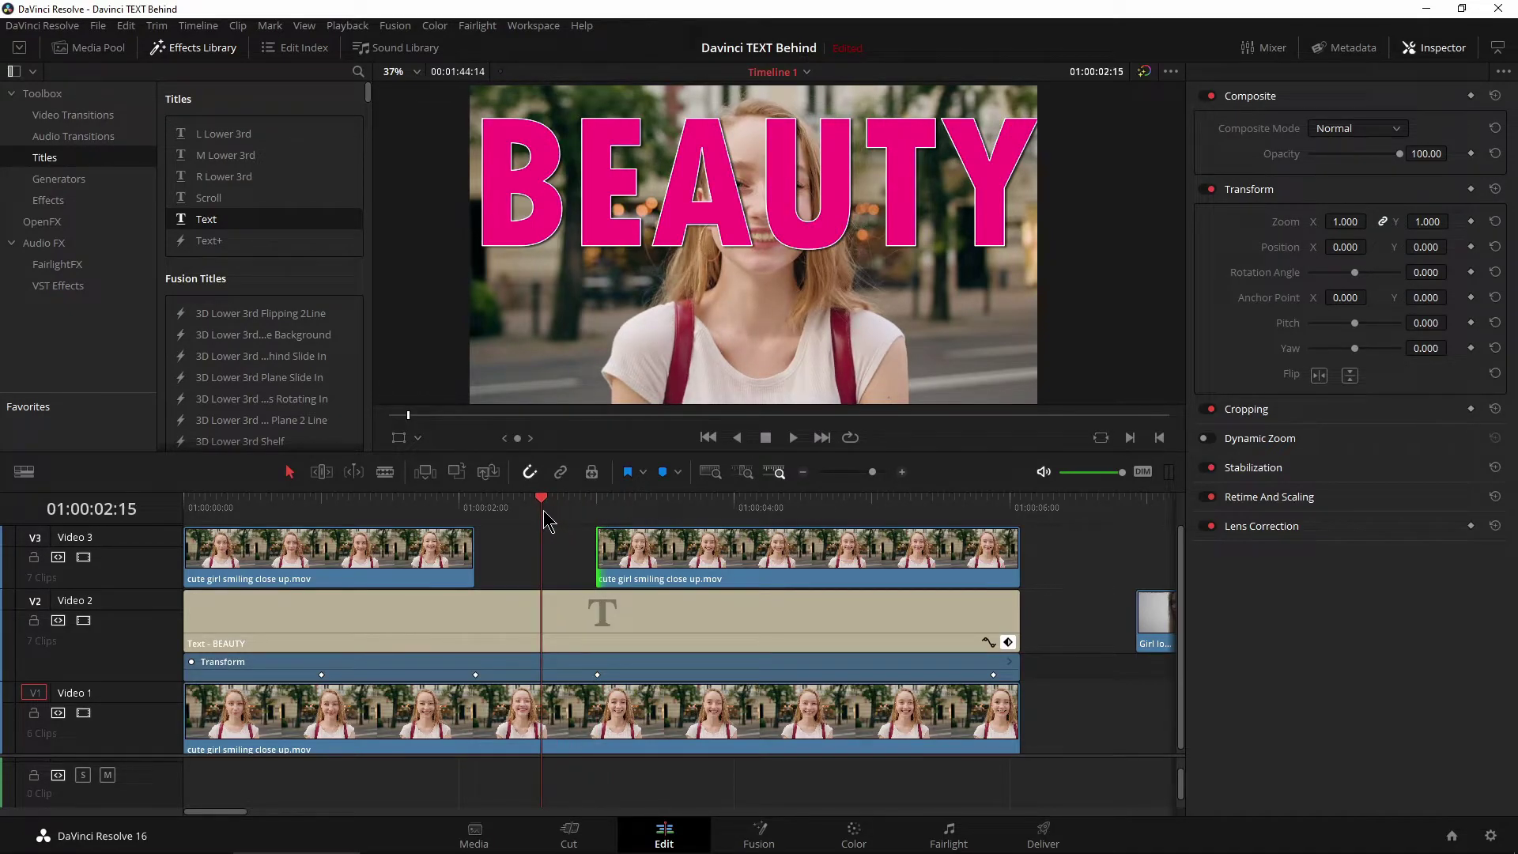
Play the timeline from about one second in to check the title passing in front through the Video 3 gap.
left_click(506, 750)
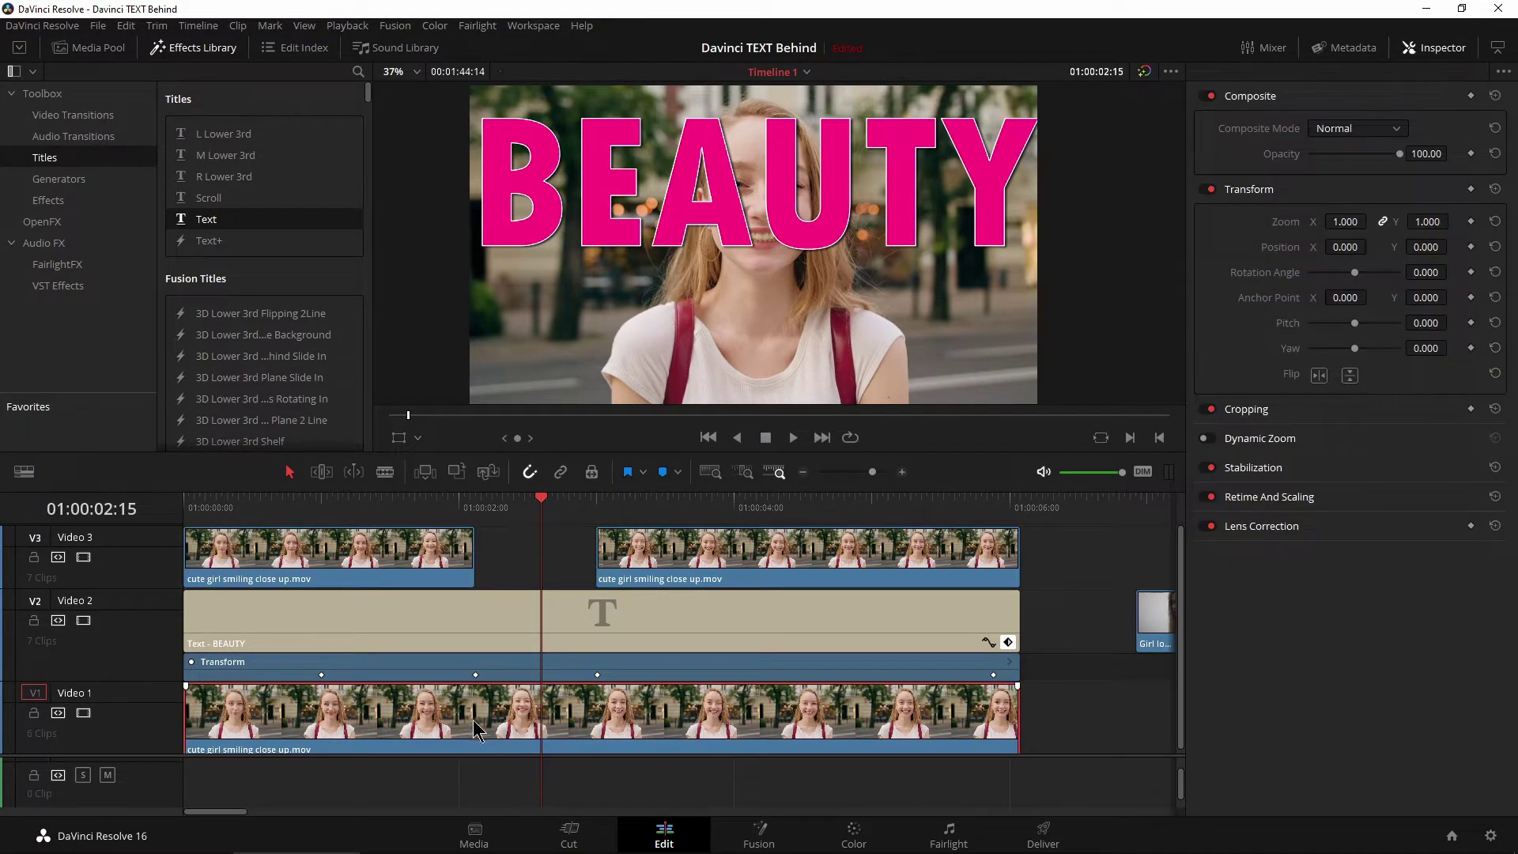
left_click_drag(539, 505, 333, 510)
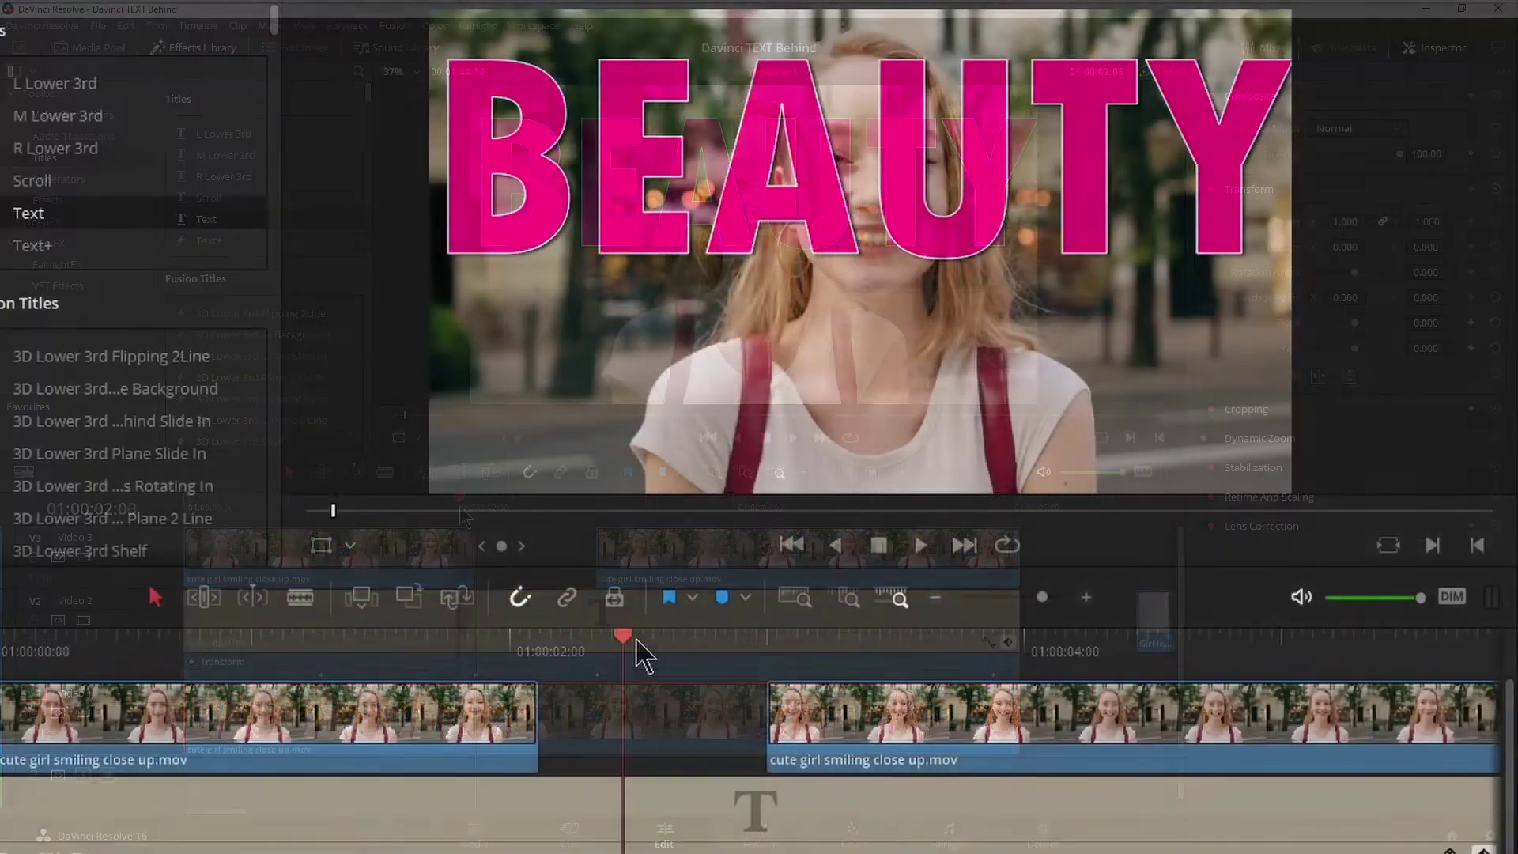
key("space")
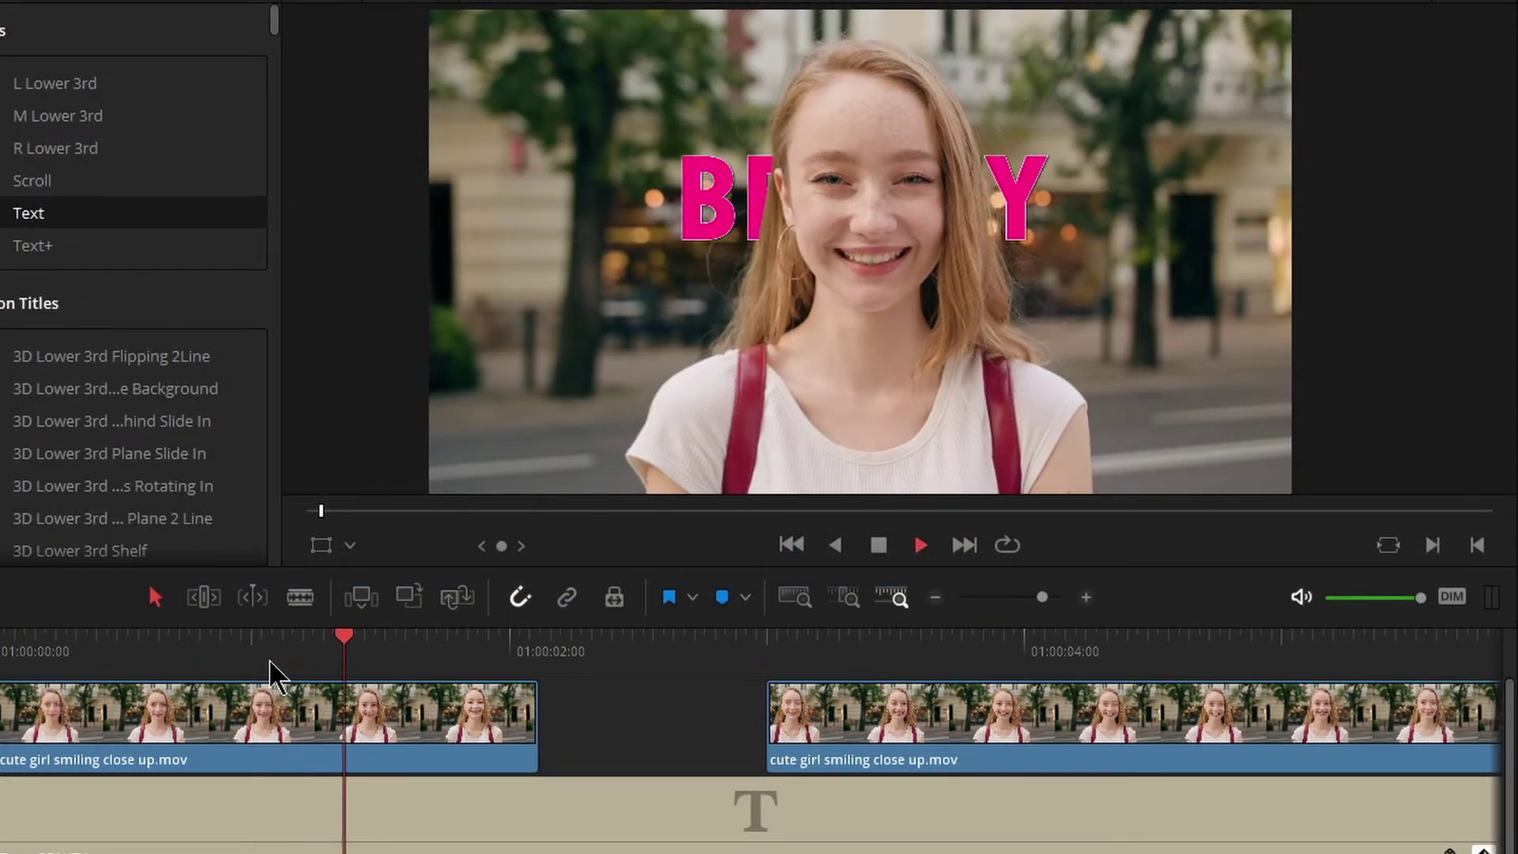
key("space")
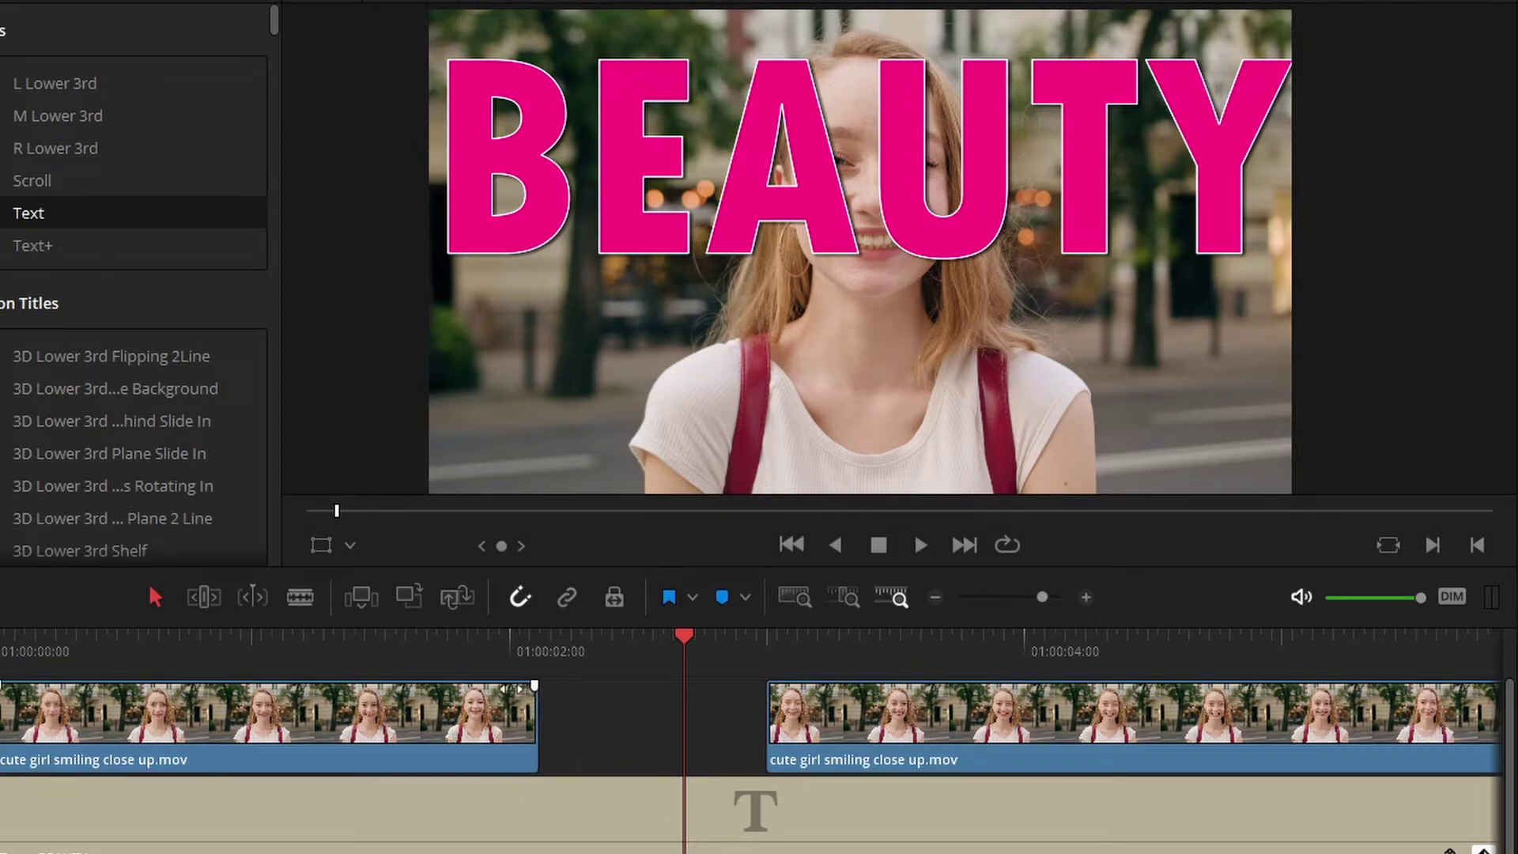
Add a fade-out to the end of the first Video 3 clip and play across the gap into the second clip.
left_click_drag(535, 684, 388, 692)
left_click(730, 653)
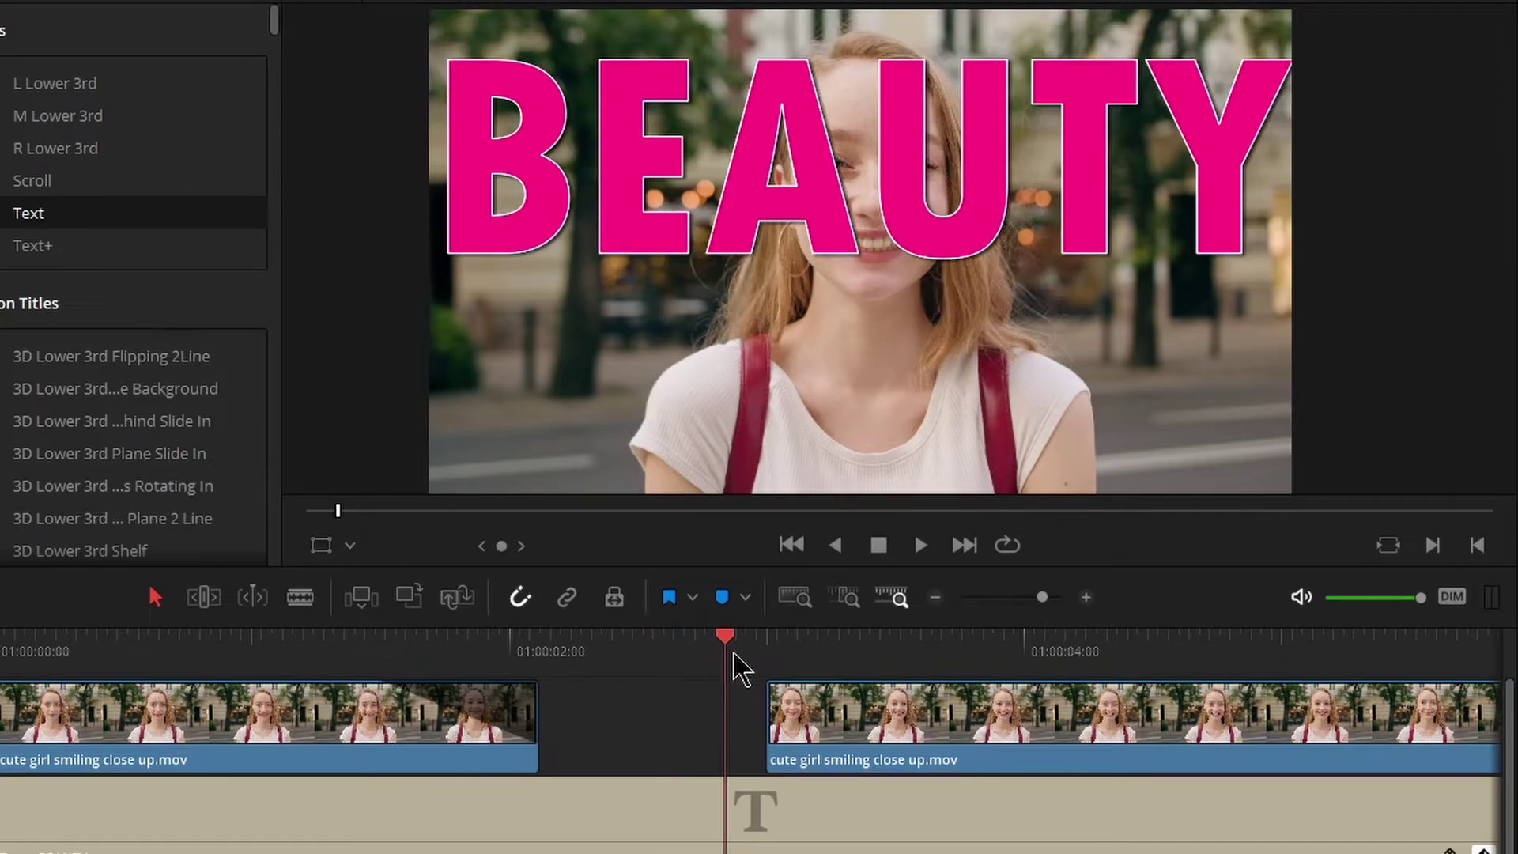
left_click(653, 651)
key("space")
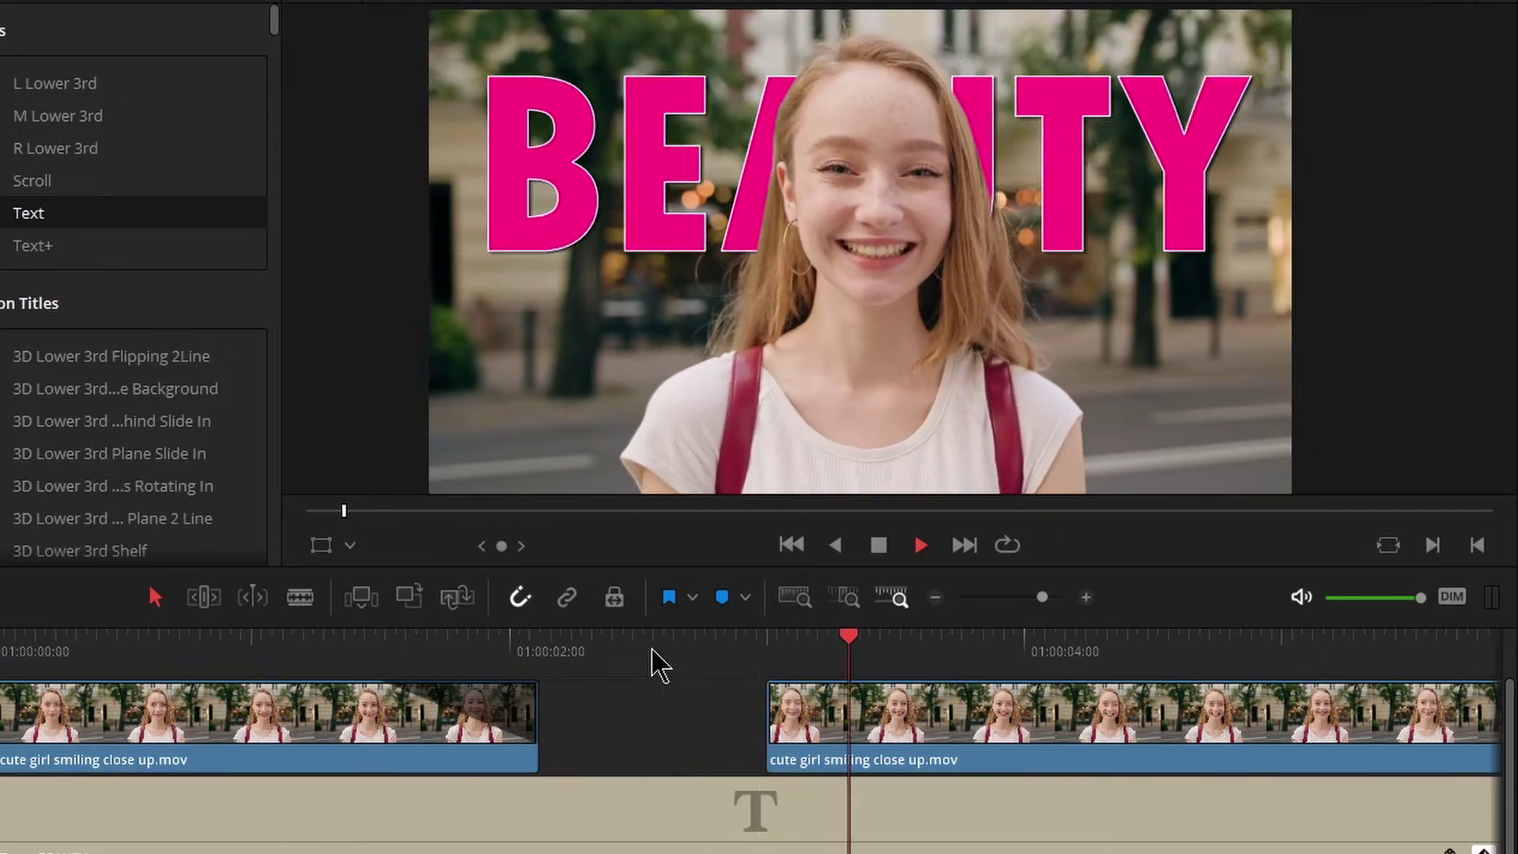
key("space")
Add a fade-in to the start of the second Video 3 clip and review the title transitions in full screen.
left_click(965, 736)
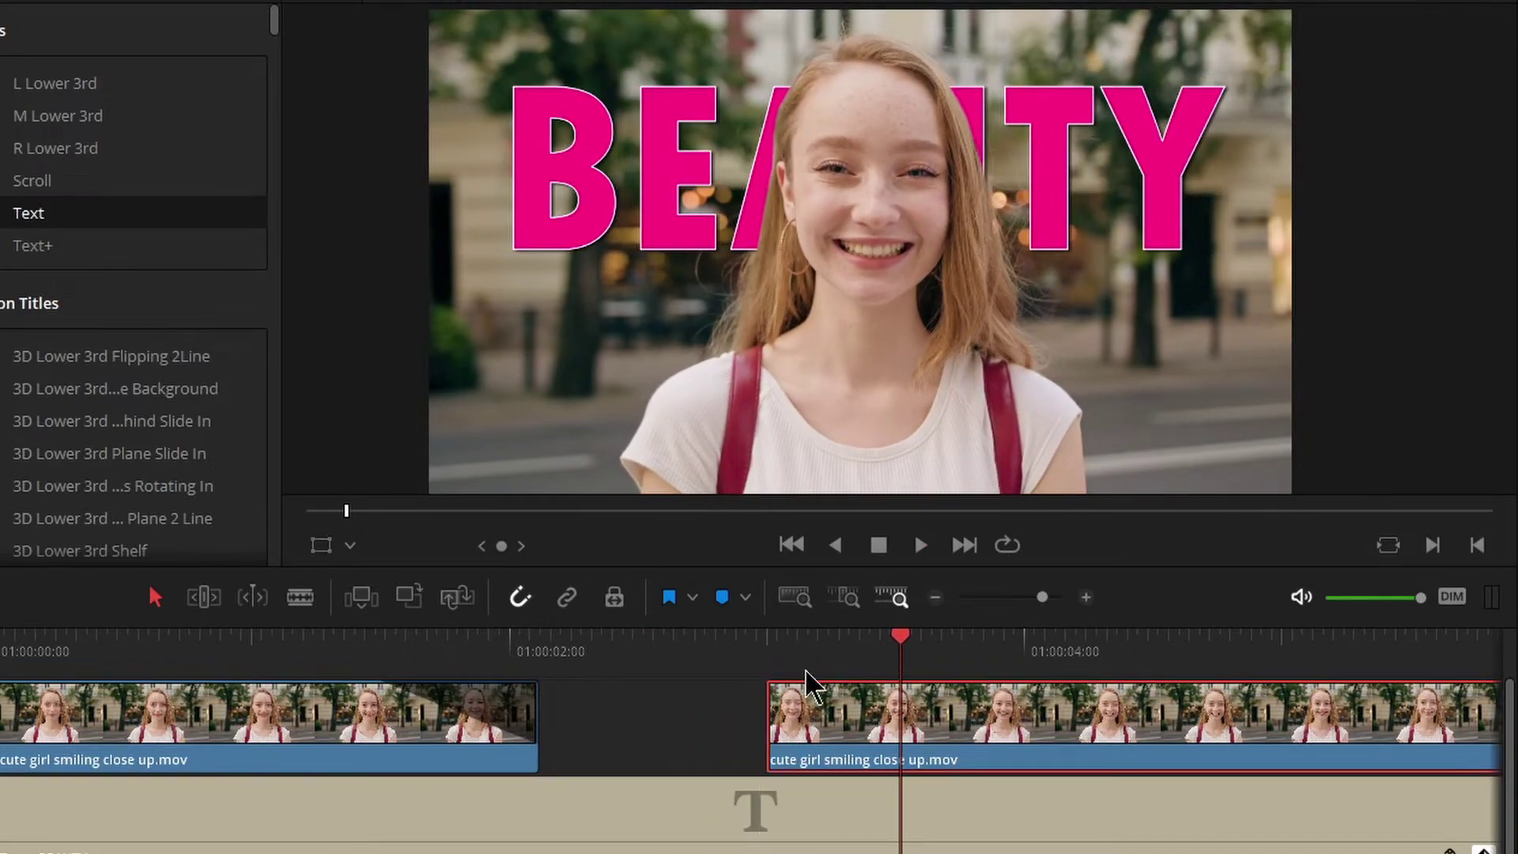
left_click_drag(772, 684, 0, 739)
key("space")
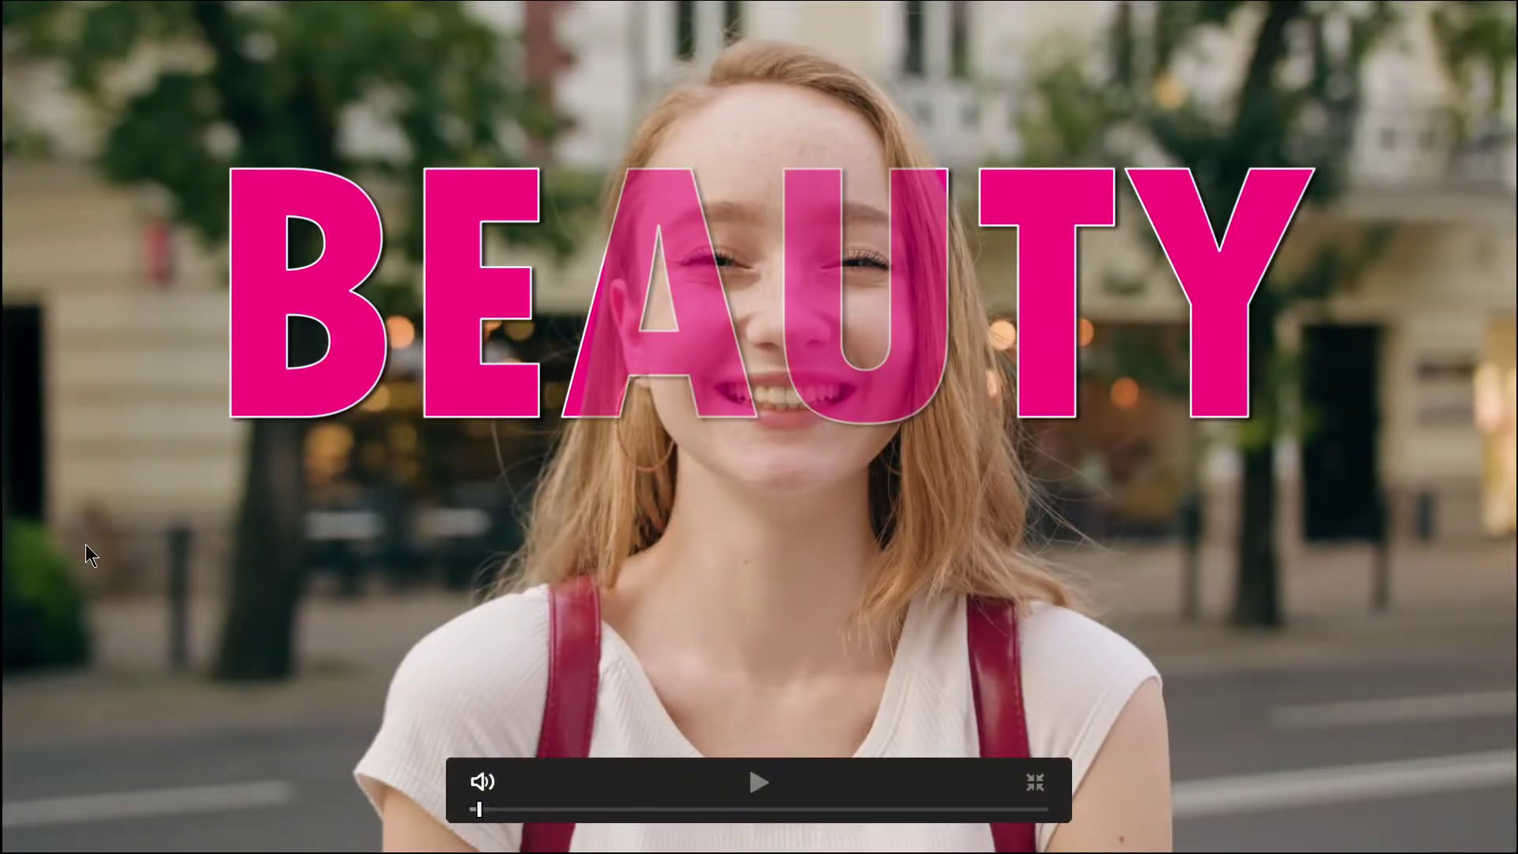
key("Home")
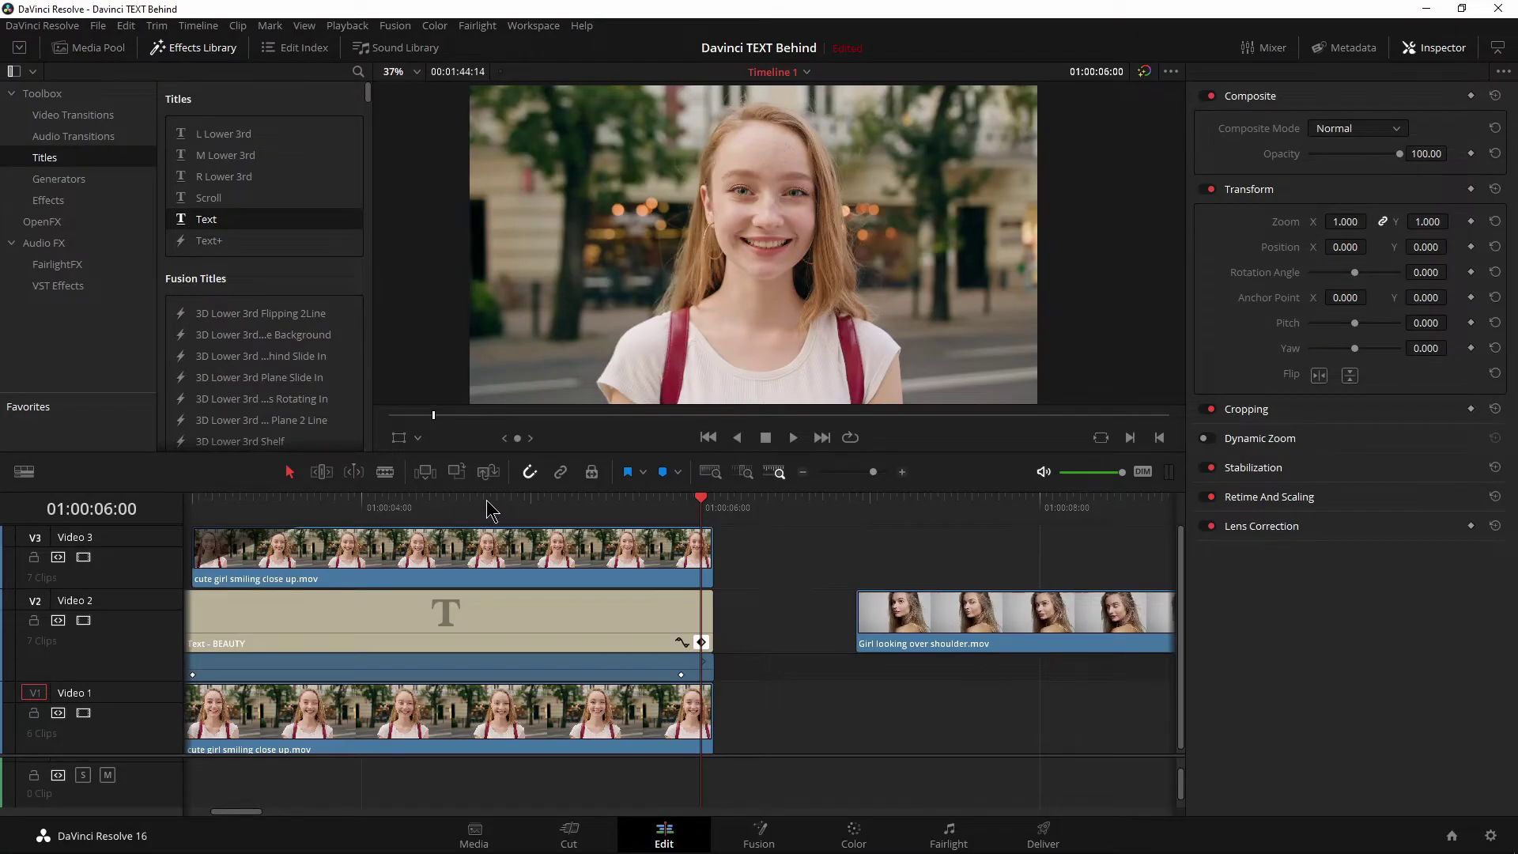
Open the second Video 3 clip in the Color page at 01:00:04:10 and show its window mask settings.
left_click_drag(486, 500, 430, 500)
left_click(853, 834)
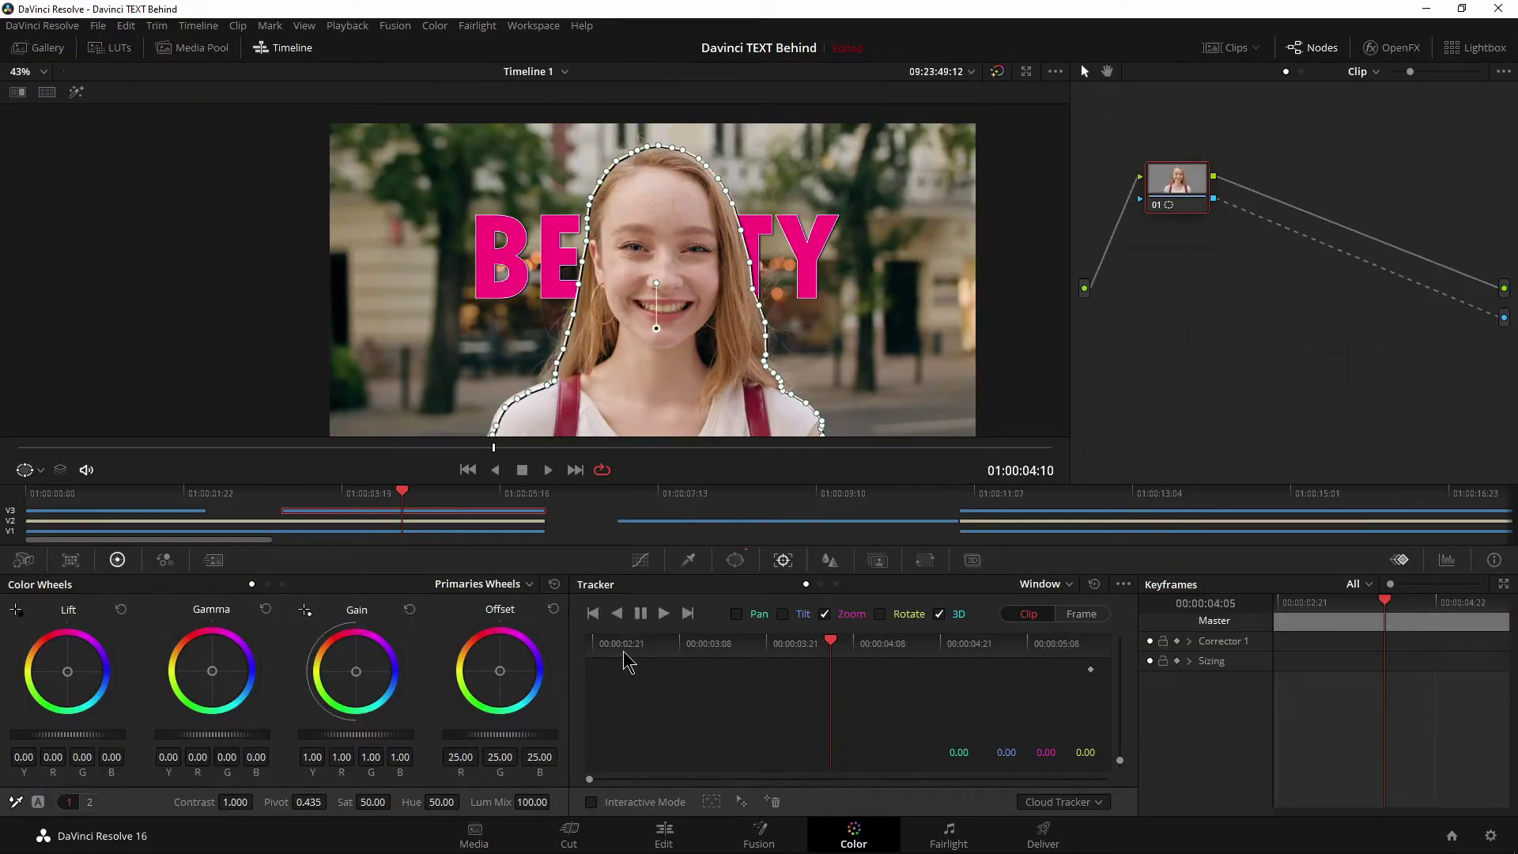
left_click(735, 561)
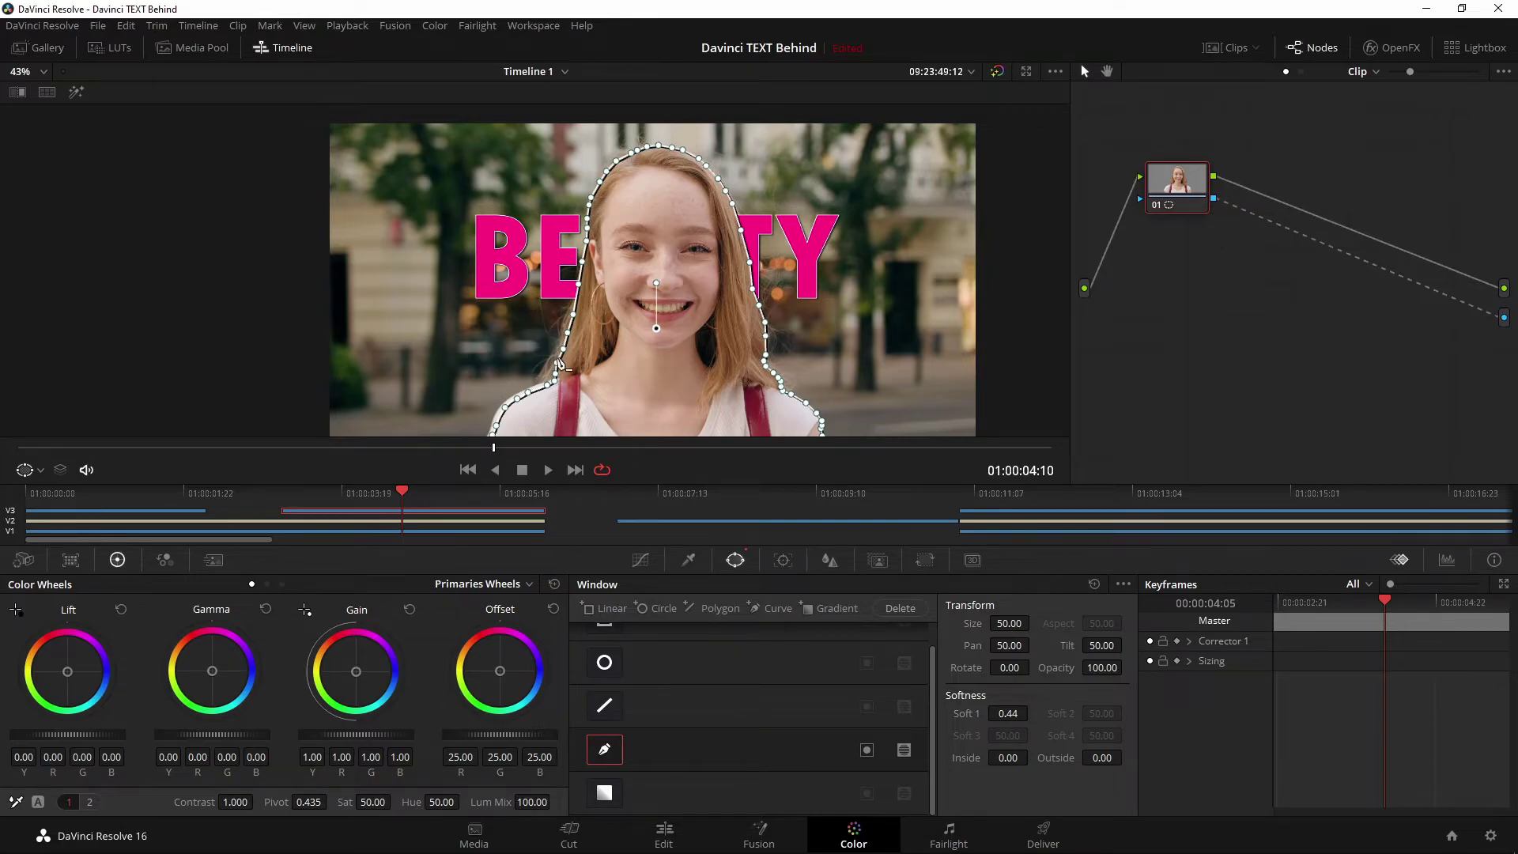
mouse_move(622, 395)
left_mouse_down()
mouse_move(605, 255)
mouse_move(595, 382)
left_mouse_up()
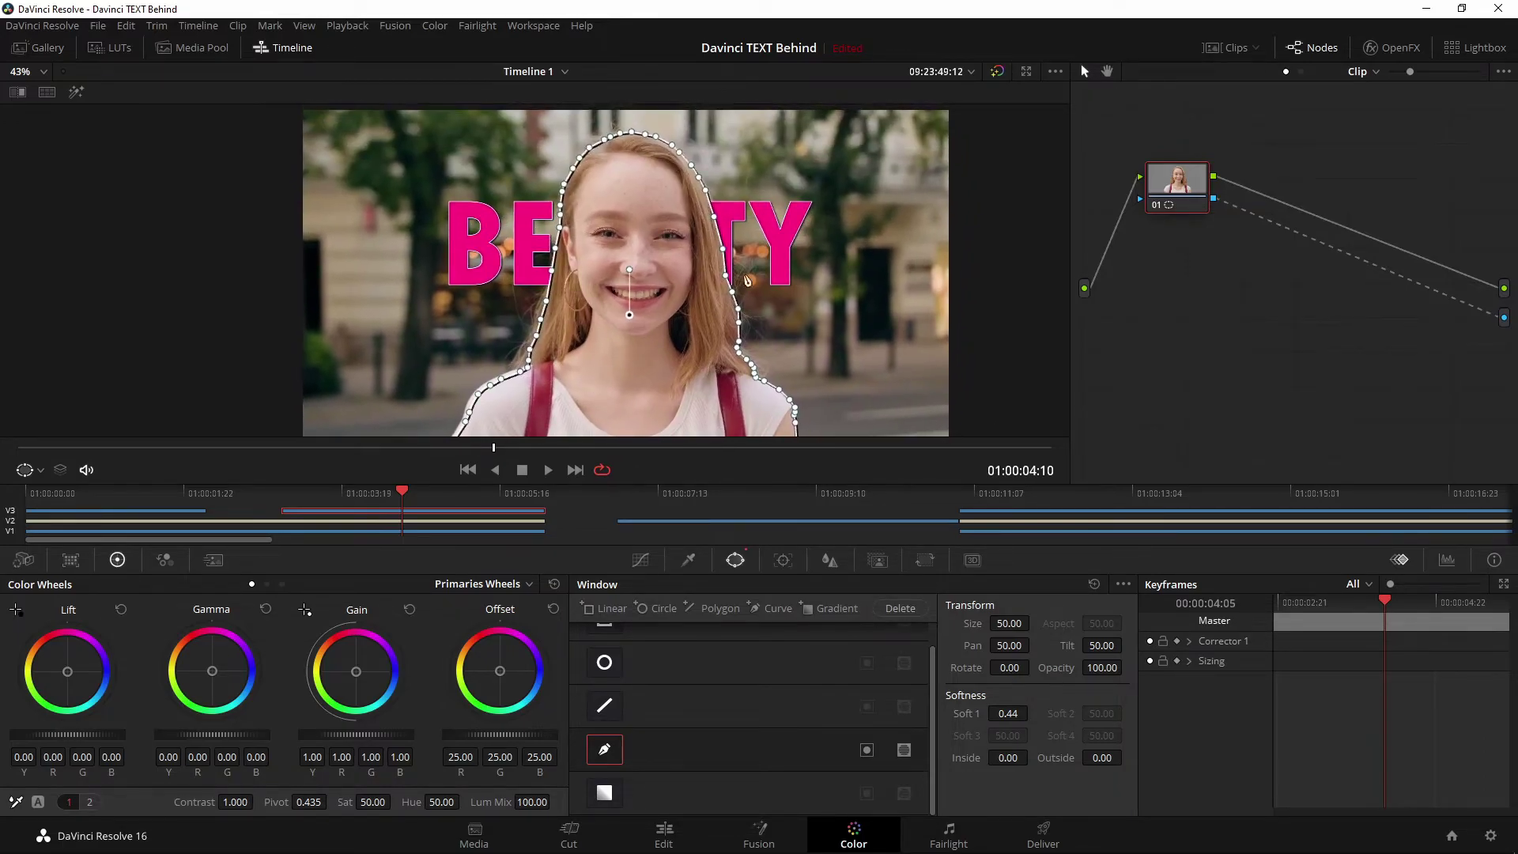
Toggle the girl's curve mask inversion on and back off, and view the node graph's alpha output options.
left_click(867, 749)
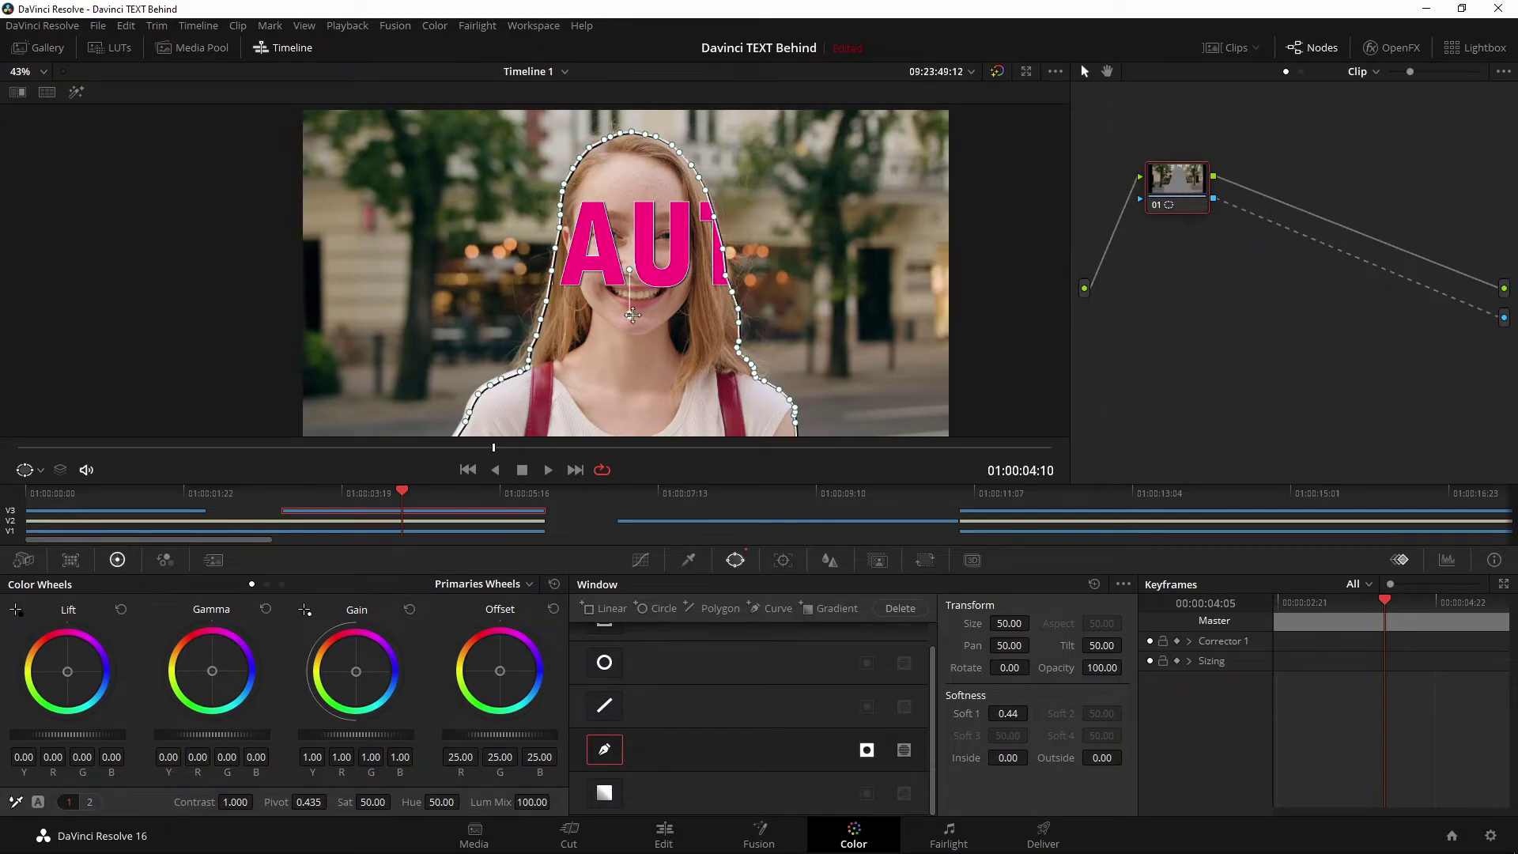
left_click(867, 750)
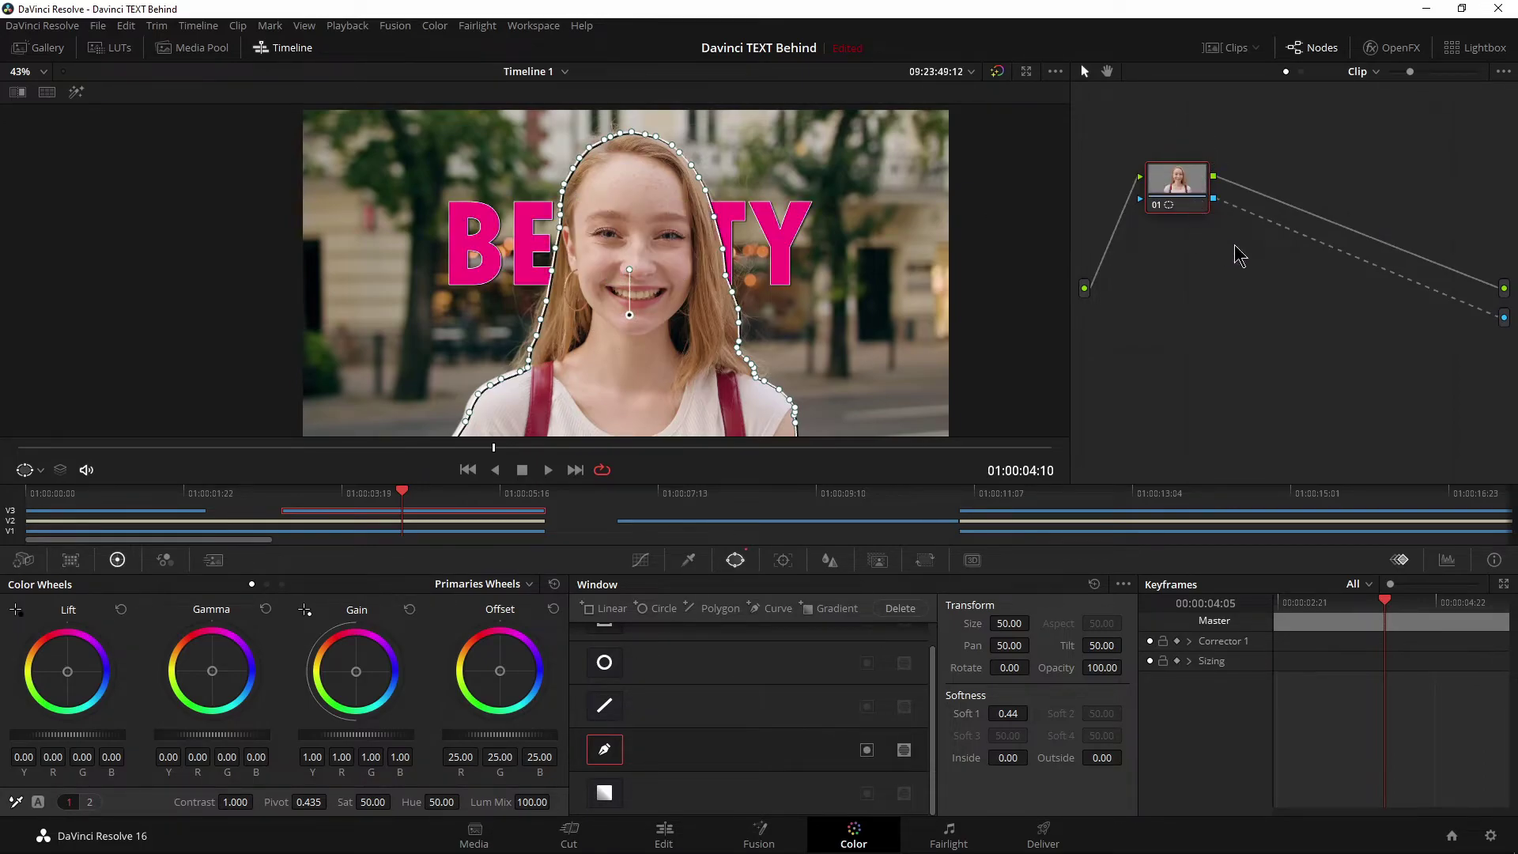
right_click(1259, 366)
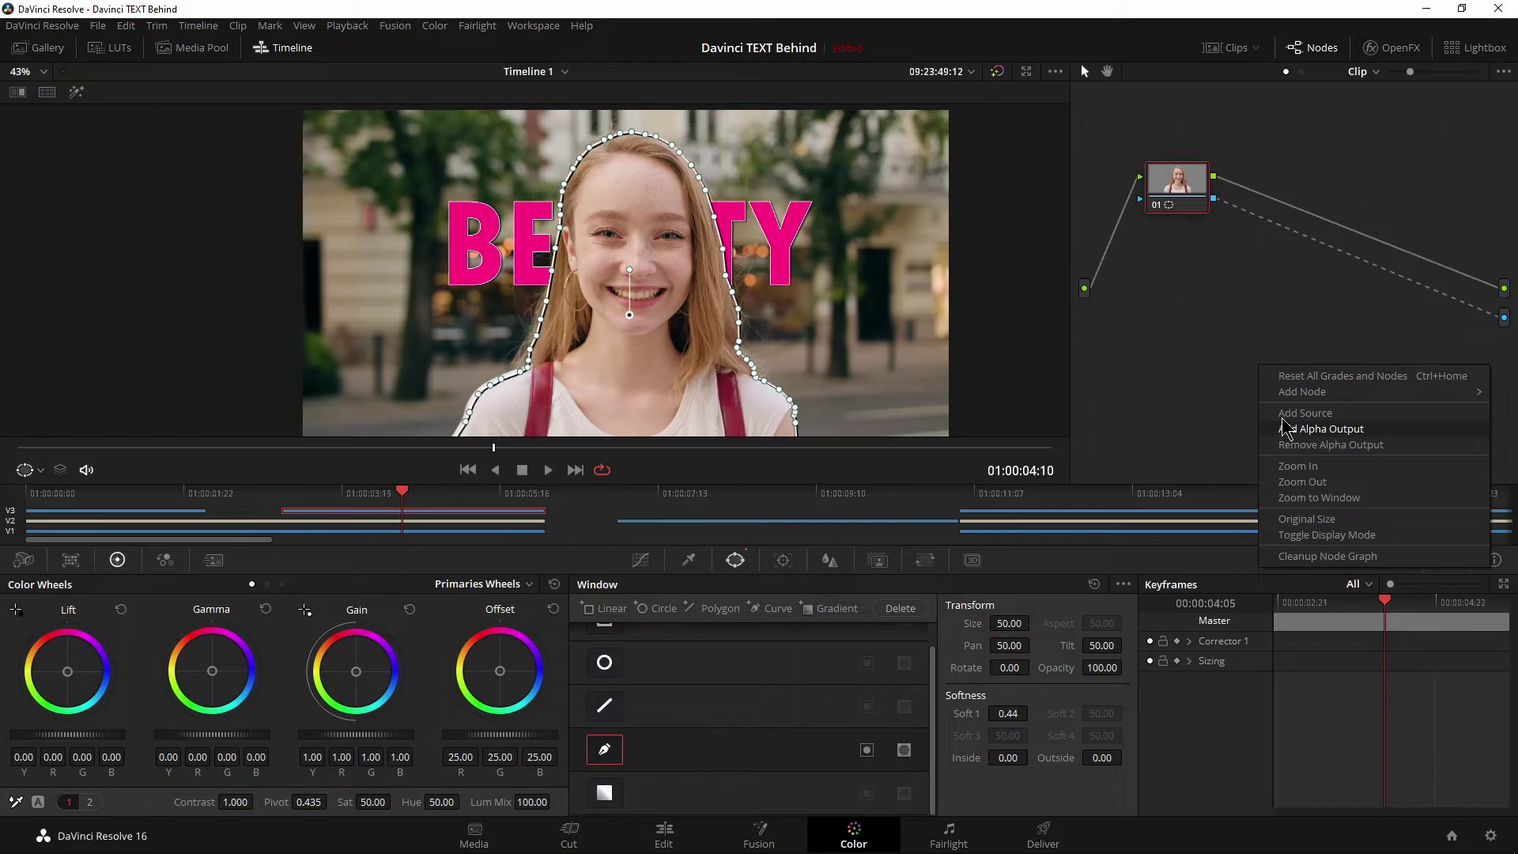
left_click(1223, 298)
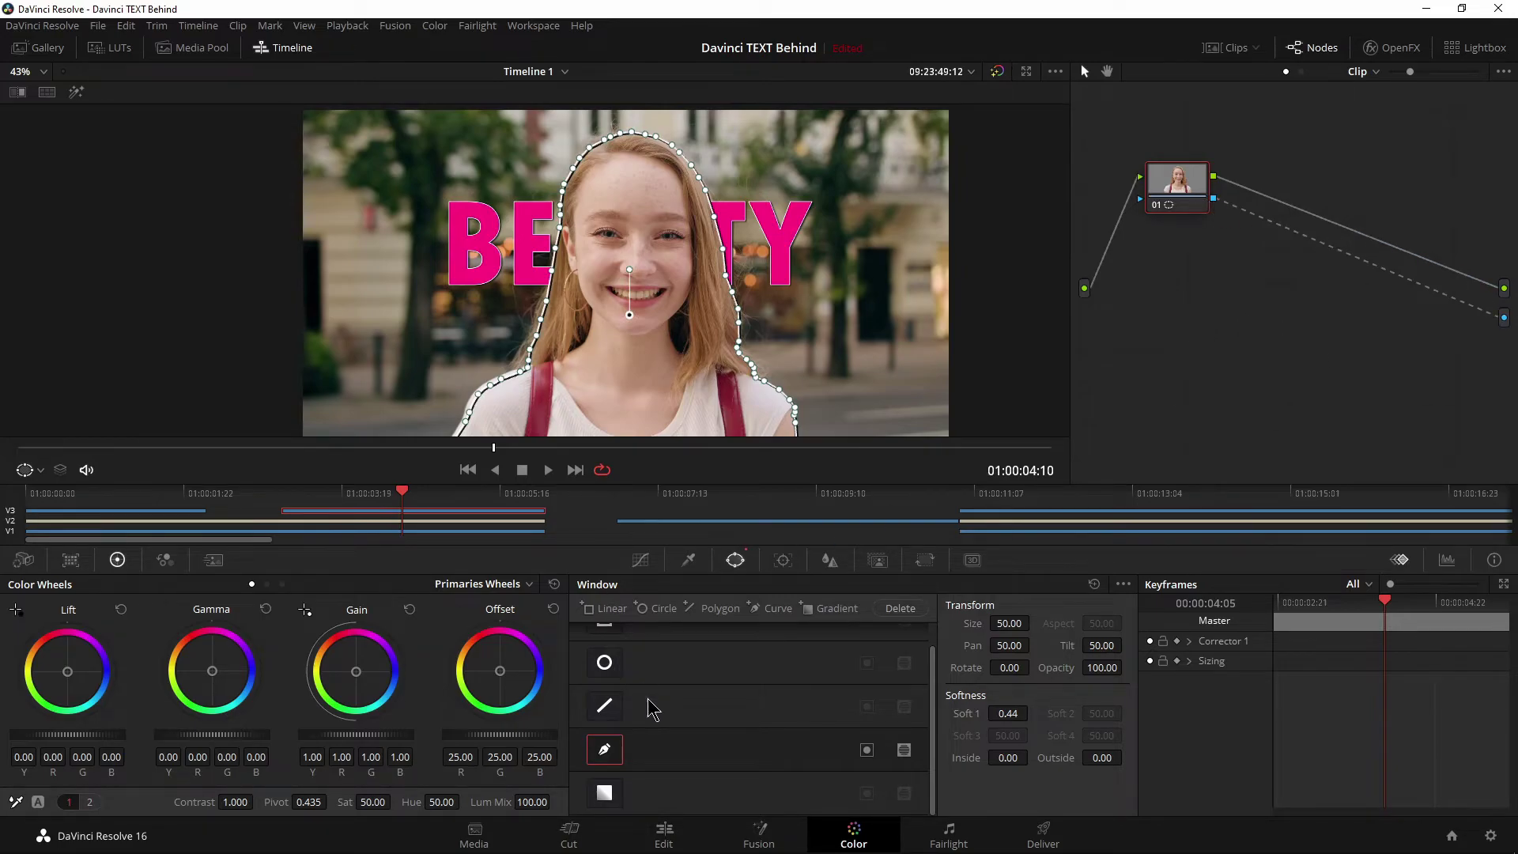
Return to the Edit page and collapse the BEAUTY title's keyframe track.
left_click(669, 838)
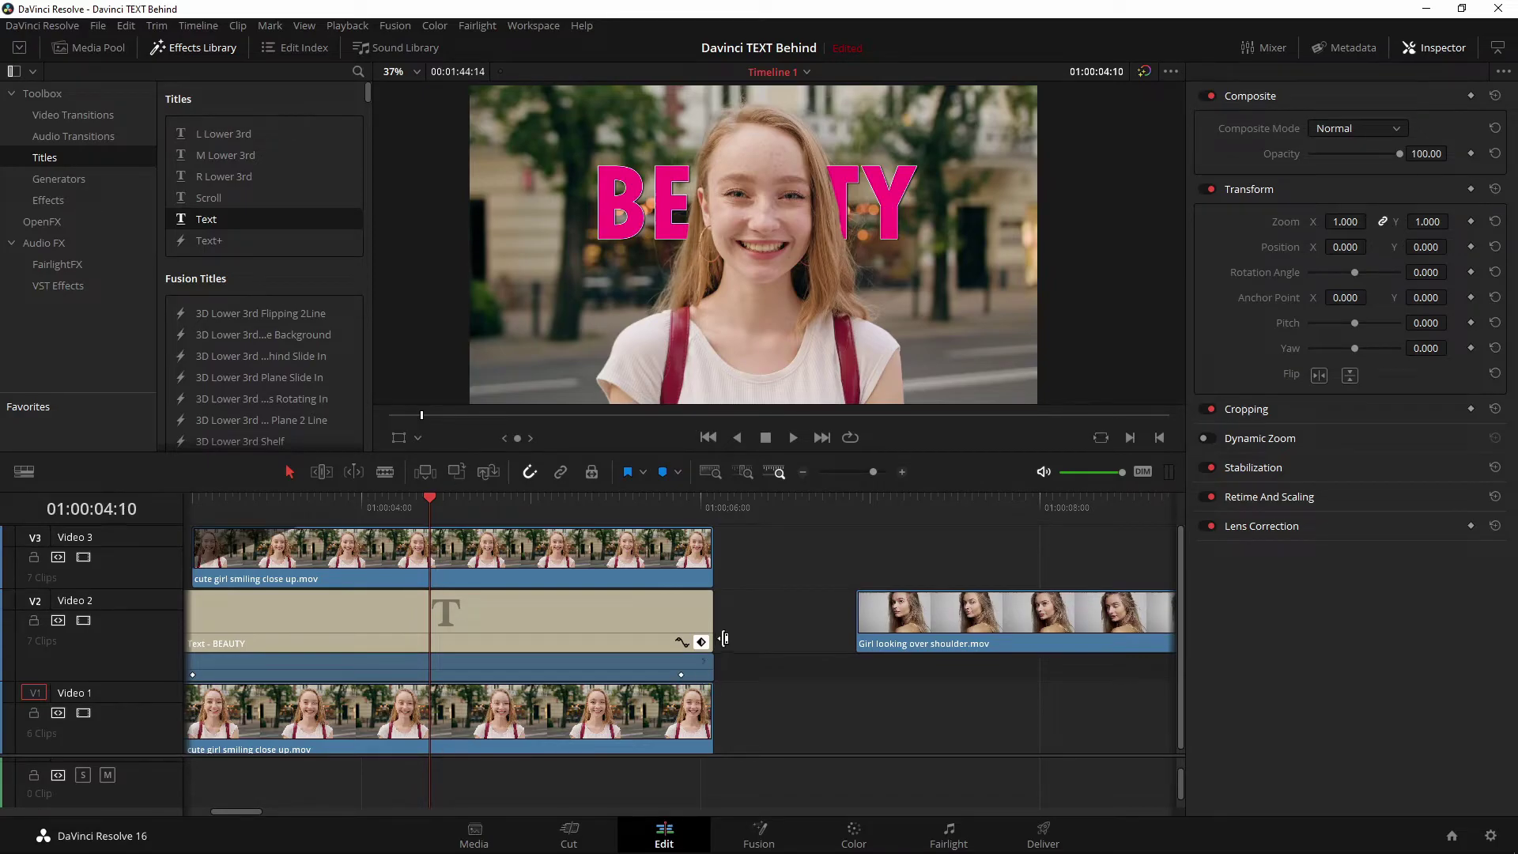
left_click(700, 642)
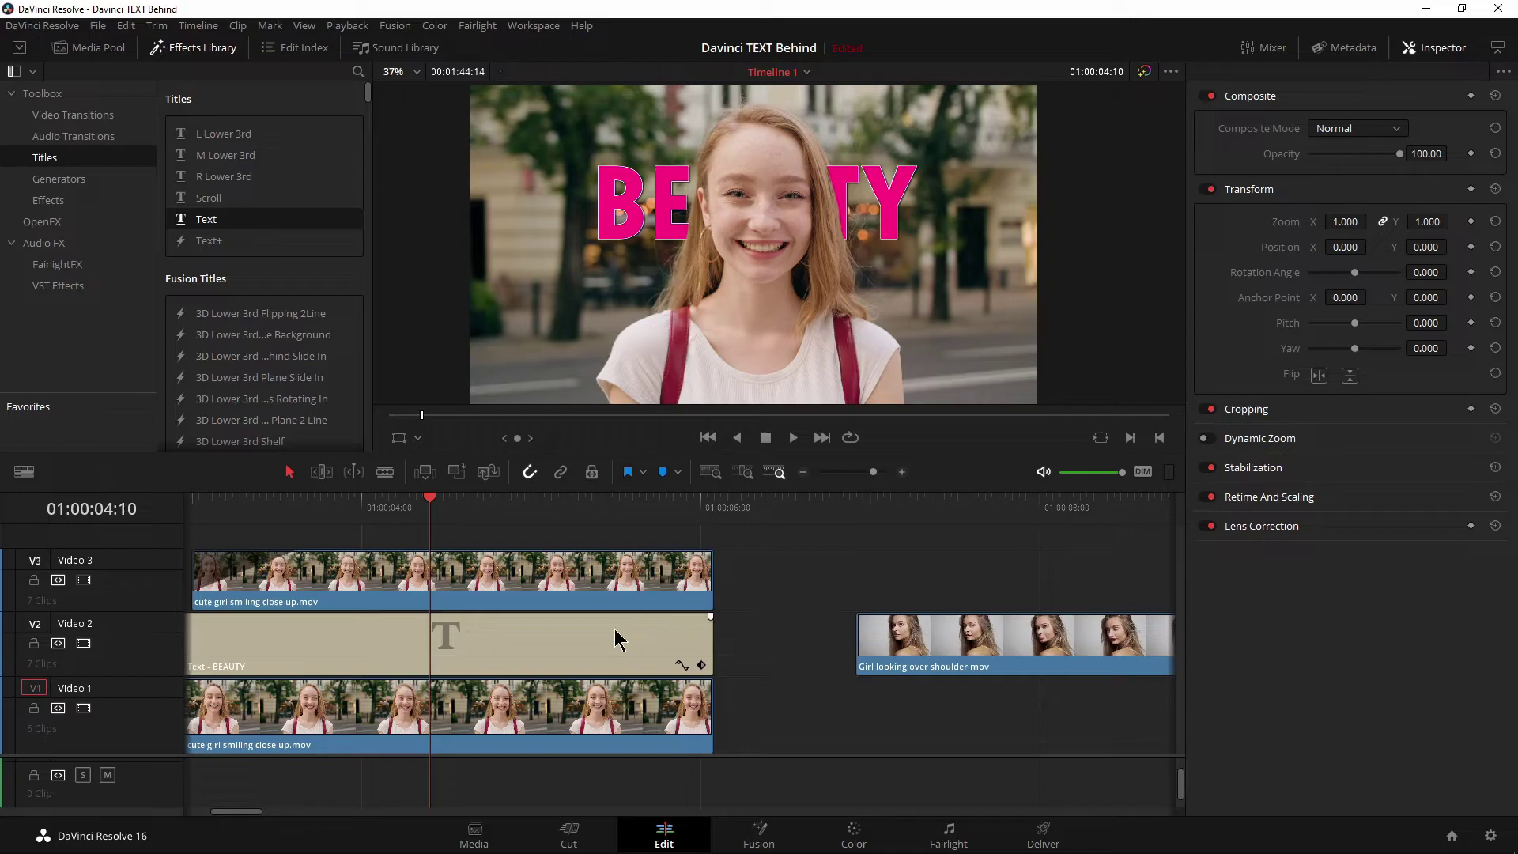
Try moving the BEAUTY title to a higher track and placing Girl looking over shoulder.mov on Video 2 beneath the masked clip.
left_click_drag(595, 648, 687, 577)
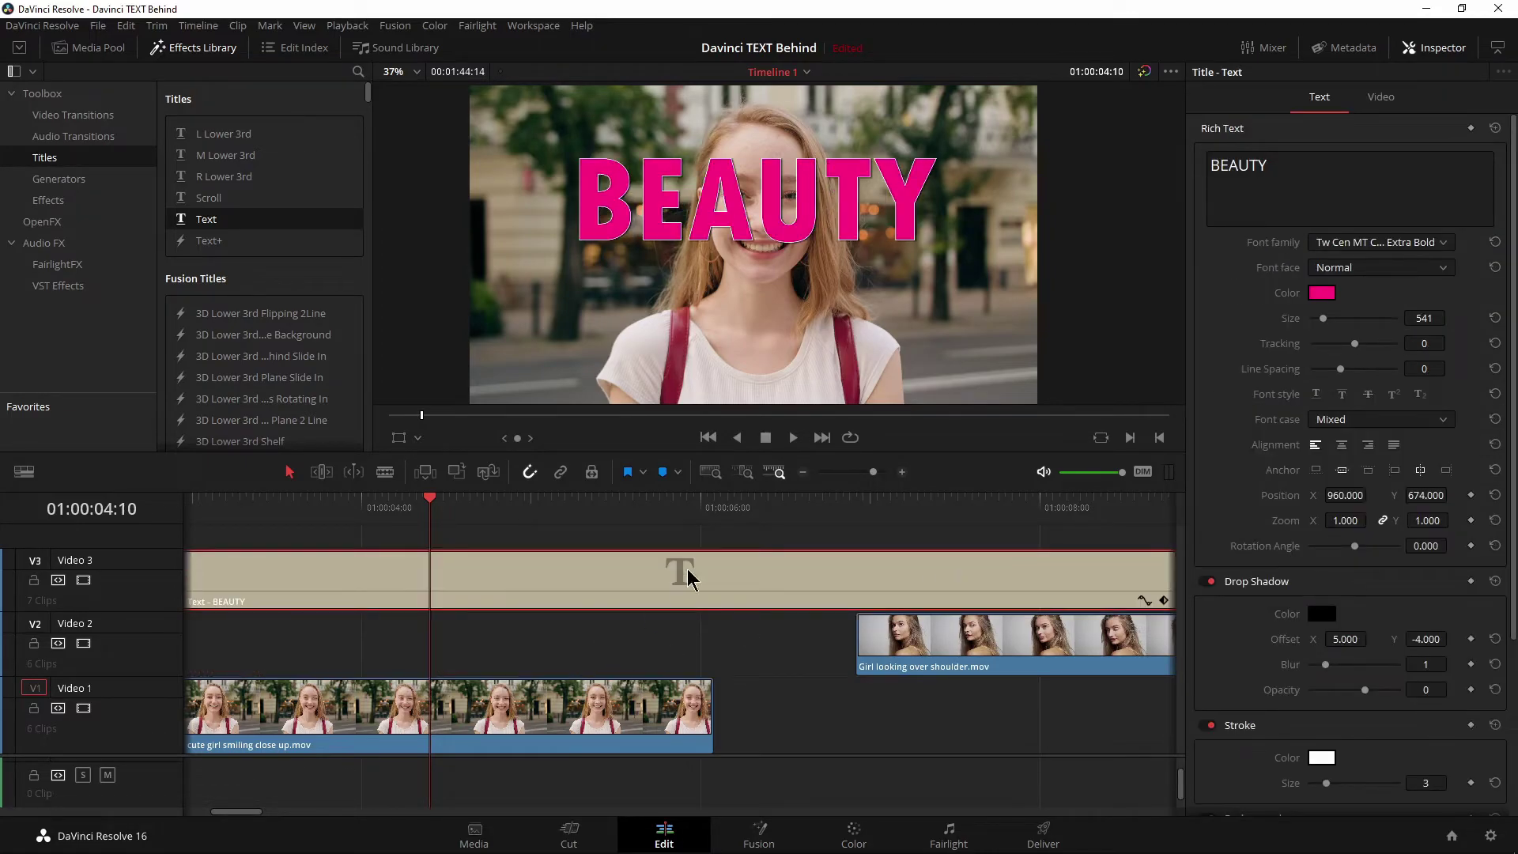
key("ctrl+z")
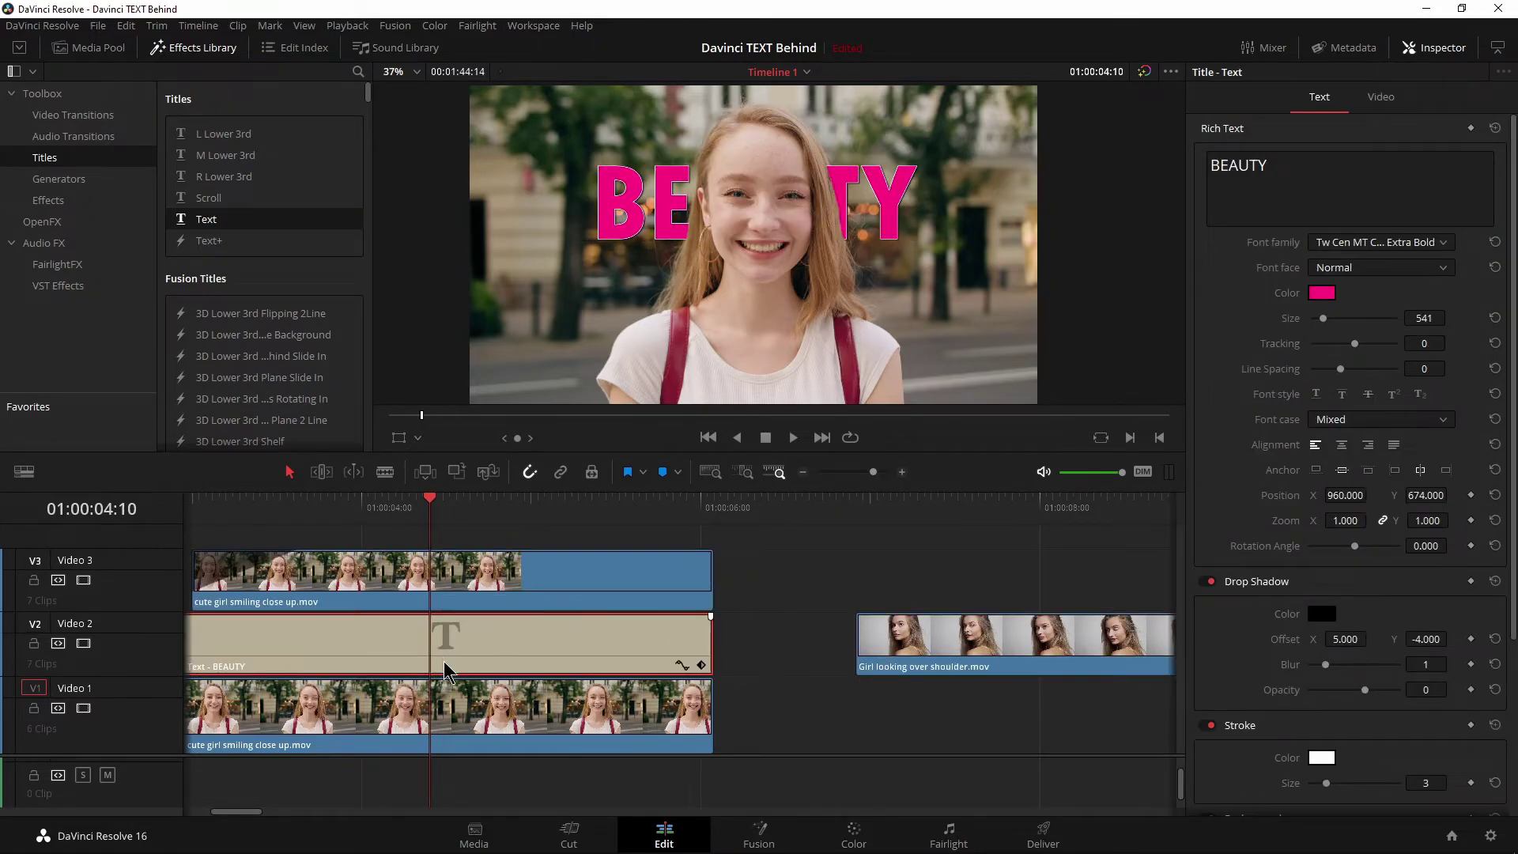
left_click_drag(447, 667, 979, 558)
left_click_drag(940, 678, 283, 685)
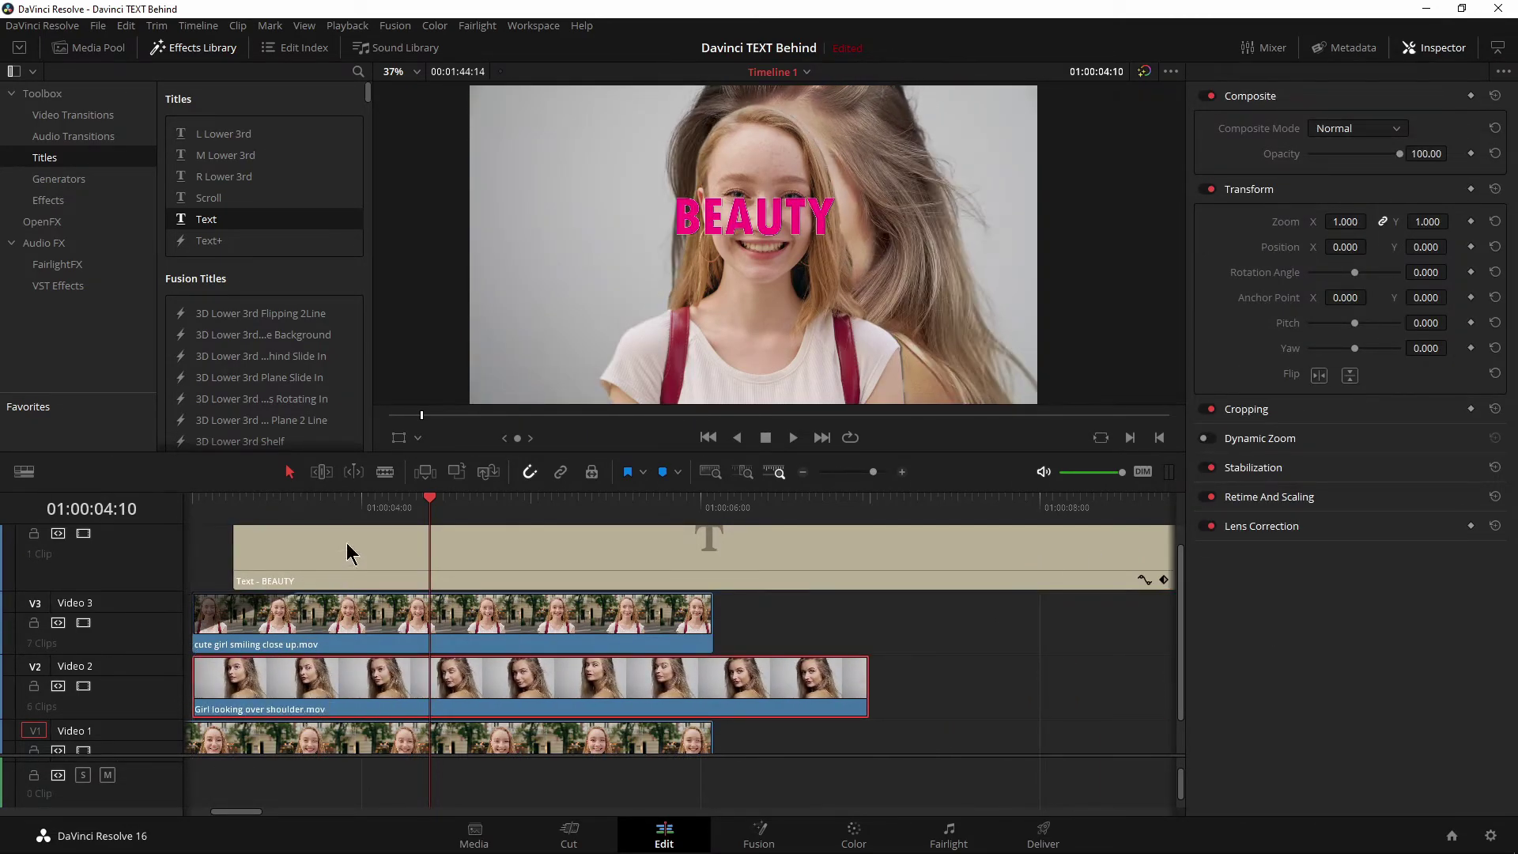
left_click_drag(385, 491, 806, 545)
key("space")
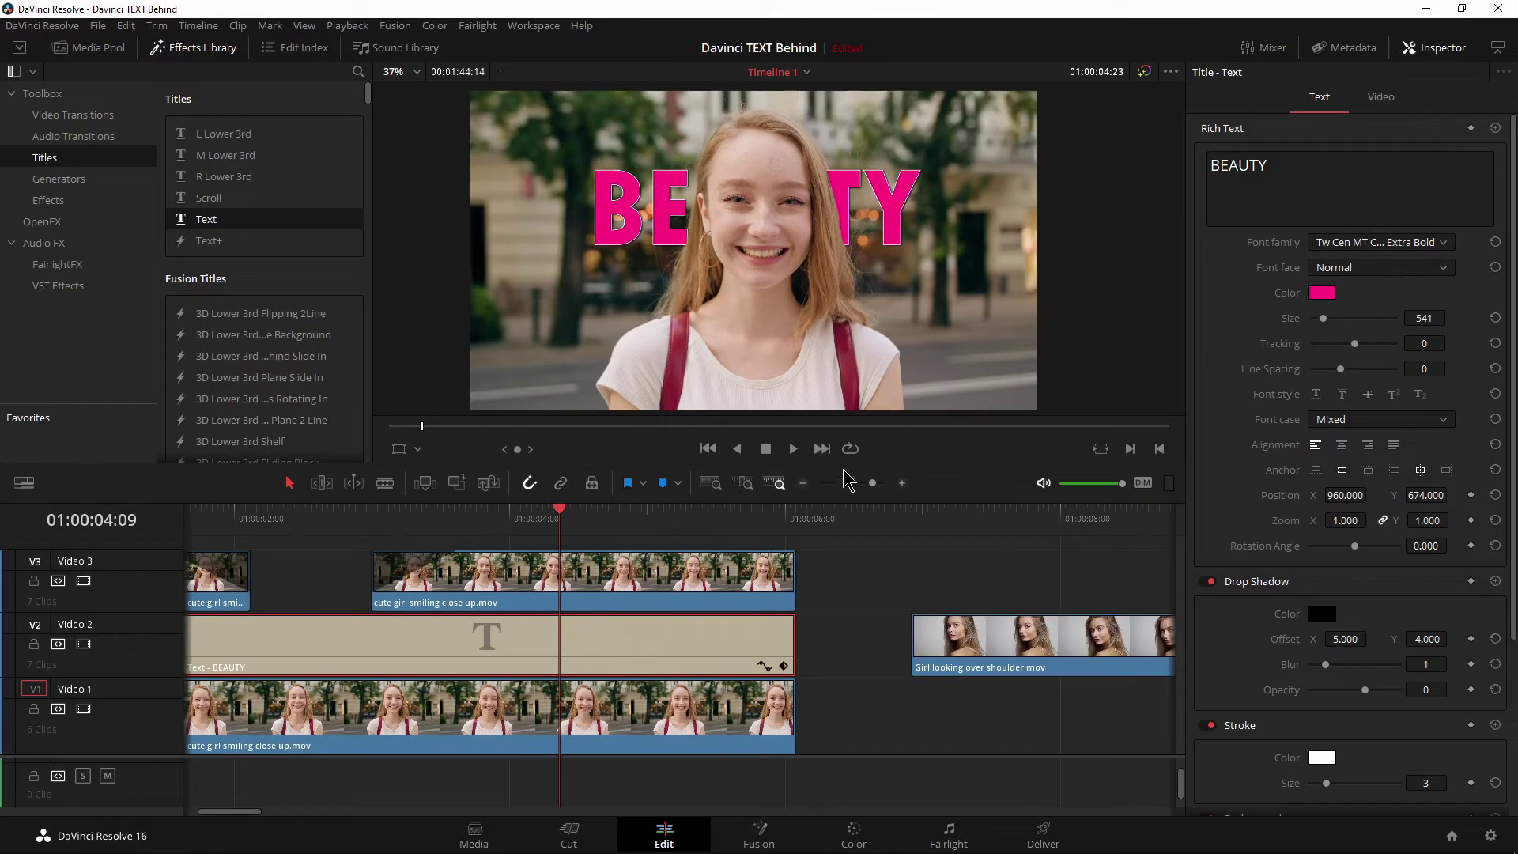
Show the whole set of example clips in the timeline and play the BUILDING title sequence from 01:00:19:21.
left_click_drag(869, 483, 859, 485)
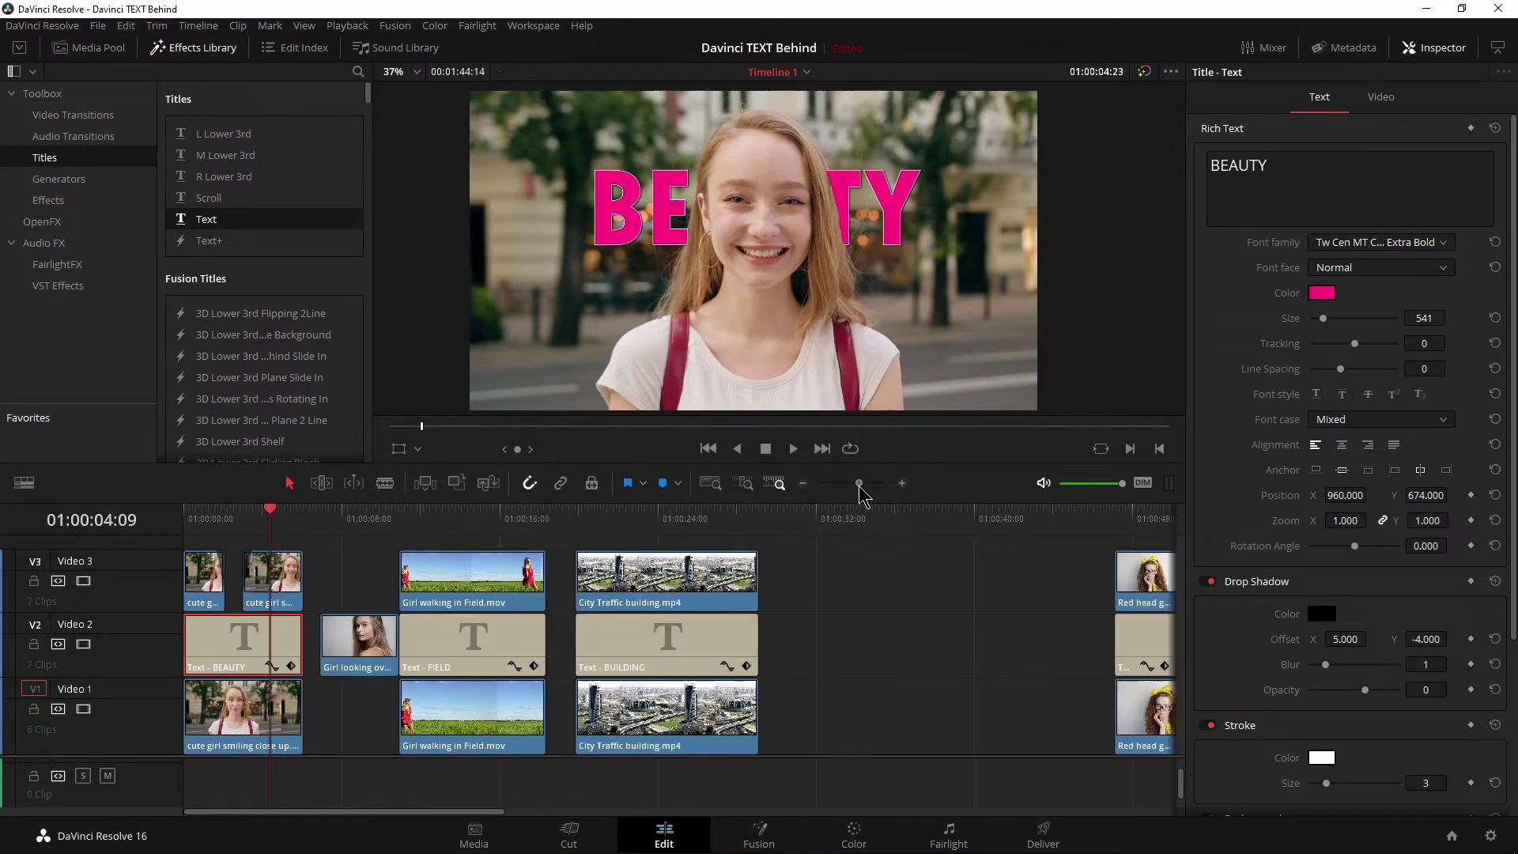
left_click(446, 523)
left_click(558, 532)
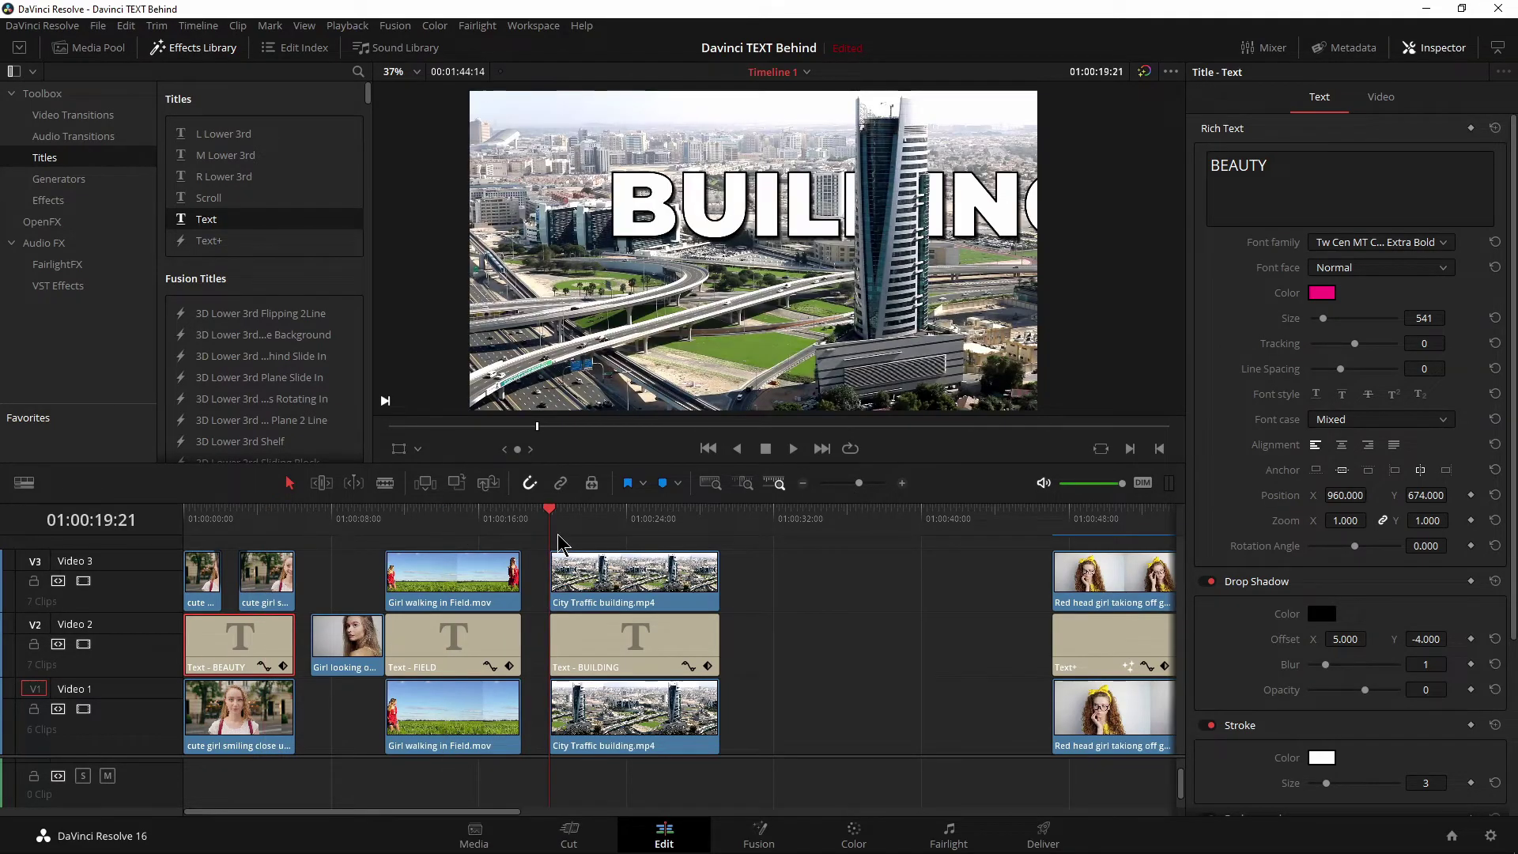
key("space")
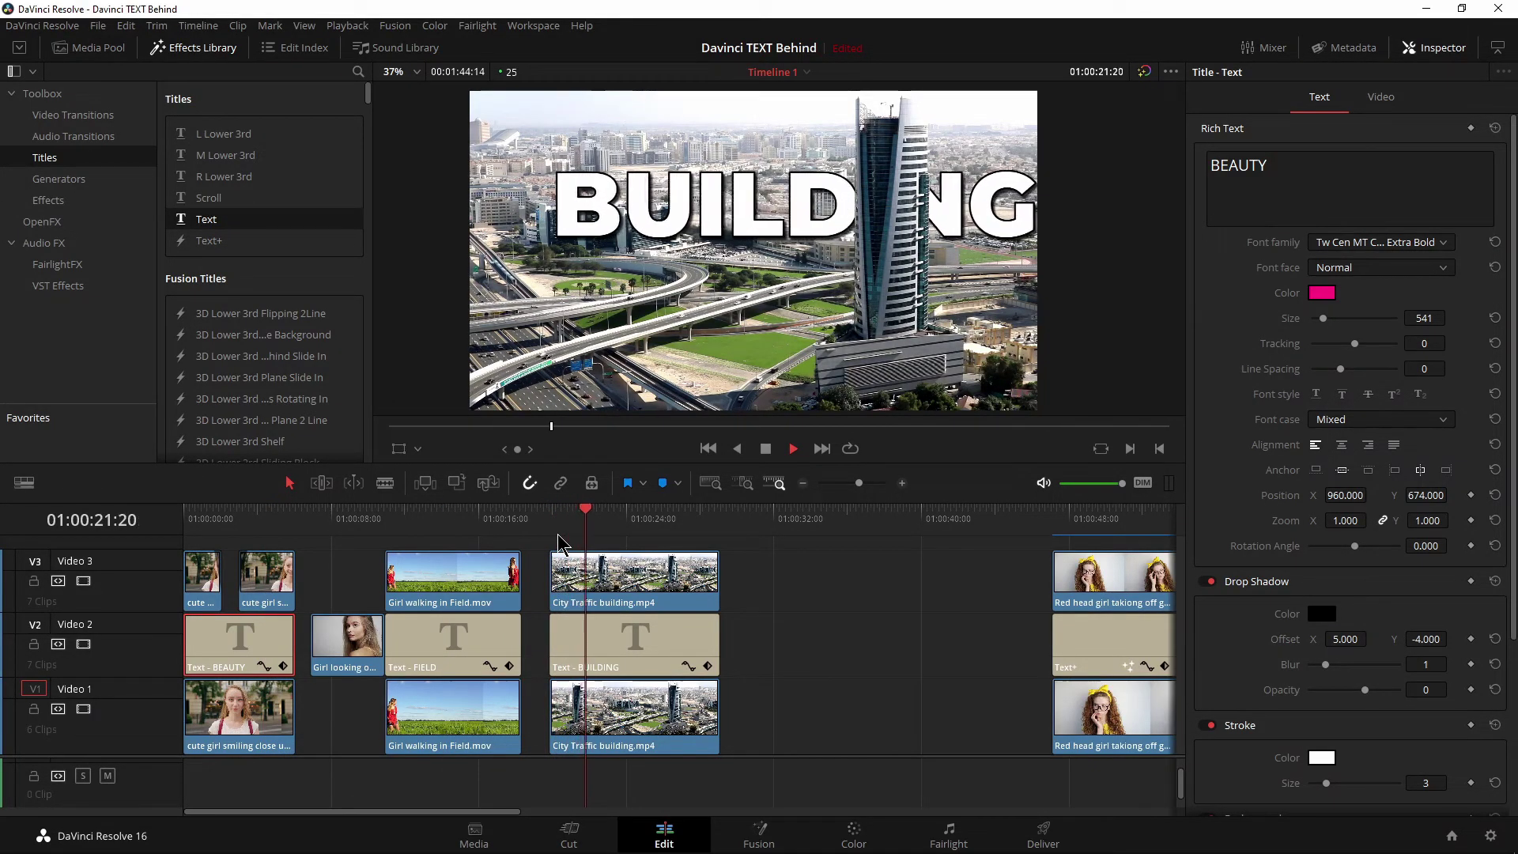
Inspect the City Traffic building.mp4 clip on Video 1 and the BUILDING title's text settings.
left_click(644, 721)
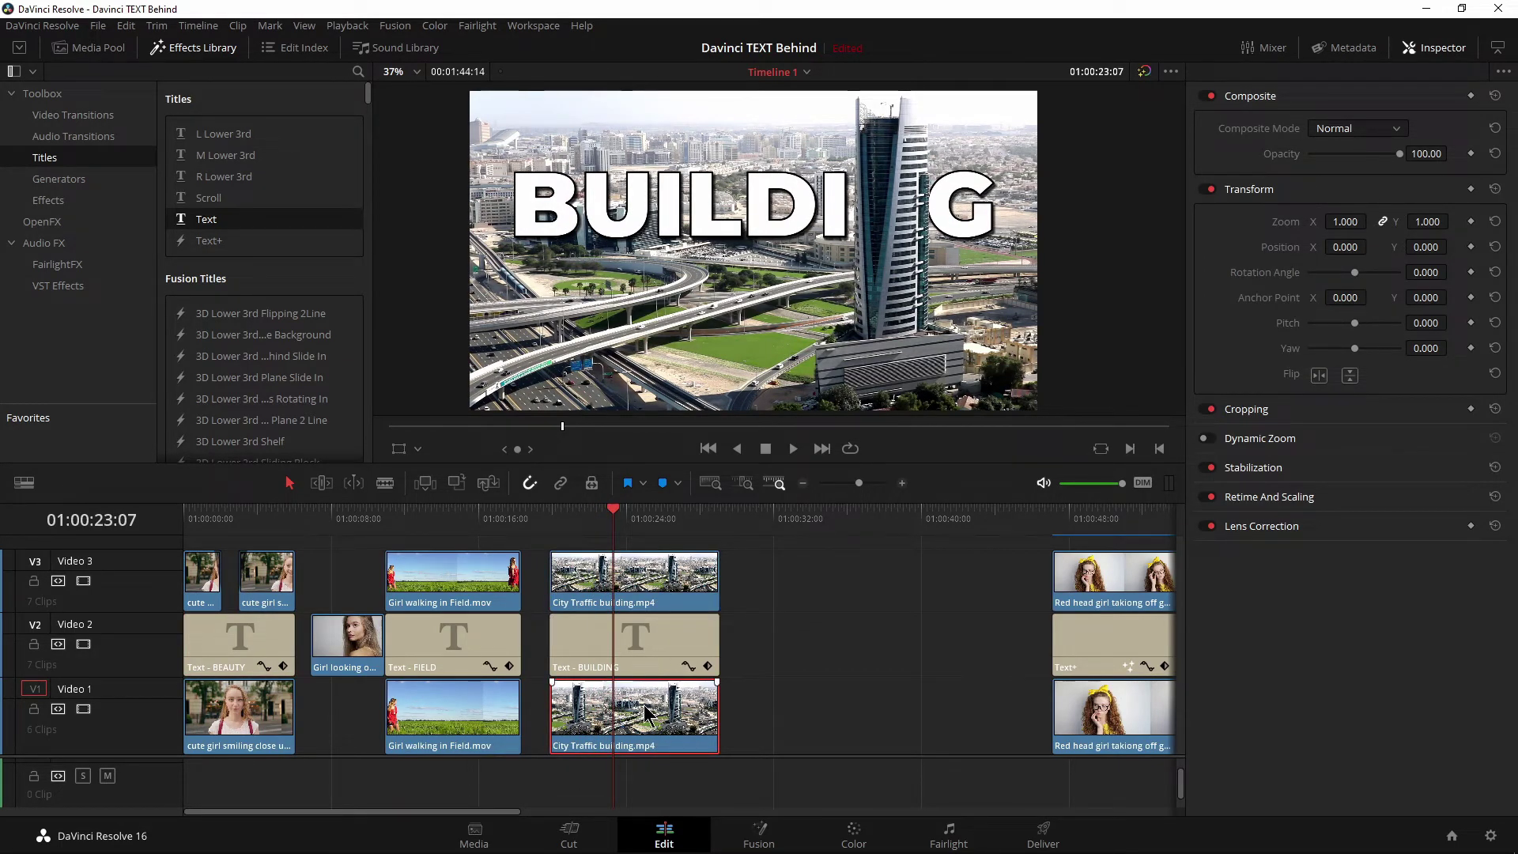
left_click(662, 653)
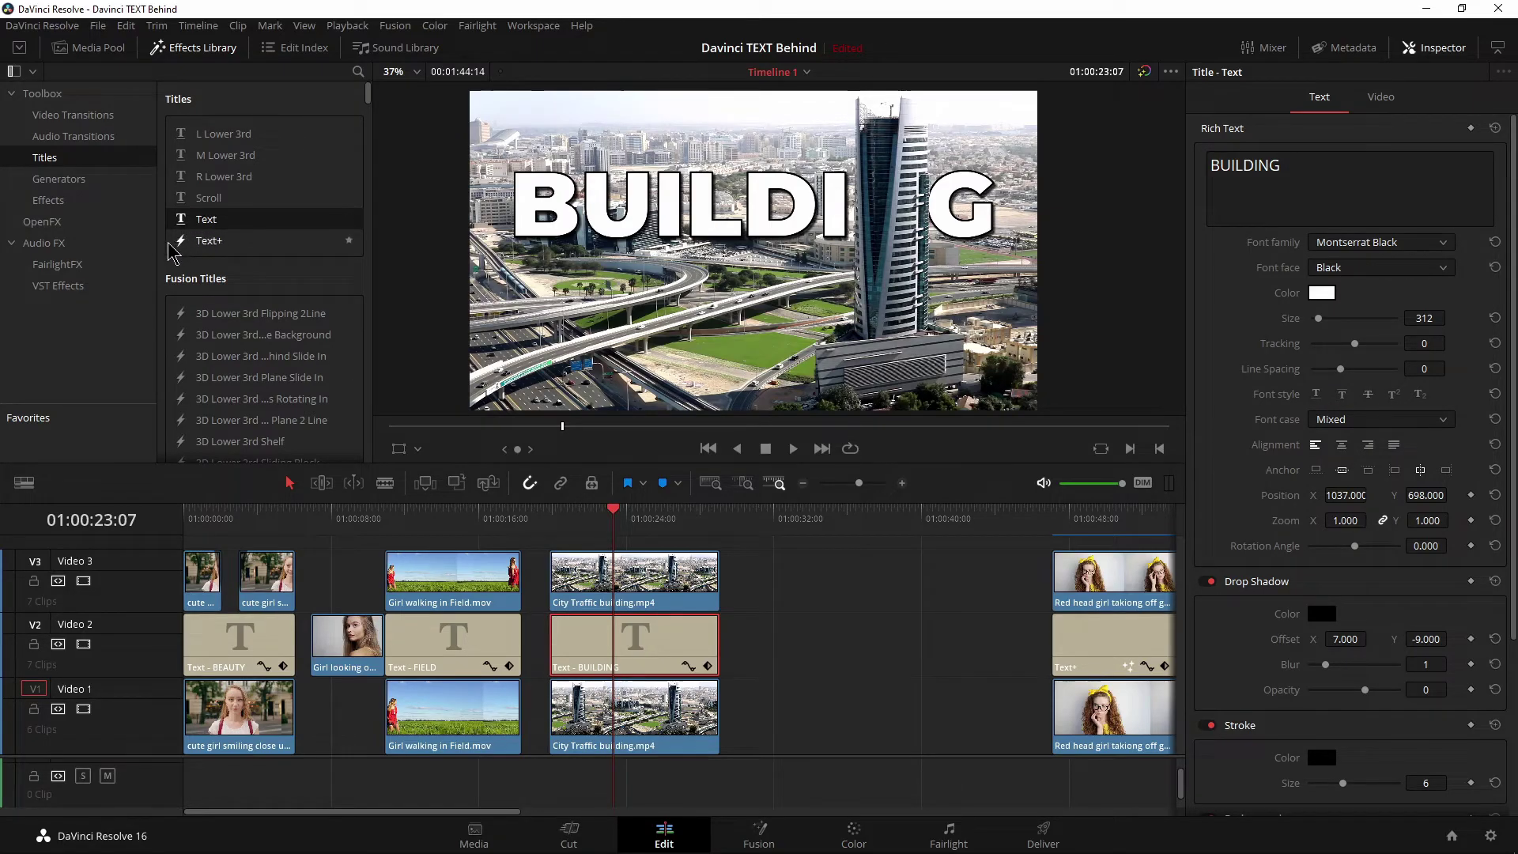
scroll(206, 253, "down", 5)
scroll(288, 243, "up", 5)
Open the Video 3 City Traffic building.mp4 clip at 01:00:22:14 in the Color page and examine the tower's mask up close.
left_click_drag(613, 512, 601, 513)
left_click(644, 583)
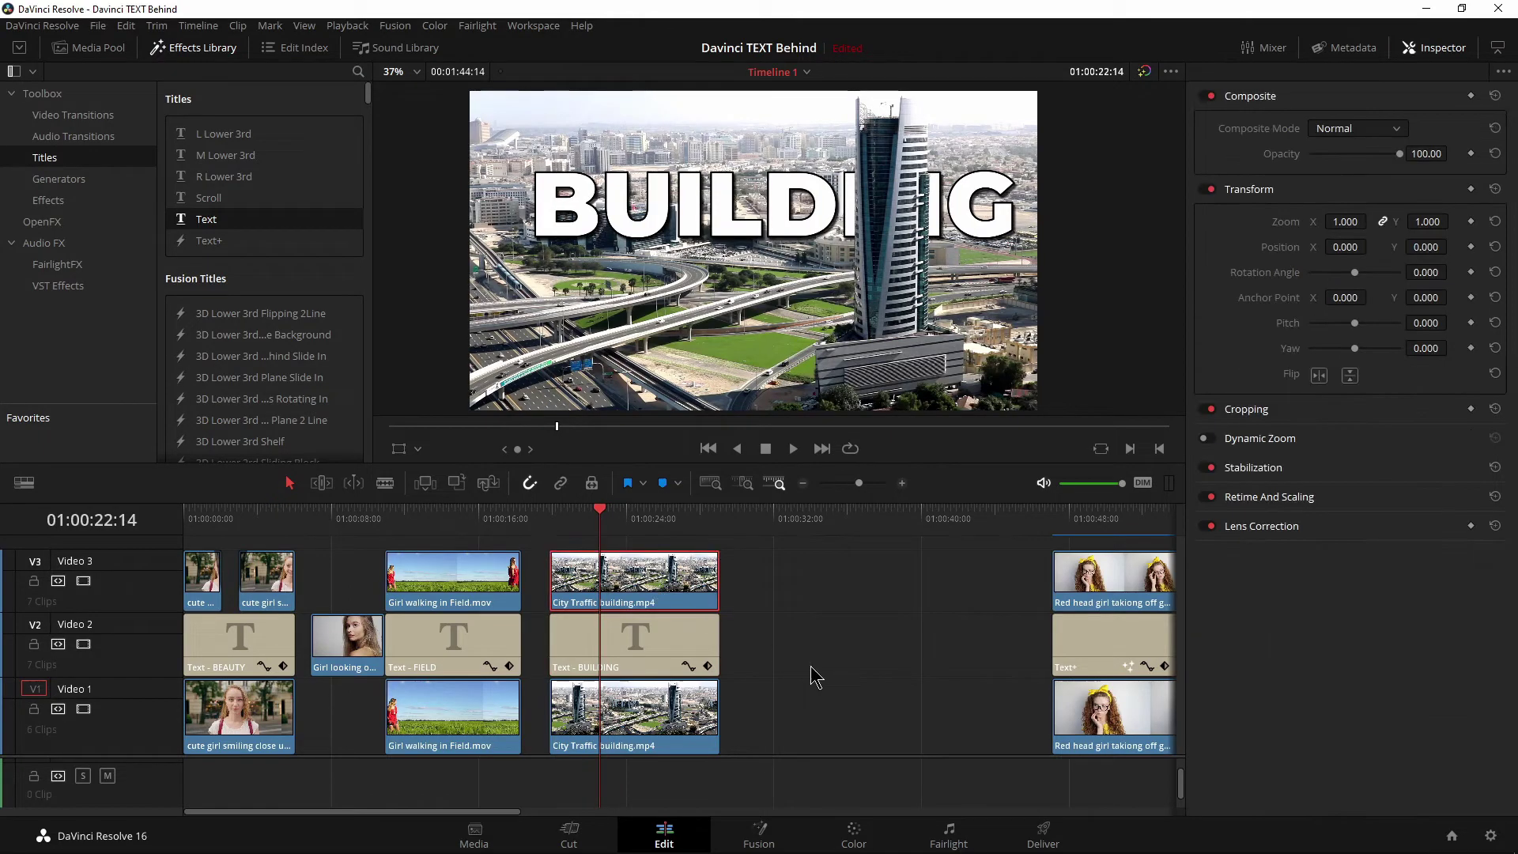
left_click(854, 837)
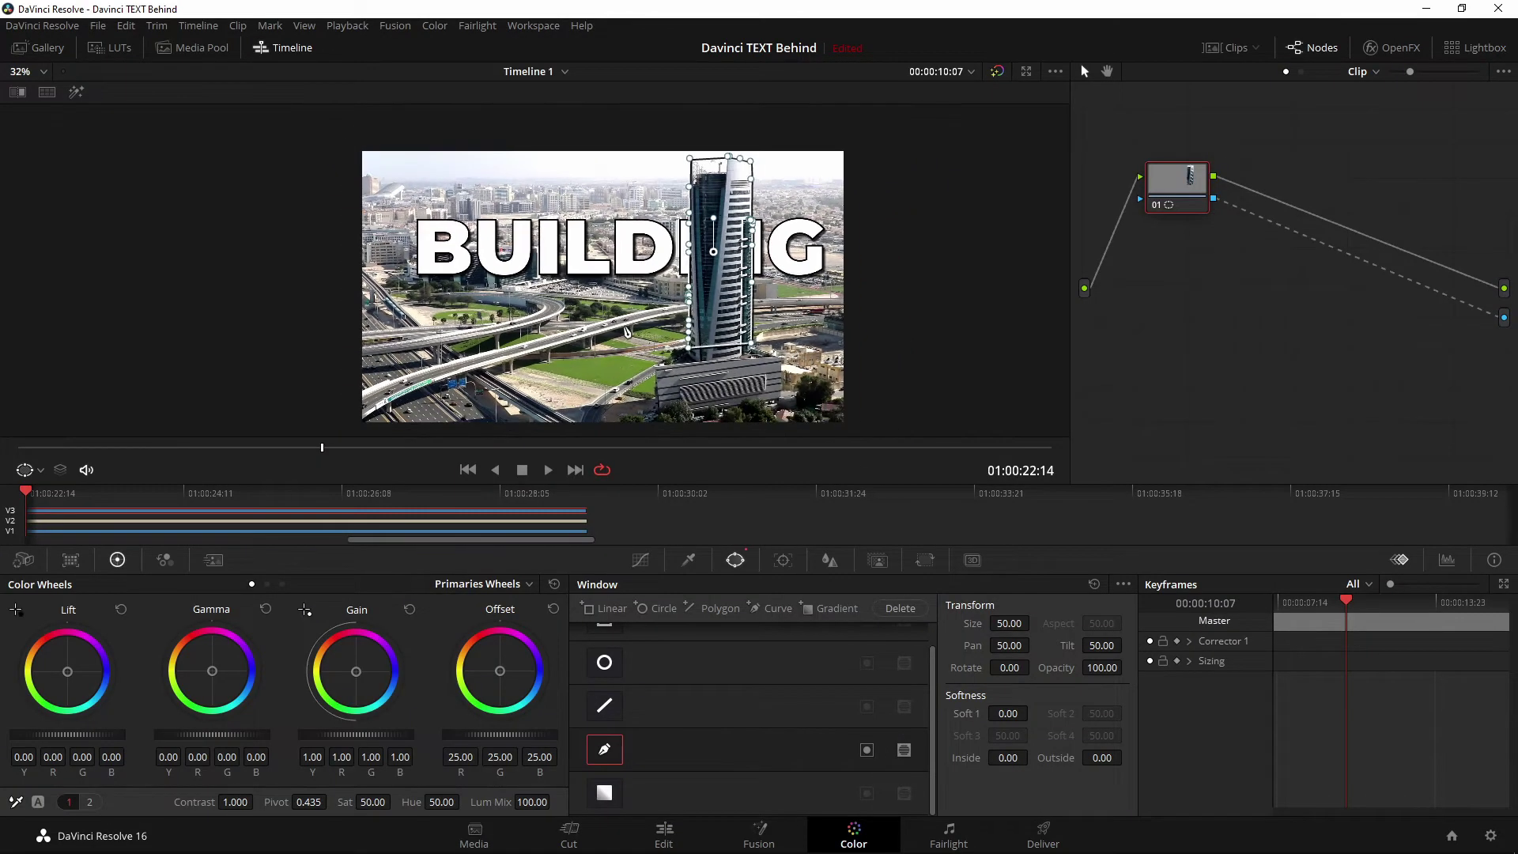
scroll(720, 325, "up", 3)
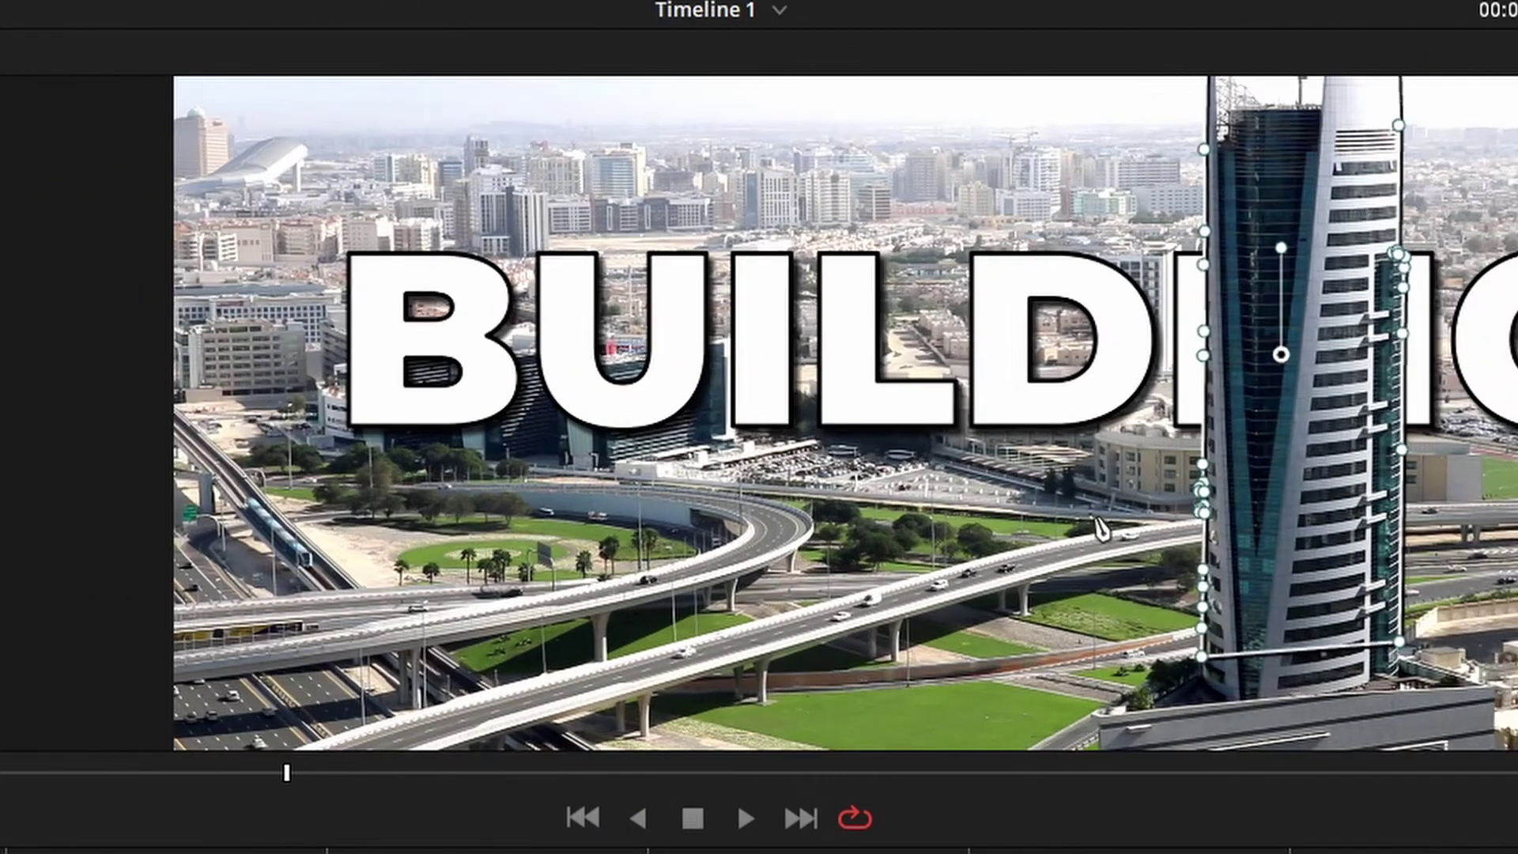
left_click_drag(750, 364, 561, 293)
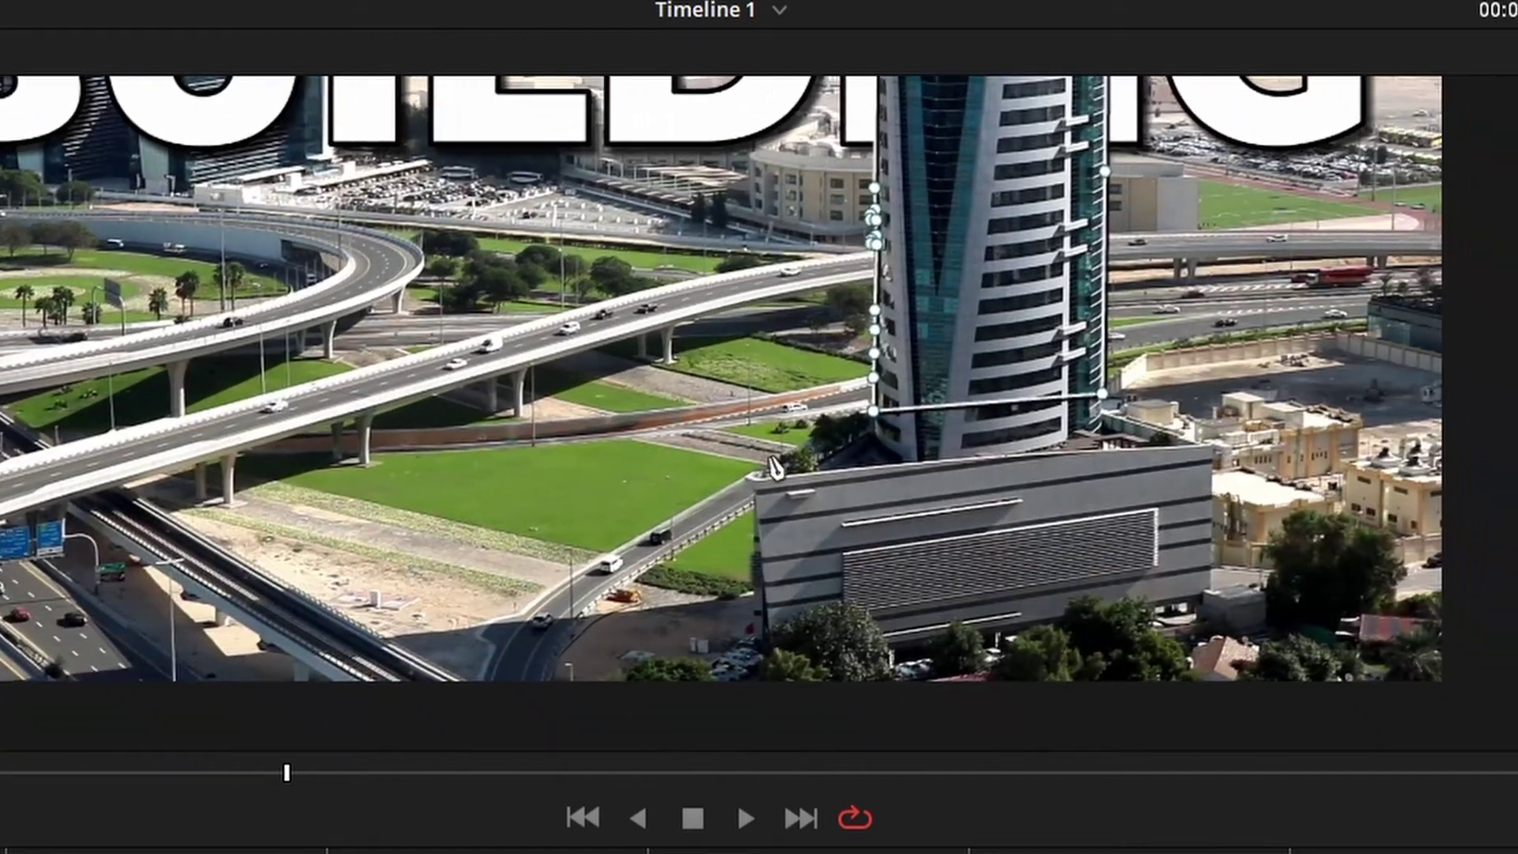
scroll(719, 390, "down", 4)
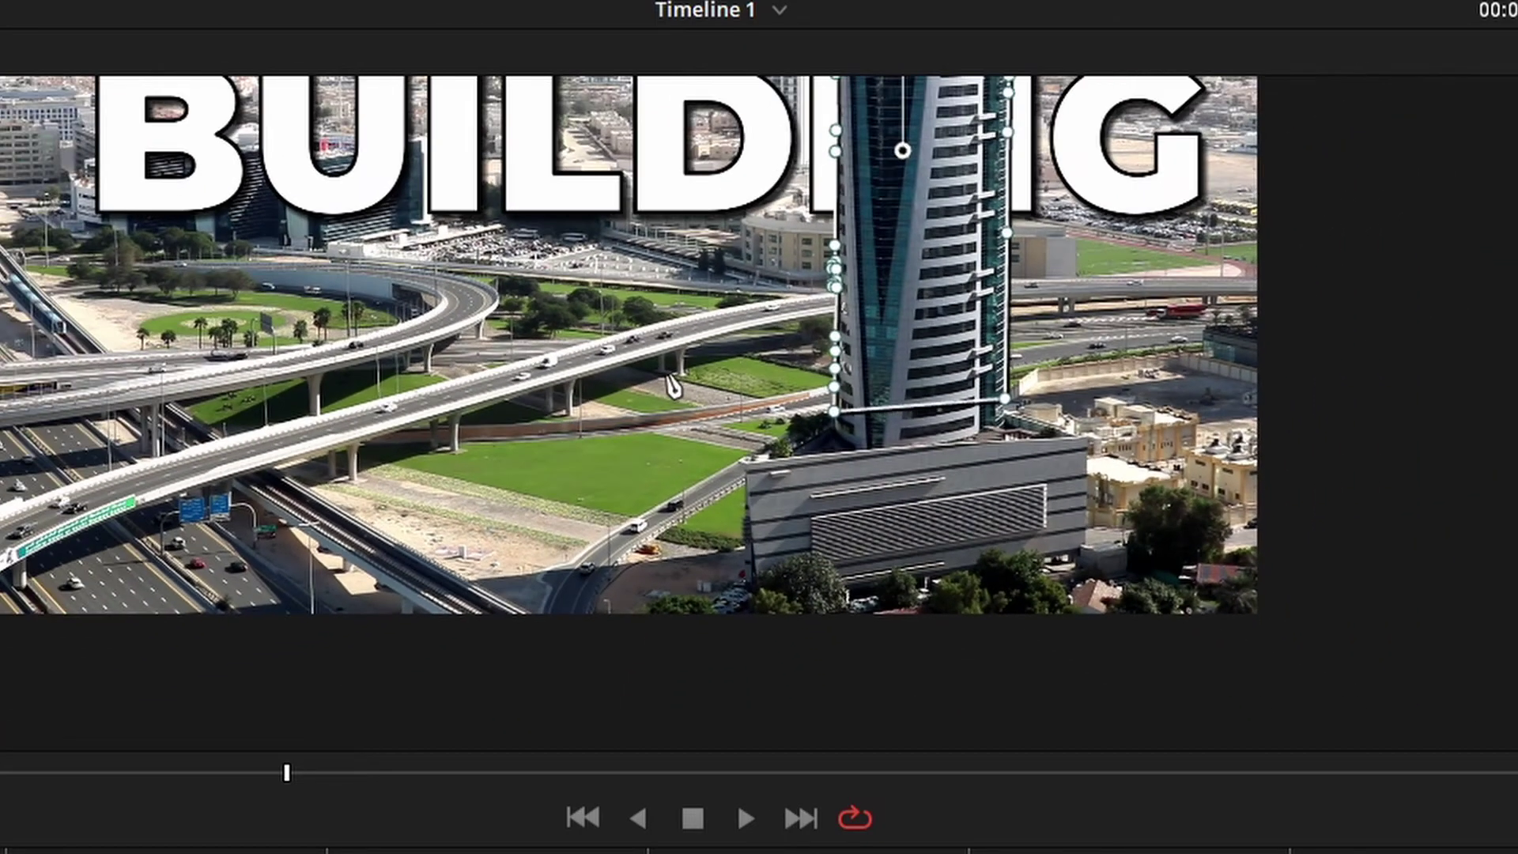
Examine the tower mask's outline from the building's base to its top, along with the clip's node.
scroll(728, 477, "up", 3)
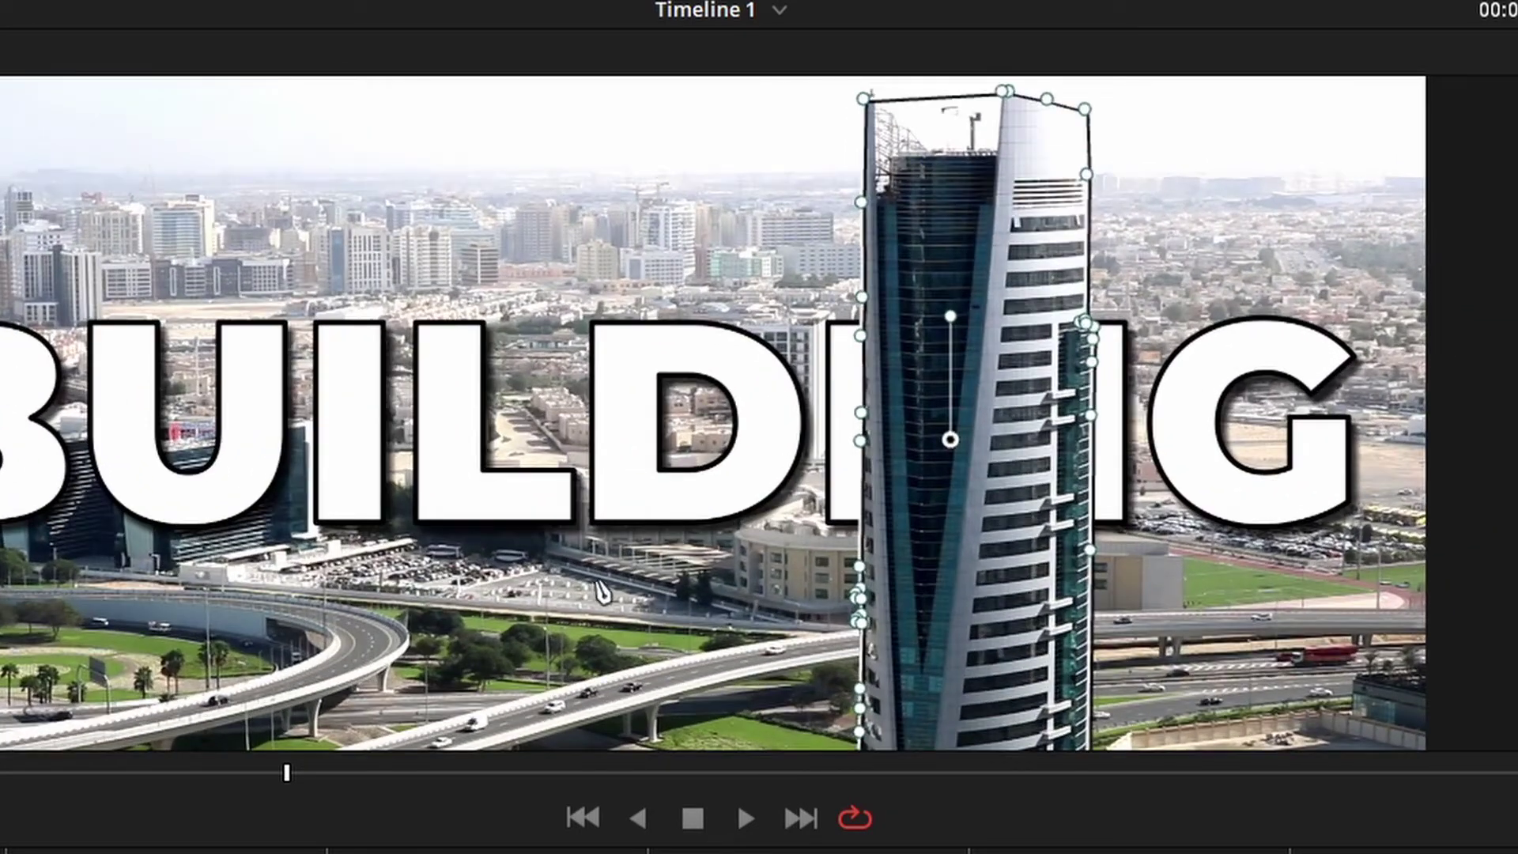
left_click_drag(694, 548, 961, 558)
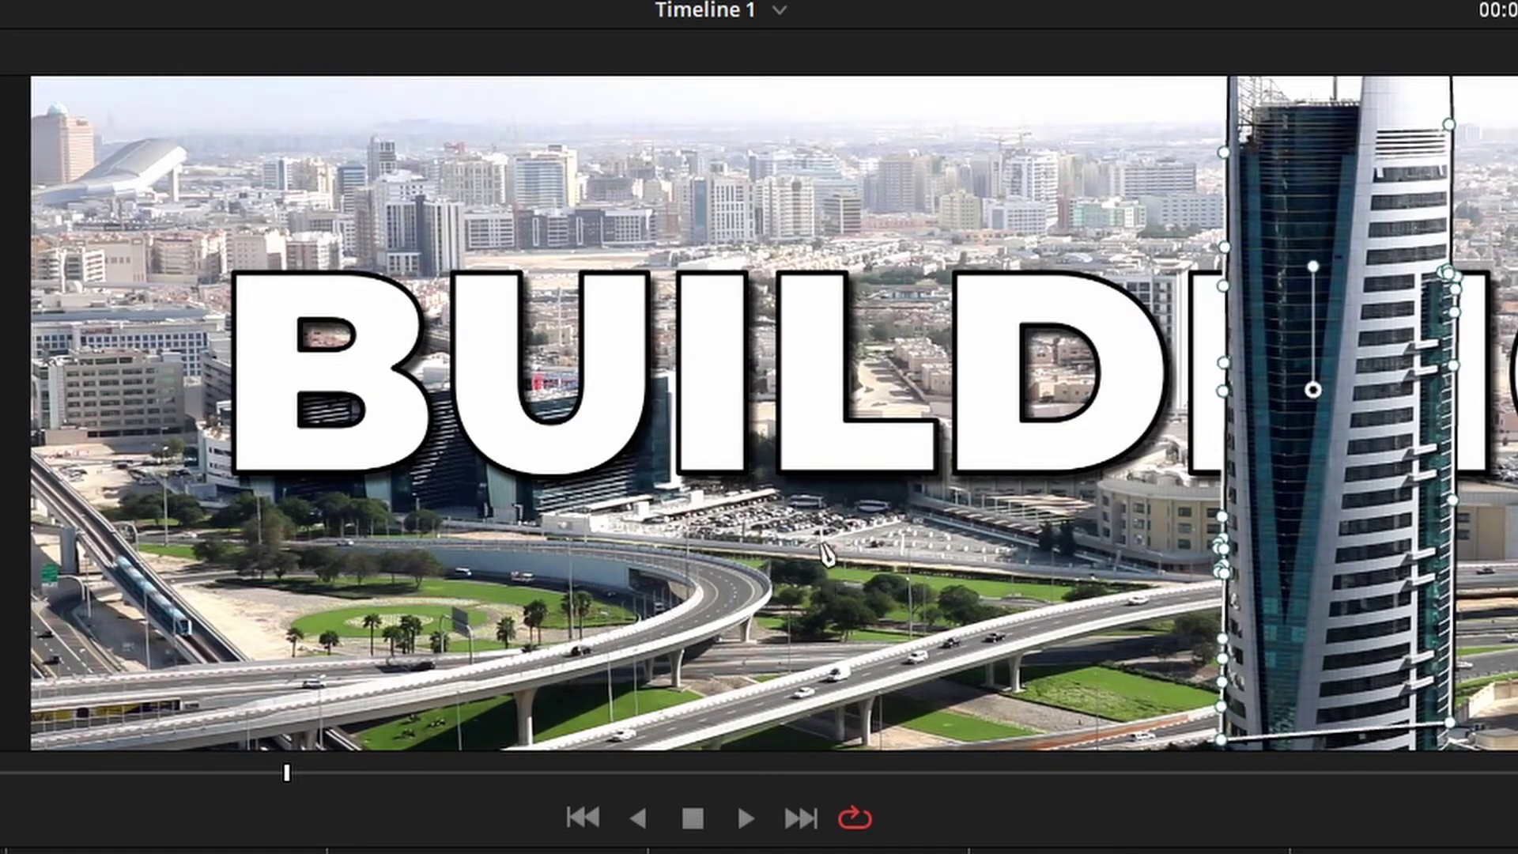
right_click(1045, 498)
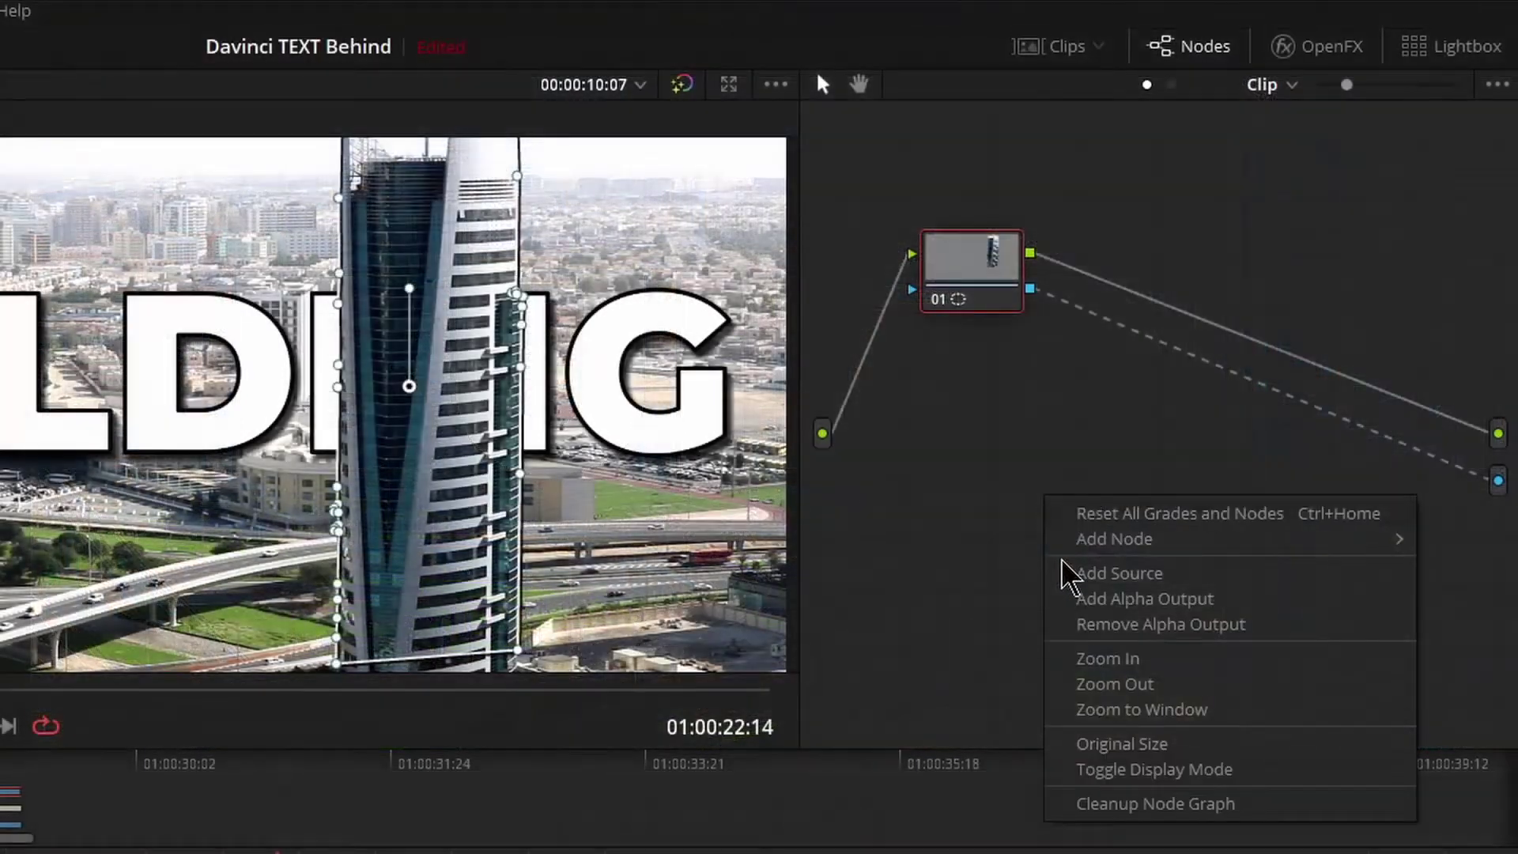
left_click(1491, 576)
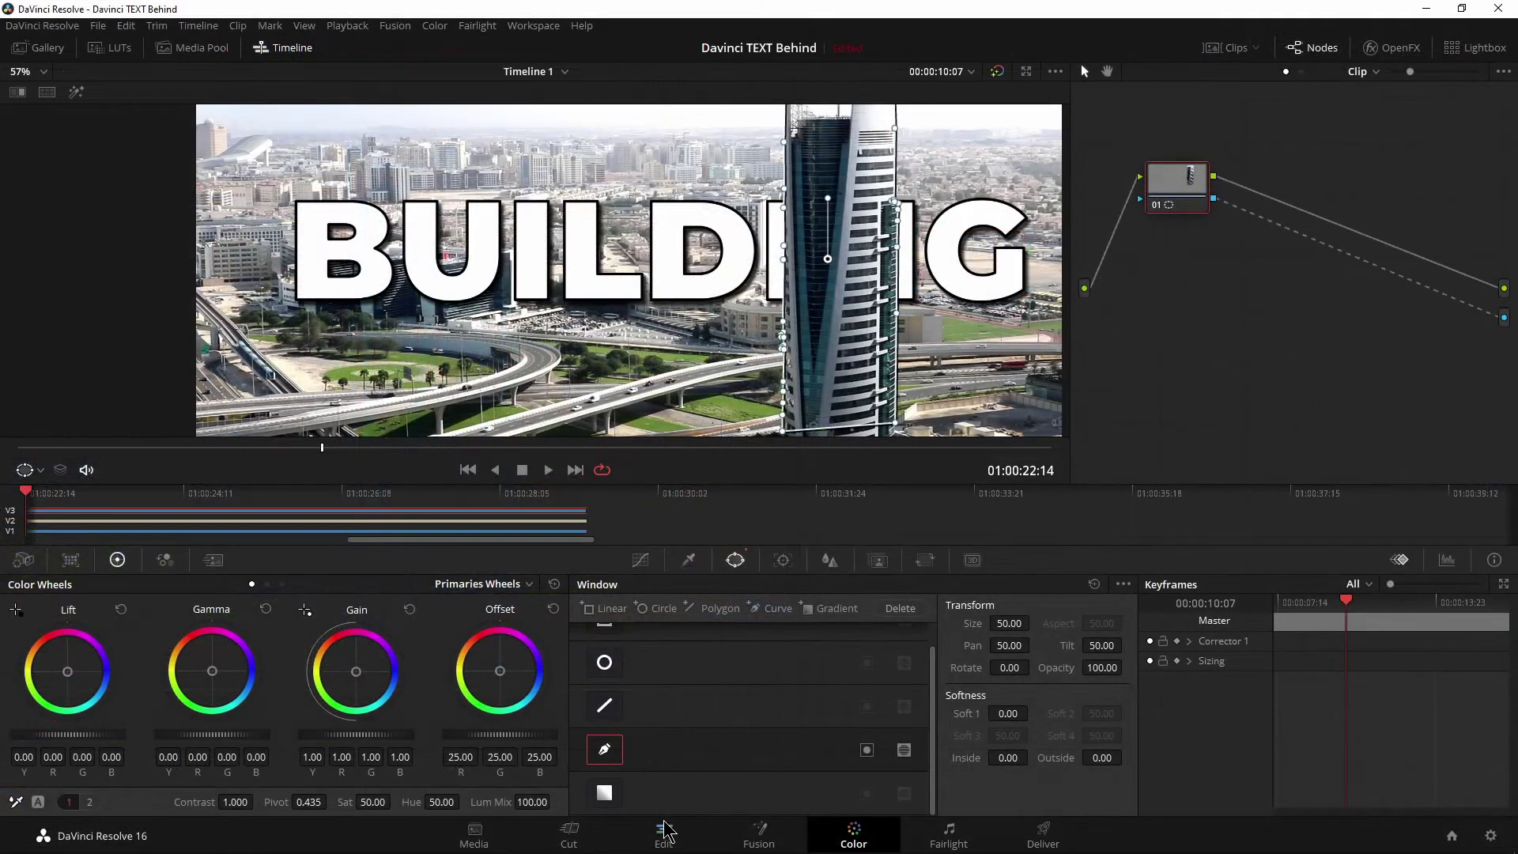
Return to the Edit page, preview the red-haired girl's TEXT example around 01:00:53:11, and show its Text+ title's shading settings.
left_click(663, 832)
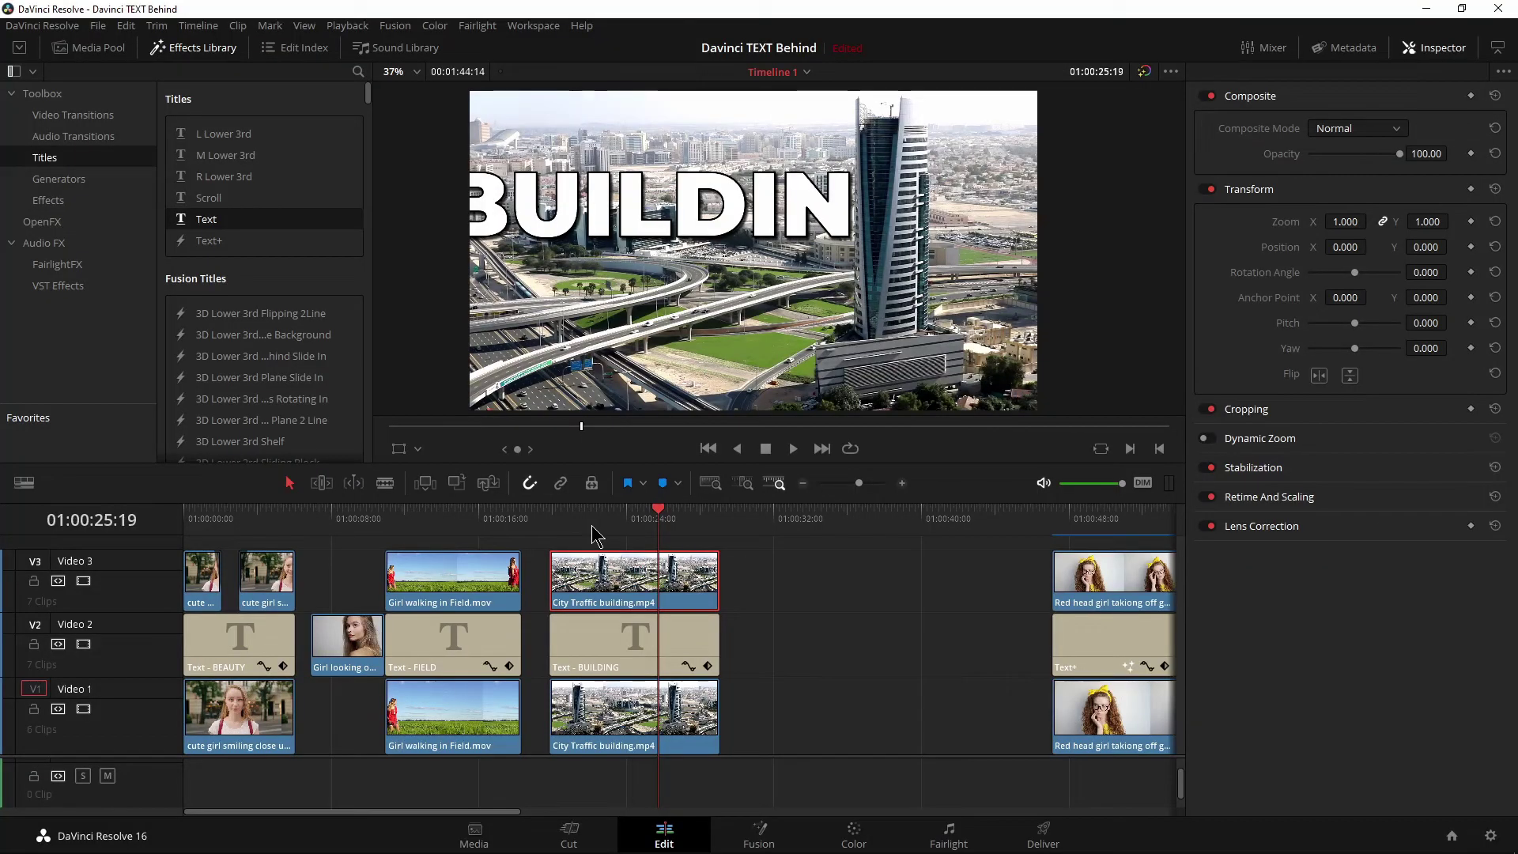
scroll(696, 607, "right", 6)
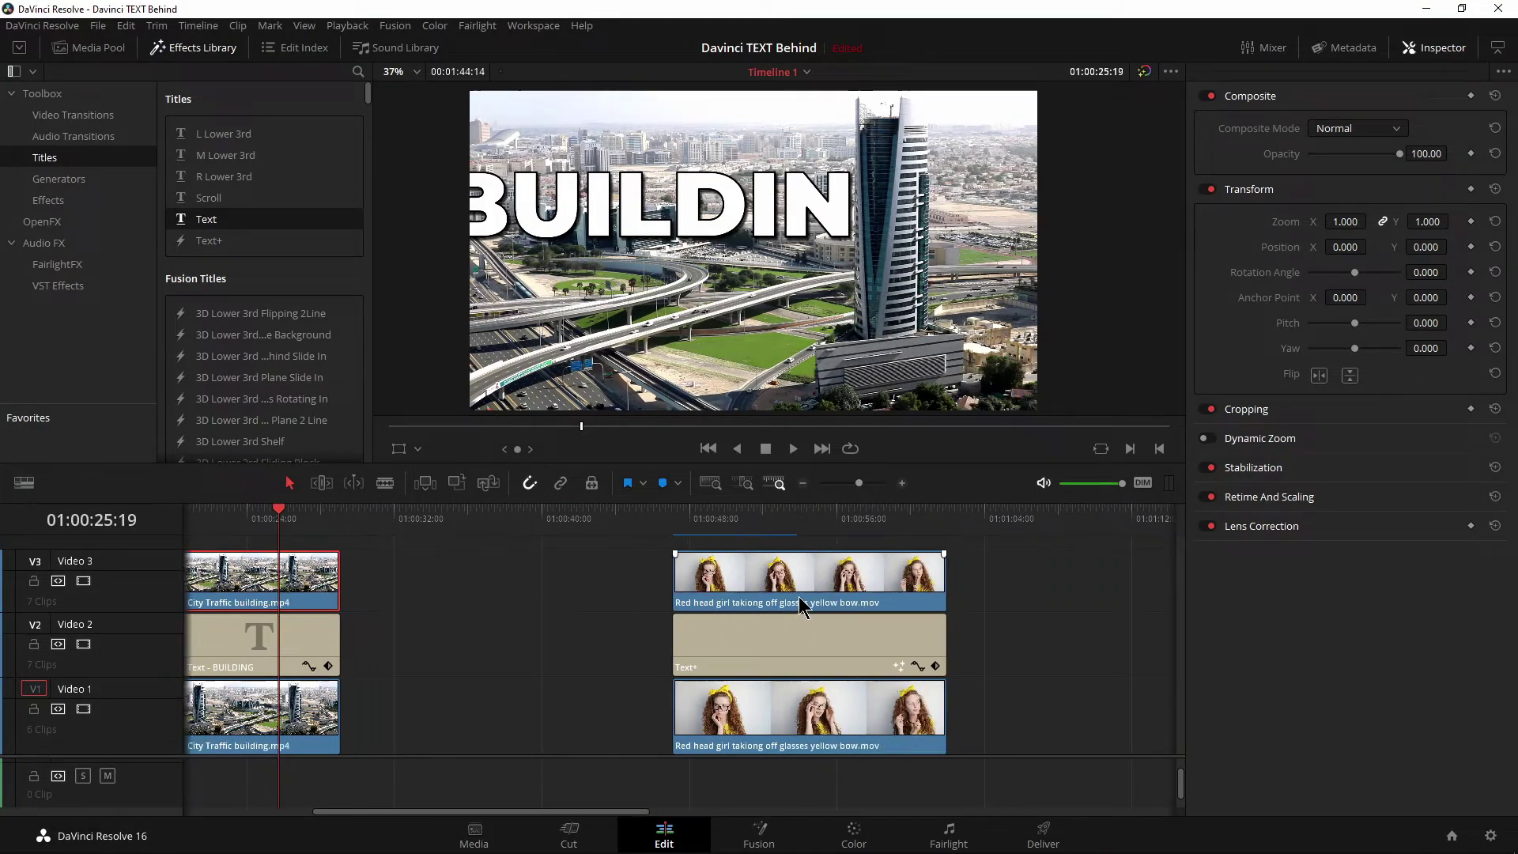
left_click(752, 521)
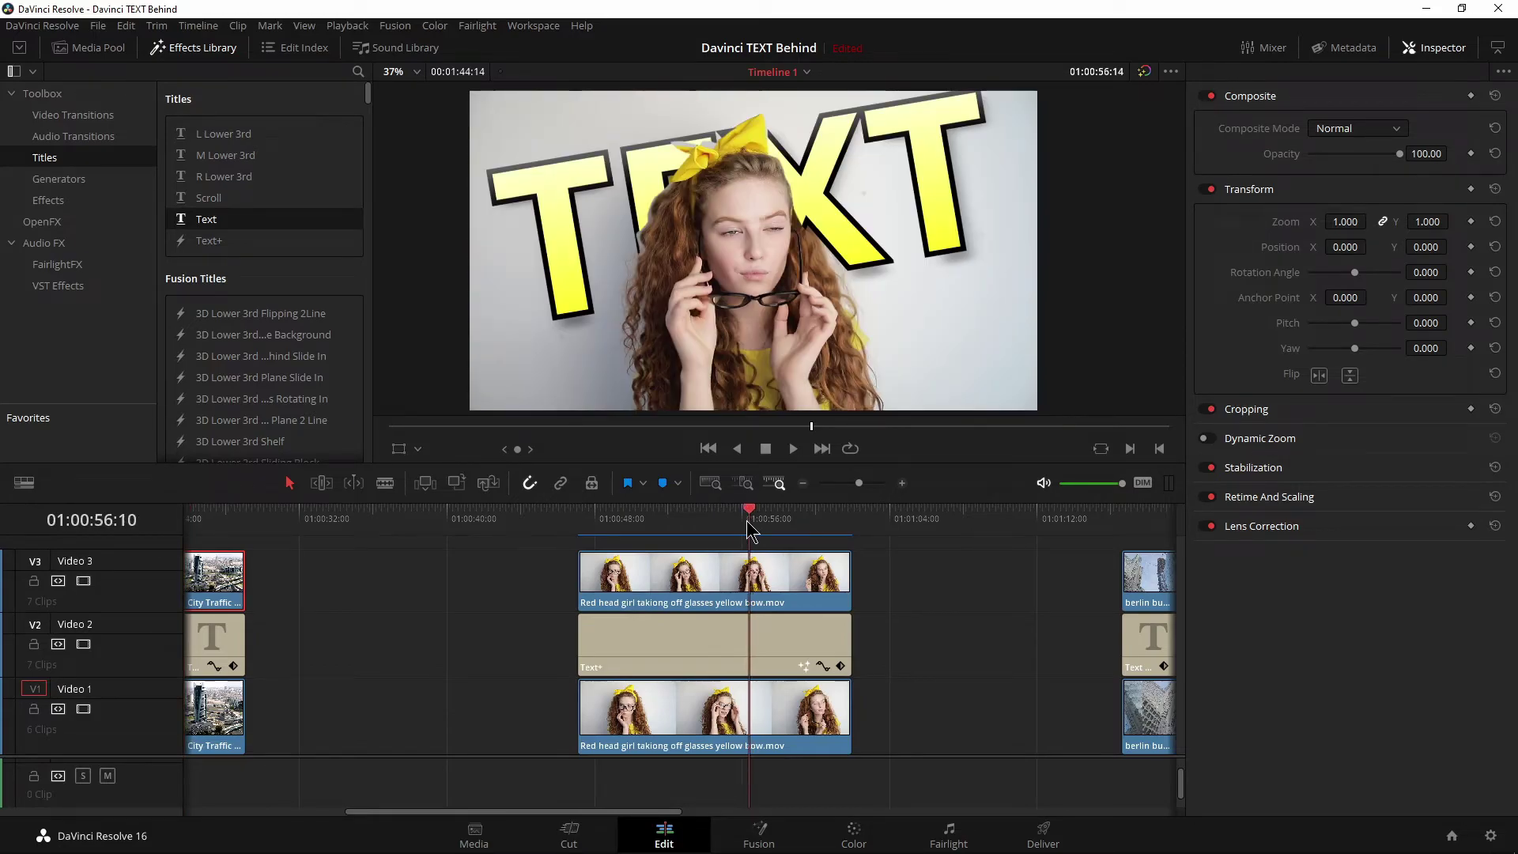
left_click_drag(755, 524, 695, 526)
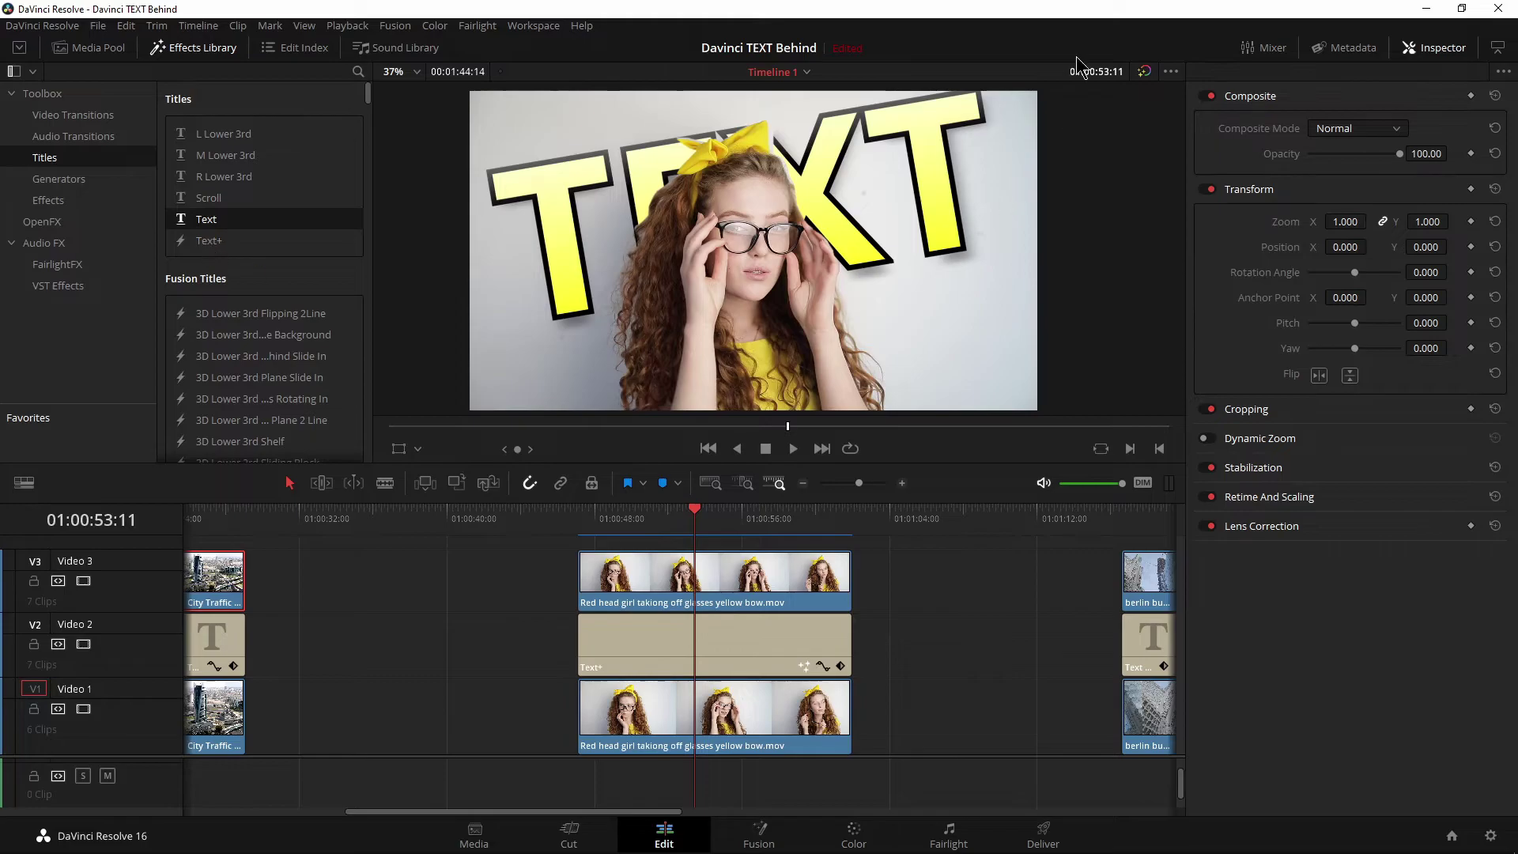
left_click(757, 644)
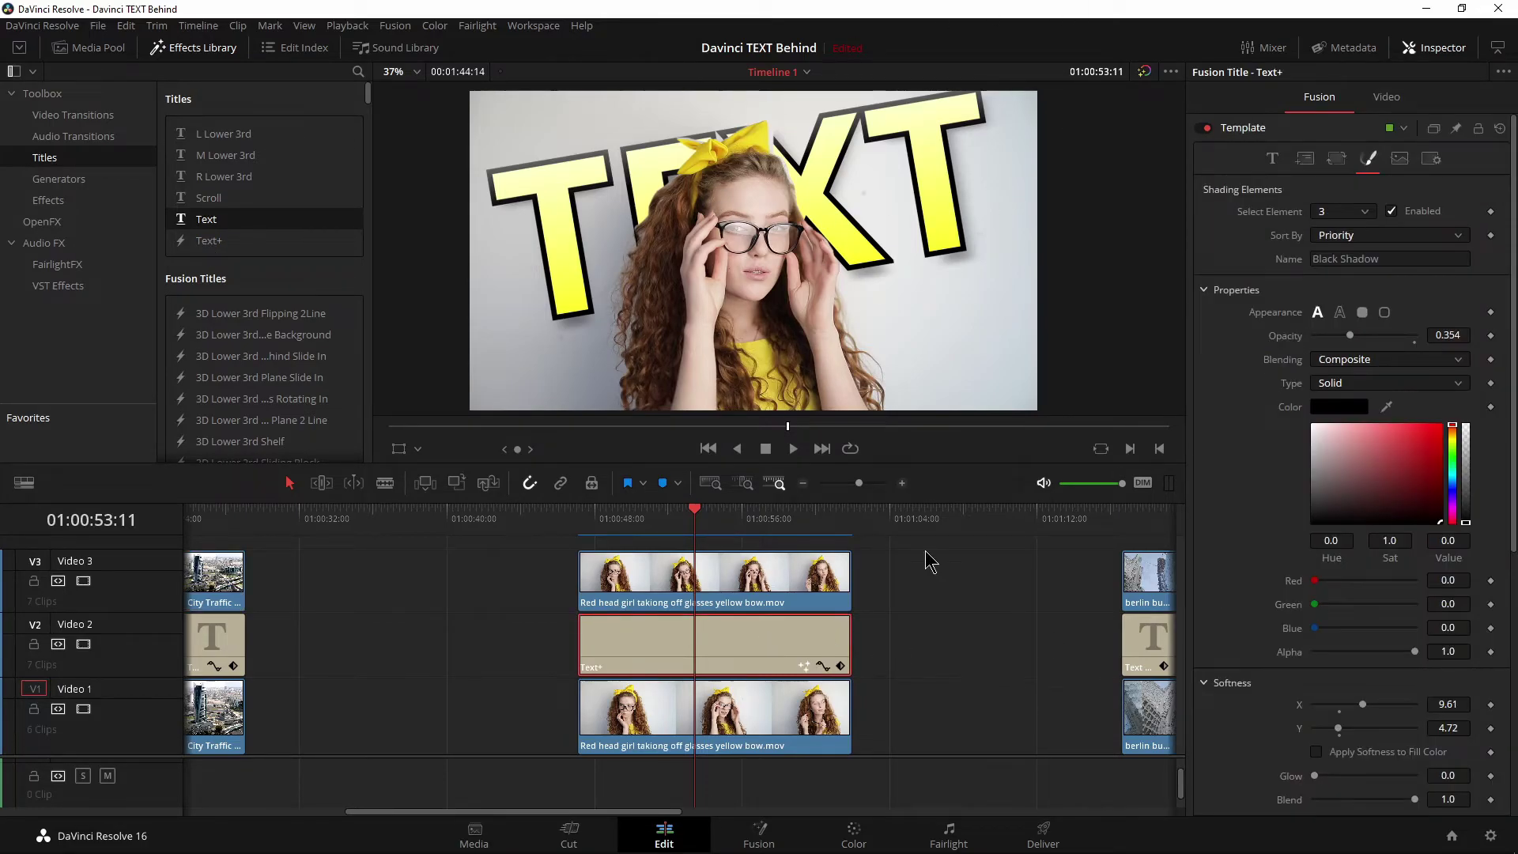
Play the MOUTAINS title sequence from the start of the Sunrise Snowy Mountains.mov example and stop at 01:01:40:07.
scroll(864, 582, "right", 6)
scroll(553, 599, "right", 4)
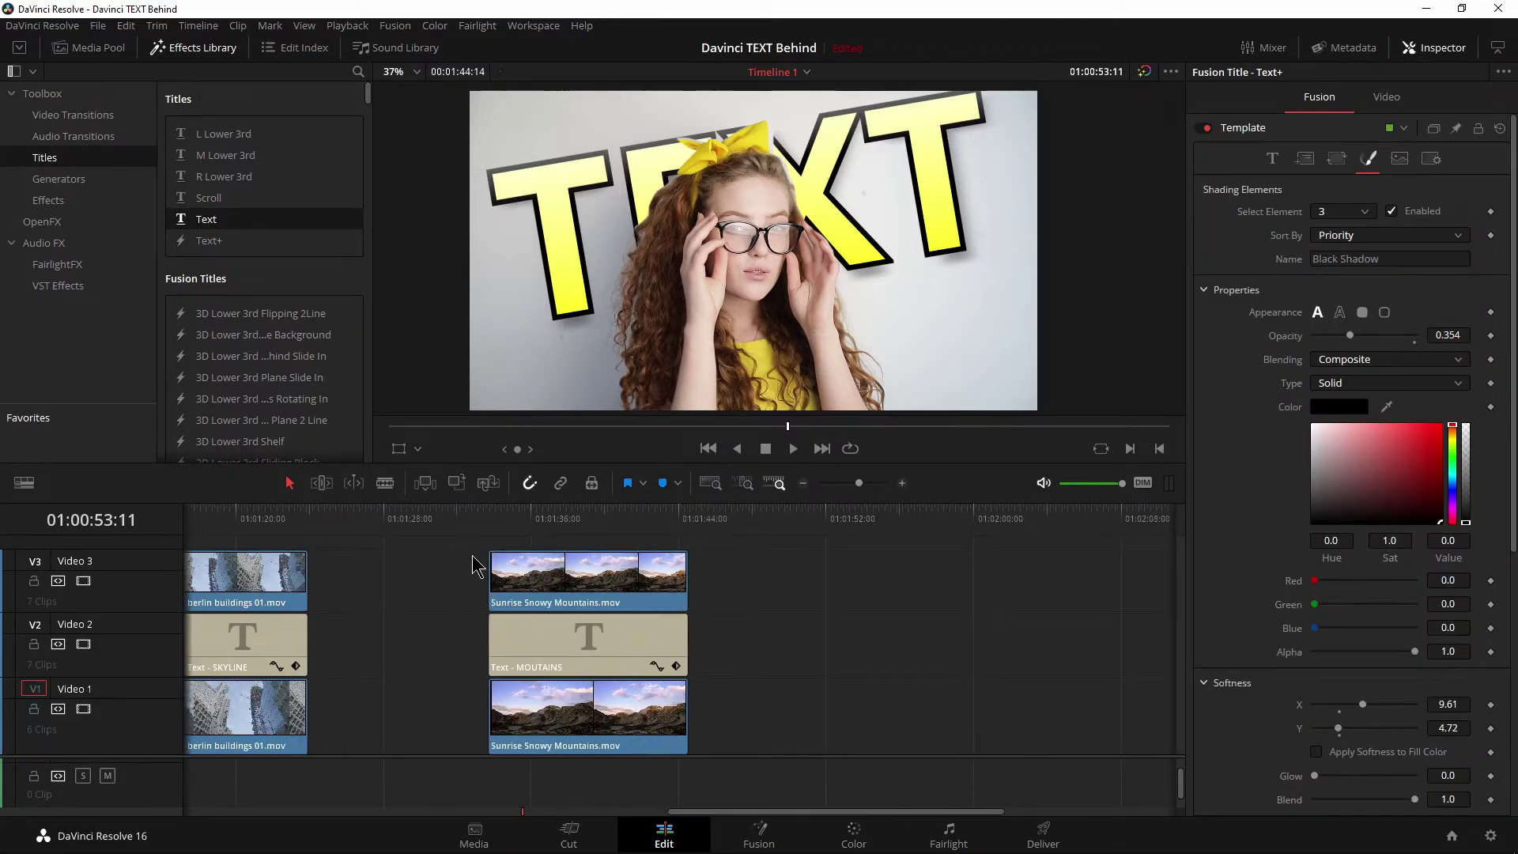
left_click(487, 541)
key("space")
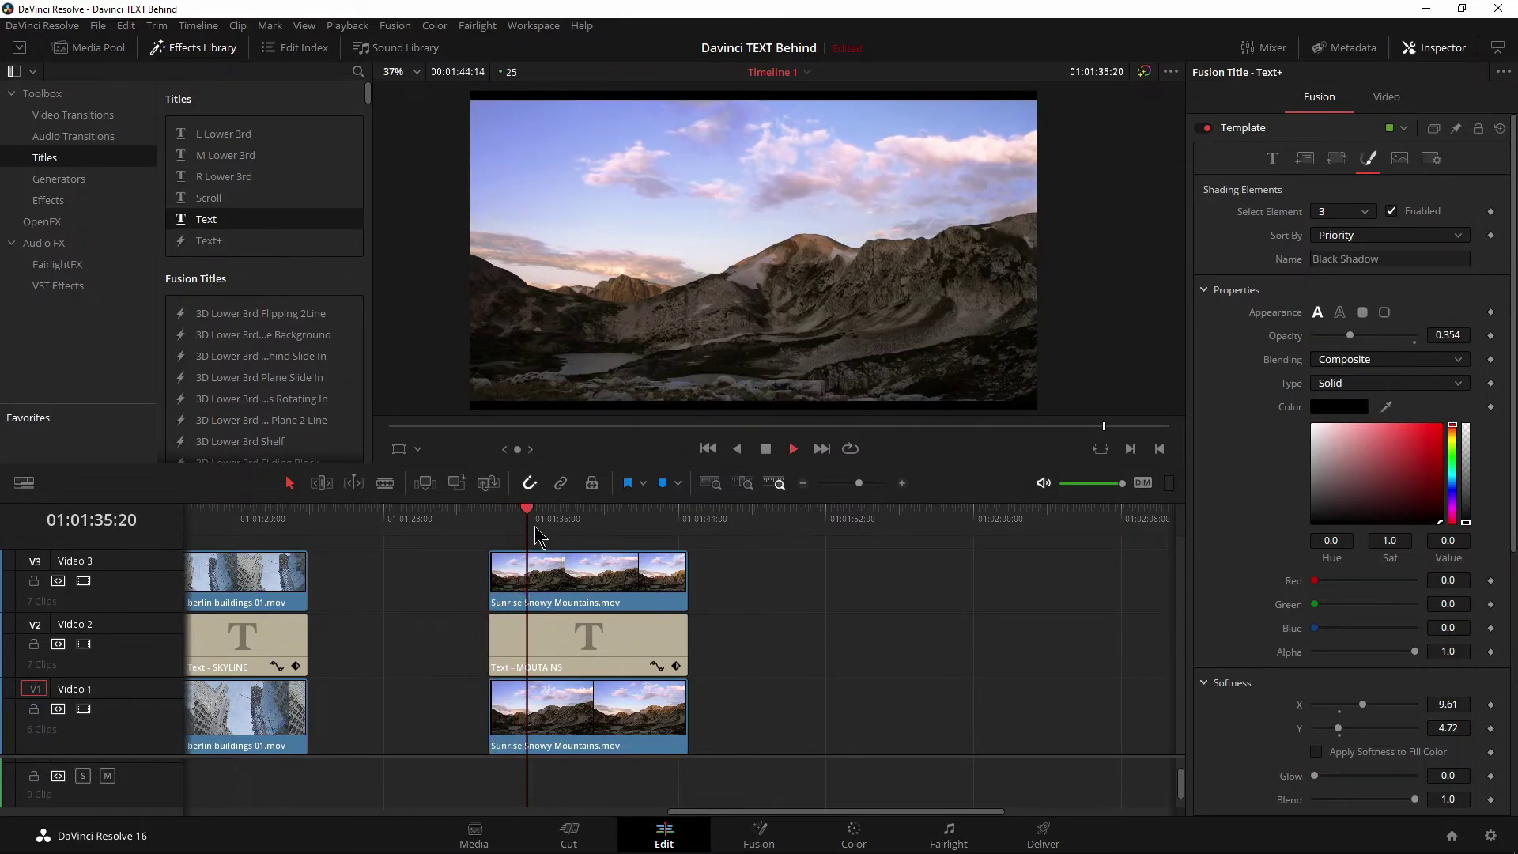
left_click_drag(535, 523, 575, 519)
key("space")
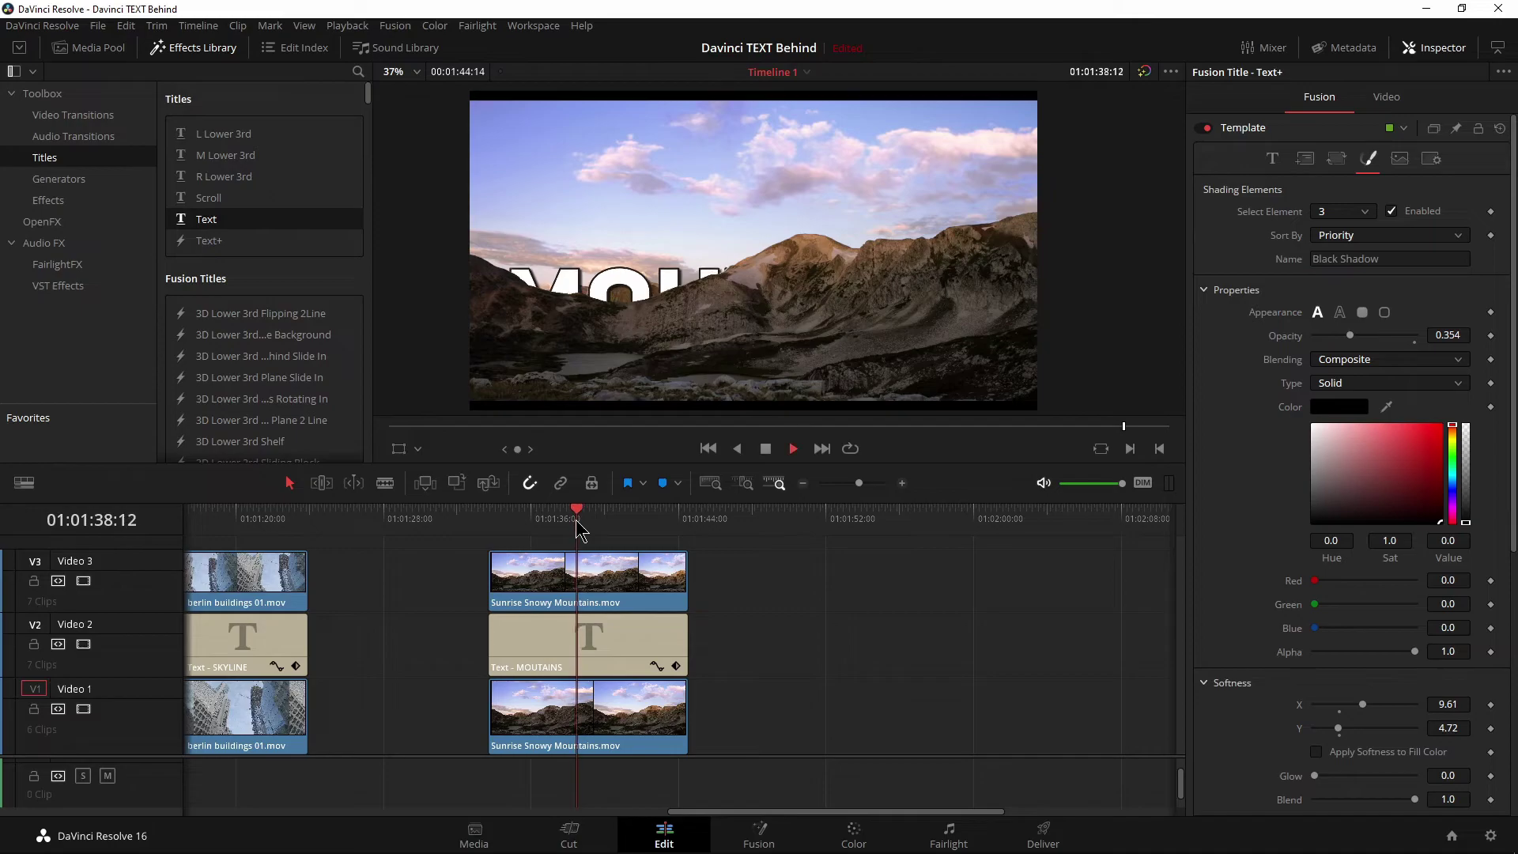
key("space")
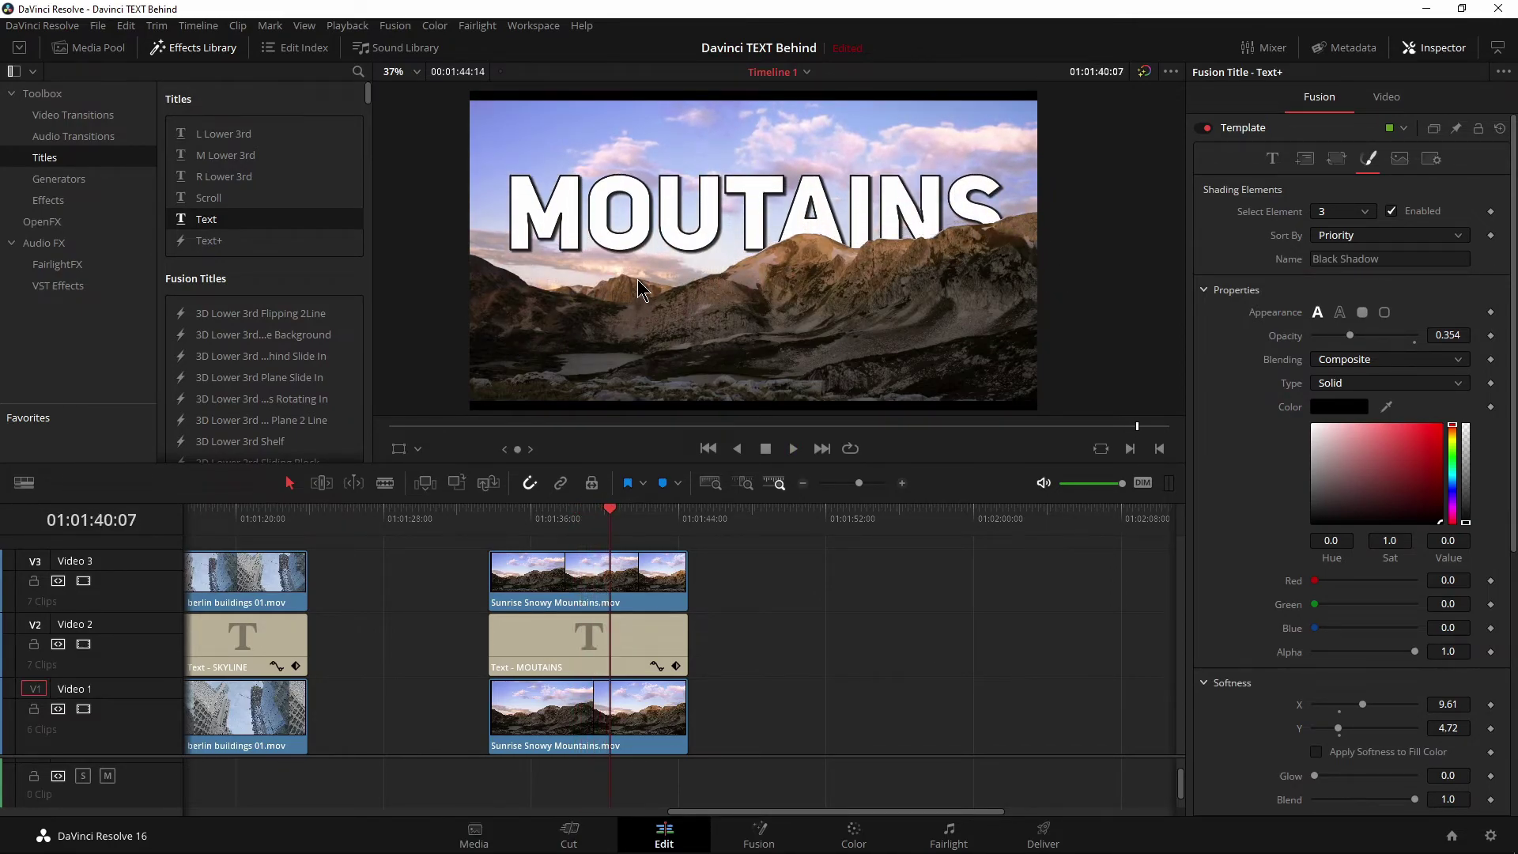
Examine the ridge-line mask of the Video 3 Sunrise Snowy Mountains.mov clip in the Color page, and return to the Edit page.
left_click(596, 585)
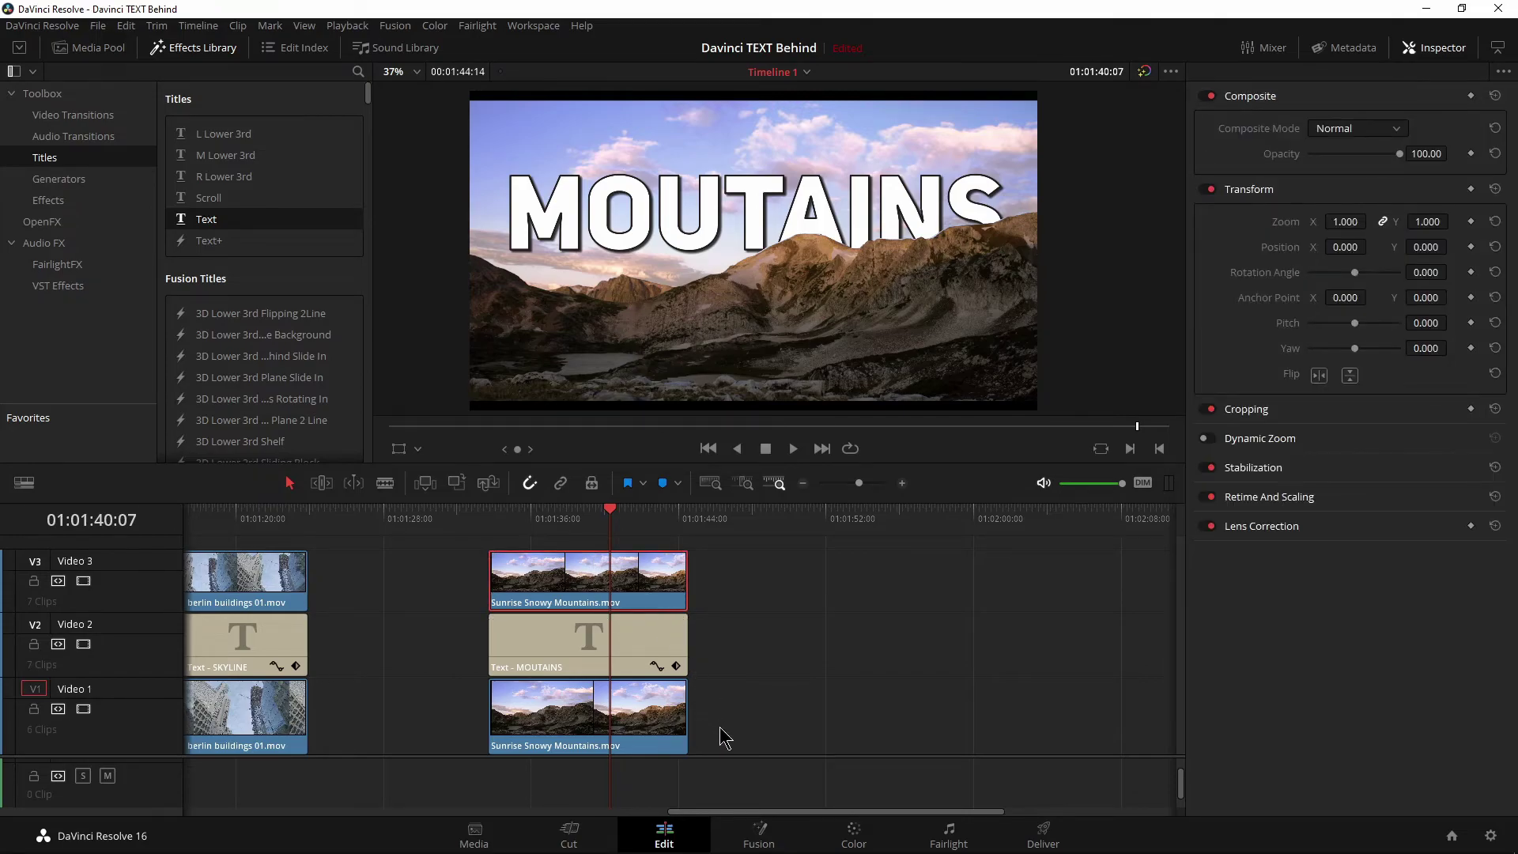
left_click(852, 838)
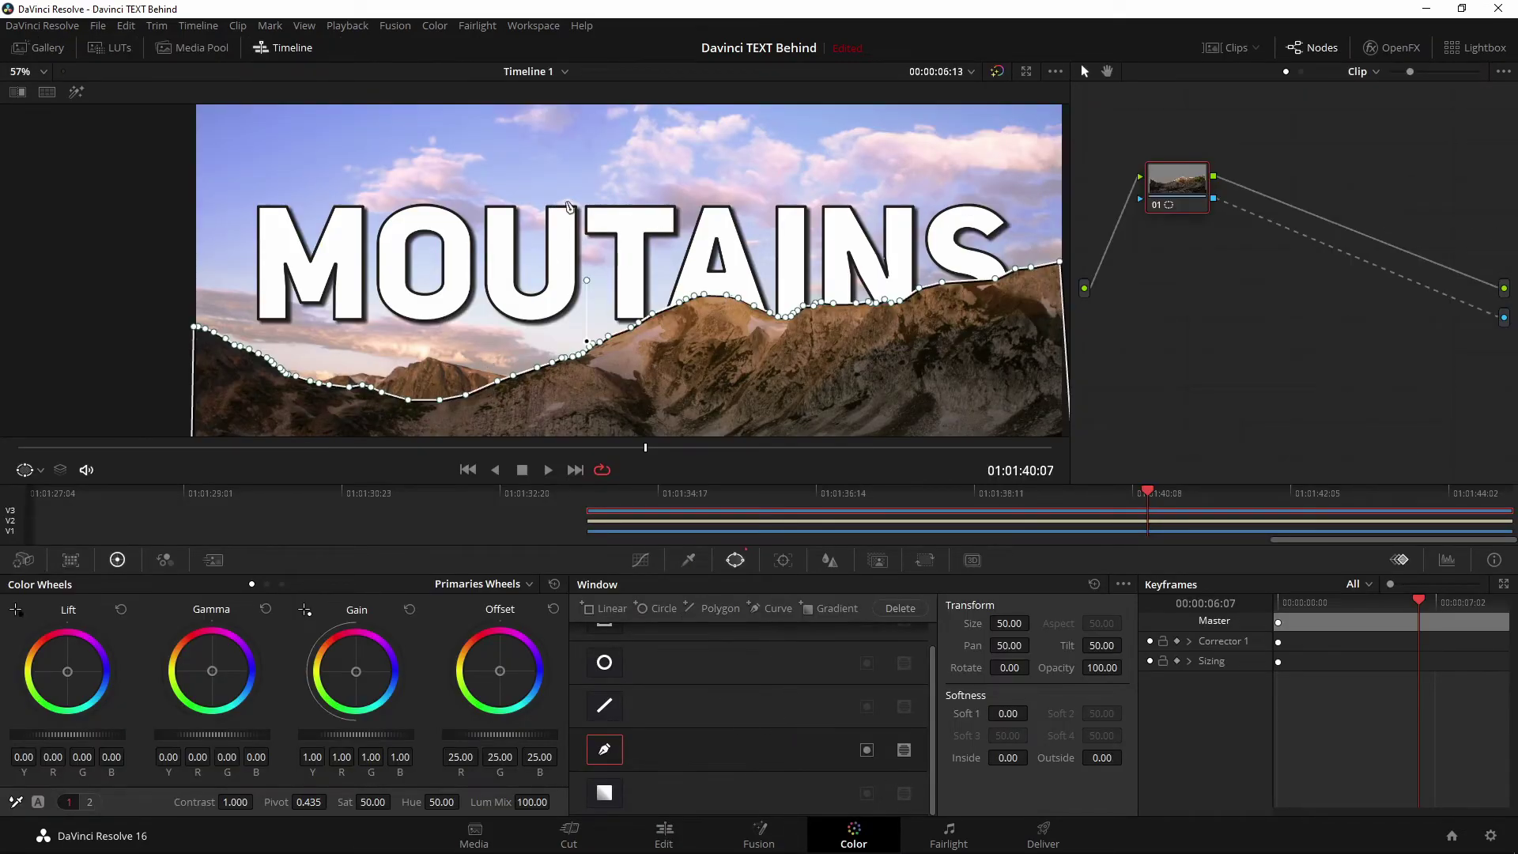
left_click(664, 832)
Inspect the MOUTAINS title's text settings and its keyframed video position at 01:01:36:21, and replay its rise from behind the ridge.
left_click_drag(605, 515, 551, 531)
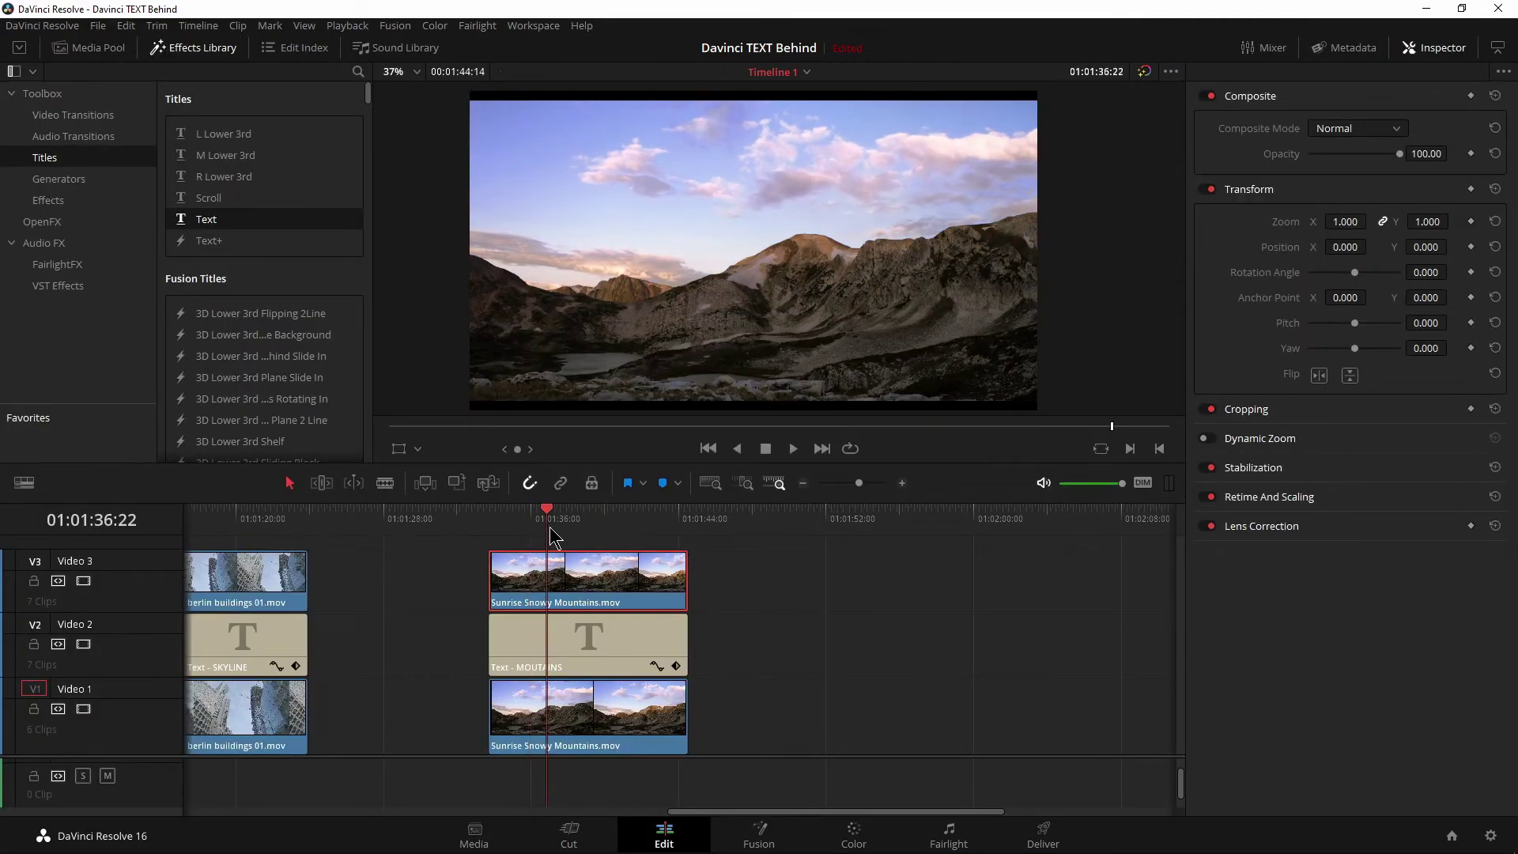
left_click(622, 656)
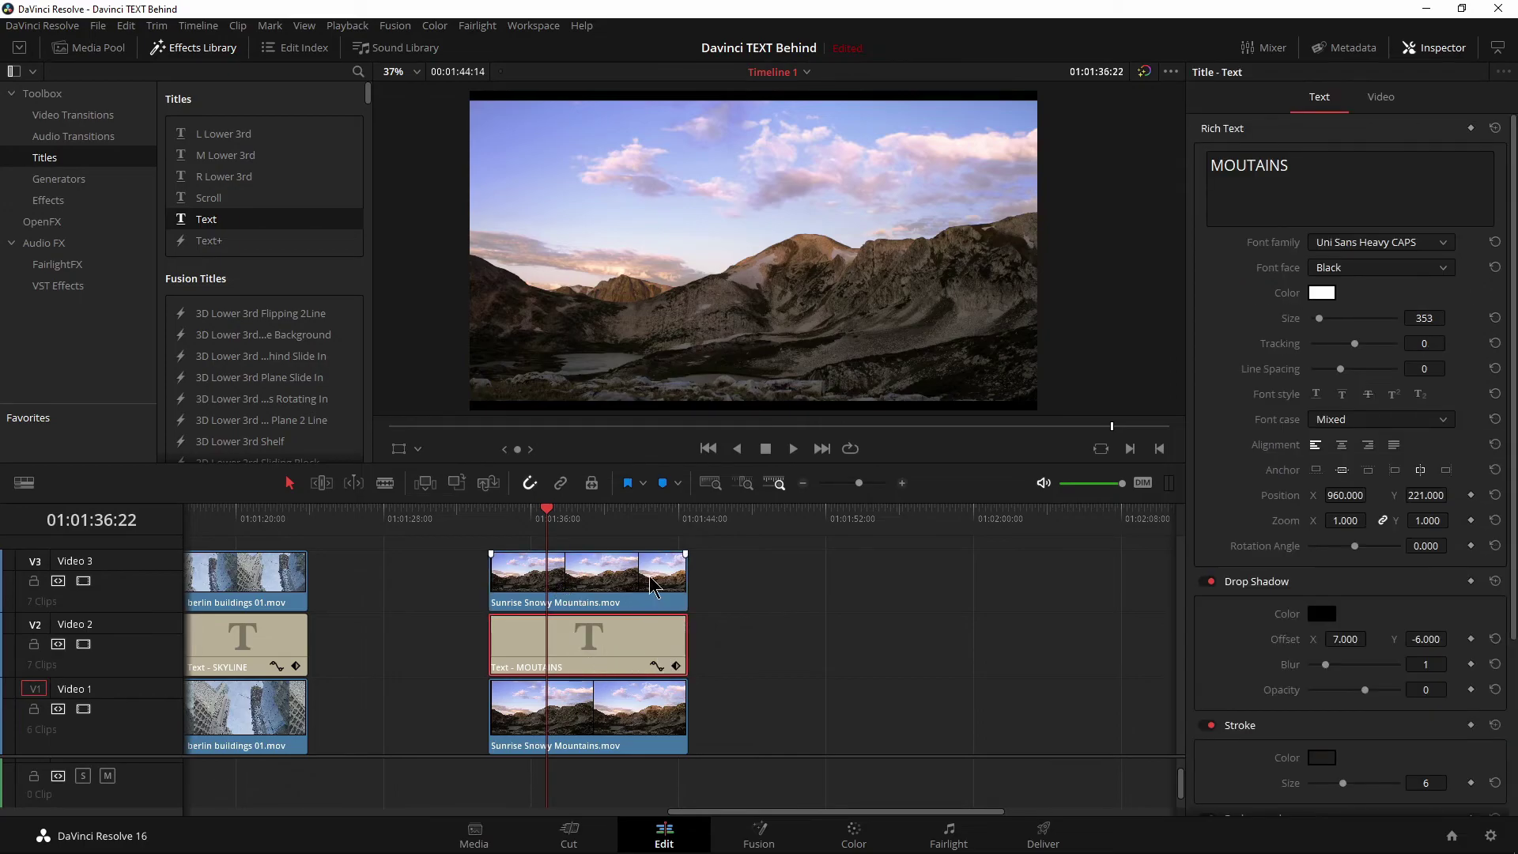
mouse_move(529, 526)
left_mouse_down()
mouse_move(491, 526)
mouse_move(546, 527)
left_mouse_up()
left_click(1389, 99)
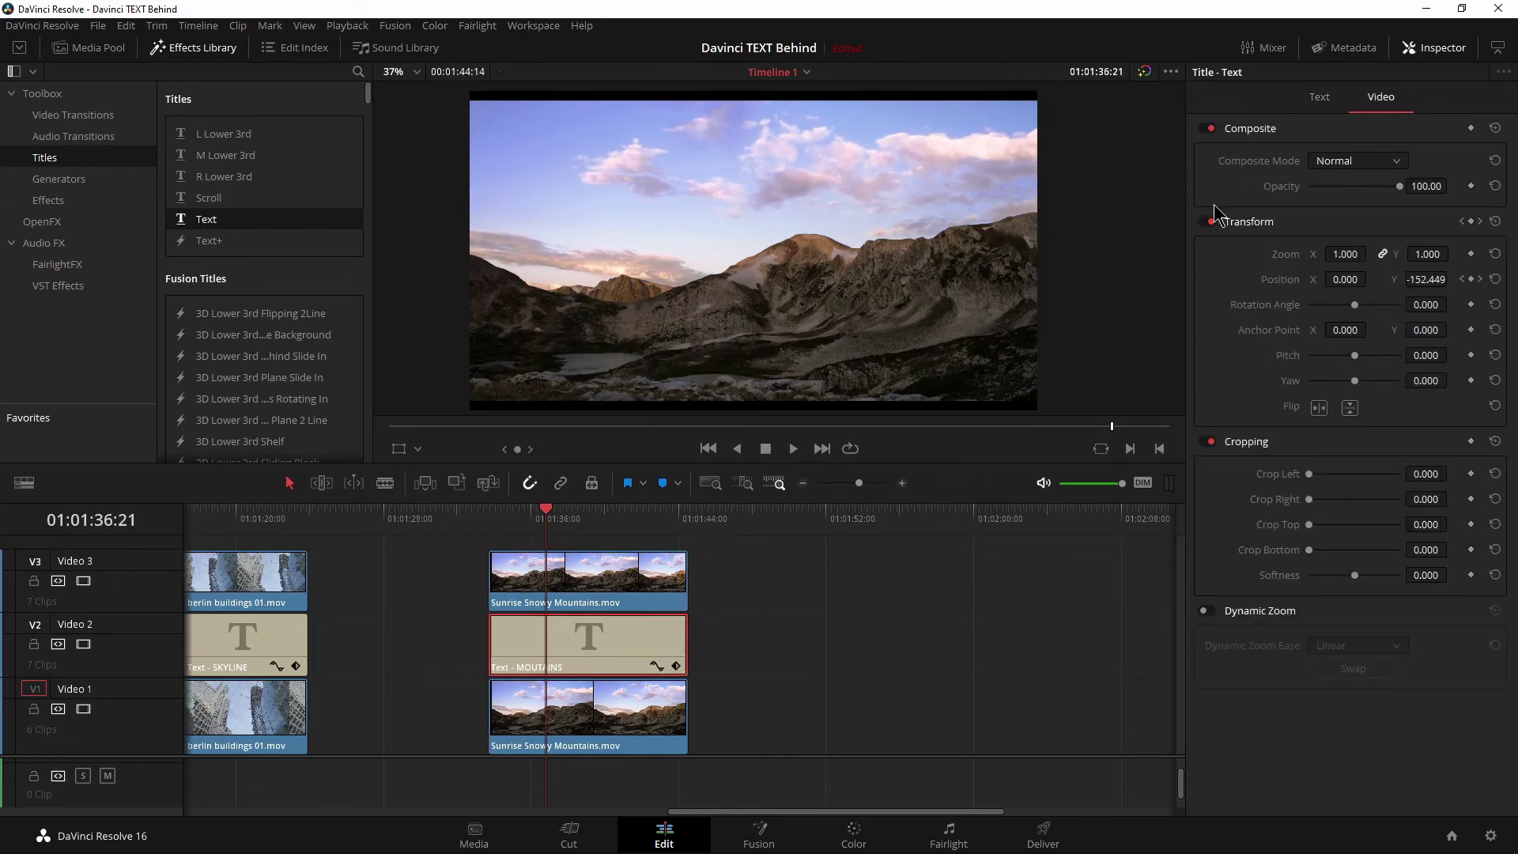
key("space")
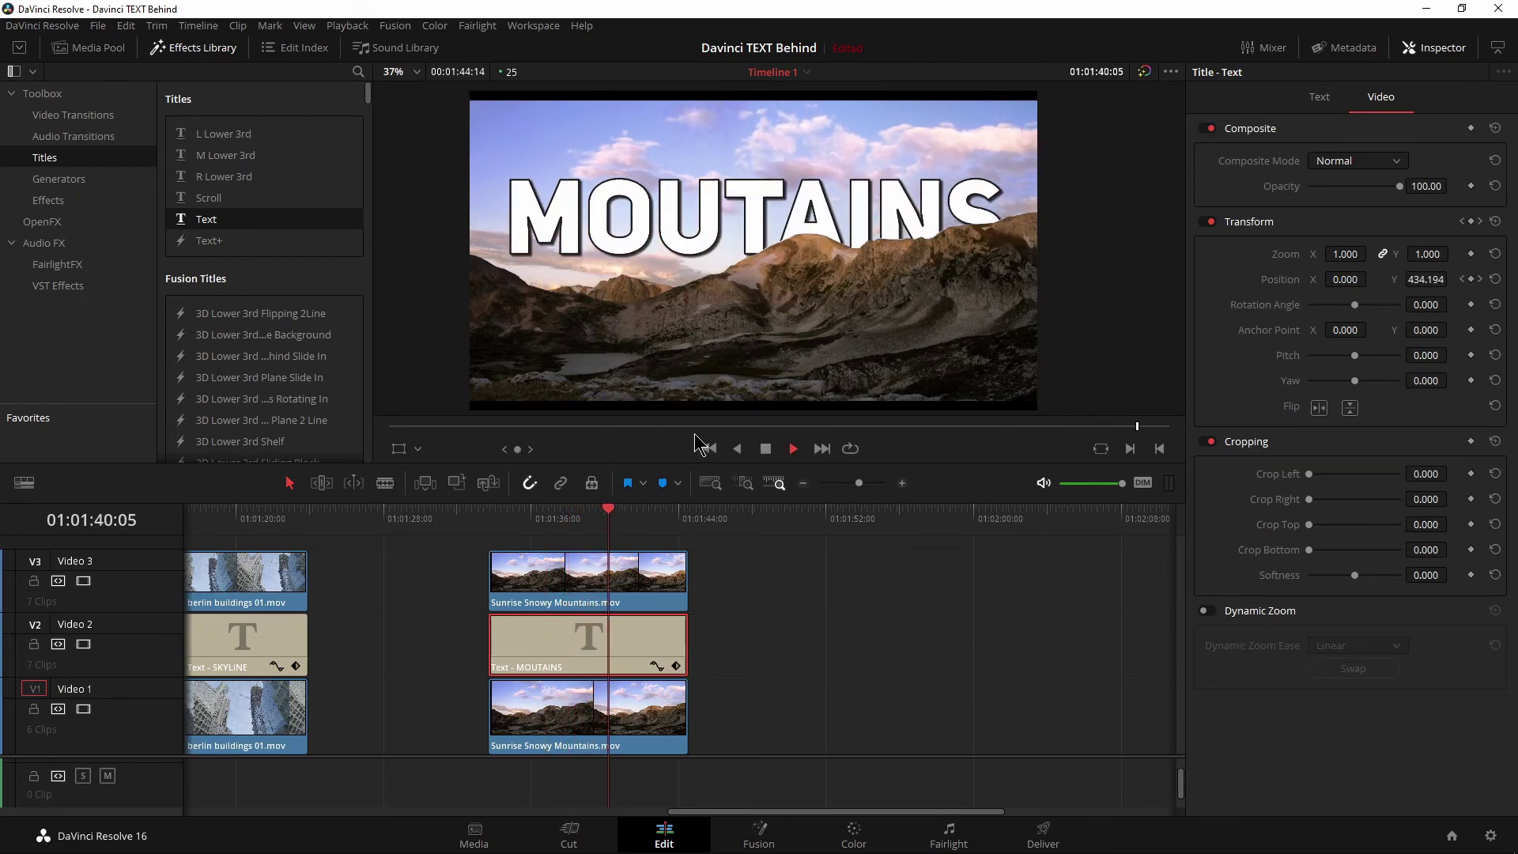
left_click(513, 516)
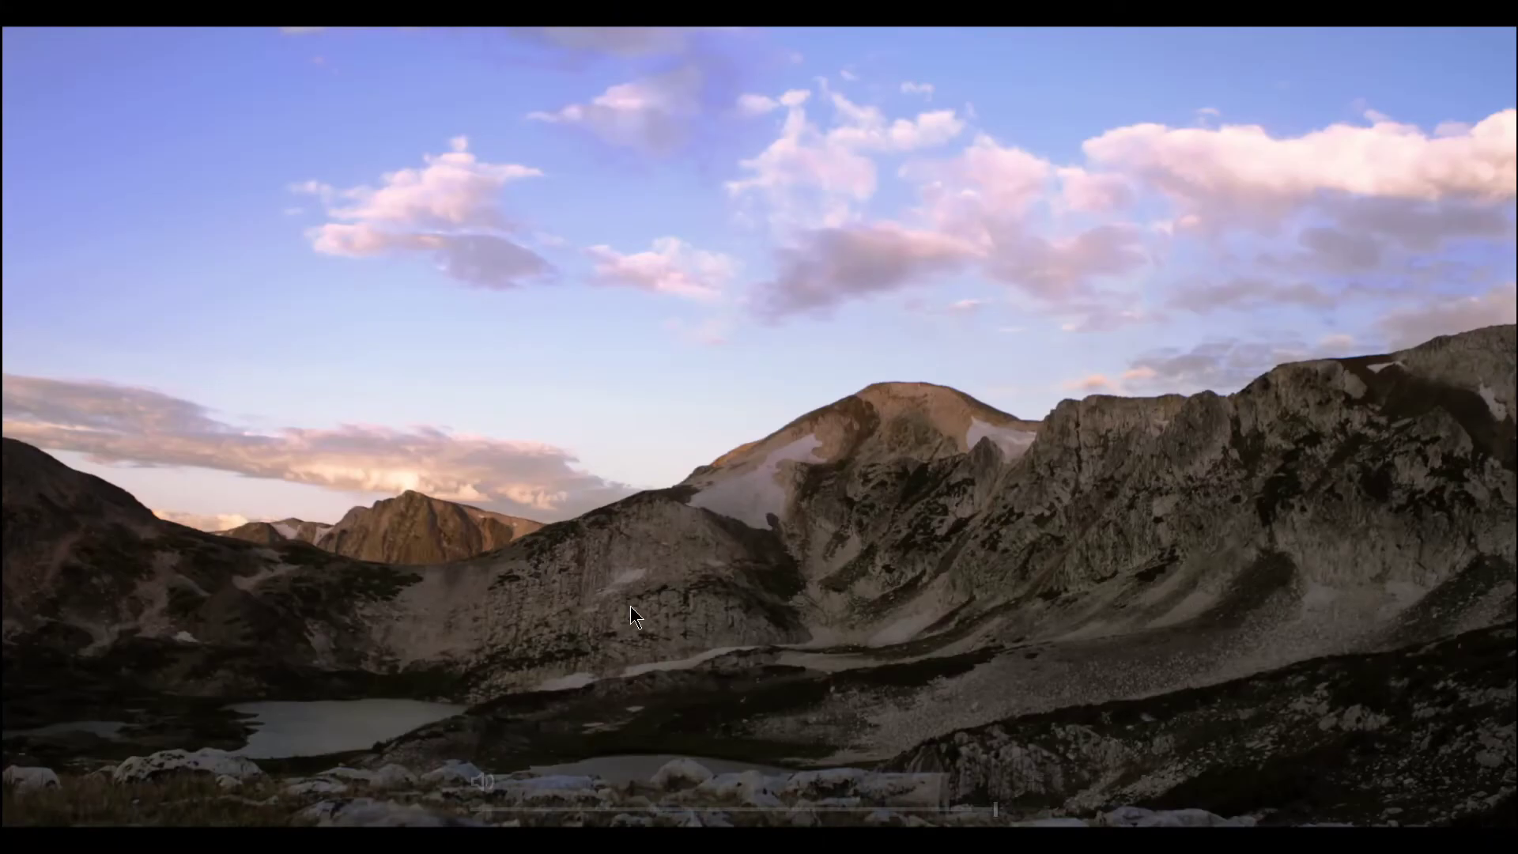